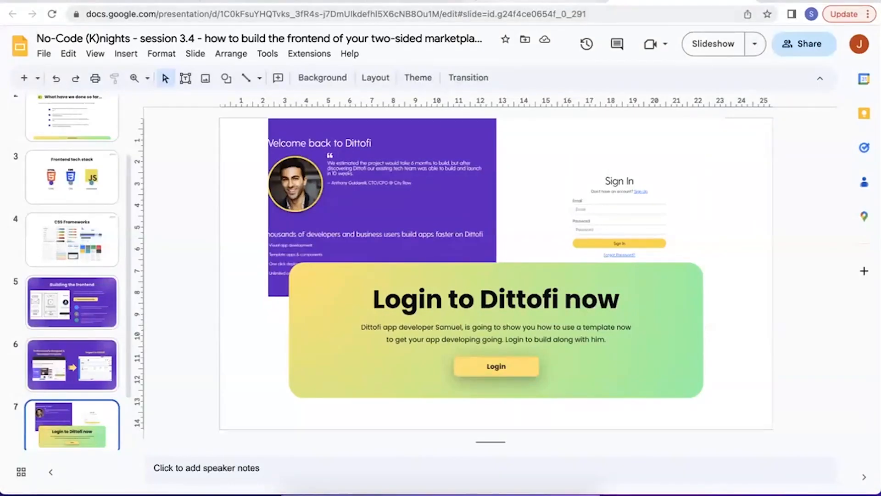
Switch to the ThemeForest page of the Rentkit theme and highlight "themeforest" in its web address.
click(461, 1)
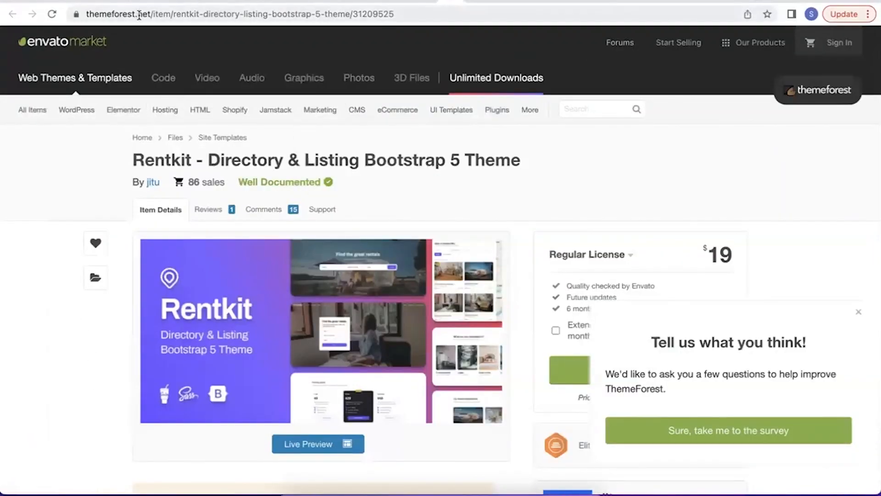
click(120, 13)
click(122, 14)
drag(115, 14, 163, 14)
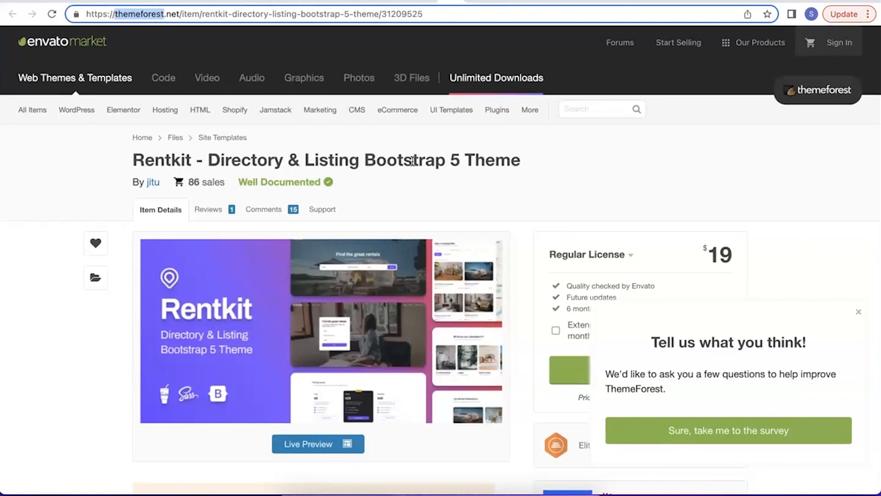
Dismiss the survey pop-up and highlight the word "Bootstrap" in the Rentkit theme's title.
click(858, 314)
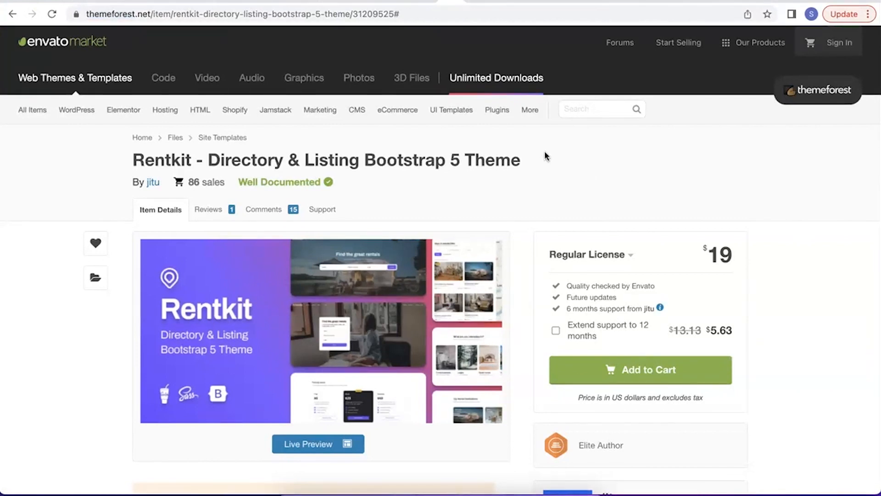
click(579, 113)
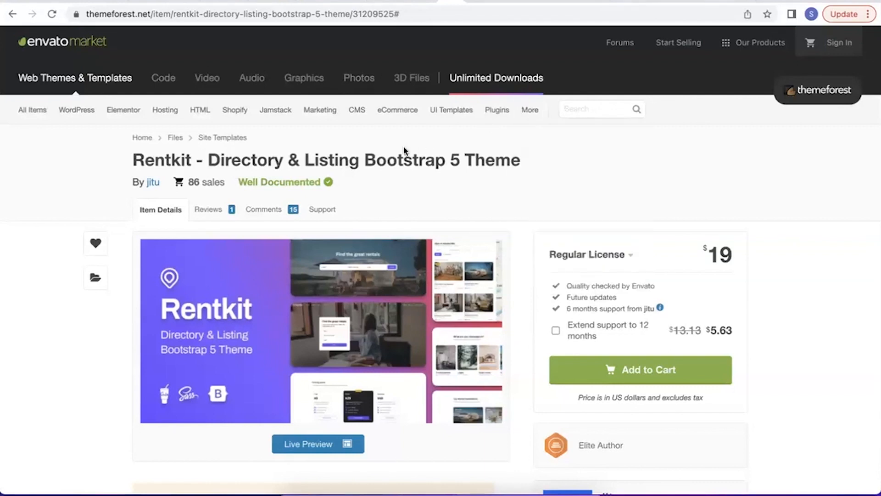
drag(364, 161, 458, 161)
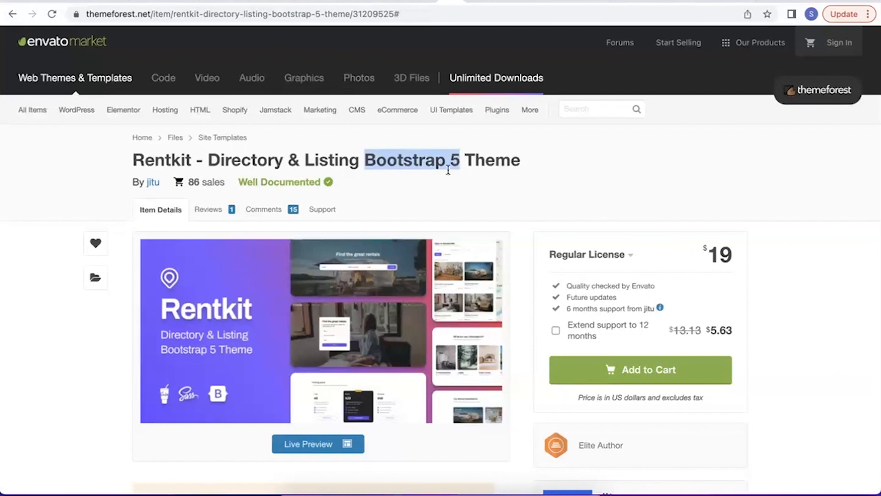
double_click(410, 163)
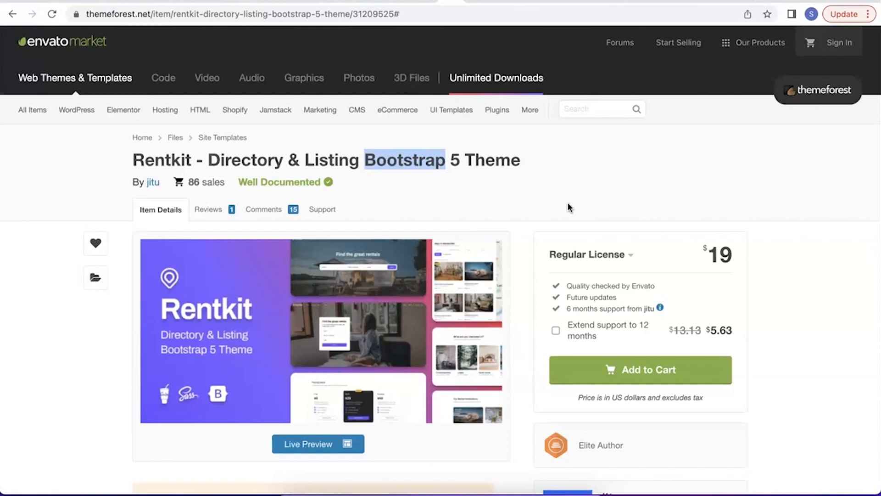
Open the live preview of the Rentkit theme and look over its home page.
click(320, 444)
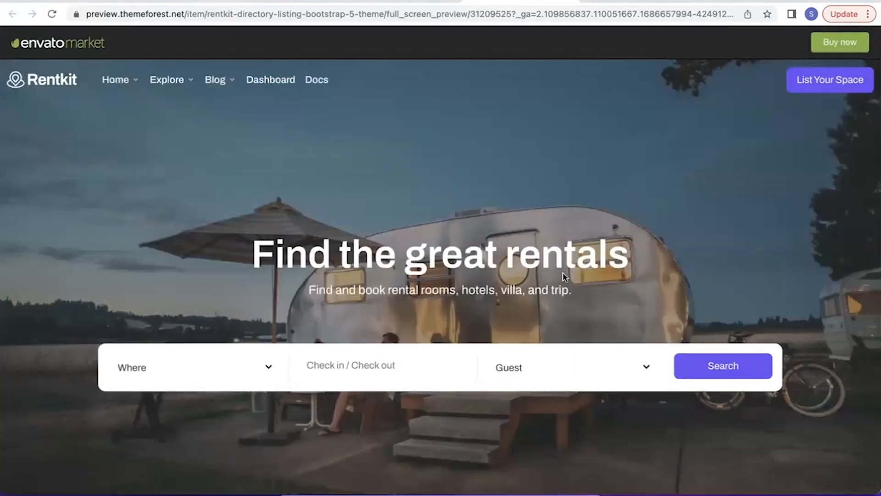
scroll(564, 274, down, 20)
scroll(562, 272, down, 15)
scroll(563, 274, up, 20)
Open the theme's Listing View demo page and look through its rental listings.
mouse_move(198, 87)
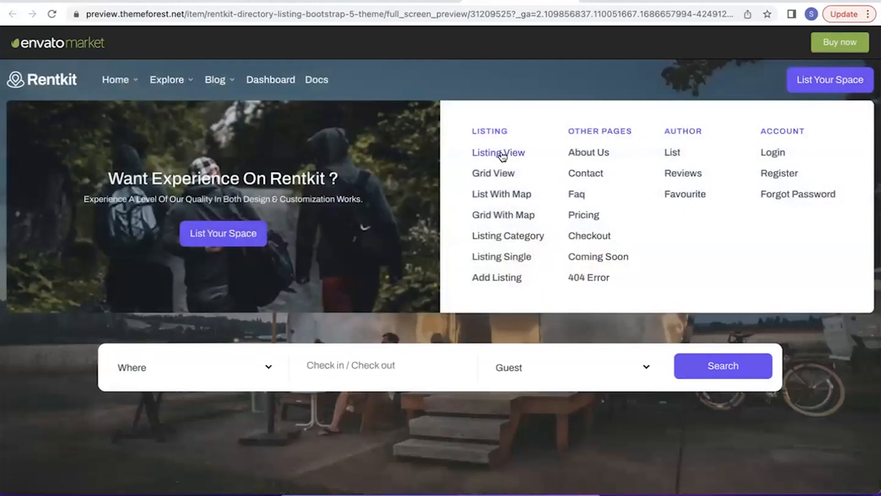
click(502, 156)
scroll(502, 329, down, 5)
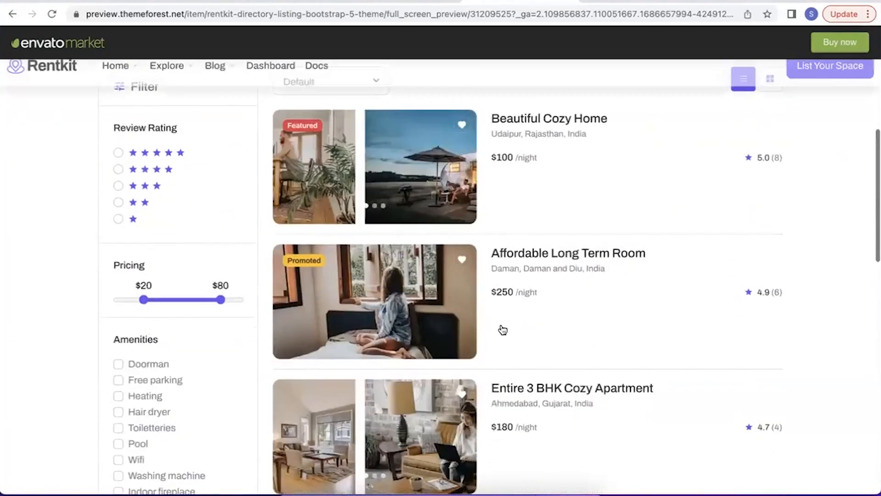
scroll(503, 330, down, 15)
scroll(502, 330, up, 10)
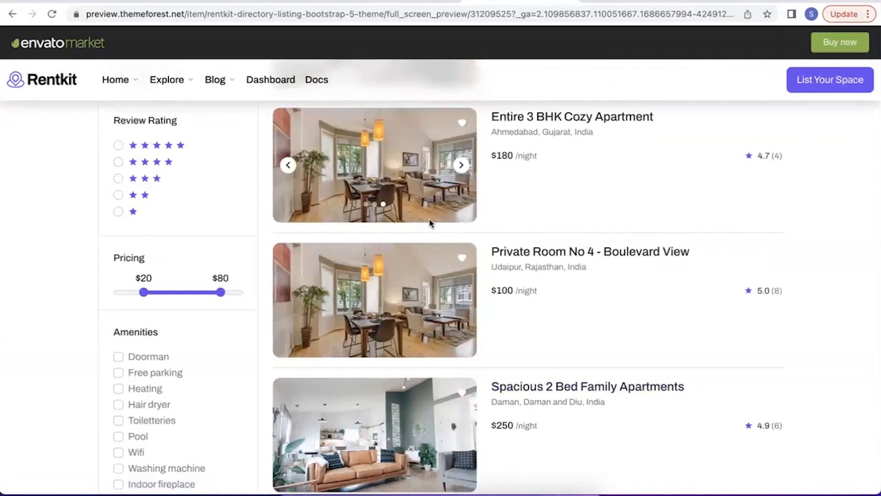
Open the "Entire 3 BHK Cozy Apartment" listing and examine its single-listing layout down to the amenities and reviews.
click(570, 118)
scroll(444, 271, down, 2)
scroll(424, 293, down, 3)
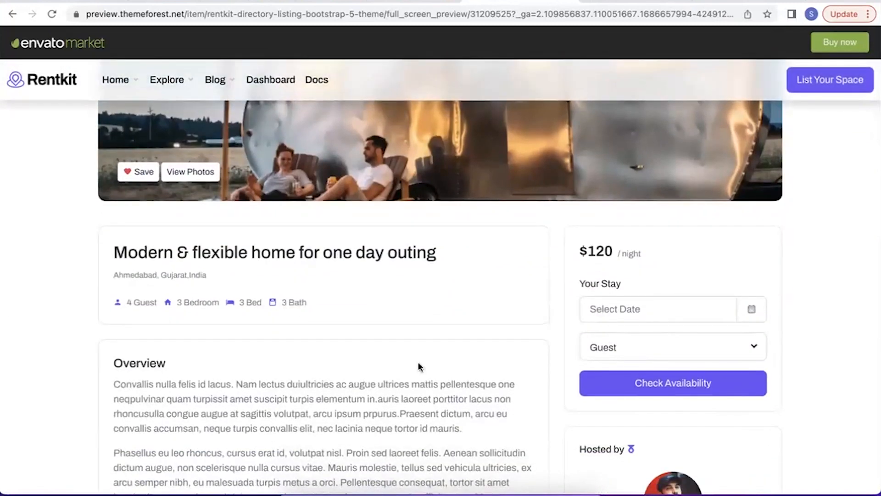
scroll(418, 362, down, 8)
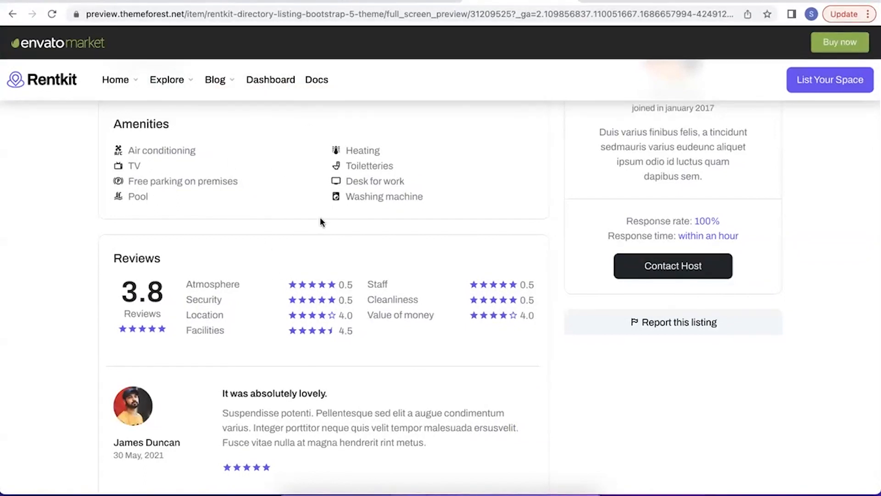
Open the theme's demo dashboard and display its Your Listings page.
click(270, 80)
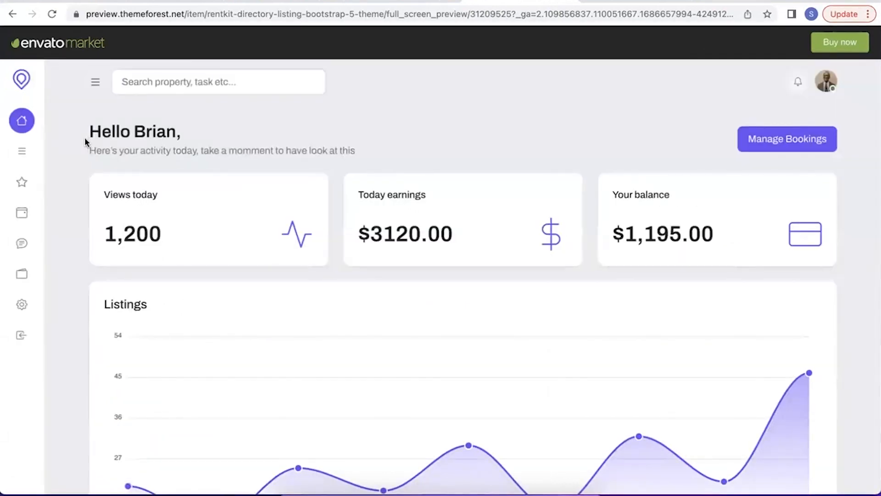
click(23, 153)
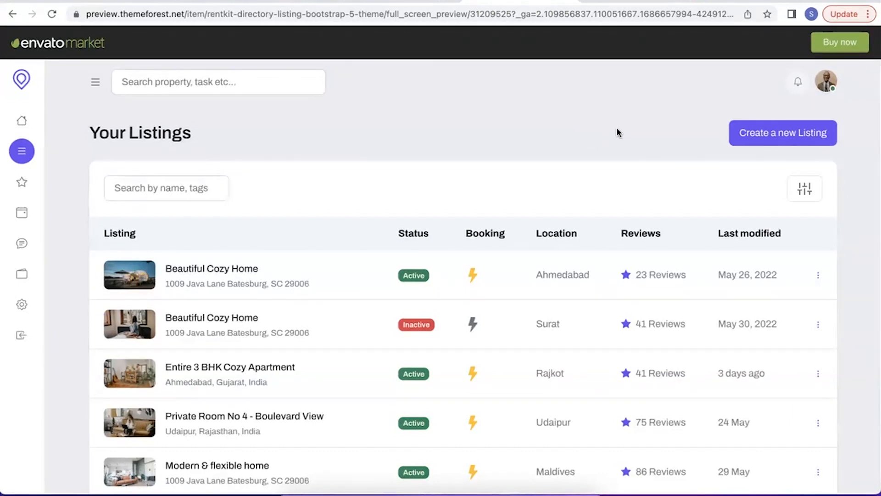
Switch from the browser to the code editor window holding the rentkit project folder.
key(ctrl+Up)
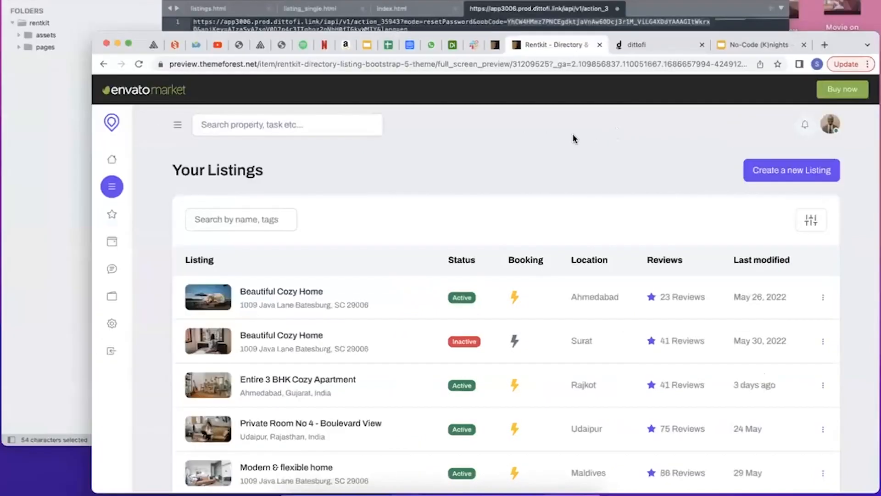
click(374, 142)
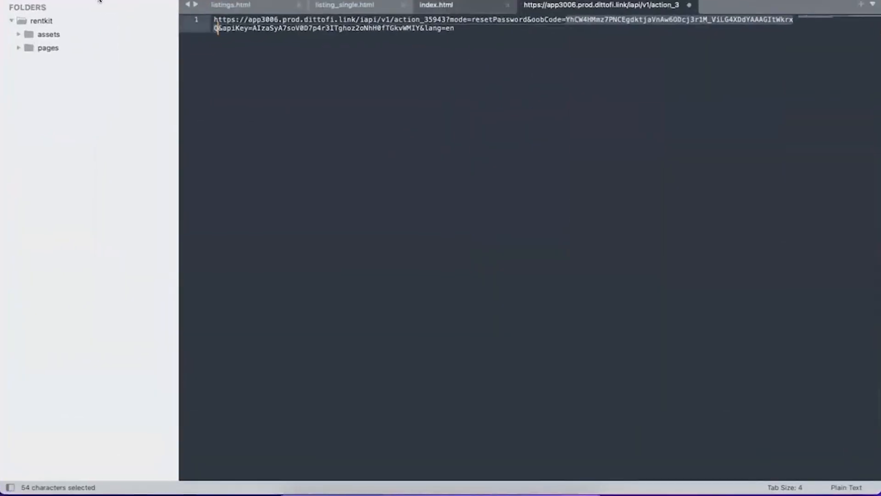
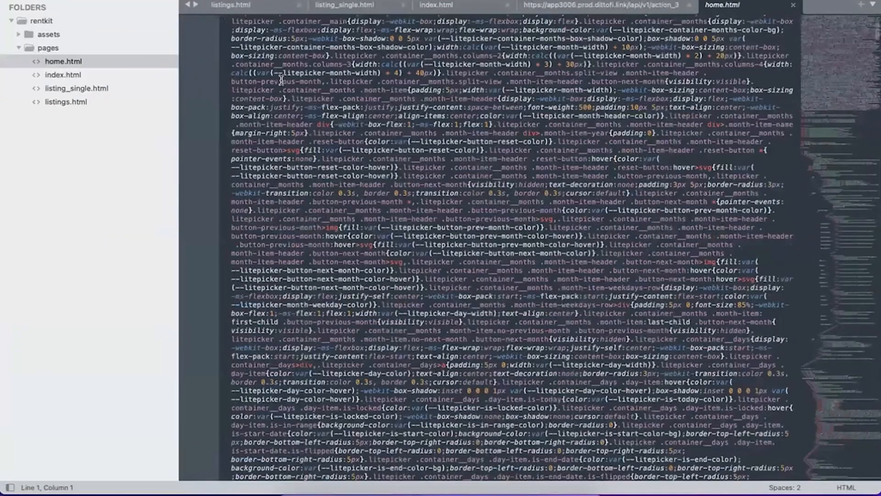
scroll(281, 80, down, 10)
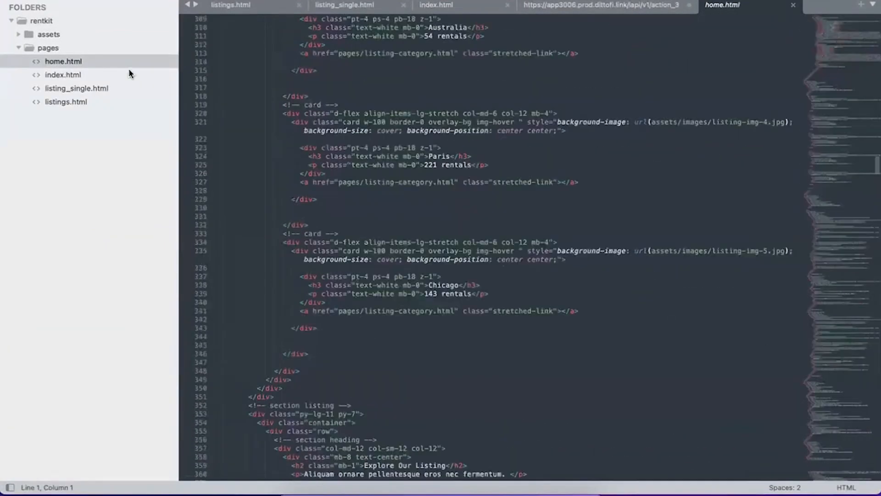
Look through the rentkit project's home, listing_single and listings pages and the bootstrap-icons.css file in the assets folder.
click(118, 75)
click(92, 88)
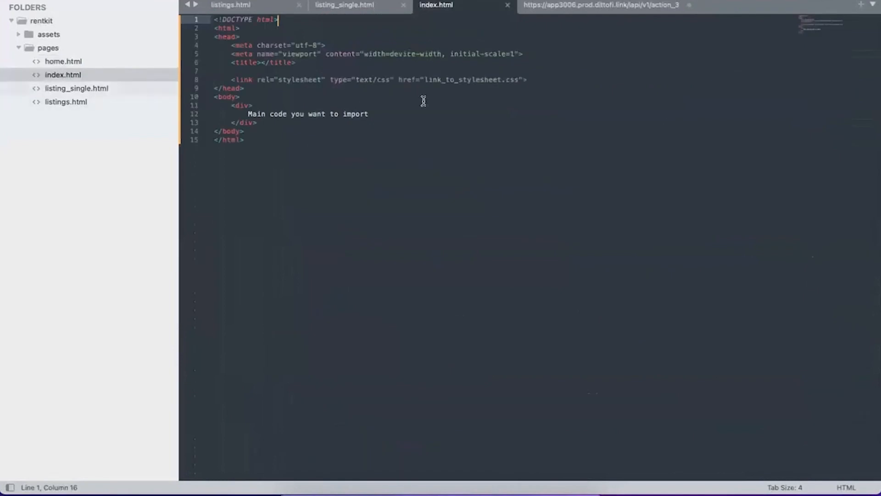
click(79, 36)
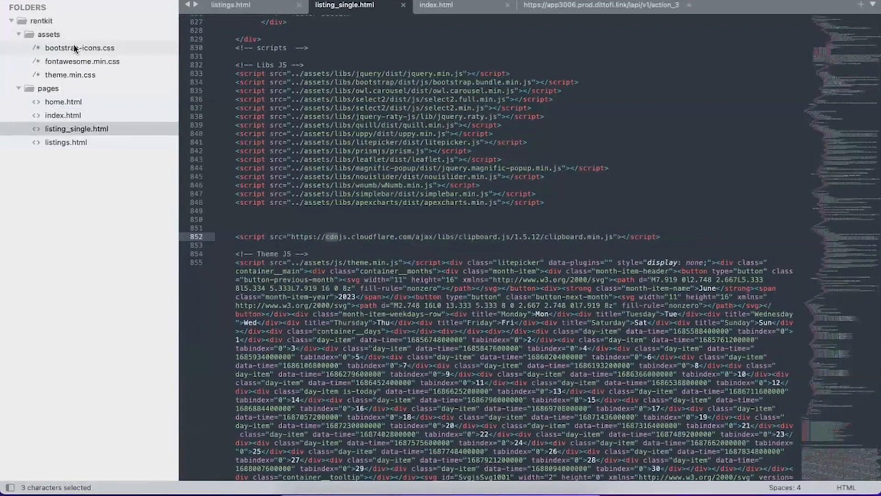
click(75, 48)
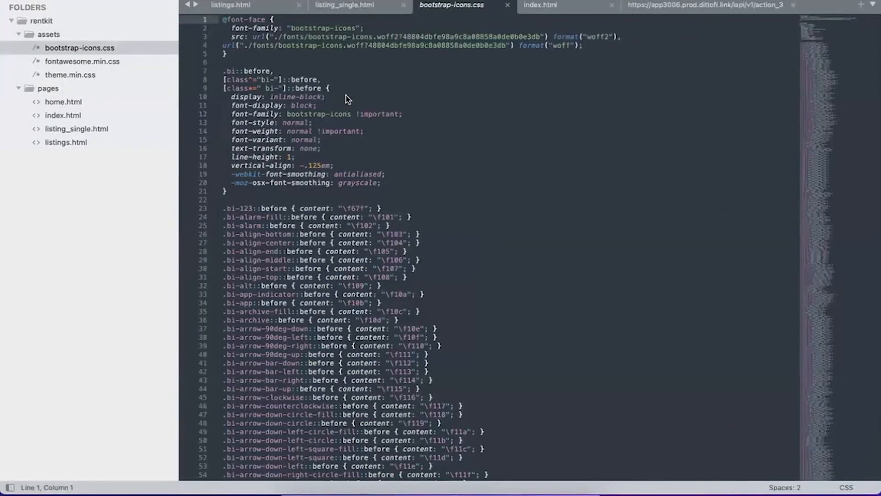
click(62, 143)
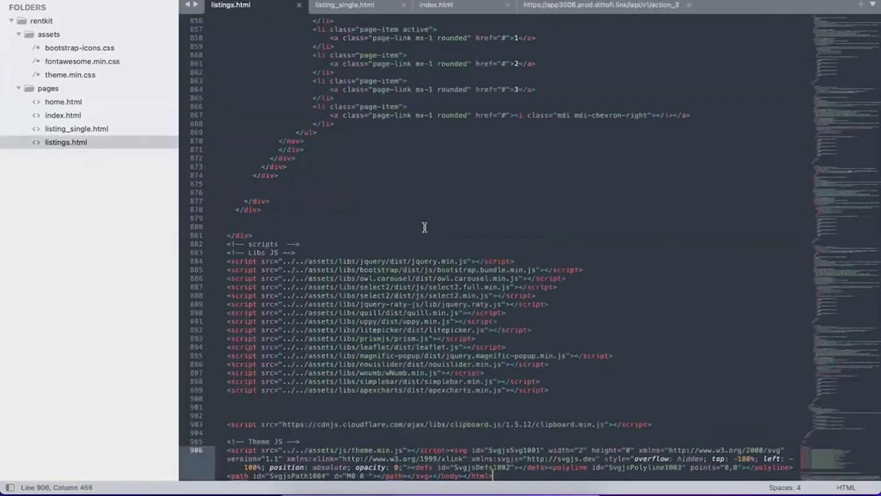
click(109, 49)
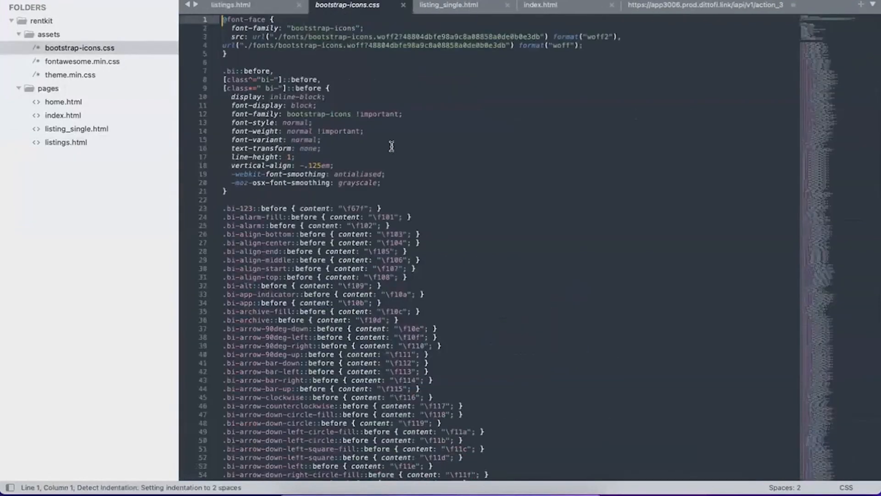
click(122, 142)
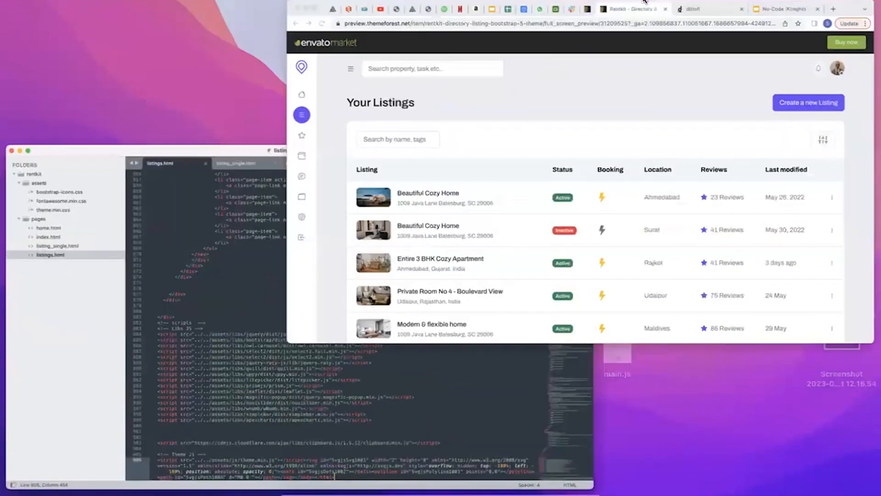
Switch to the Dittofi workspace in the browser, open the page builder and show the Home page's options in the site pages list.
click(437, 175)
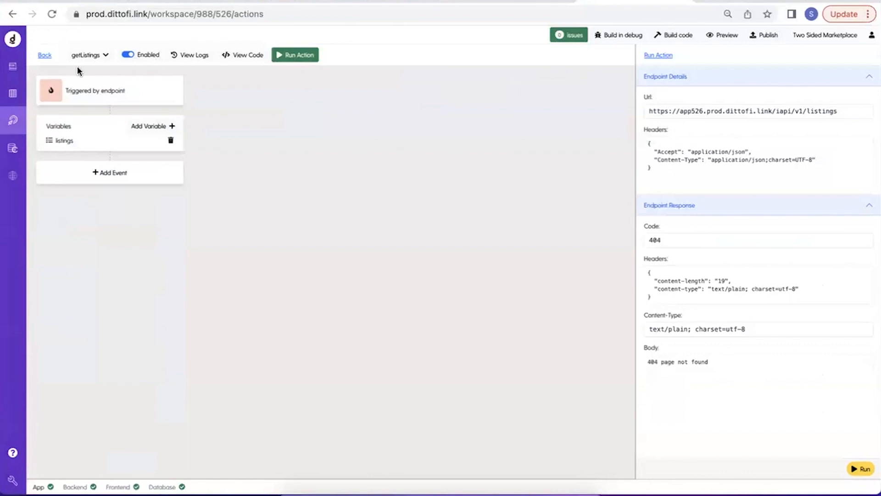
click(10, 69)
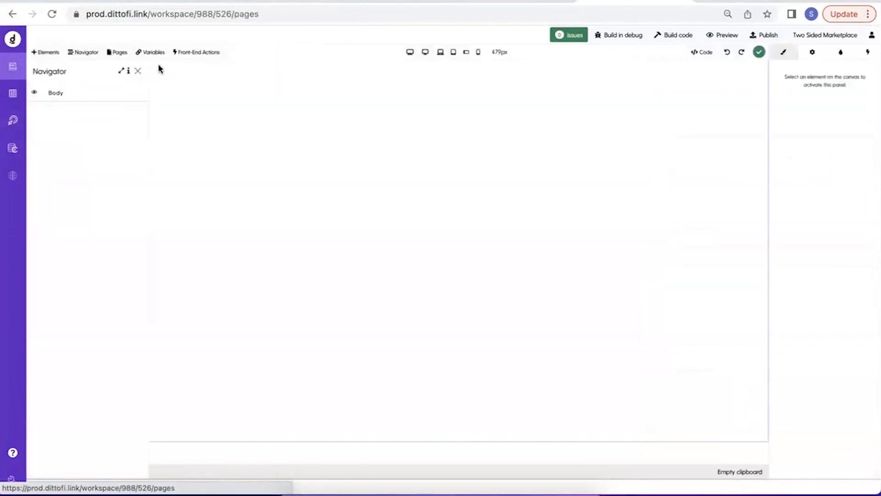
click(120, 52)
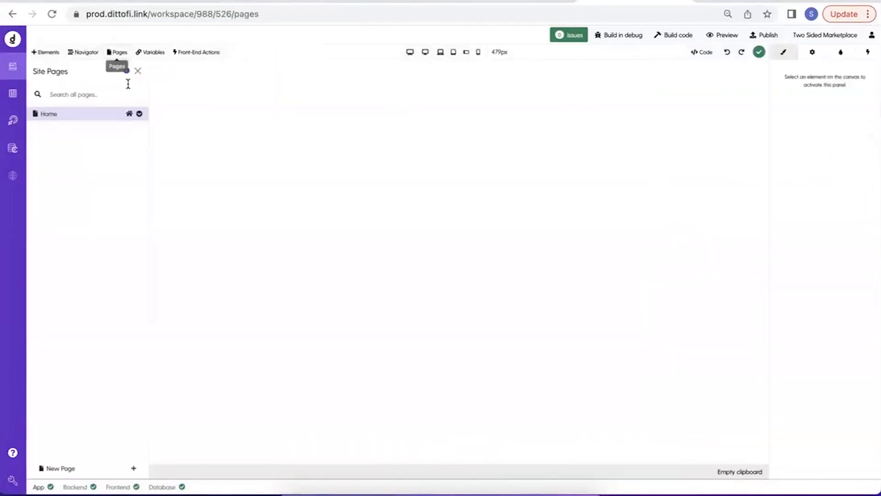
click(139, 114)
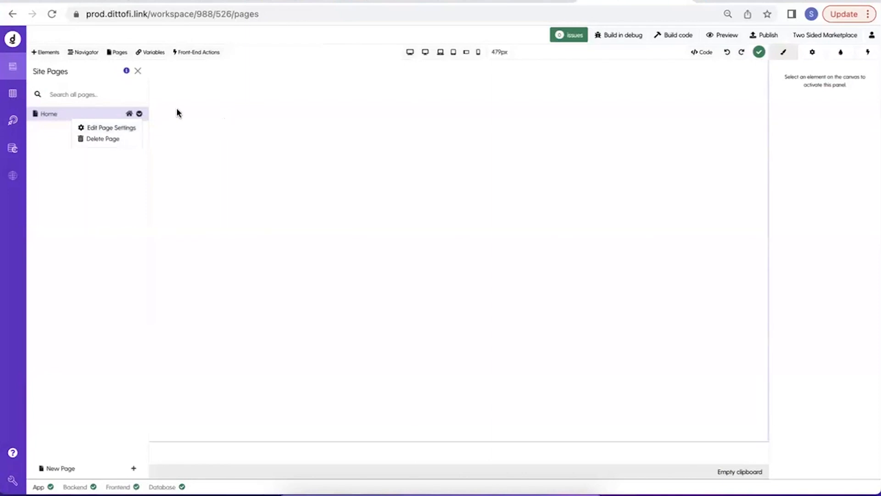
Close the site pages list and show the page's HTML code pane, enlarged over most of the canvas.
click(138, 71)
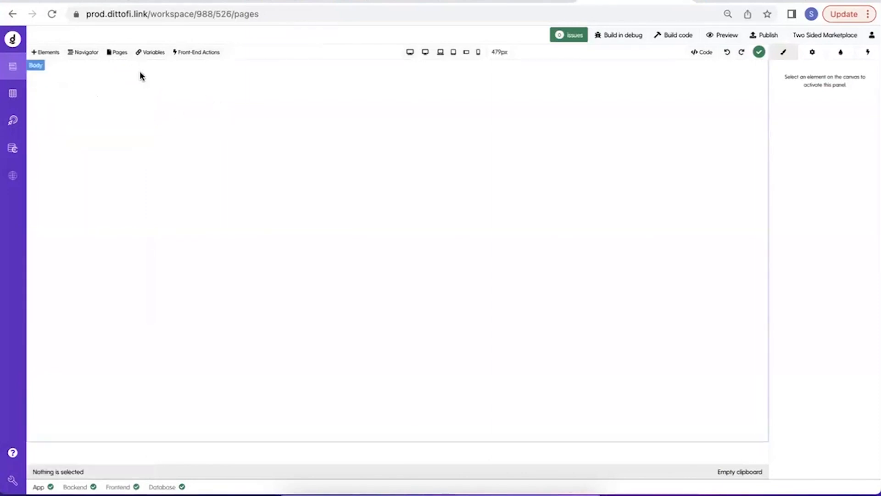
click(709, 53)
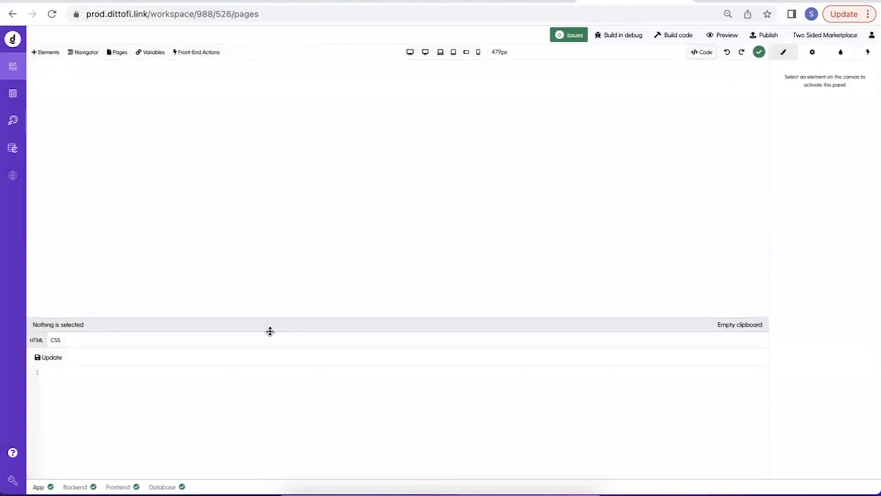
drag(270, 331, 274, 199)
Switch to the code editor, open home.html from the pages folder and highlight its opening body tag.
key(ctrl+Up)
click(239, 203)
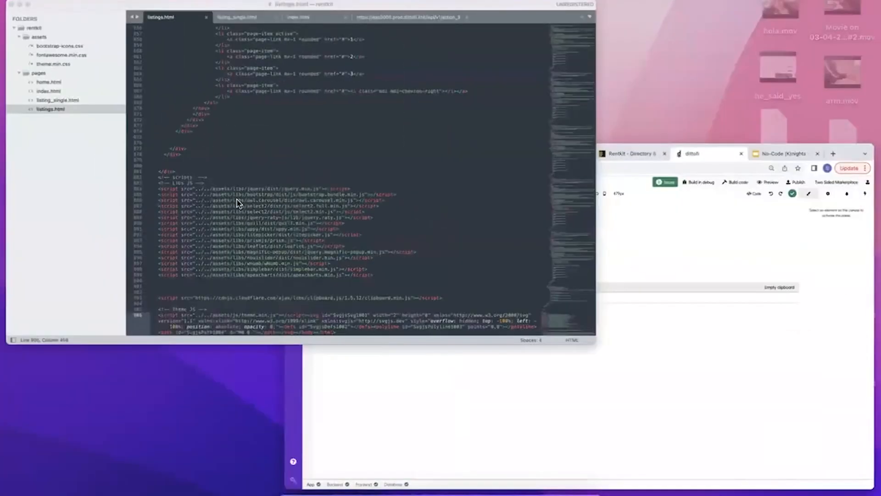
scroll(253, 235, up, 20)
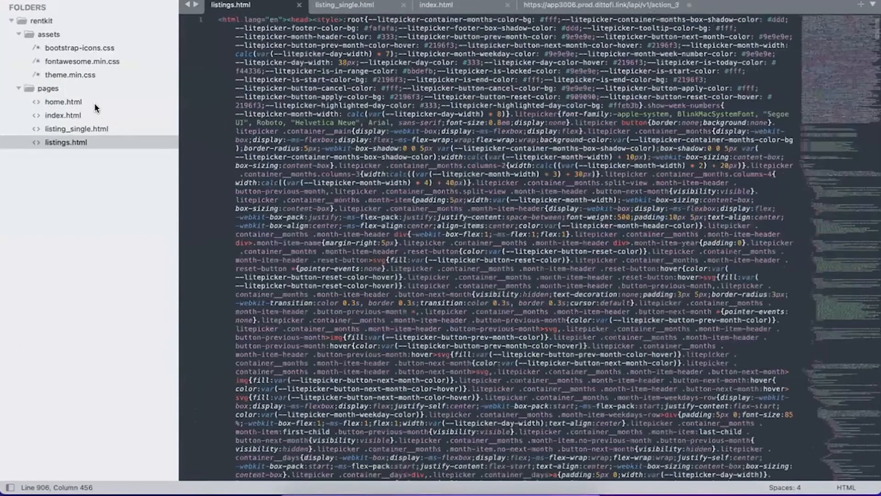
double_click(94, 104)
scroll(424, 151, down, 10)
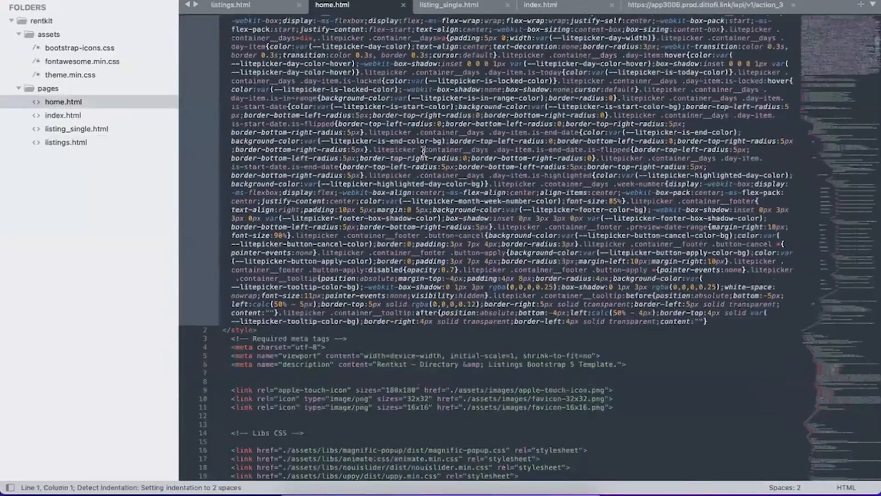
scroll(423, 151, down, 15)
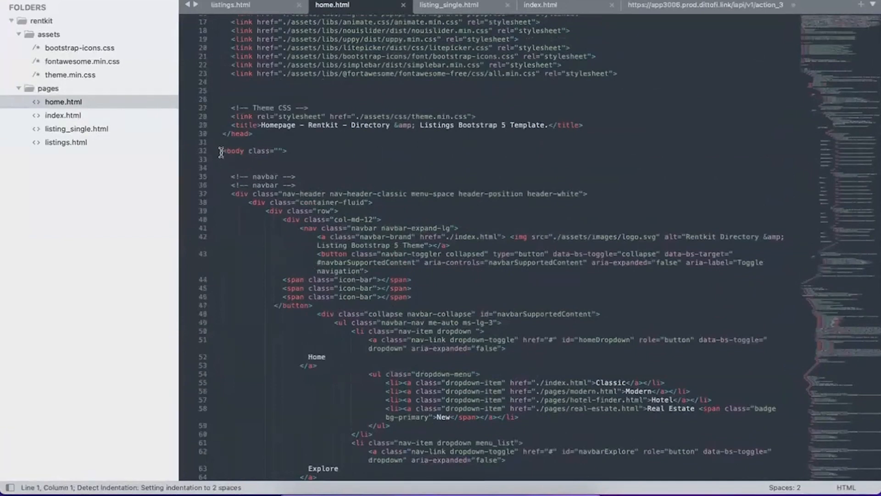
drag(221, 152, 348, 152)
Examine the head section of home.html, highlighting the opening head tag on line 1 and the body tag on line 32.
scroll(285, 153, up, 15)
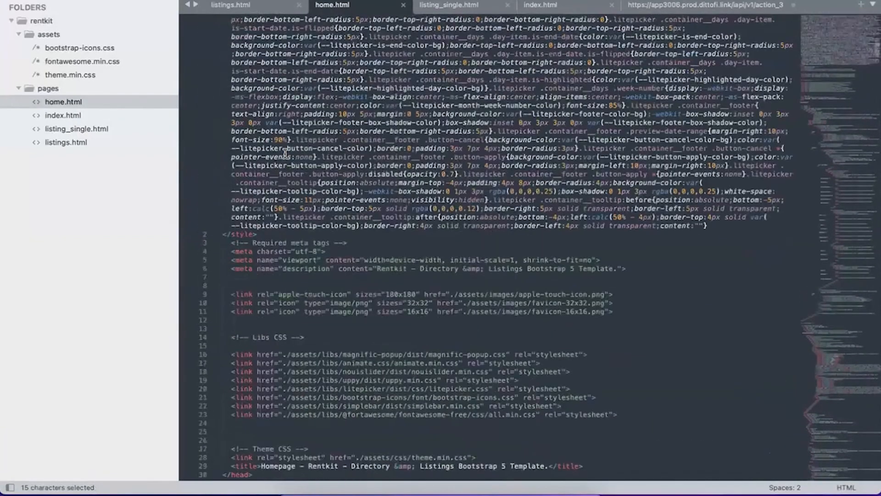
scroll(285, 153, up, 15)
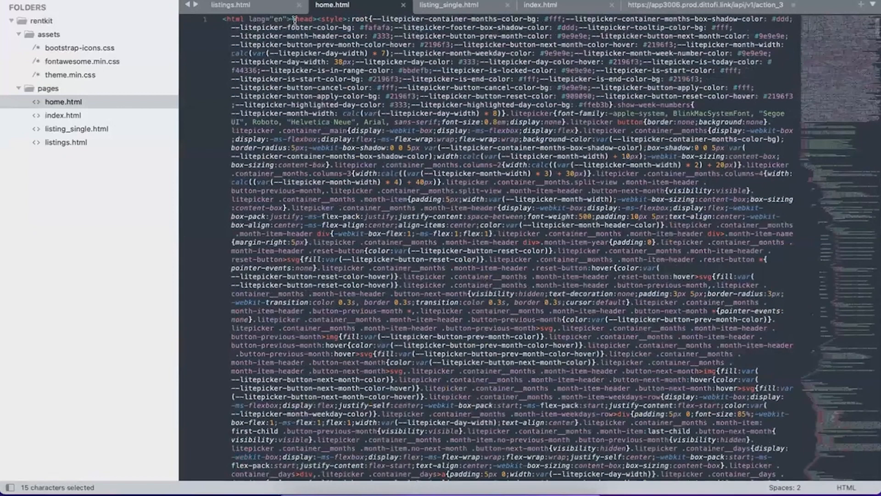
double_click(296, 19)
scroll(261, 142, down, 20)
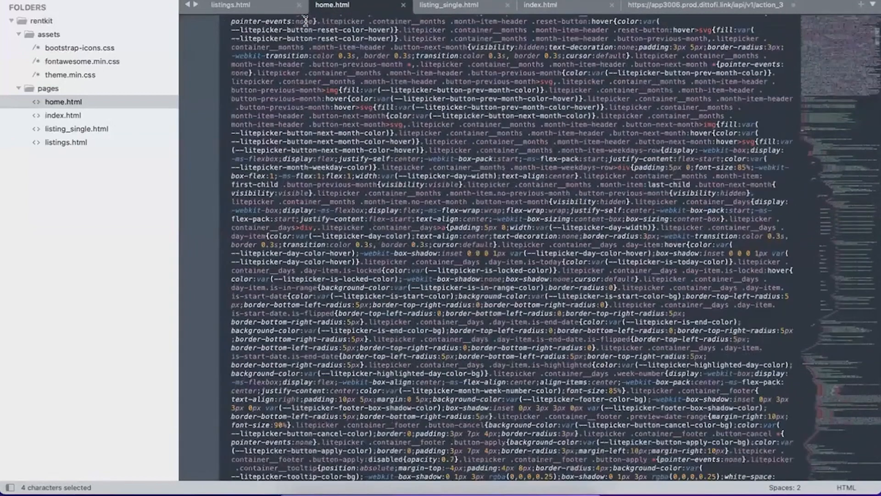
scroll(238, 230, down, 5)
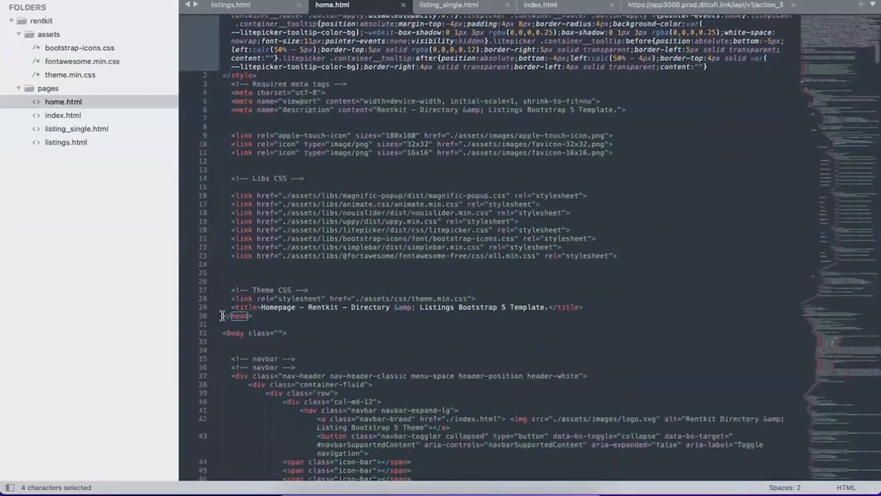
double_click(235, 333)
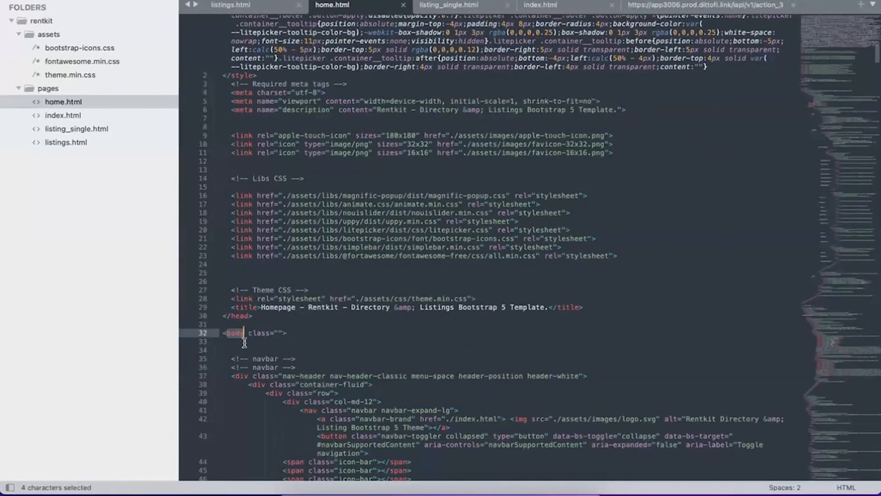
Copy the body markup of home.html from the navbar div on line 37 through the footer, leaving out the scripts.
scroll(222, 299, down, 20)
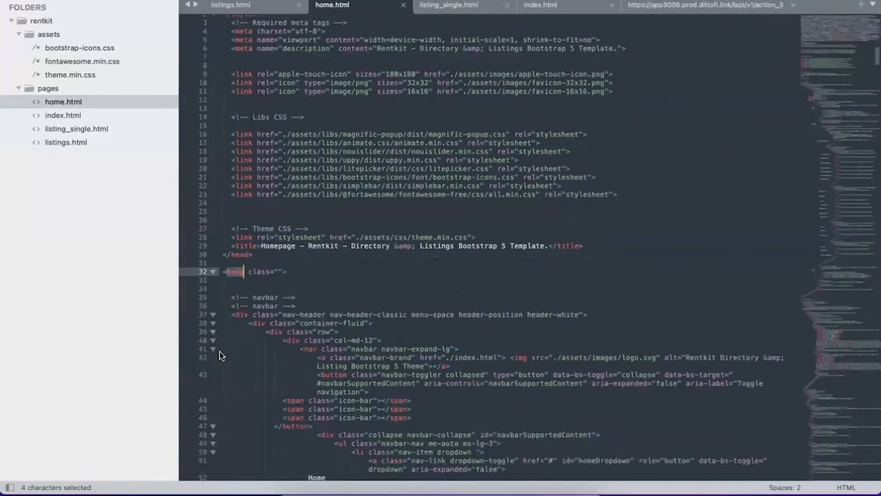
drag(875, 145, 865, 495)
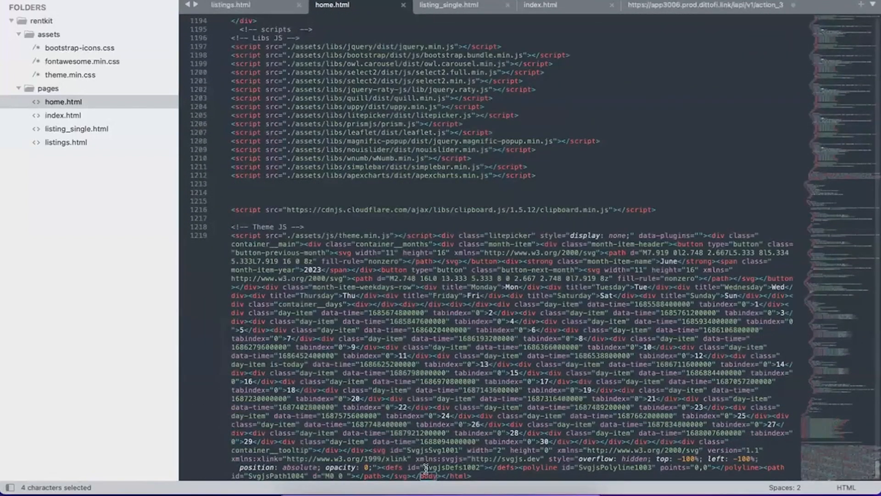
scroll(350, 196, up, 8)
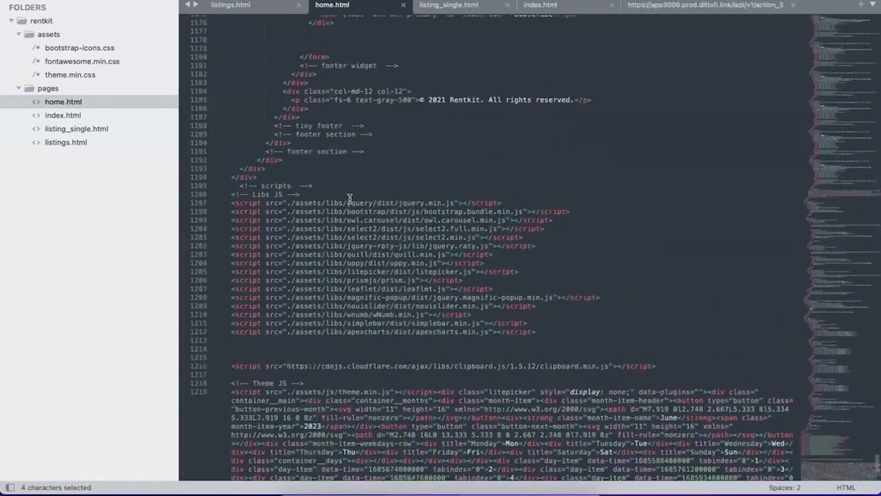
drag(230, 274, 114, 147)
key(super+c)
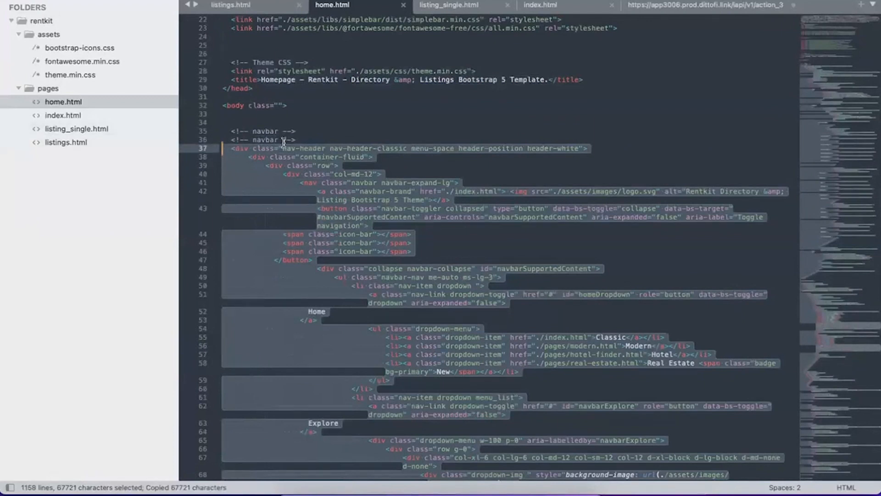
Switch to the Dittofi page builder, paste the copied markup into the Home page's HTML code and update the page.
key(ctrl+Up)
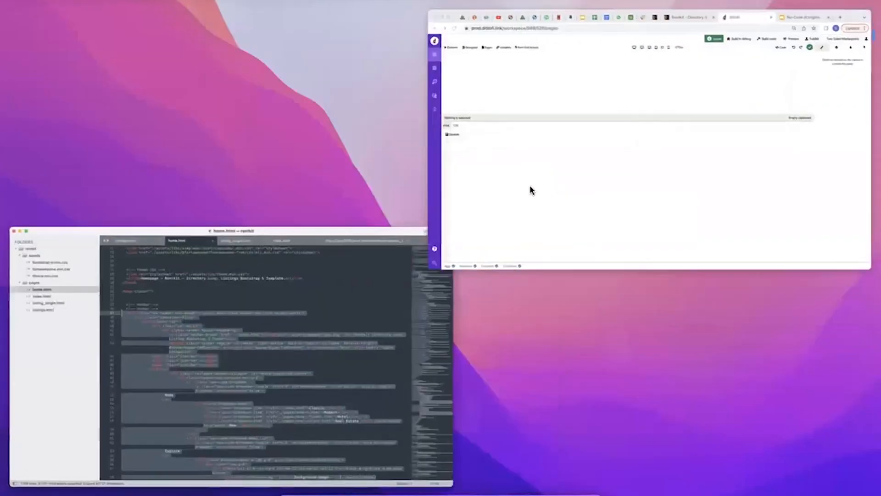
click(530, 188)
click(155, 264)
key(super+v)
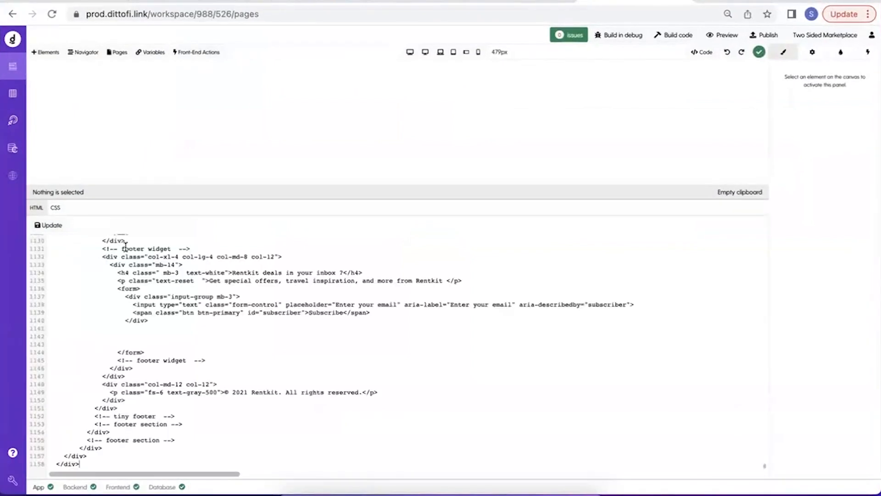
click(52, 227)
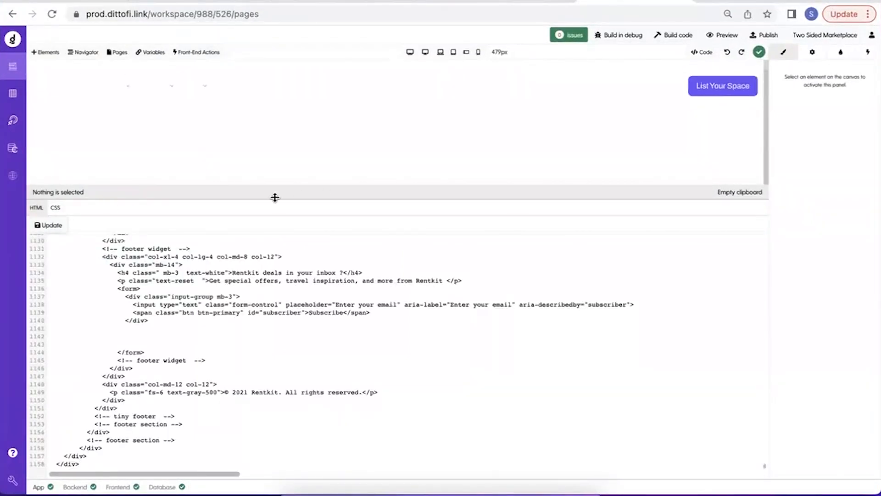
Hide the code pane and look through the rendered Home page from the search bar down to the footer and back up.
click(704, 54)
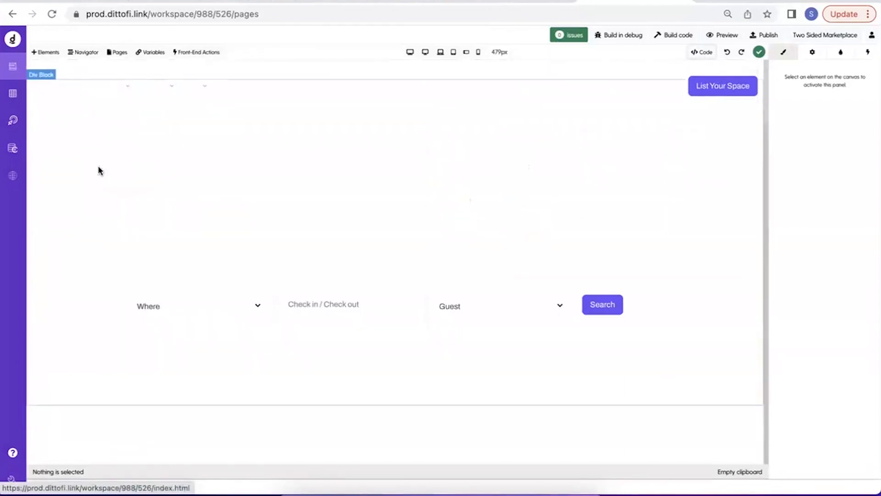
scroll(98, 169, down, 5)
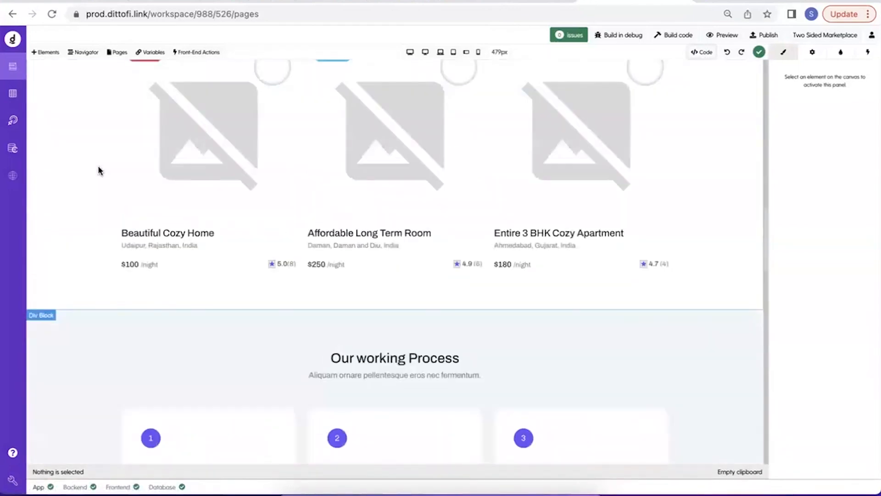
scroll(99, 171, down, 8)
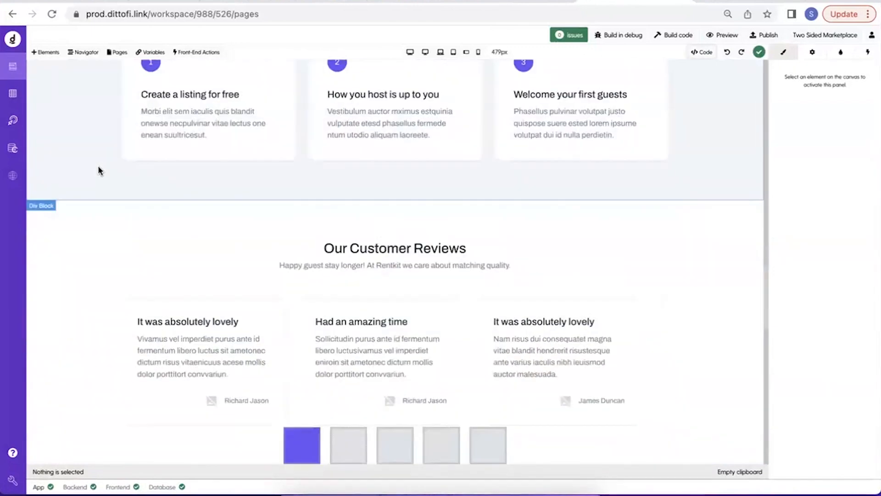
scroll(98, 170, down, 10)
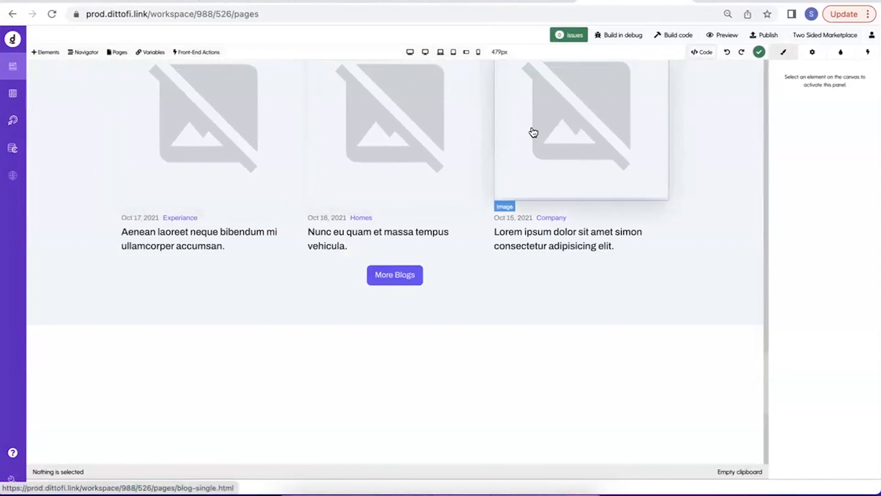
scroll(404, 299, down, 5)
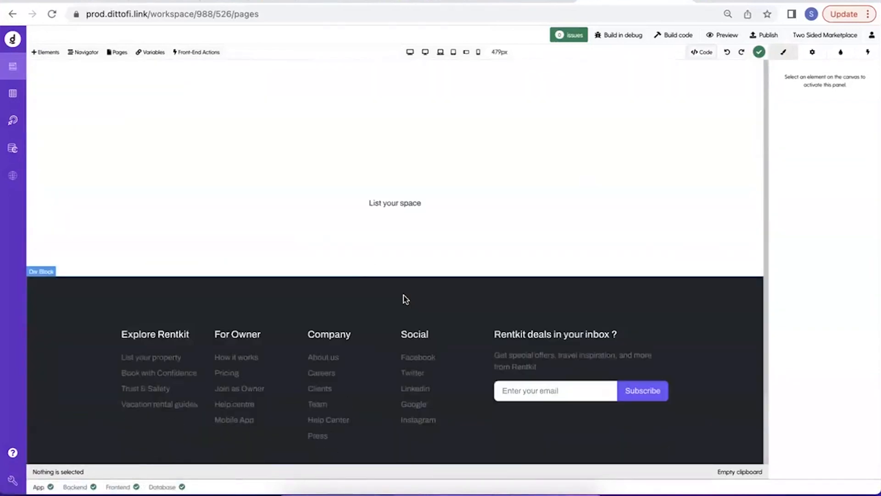
scroll(404, 300, up, 20)
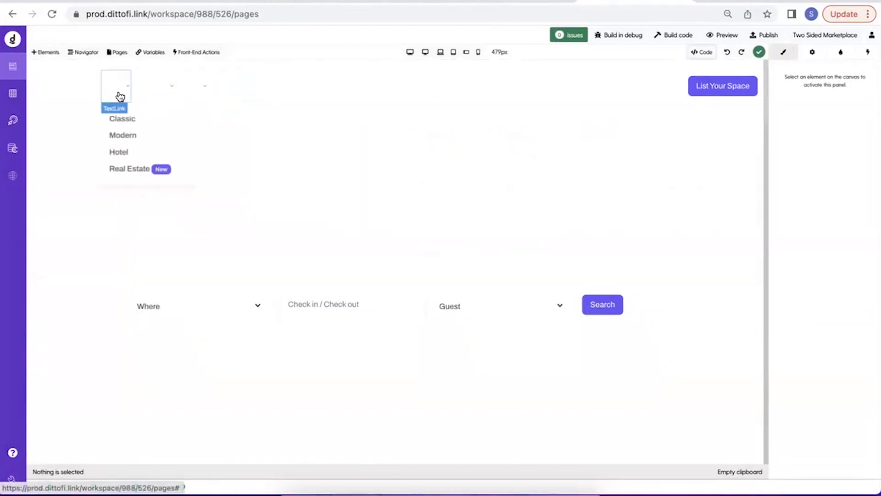
Switch to the code editor and highlight the opening navbar markup and the last lines of the head section in home.html.
mouse_move(181, 98)
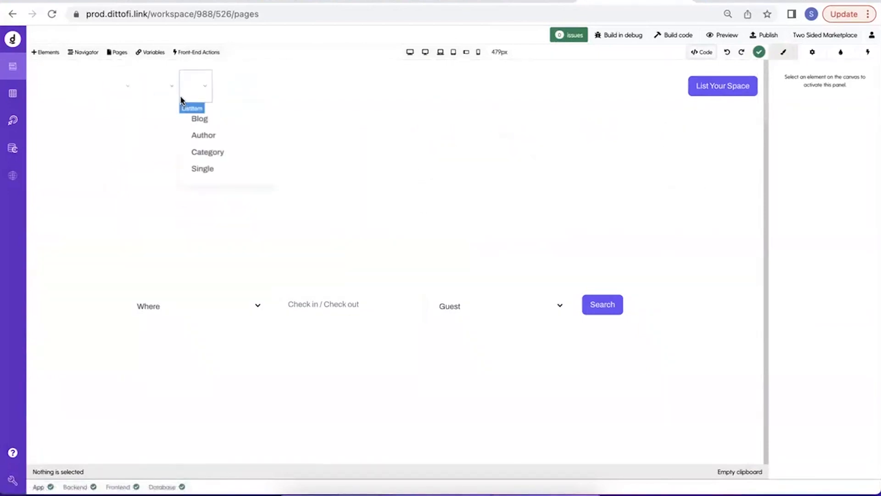
key(ctrl+Up)
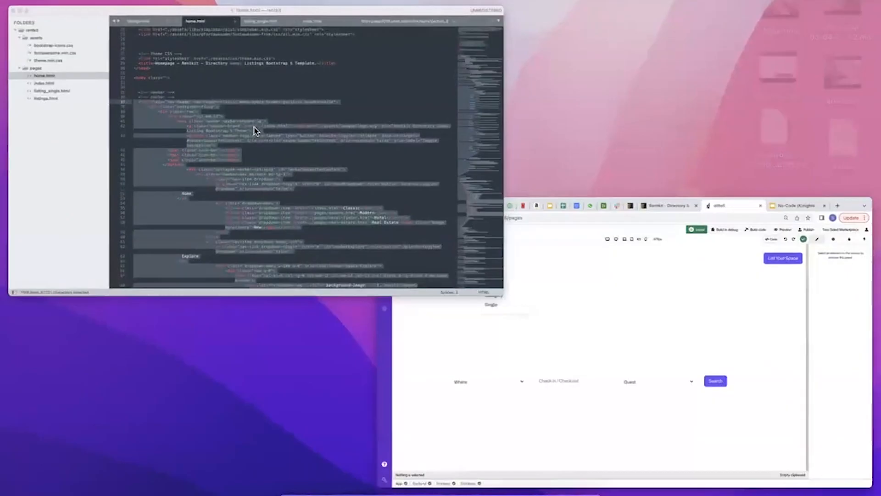
click(254, 128)
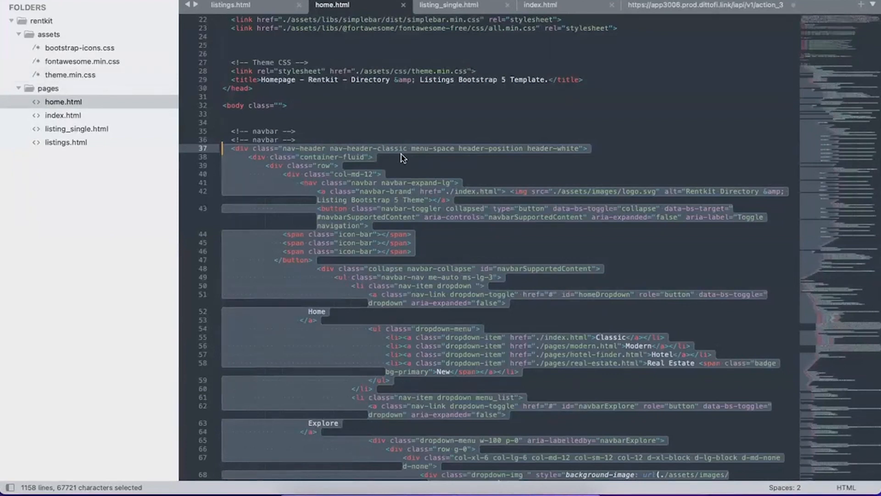
click(281, 106)
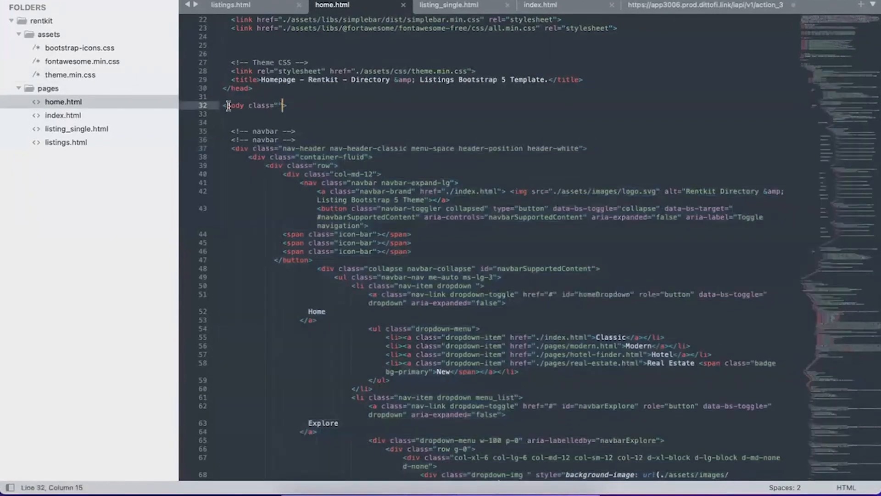
drag(225, 149, 357, 338)
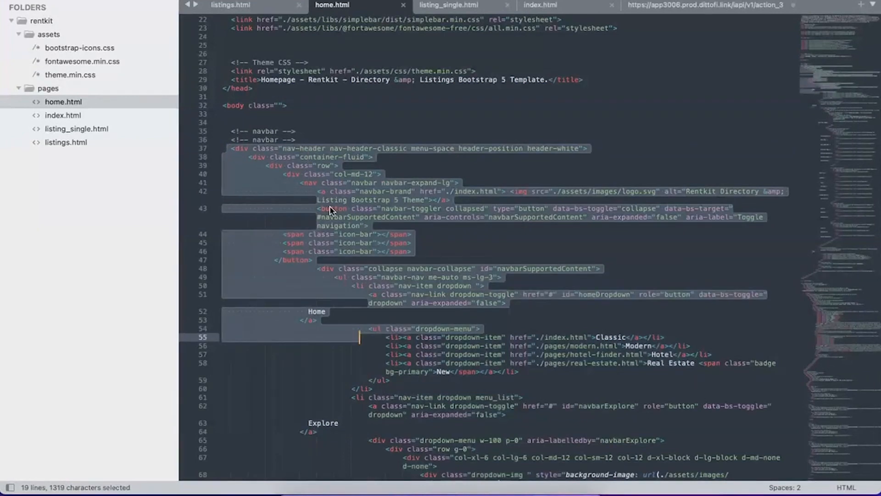
scroll(330, 207, up, 8)
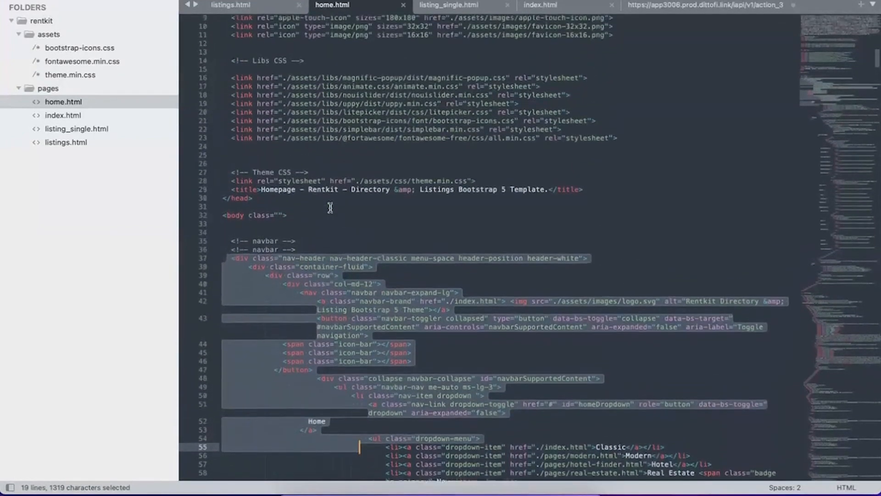
drag(248, 303, 224, 234)
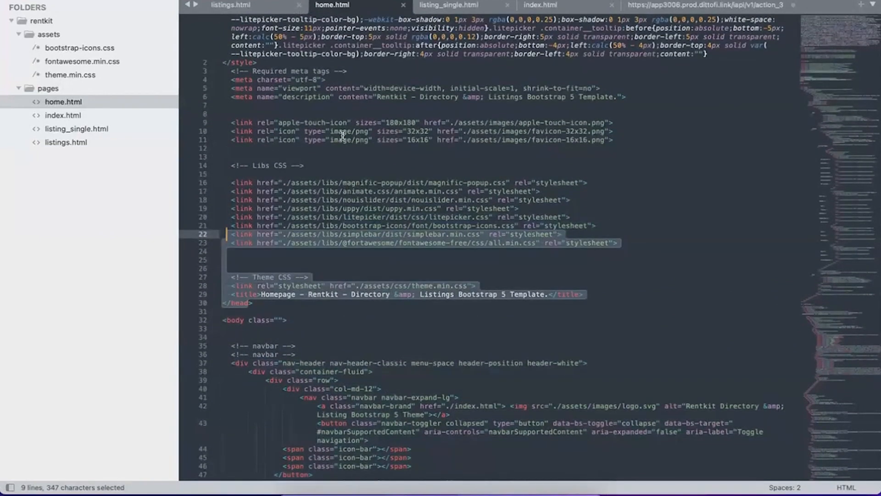
Highlight the magnific-popup link on line 16 of home.html and search through the file's occurrences of "stylesheet".
click(251, 175)
drag(230, 183, 664, 178)
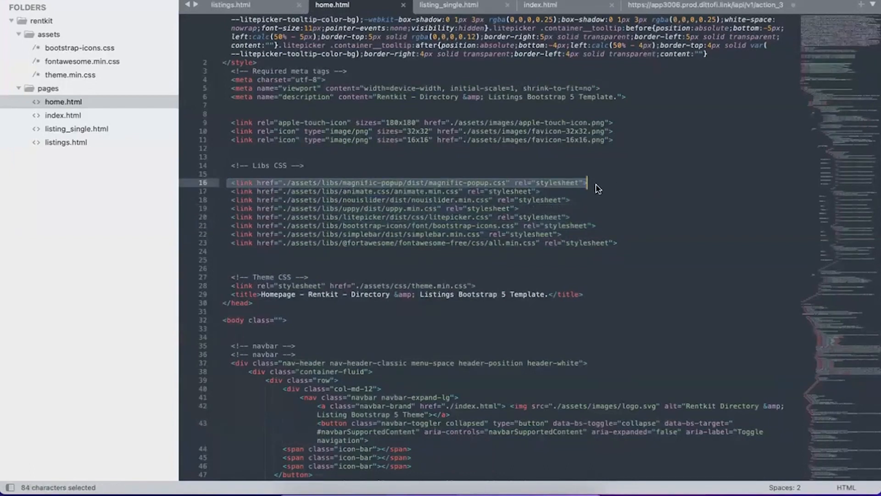
click(558, 176)
double_click(552, 182)
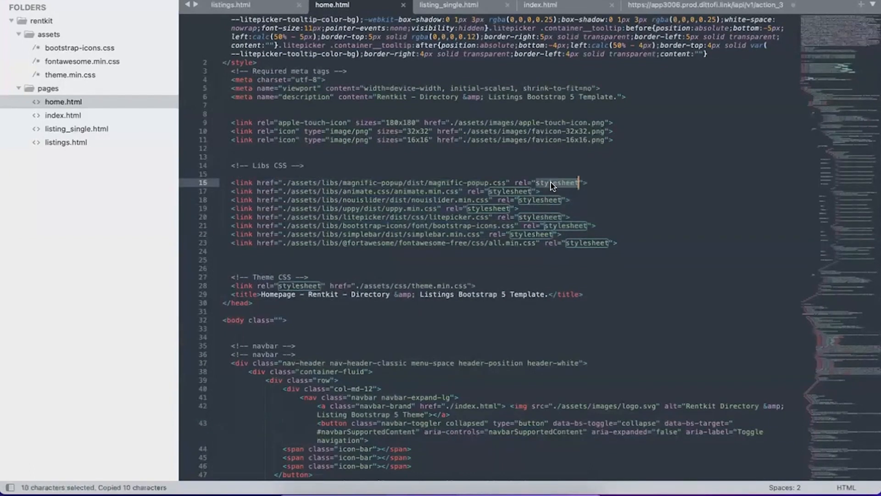
key(super+f)
key(Return)
key(Return)
key(Return)
key(Return)
key(Return)
key(Return)
key(Return)
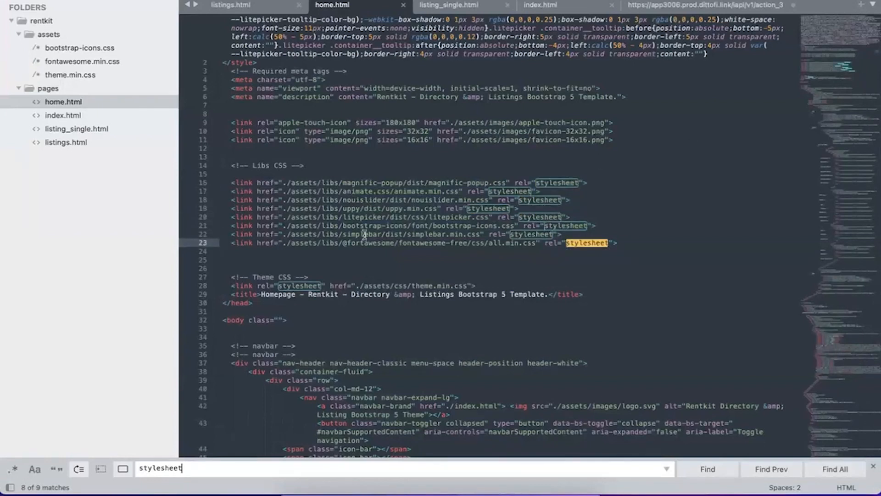
Examine home.html by highlighting the Font Awesome path on line 23, the opening navbar markup and the simplebar stylesheet link.
drag(279, 243, 533, 243)
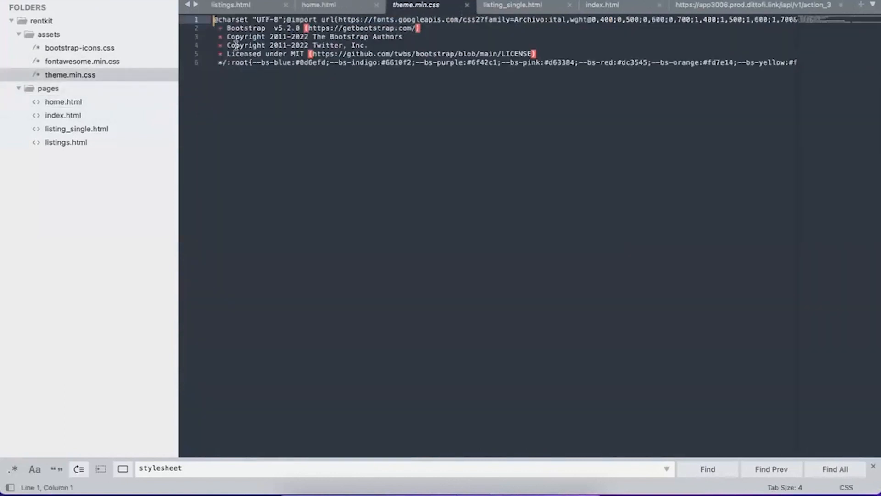
click(101, 103)
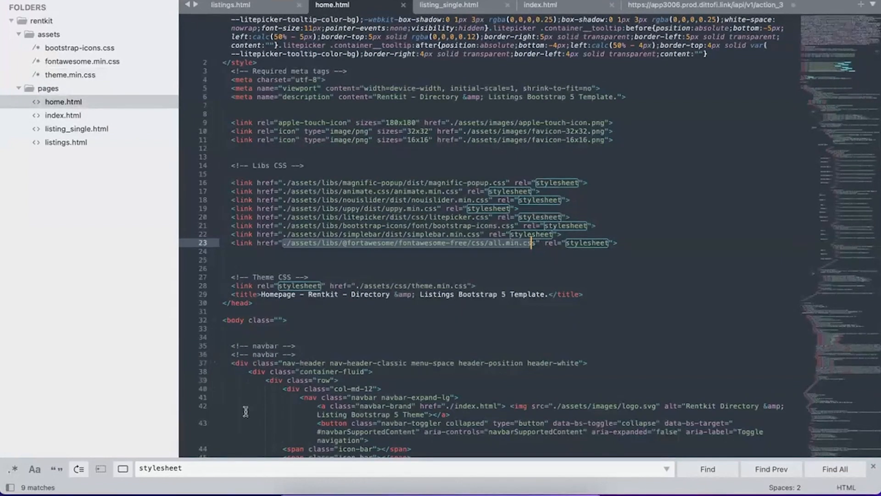
drag(234, 362, 295, 409)
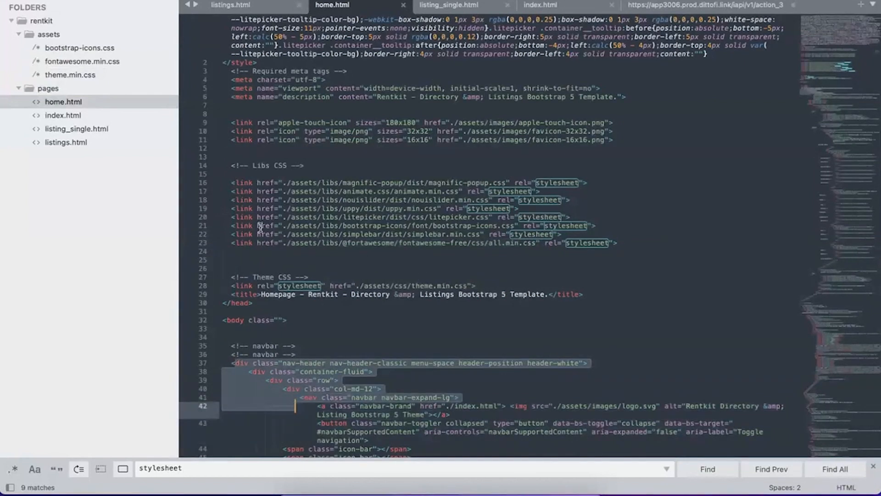
drag(232, 235, 560, 236)
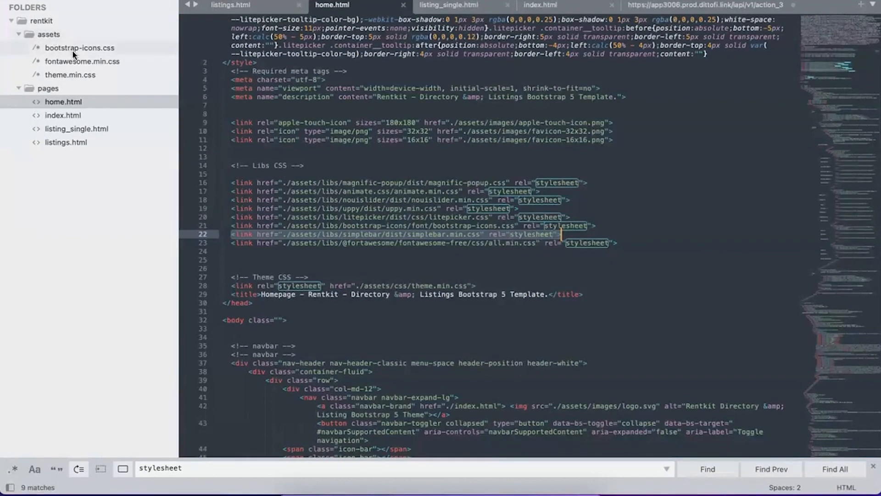
View bootstrap-icons.css, fontawesome.min.css and theme.min.css in the assets folder.
click(58, 48)
click(81, 62)
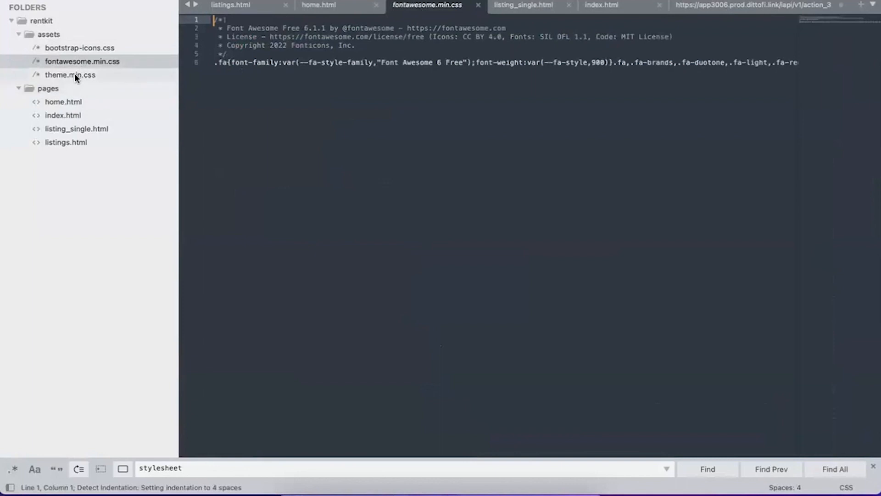
click(75, 74)
click(85, 48)
click(74, 61)
click(74, 74)
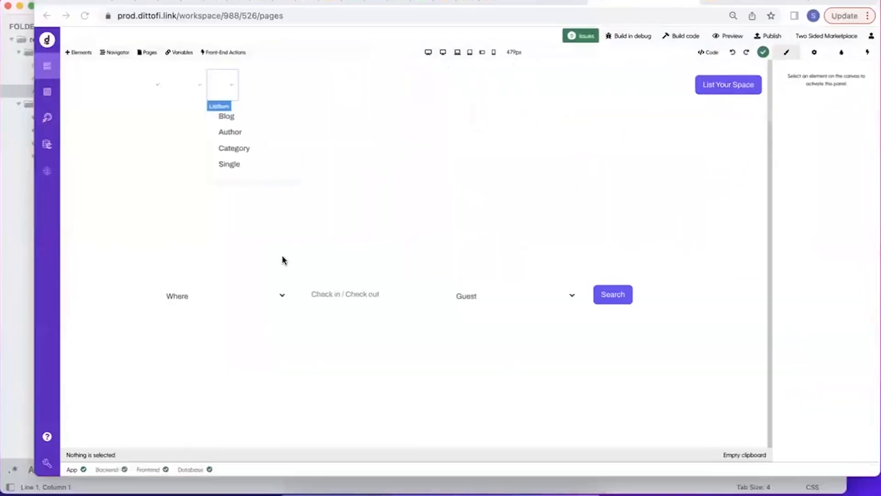
Switch to Dittofi, open the app's Public Files, and view the new public file form before closing it.
click(15, 487)
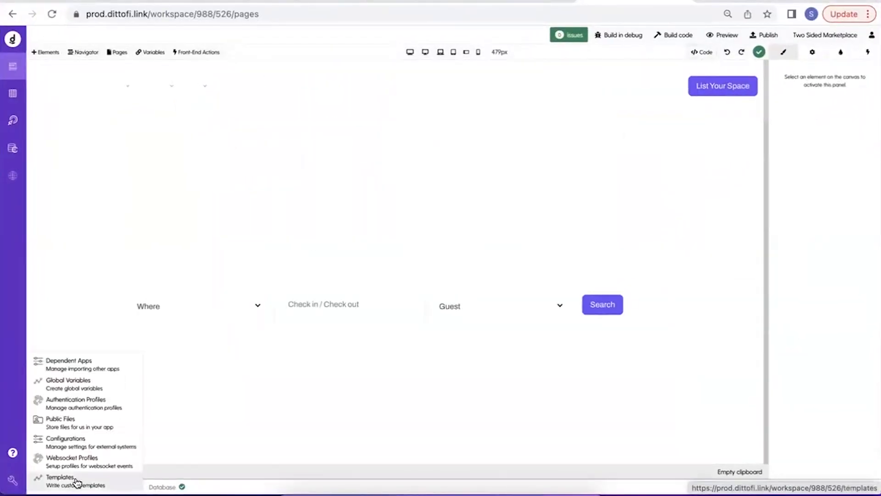
click(106, 422)
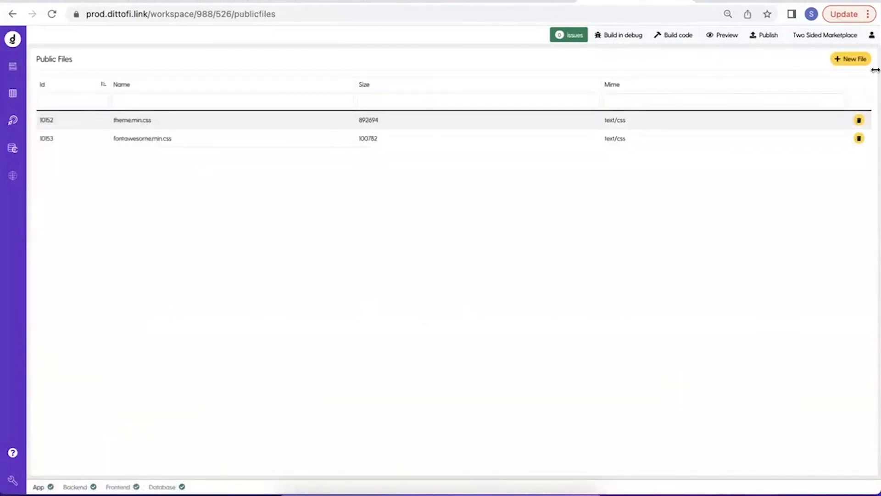
click(852, 59)
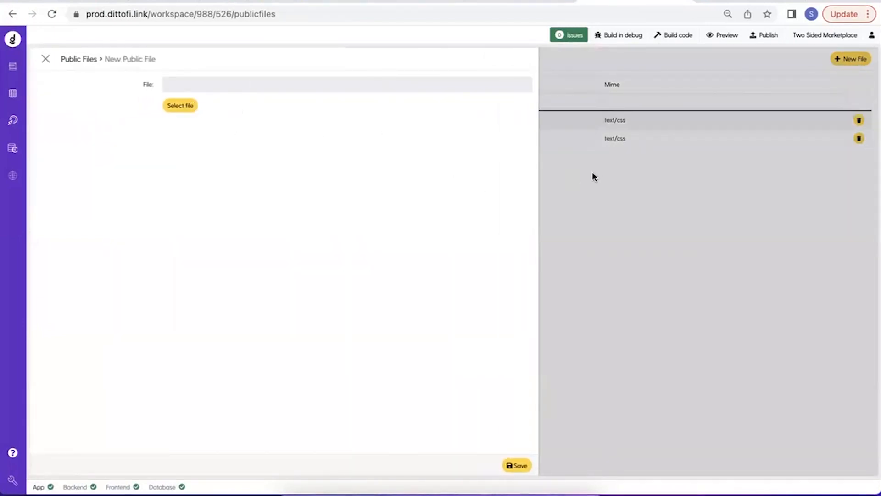
click(572, 177)
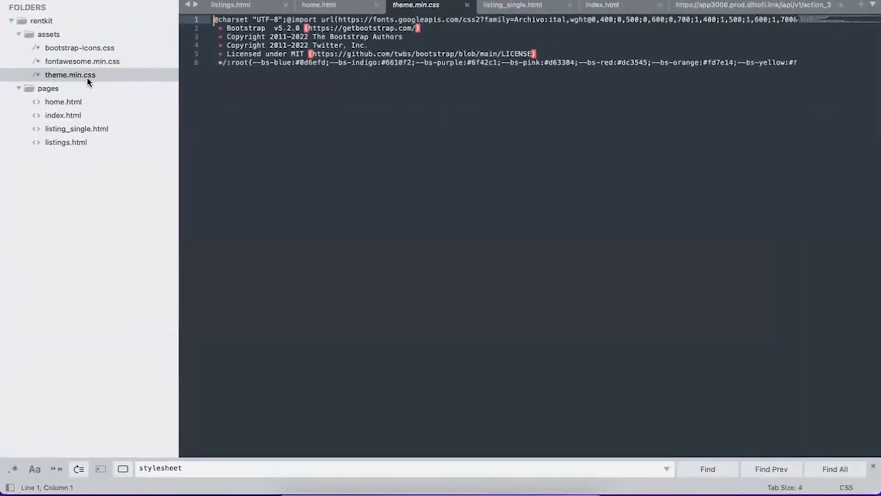
Check fontawesome.min.css in the code editor against Dittofi's Public Files list, and view the new file form once more.
key(ctrl+Up)
click(476, 186)
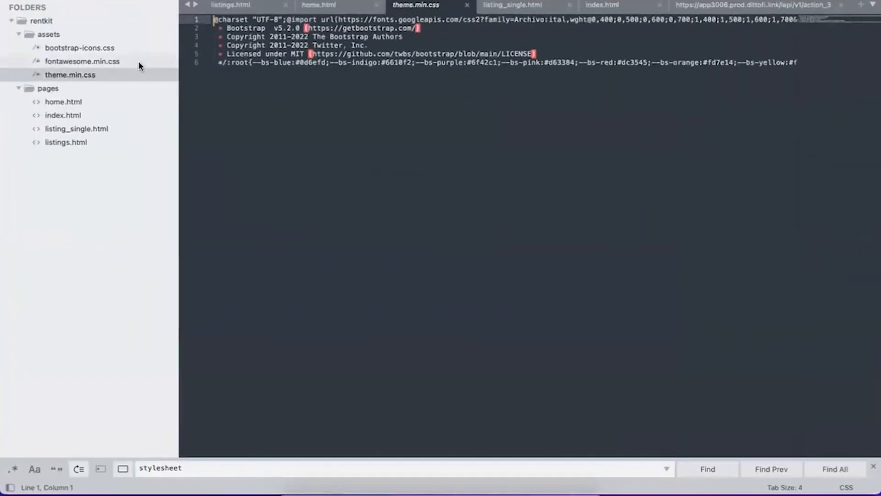
click(138, 62)
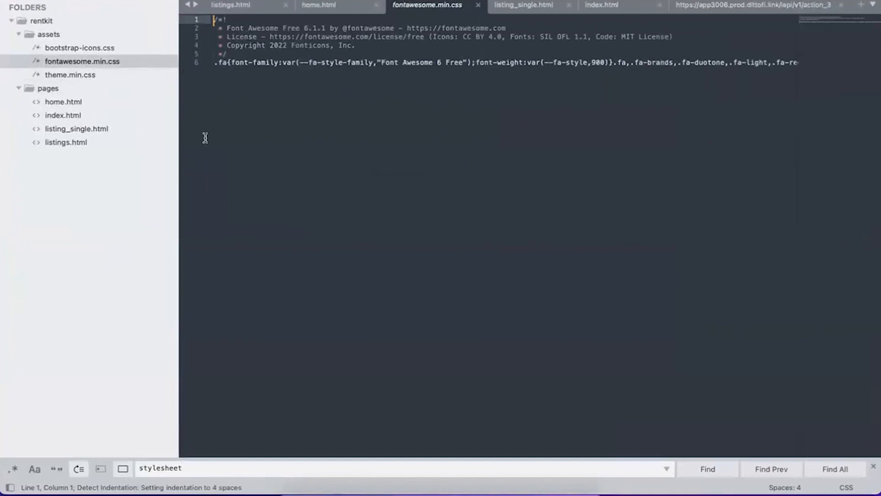
key(ctrl+Up)
click(566, 230)
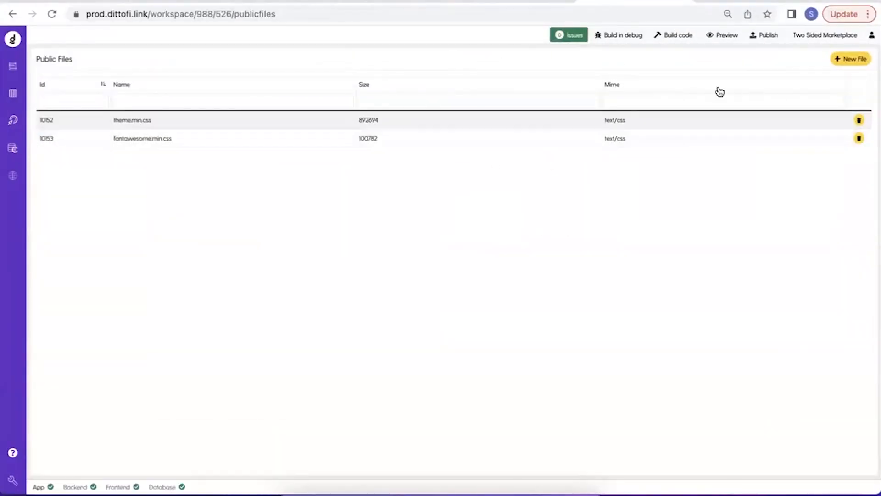
click(863, 60)
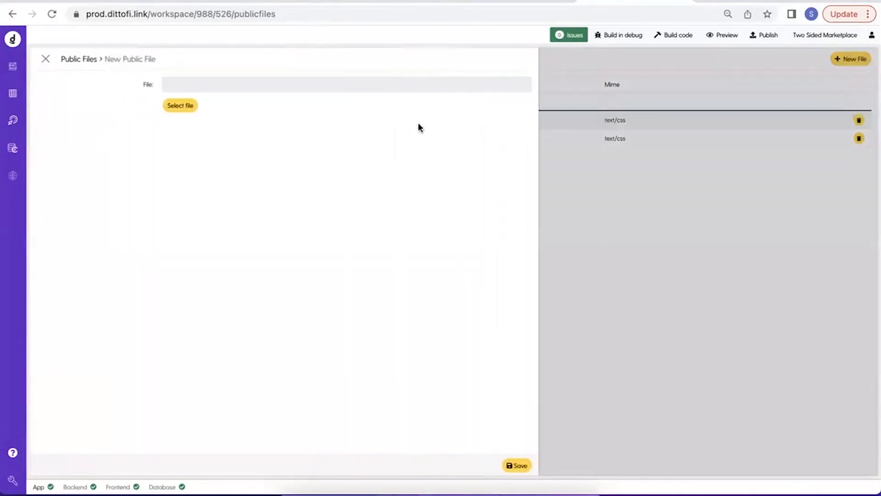
click(634, 236)
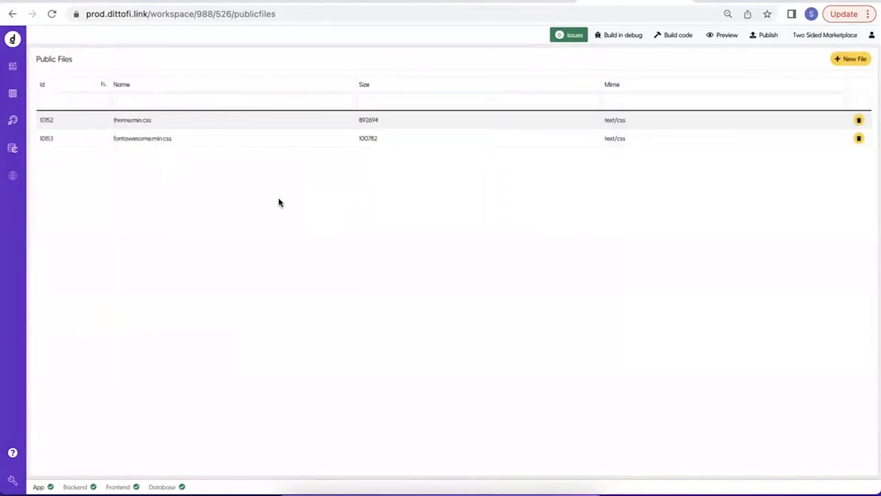
Open the theme.min.css entry in Public Files, copy its hosted URL and load it in a new browser tab.
click(178, 123)
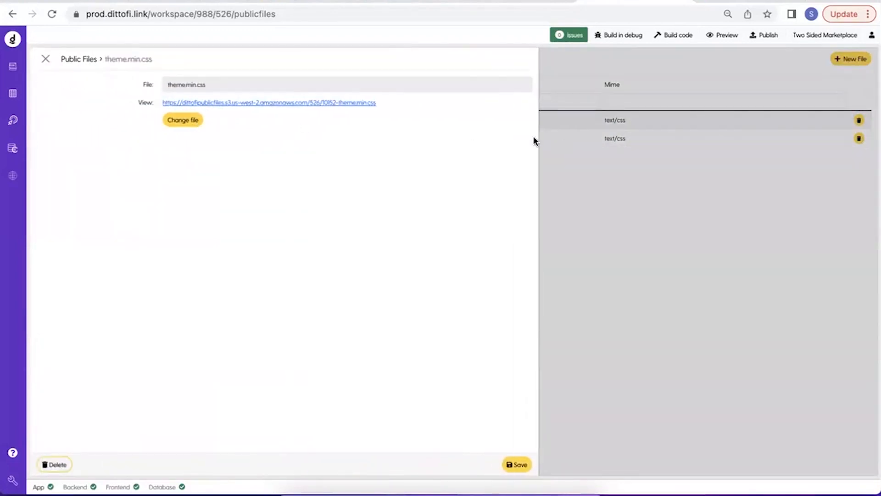
drag(391, 104, 165, 103)
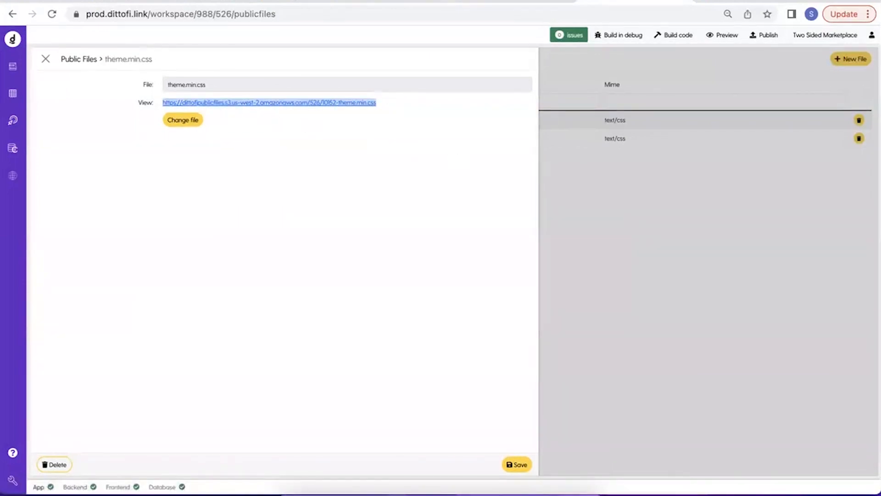
key(ctrl+t)
text(https://dittofipublicfiles.s3.us-west-2.amazonaws.com/526/10152-theme.min.css)
key(Return)
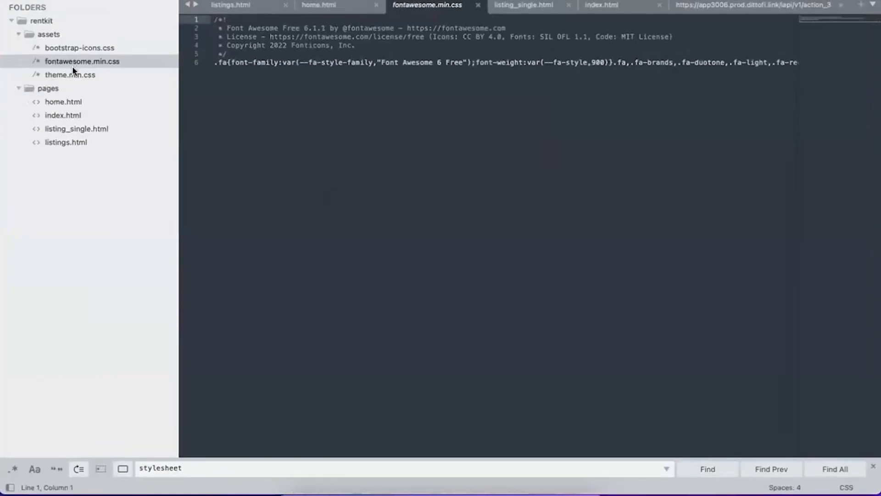
Compare the hosted stylesheet with the local theme.min.css in the code editor and return to the browser.
click(70, 75)
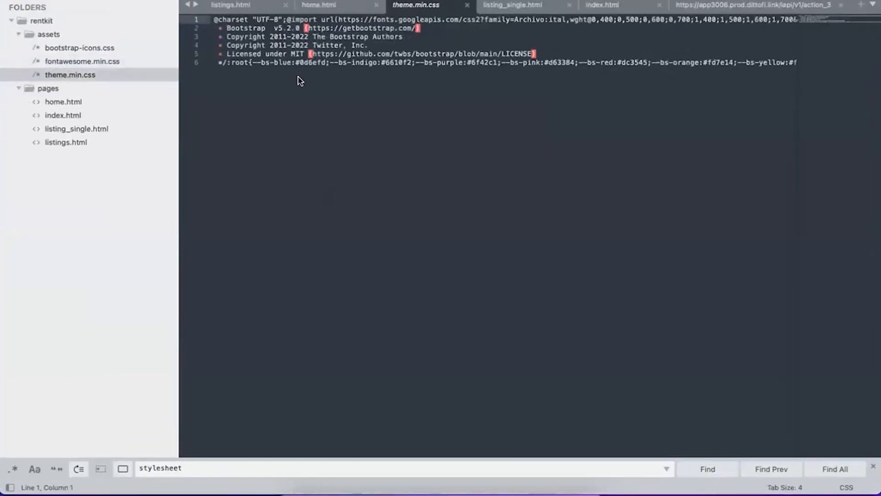
key(ctrl+Up)
click(647, 31)
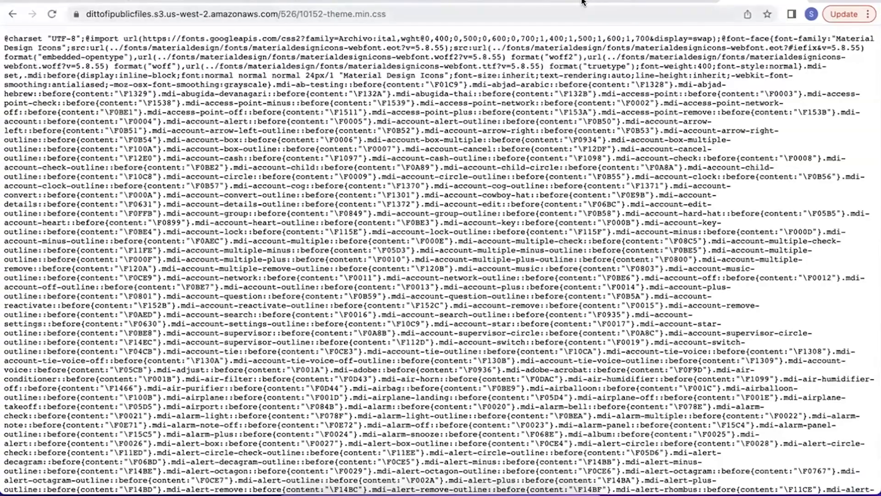
Return to Dittofi's page builder, open the Home page's settings and expand the Page Variables and Imports sections.
click(582, 2)
click(118, 52)
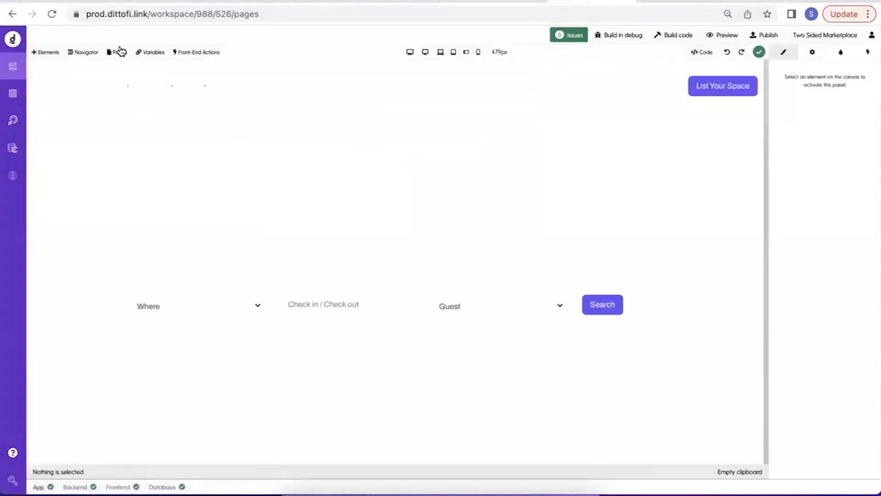
click(139, 114)
click(112, 127)
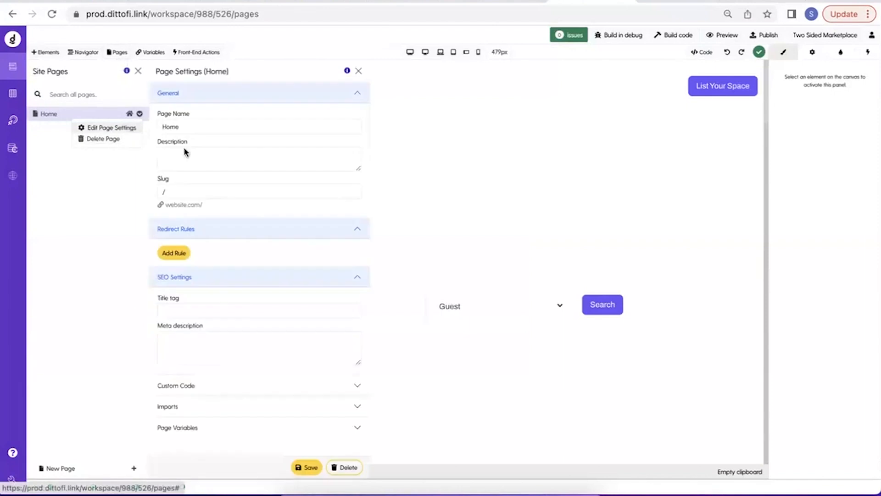
click(226, 428)
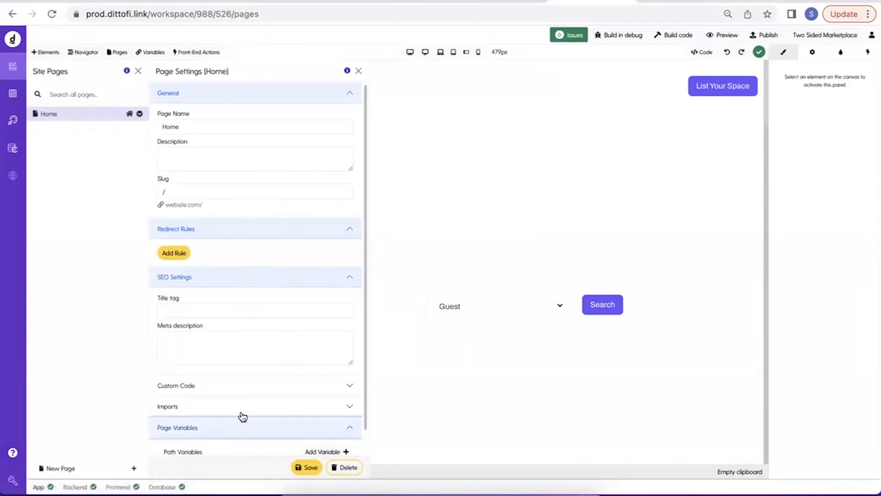
click(248, 408)
scroll(250, 409, down, 4)
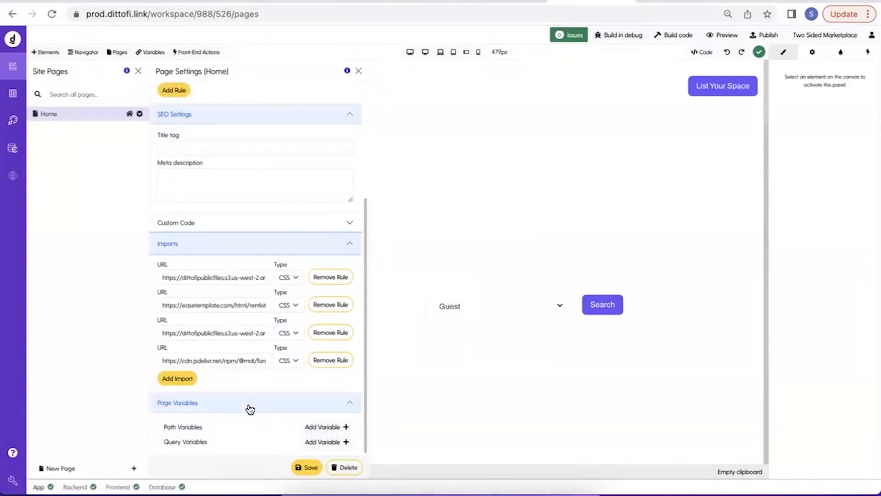
Remove all four CSS imports from the Home page, save the settings and close the page list.
click(338, 283)
click(330, 304)
click(325, 333)
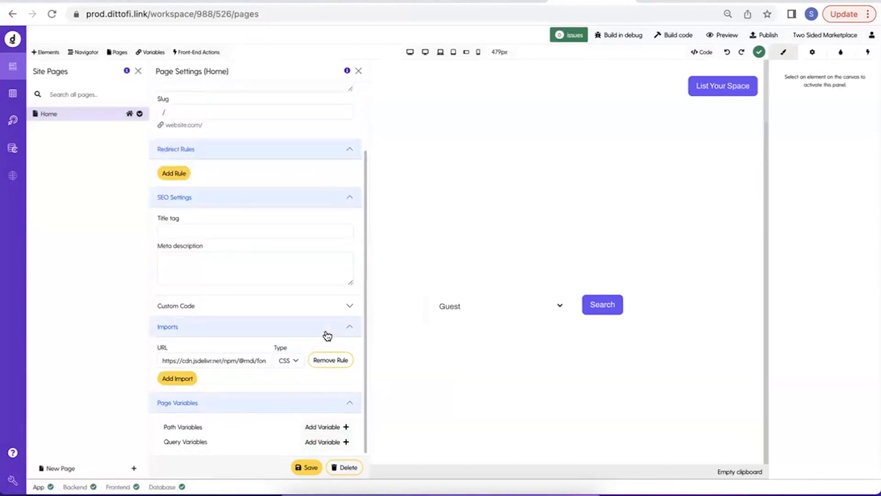
click(325, 360)
click(314, 466)
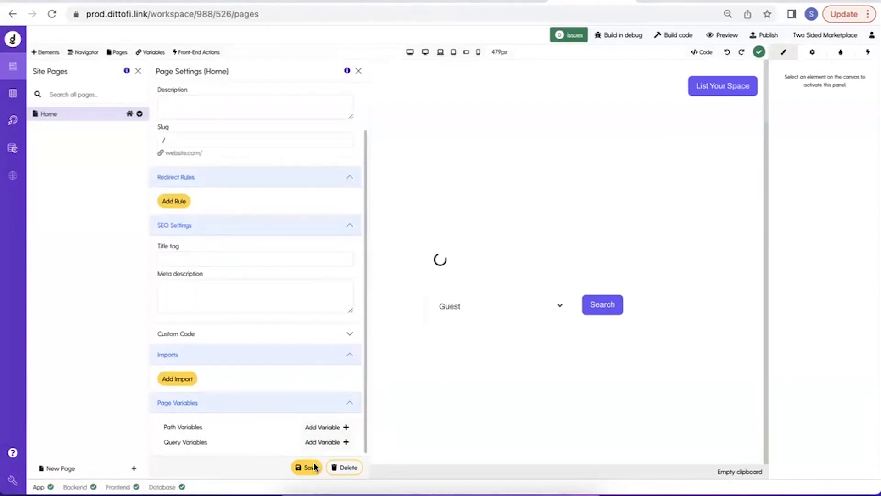
click(136, 73)
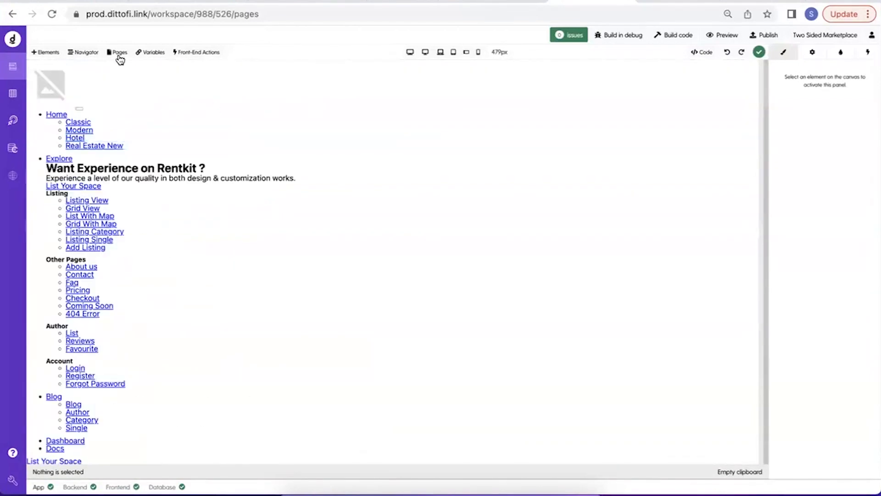
Reopen the Home page's settings and add a blank CSS import.
click(119, 55)
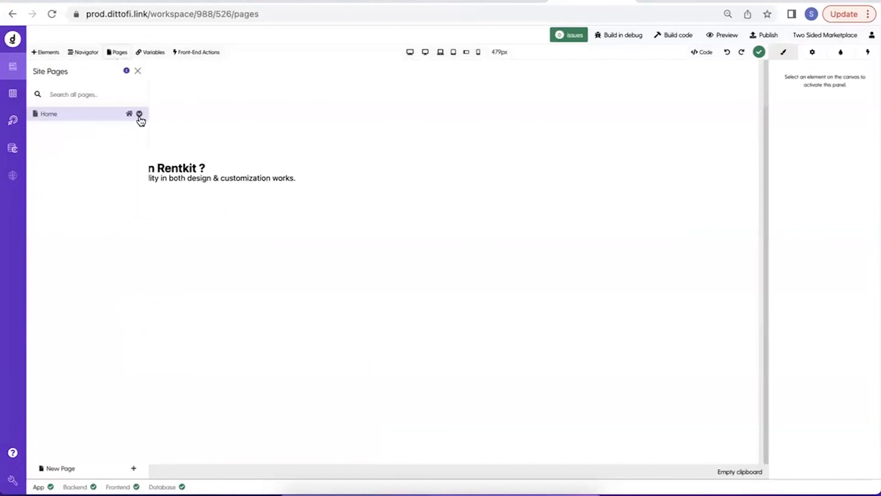
click(139, 115)
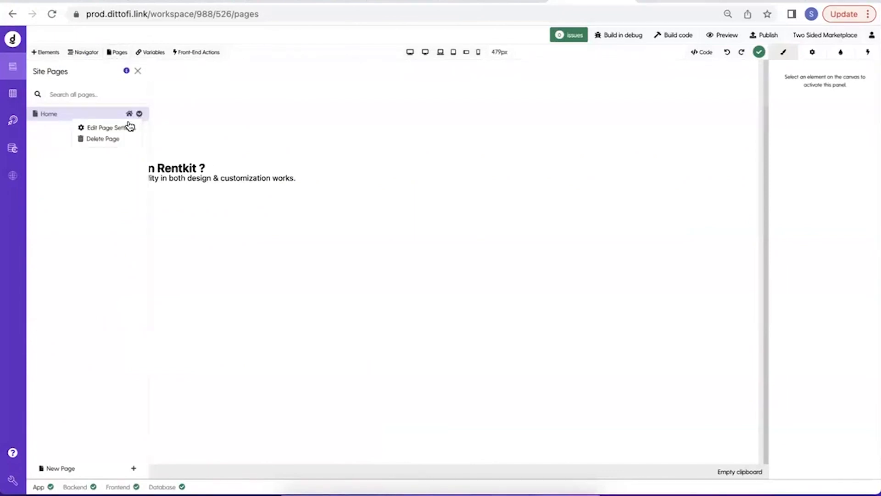
click(127, 128)
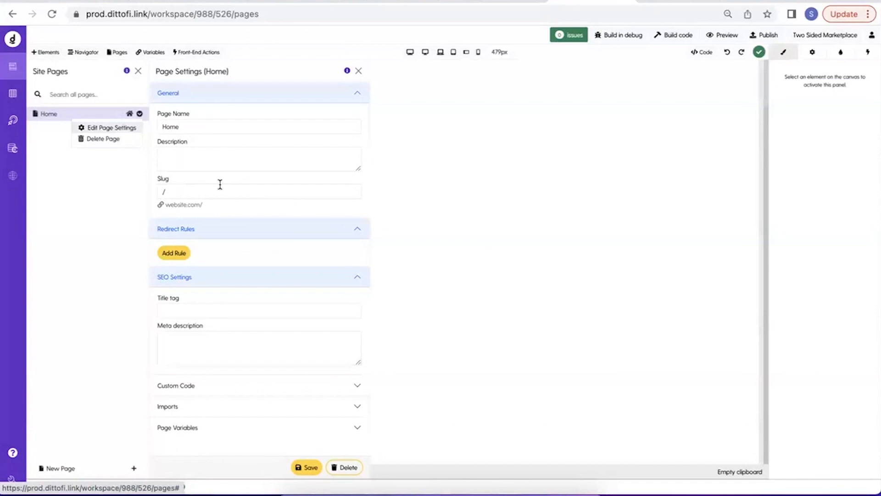
click(197, 405)
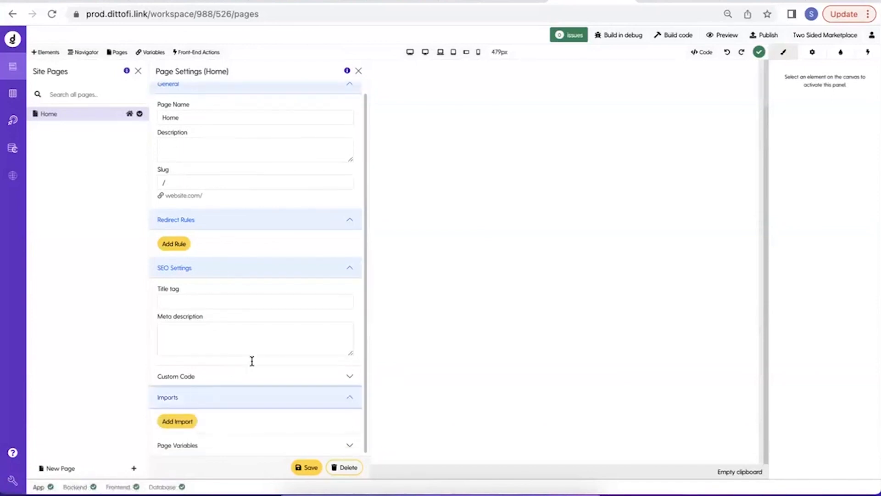
click(187, 419)
scroll(291, 373, down, 2)
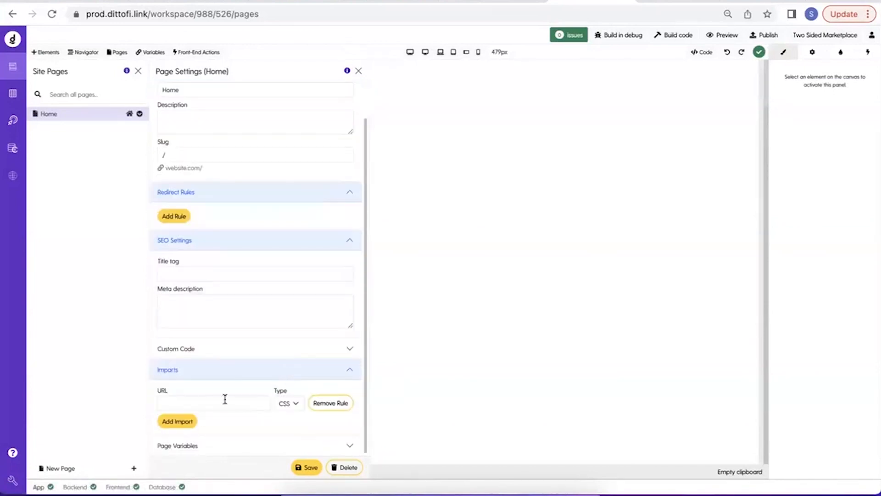
Copy theme.min.css's hosted URL from Public Files, enter it as the Home page's first CSS import URL and save.
mouse_move(15, 486)
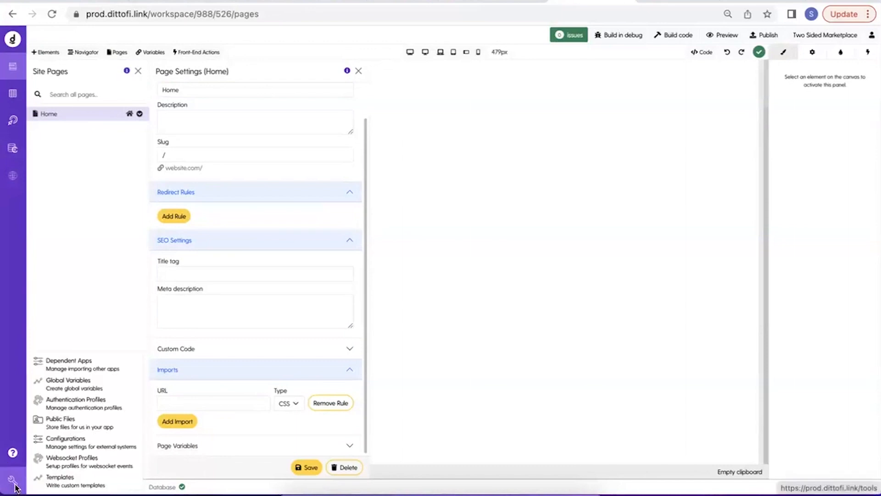
click(80, 423)
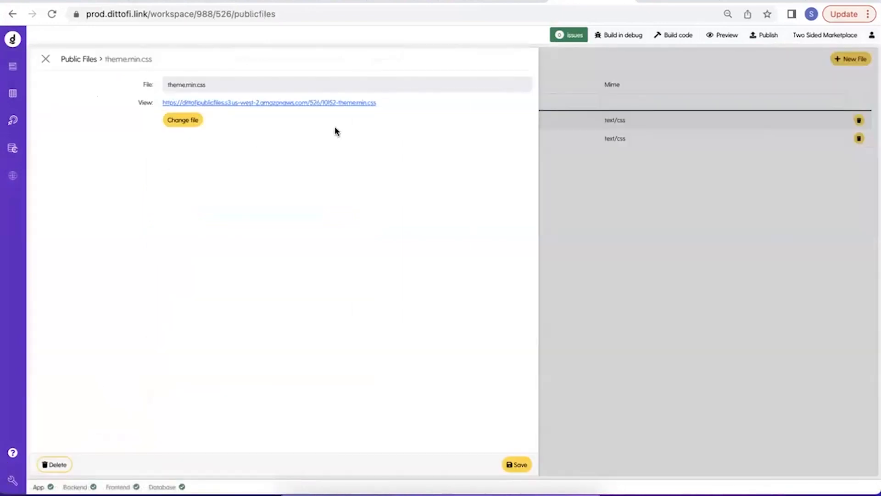
drag(403, 102, 160, 100)
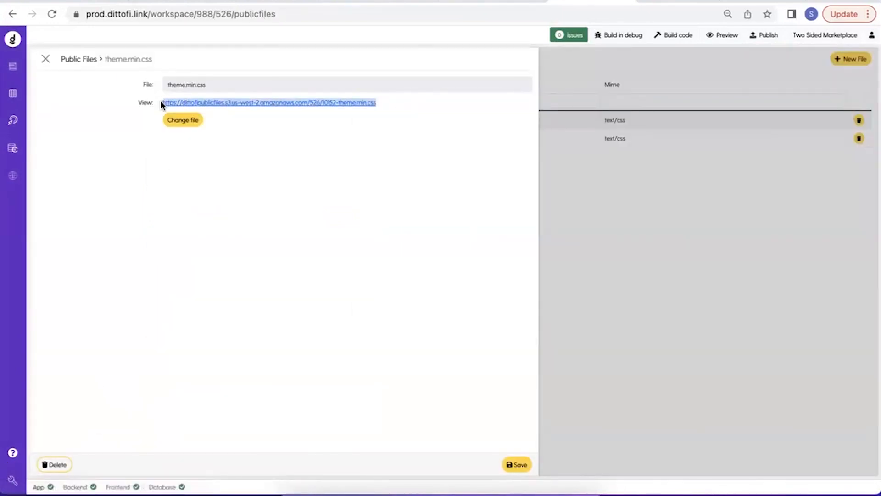
click(13, 67)
click(170, 398)
key(ctrl+v)
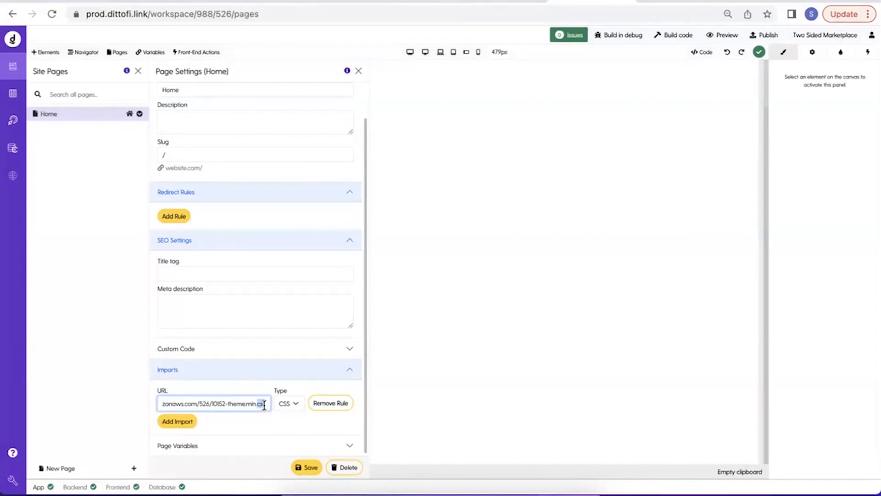
click(301, 468)
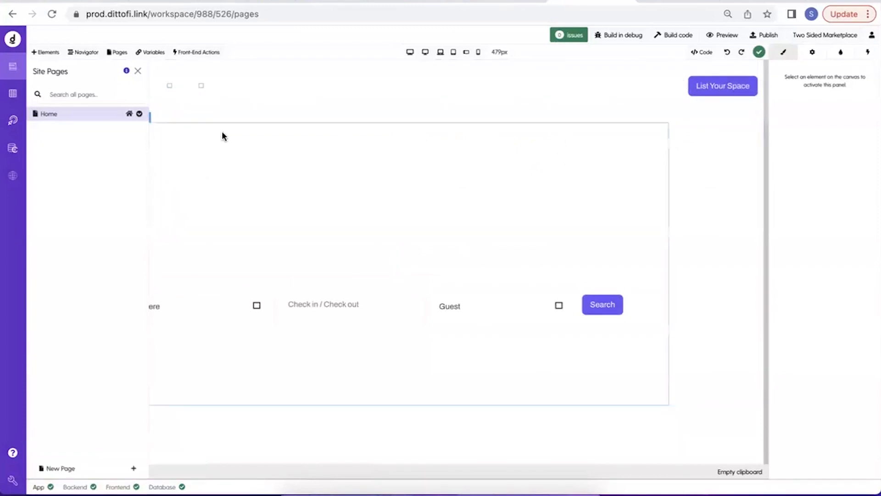
Return to the Home page's settings and add a second blank CSS import below the theme.min.css one.
click(139, 114)
click(117, 131)
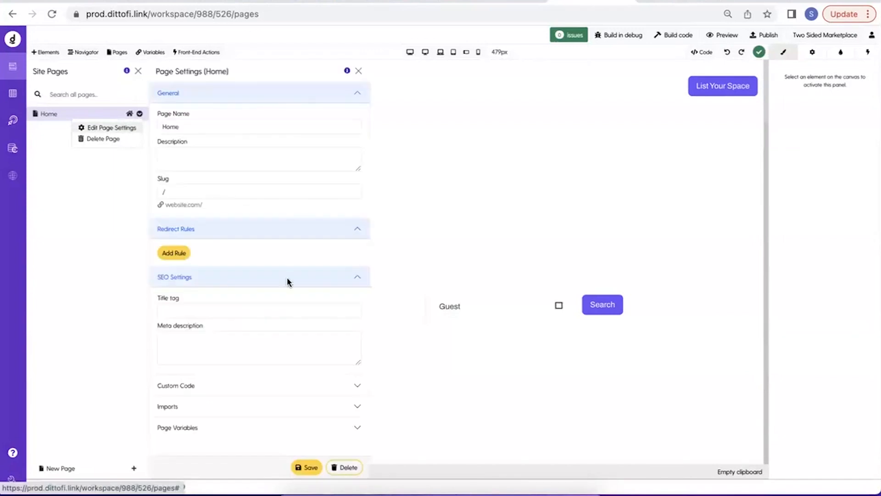
click(188, 407)
scroll(188, 407, down, 1)
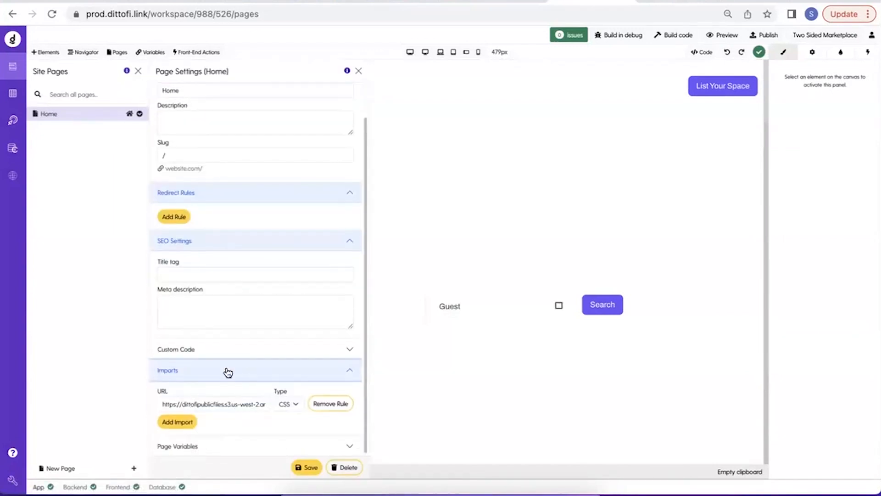
click(175, 422)
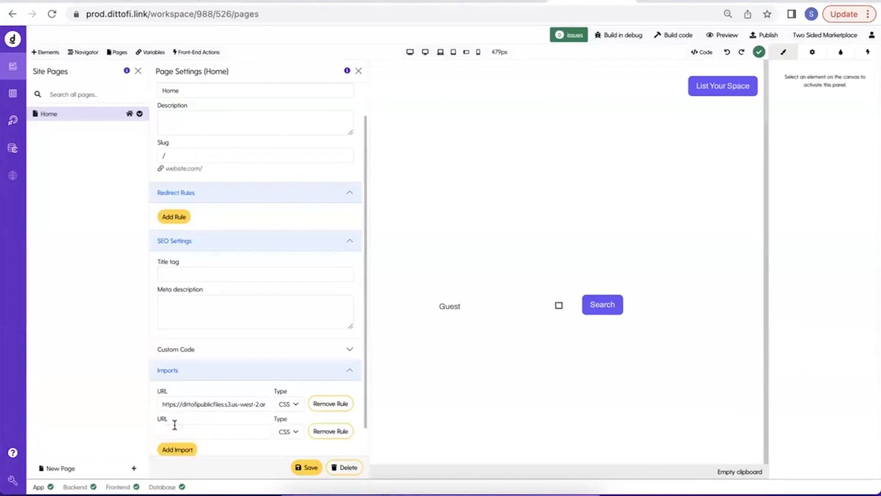
Copy fontawesome.min.css's hosted URL from Public Files, enter it as the second CSS import URL and save the page settings.
click(14, 481)
click(74, 421)
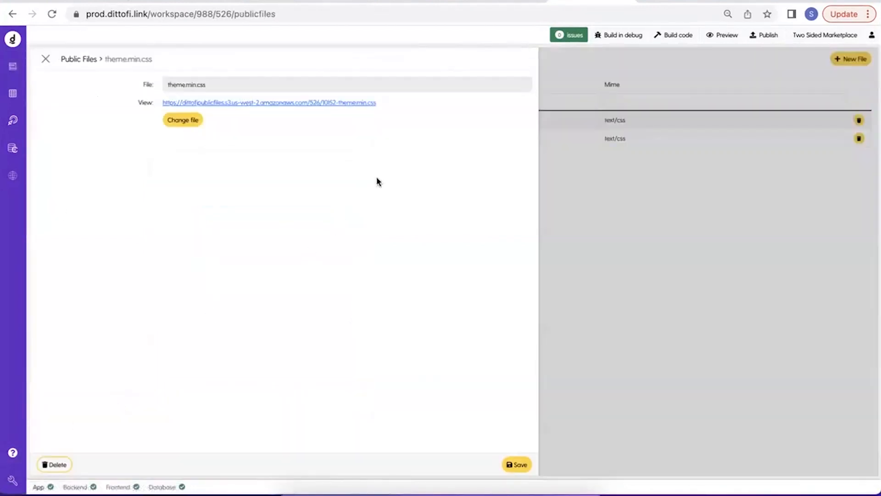
click(568, 156)
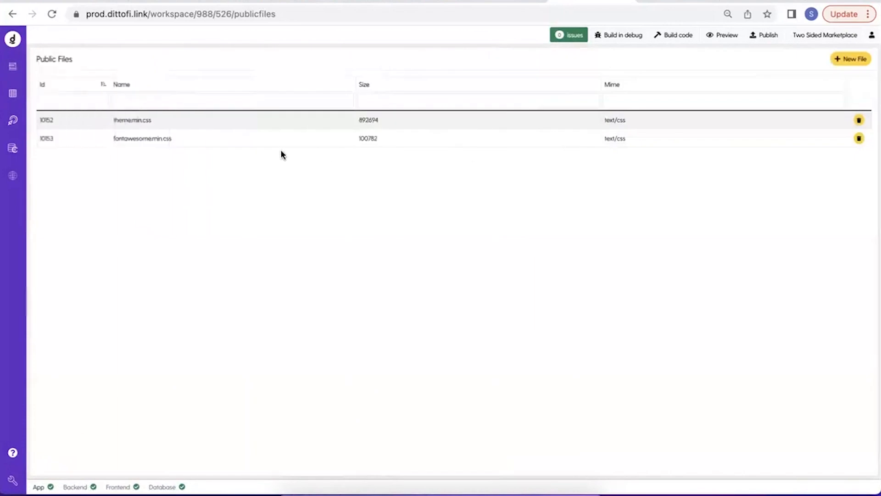
click(241, 143)
drag(398, 102, 165, 101)
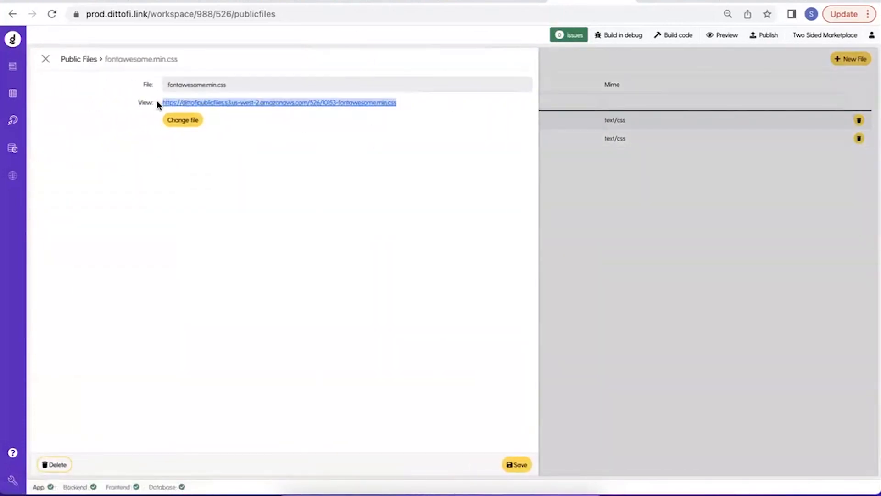
click(12, 66)
click(191, 427)
key(super+v)
click(304, 460)
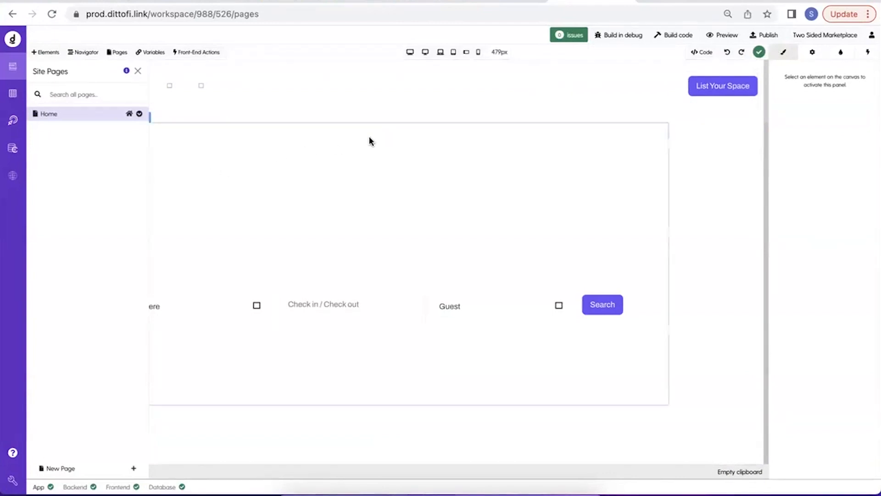
Reopen the Home page's settings and review the URLs of the two saved CSS imports.
click(140, 114)
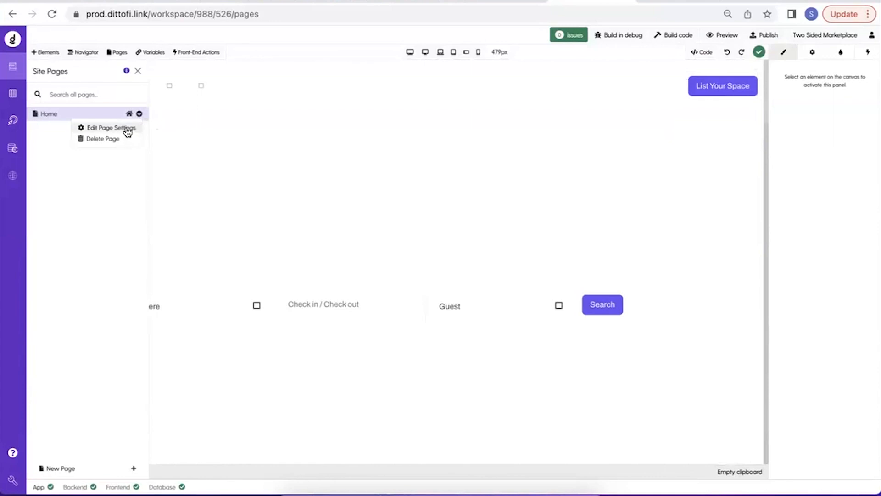
click(128, 131)
click(199, 407)
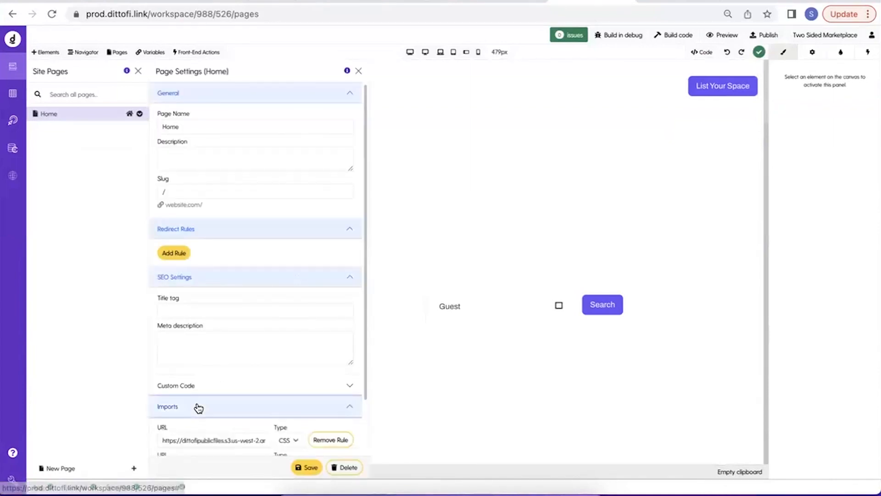
scroll(198, 405, down, 2)
drag(159, 378, 427, 379)
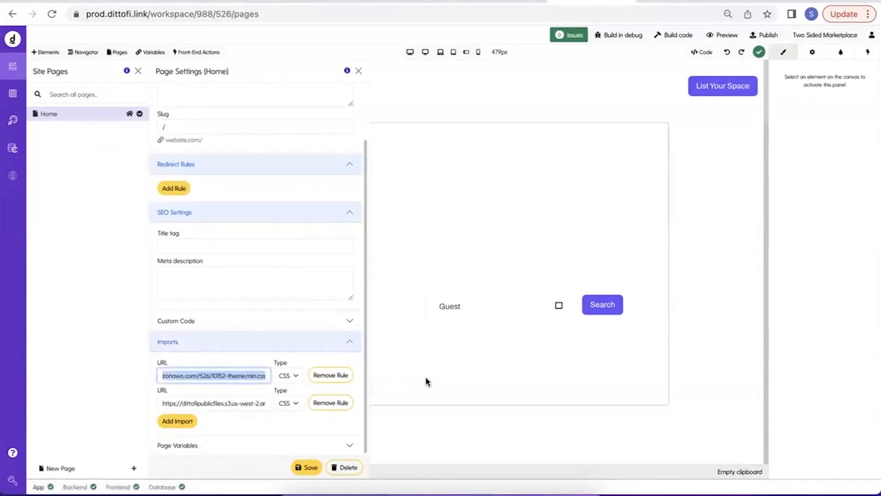
click(219, 402)
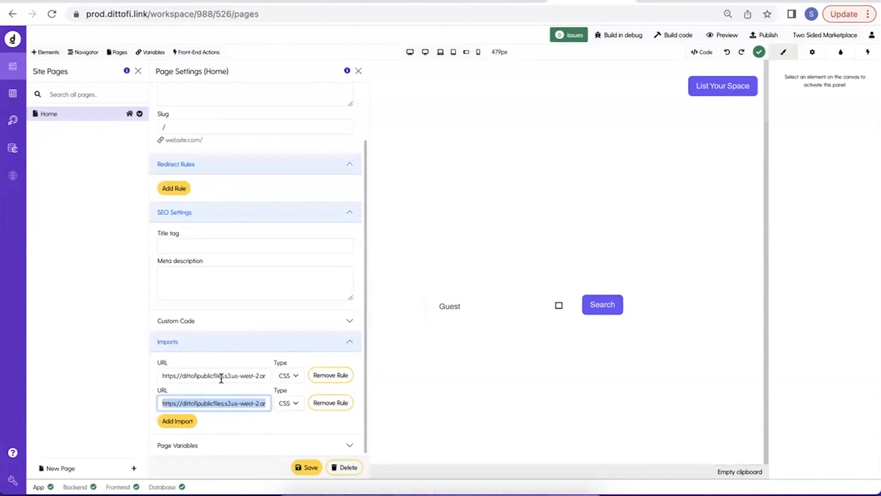
mouse_move(161, 377)
mouse_down()
mouse_move(387, 380)
mouse_move(157, 376)
mouse_up()
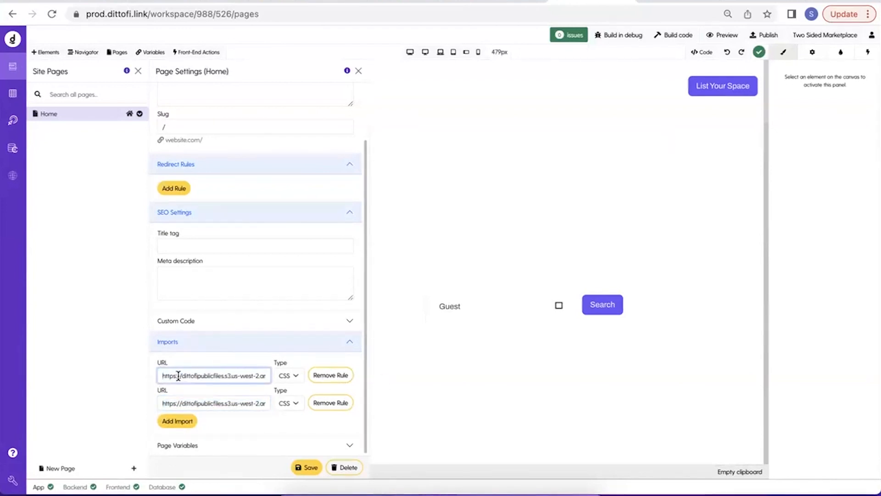
mouse_move(11, 479)
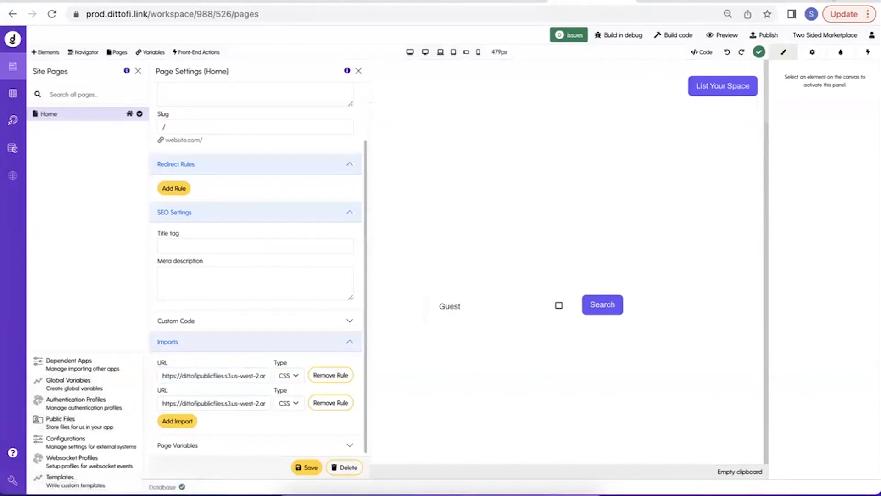
Open materialdesignicons.com in a new browser tab, dismiss its welcome message and go to the Docs page.
key(ctrl+t)
text(m)
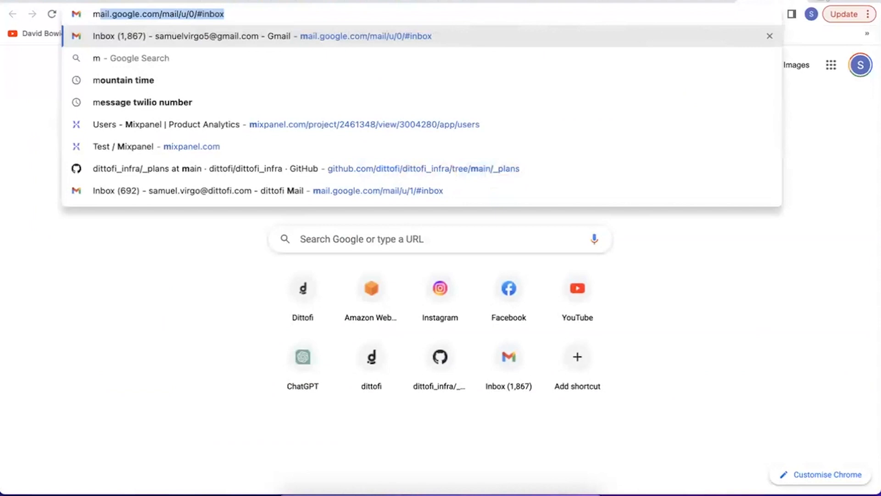
text(aterial)
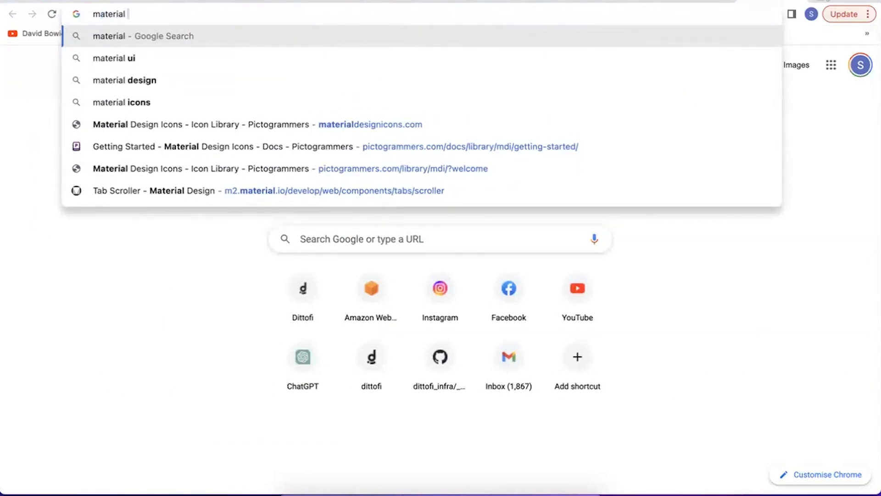
key(Down)
key(Down)
key(Down)
key(Down)
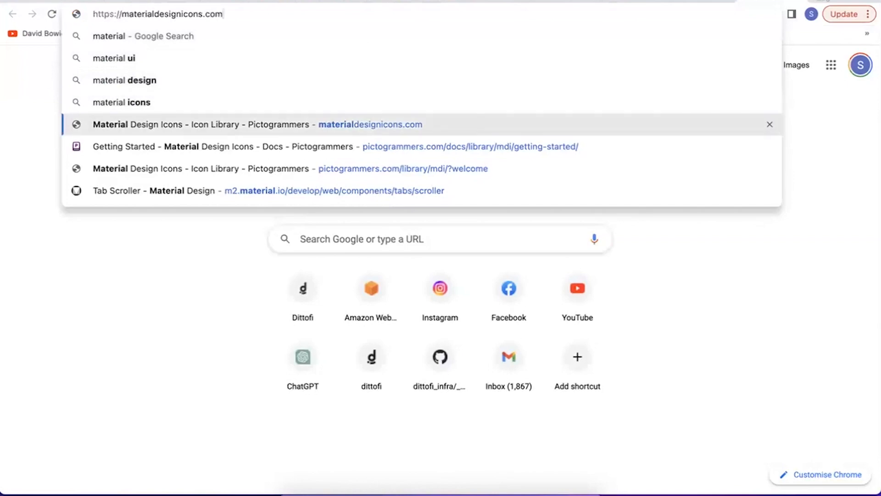
key(Return)
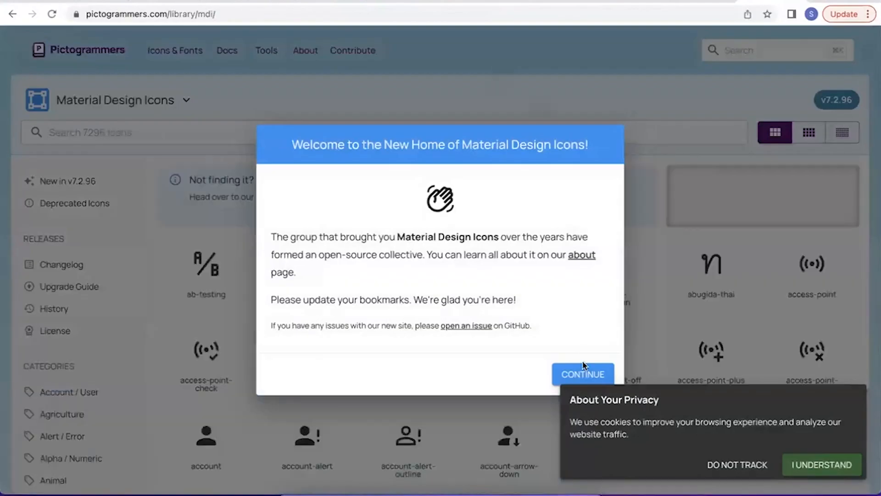
click(583, 371)
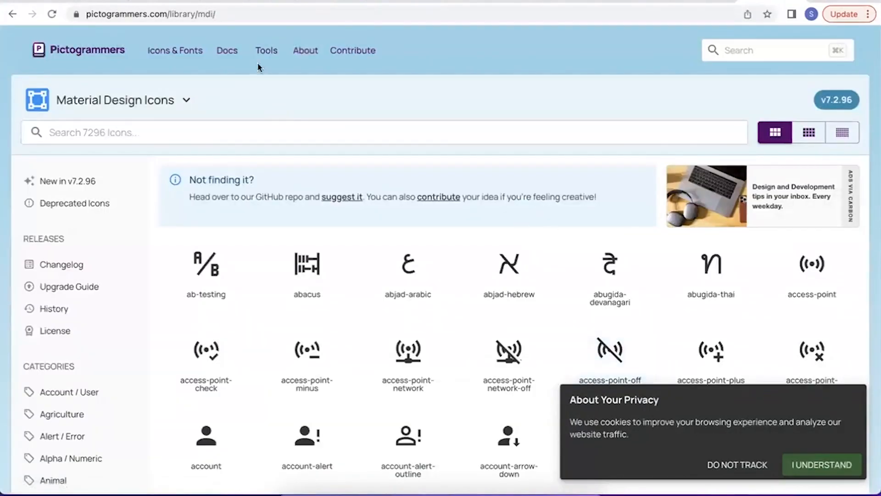
click(228, 52)
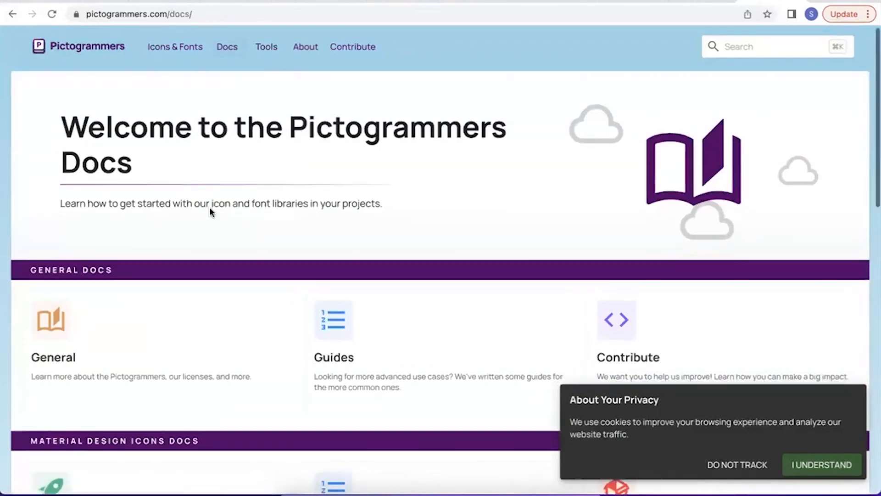
scroll(211, 211, down, 3)
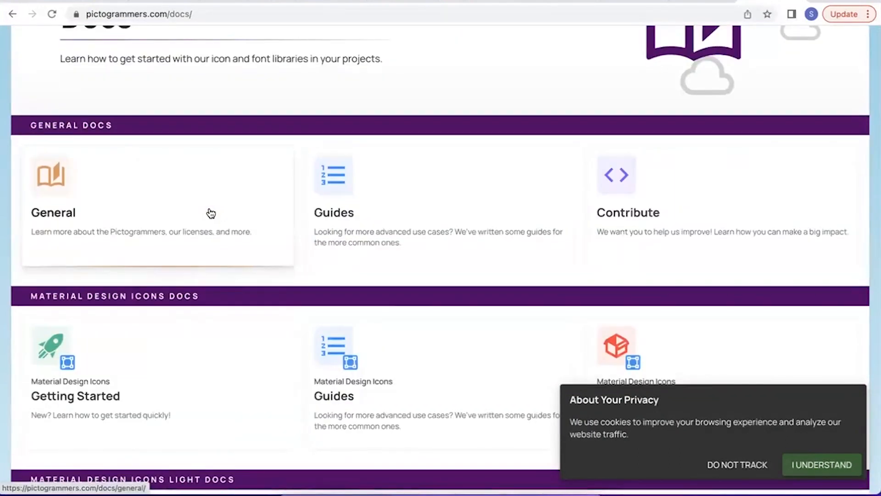
click(210, 213)
scroll(210, 210, down, 1)
scroll(193, 258, down, 3)
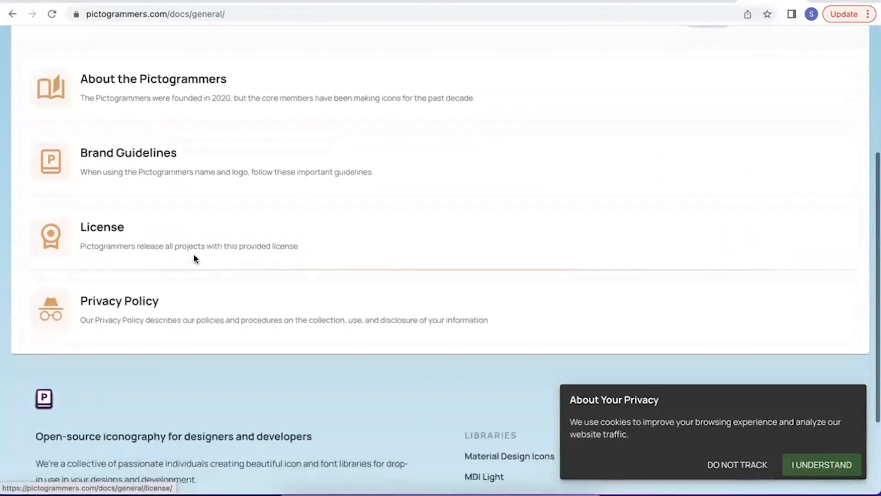
scroll(193, 257, up, 5)
click(10, 12)
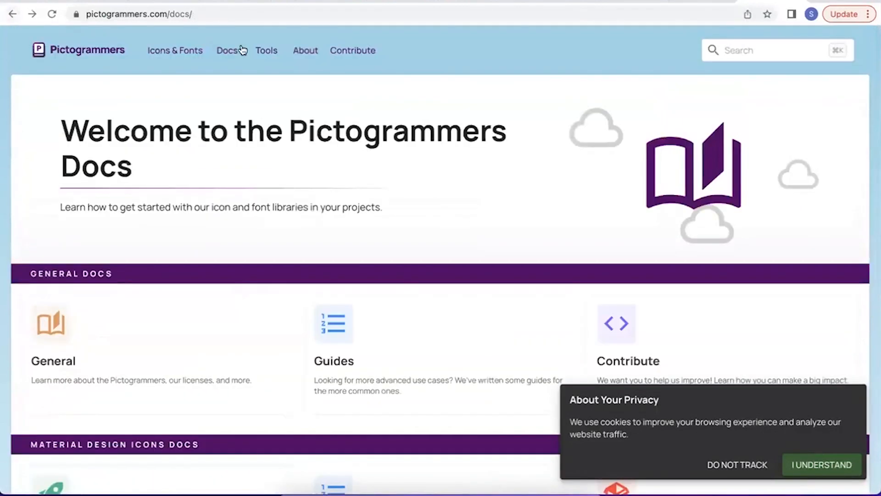
Open the Material Design Icons library from the Pictogrammers Icons & Fonts page and look through its icons and categories.
click(175, 50)
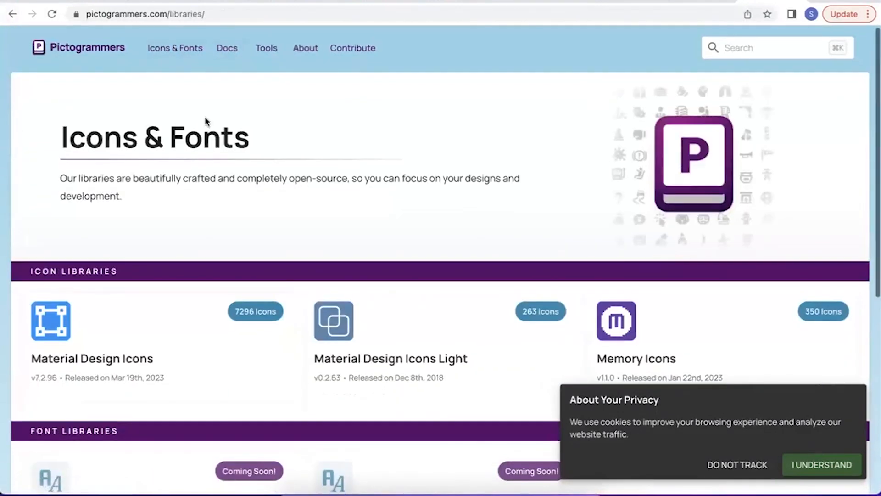
scroll(205, 122, down, 2)
click(167, 252)
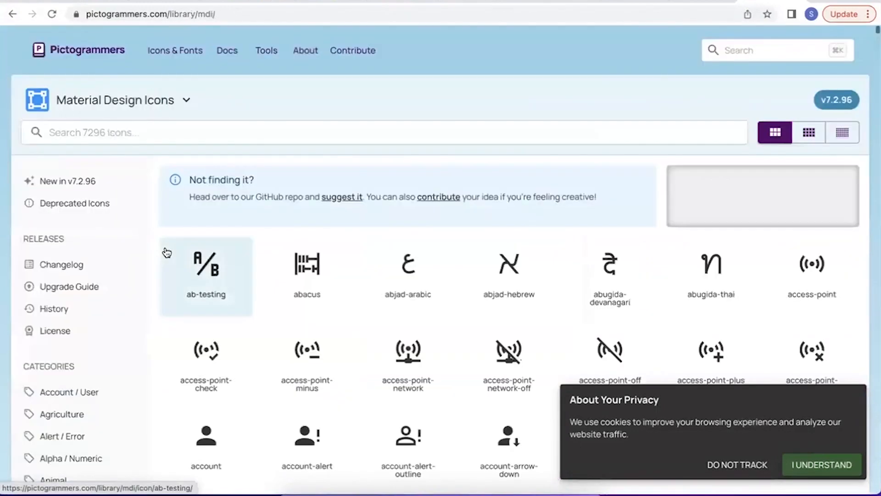
scroll(72, 276, down, 5)
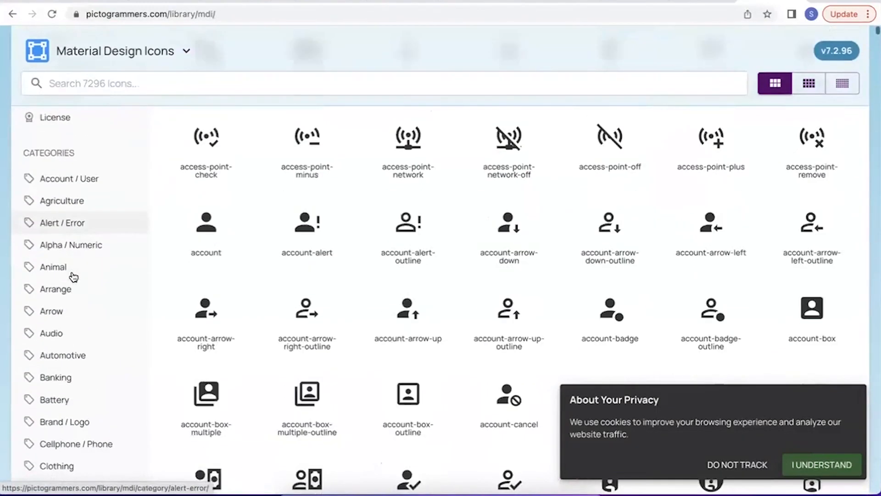
Leave the Pictogrammers site and search Google for "material design icons cdn".
click(13, 15)
click(12, 15)
click(12, 14)
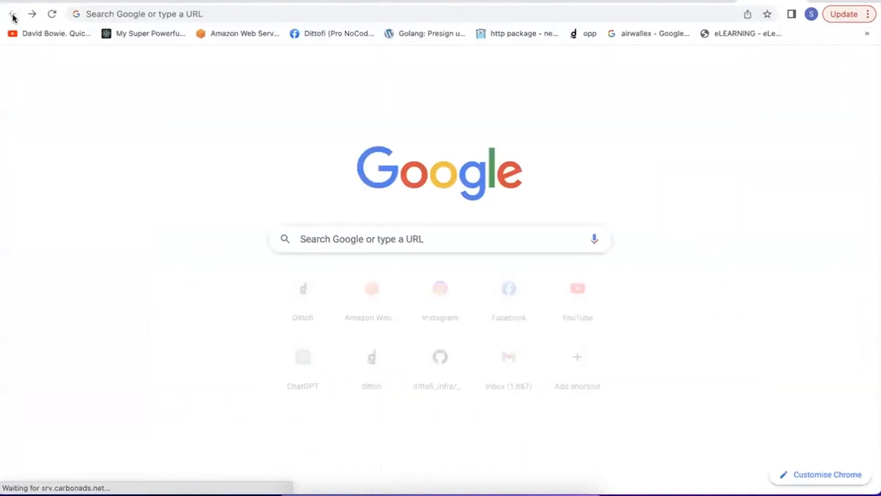
click(87, 14)
text(material desi)
key(BackSpace)
text(gn icons ce)
key(BackSpace)
text(dn)
key(Return)
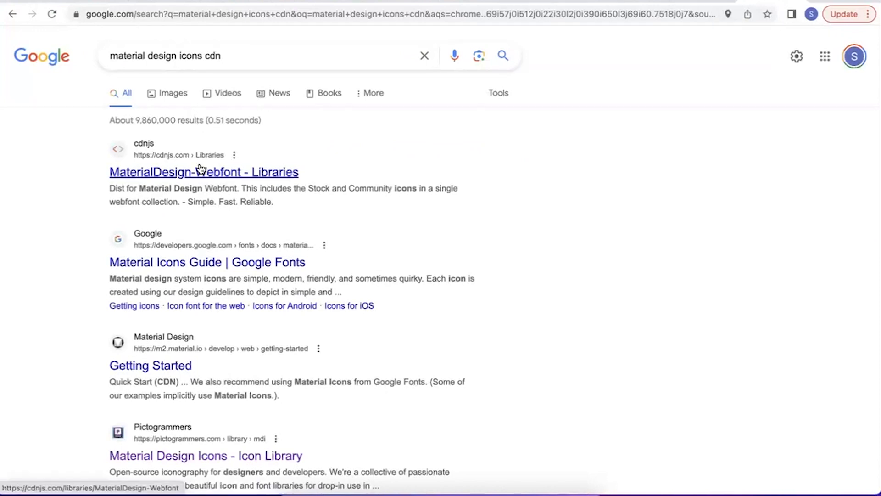
Open the Material Design Getting Started search result and copy the material-components-web.min.css URL from the Quick Start (CDN) snippet.
scroll(201, 169, down, 1)
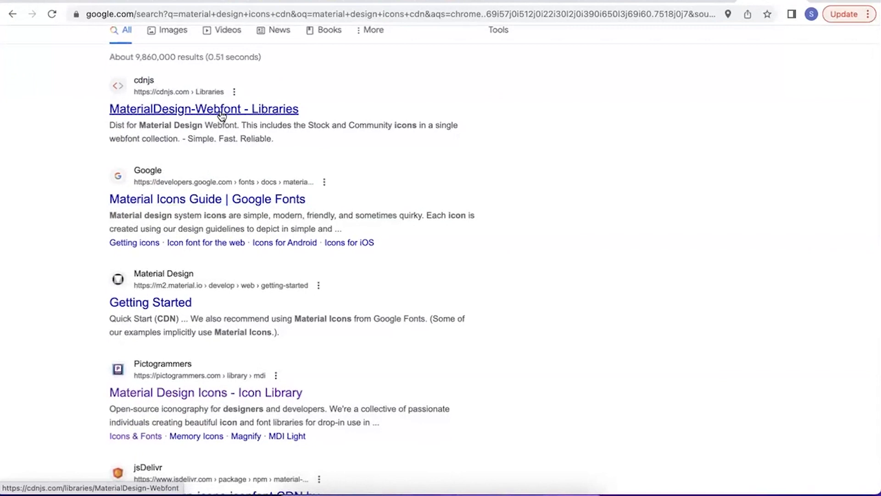
click(181, 299)
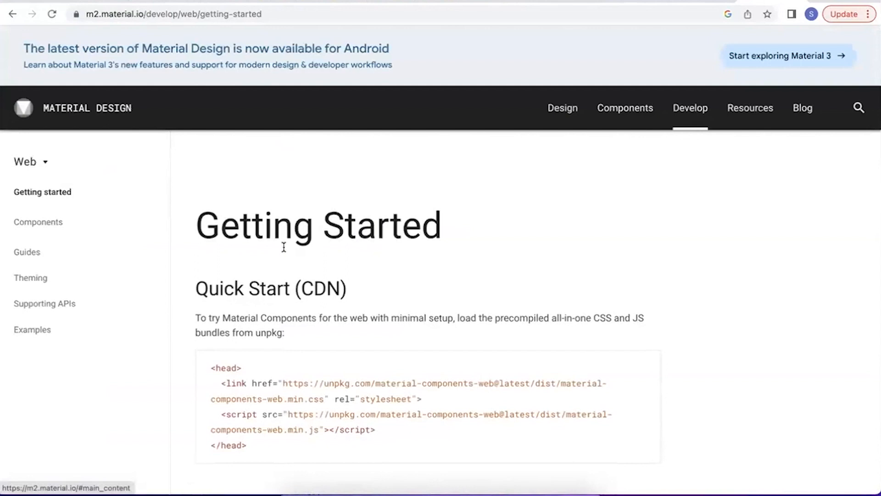
scroll(284, 247, down, 2)
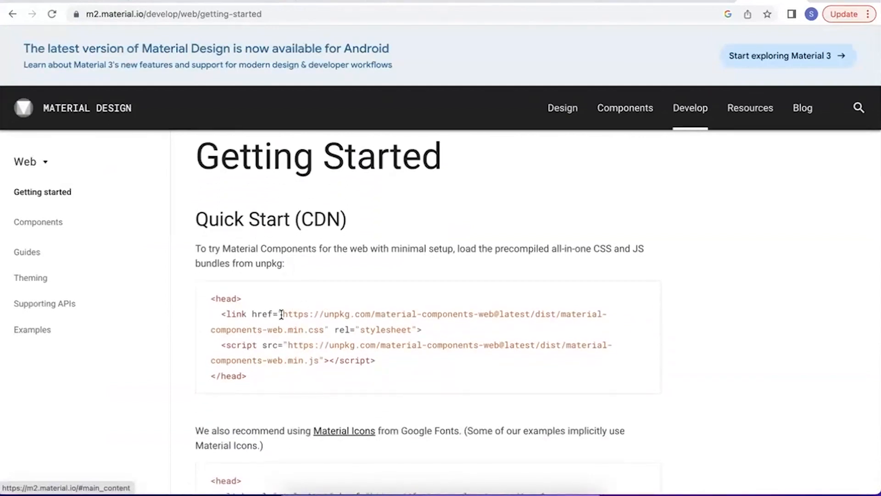
drag(296, 314, 326, 326)
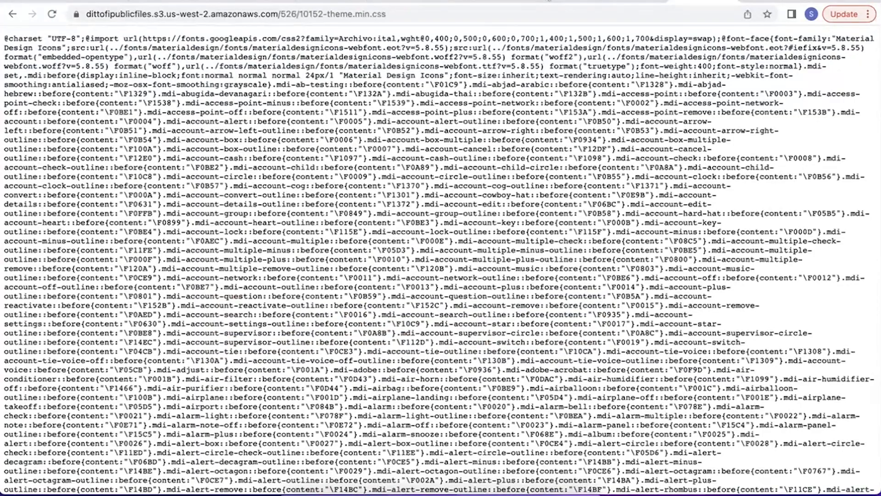
Switch back to Dittofi, enter the copied material-components-web.min.css URL as the Home page's third CSS import and save the page settings.
click(188, 421)
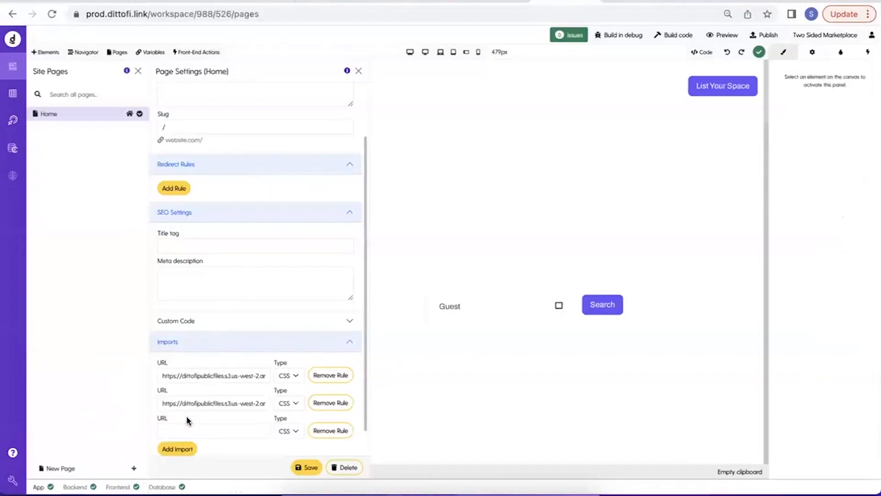
click(188, 427)
key(super+v)
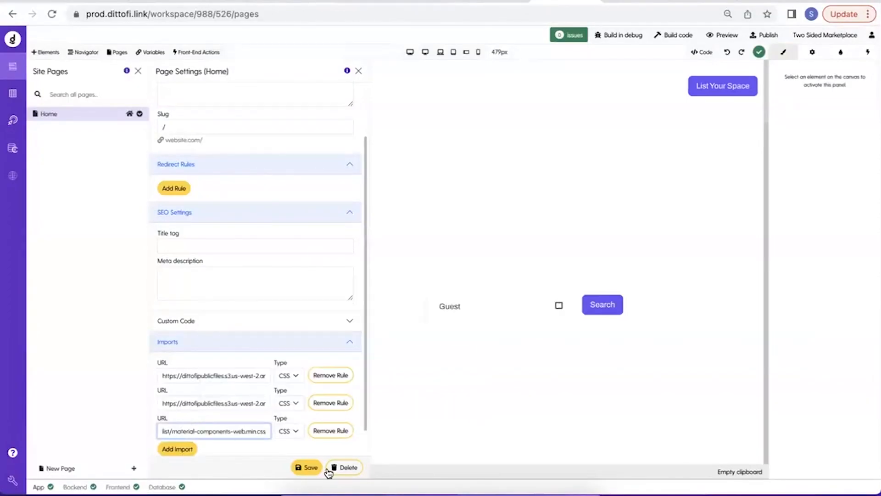
click(305, 468)
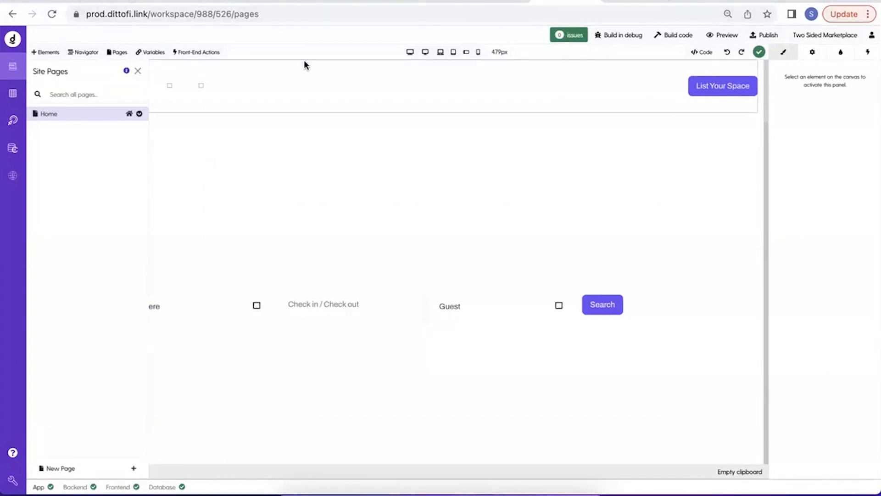
Go back from the Material Design page to the search results and open cdnjs's MaterialDesign-Webfont library page.
click(765, 1)
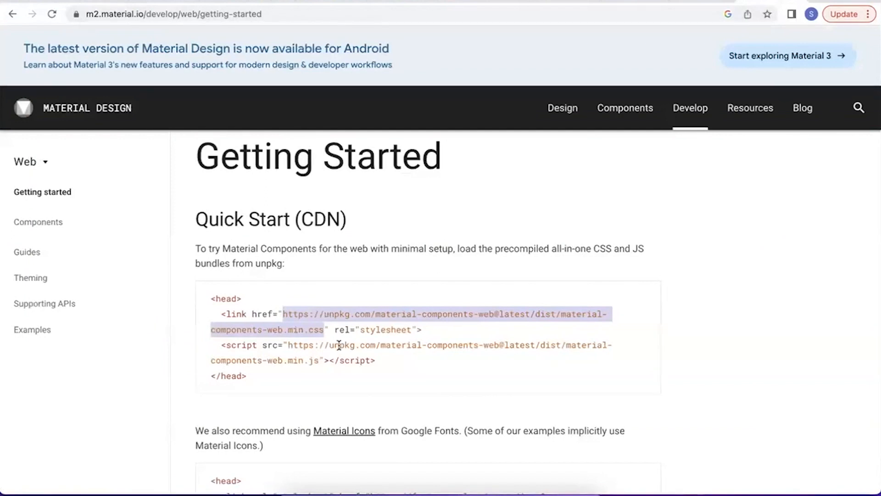
drag(141, 158, 50, 45)
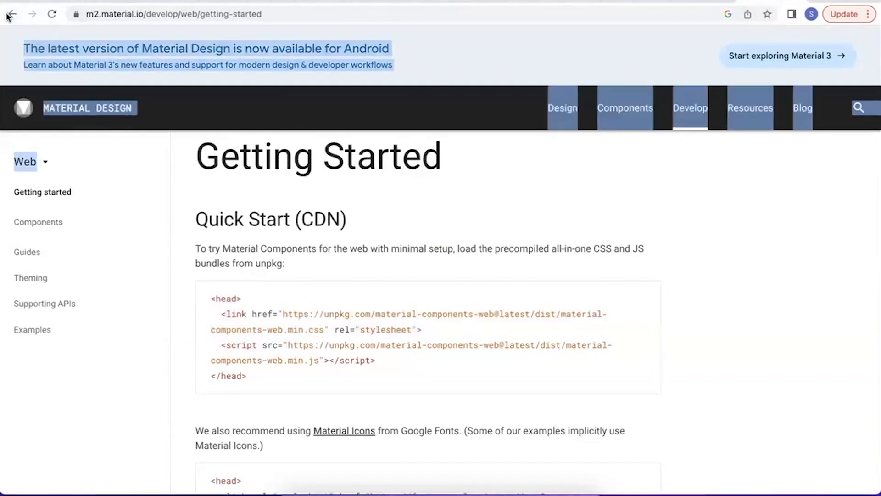
click(9, 15)
scroll(197, 303, down, 2)
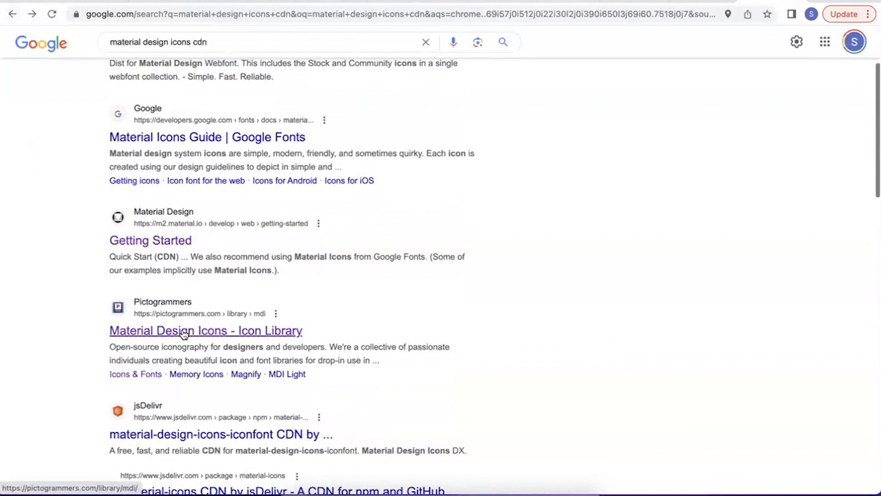
scroll(183, 335, up, 3)
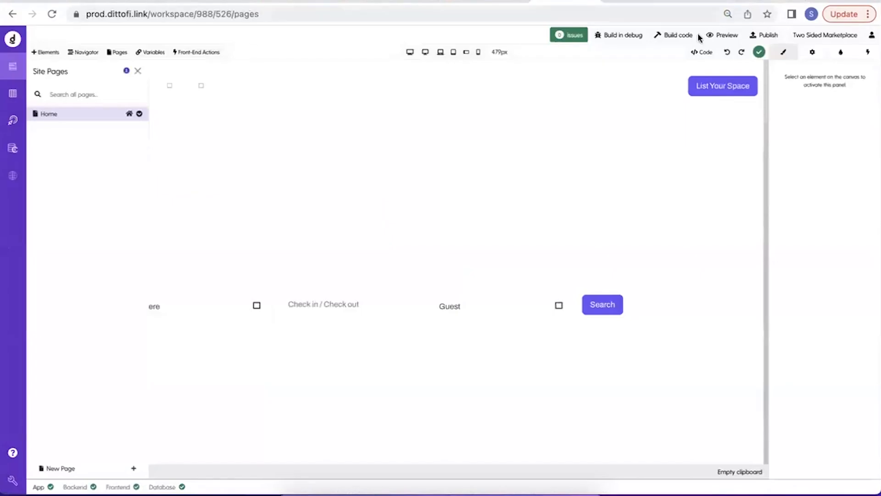
Preview the marketplace app in its own tab, reload it and return to the page builder.
click(713, 35)
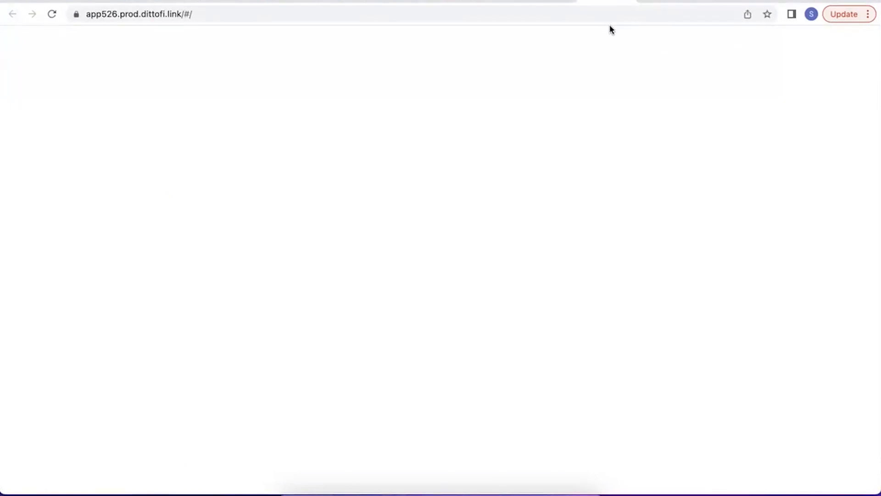
click(51, 14)
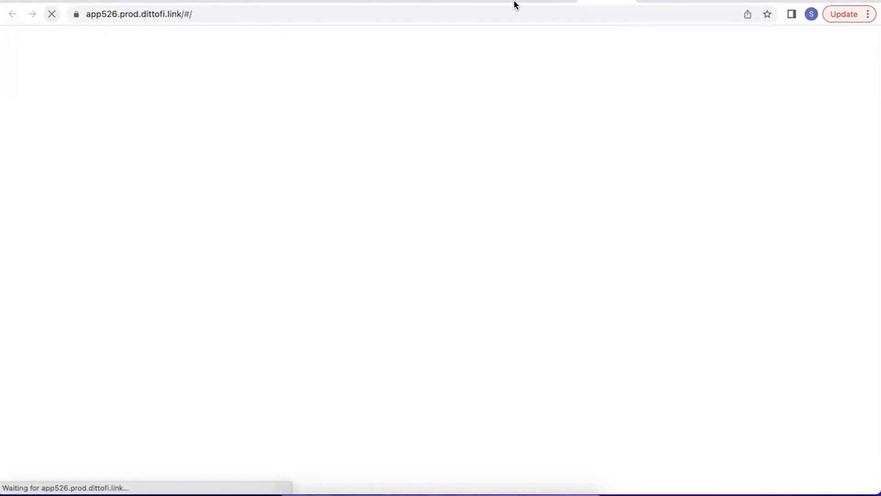
click(545, 1)
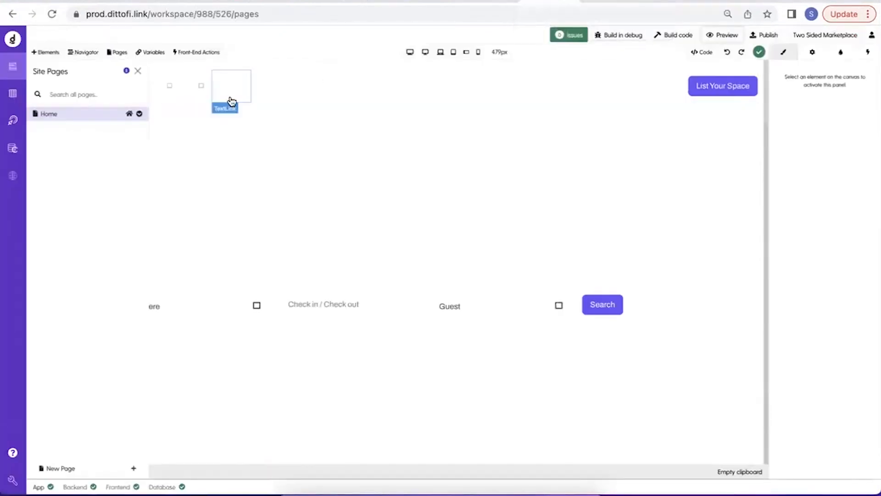
Close the Site Pages list and review the Home page's Featured Rental Cities and Explore Our Listing sections on the canvas.
click(136, 72)
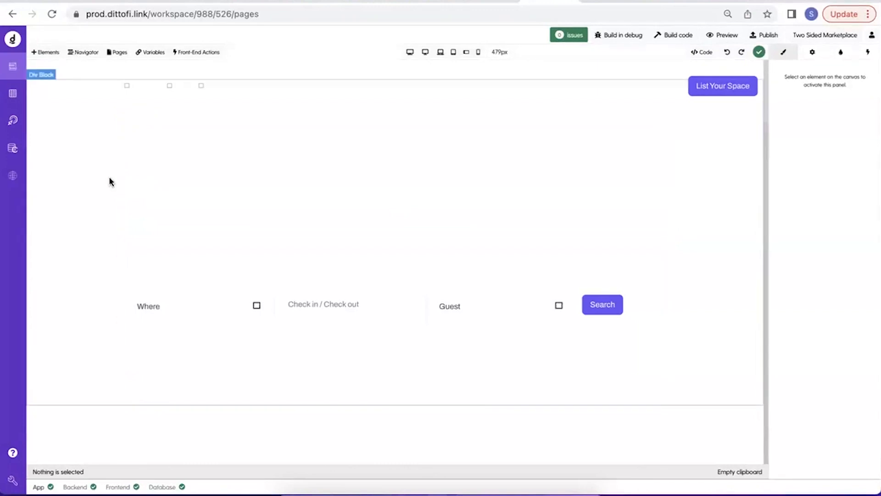
scroll(85, 179, down, 8)
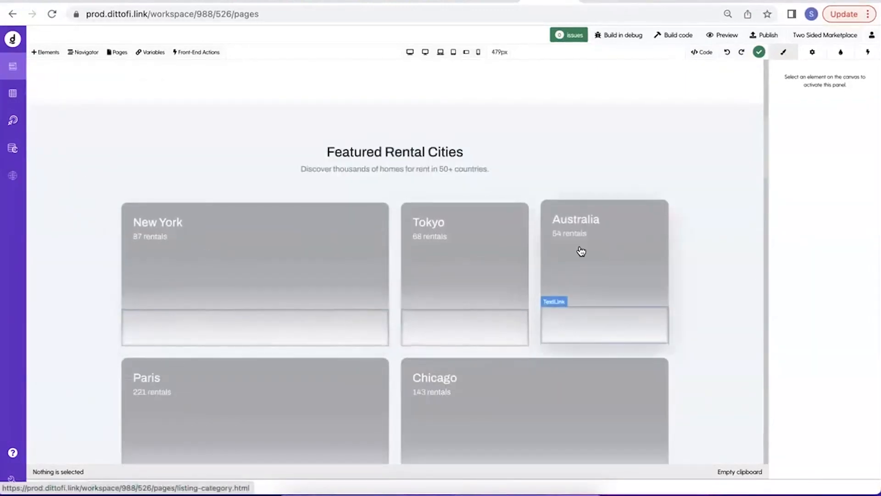
scroll(580, 252, down, 4)
scroll(550, 234, down, 1)
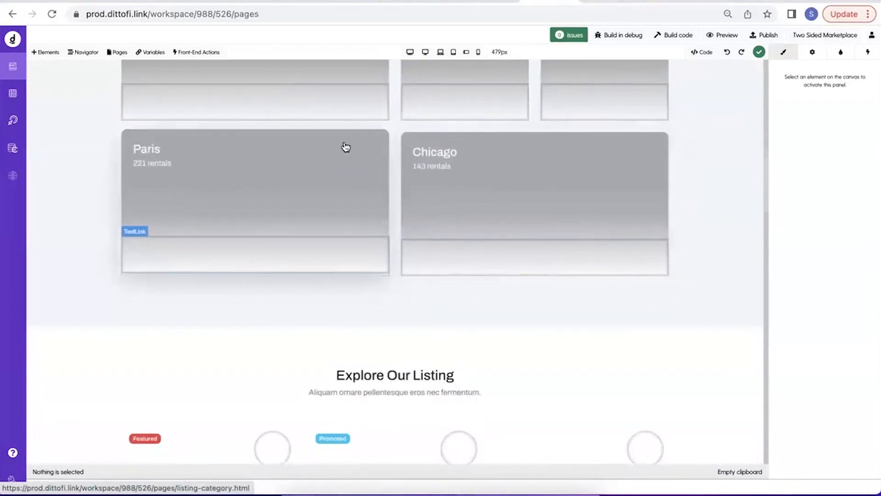
scroll(353, 156, up, 12)
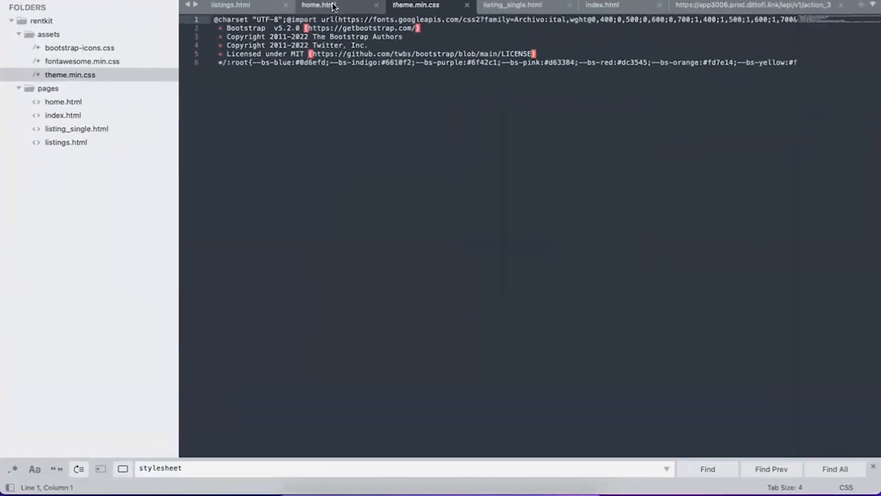
In the code editor, check index.html, open home.html and search it for "src".
click(593, 6)
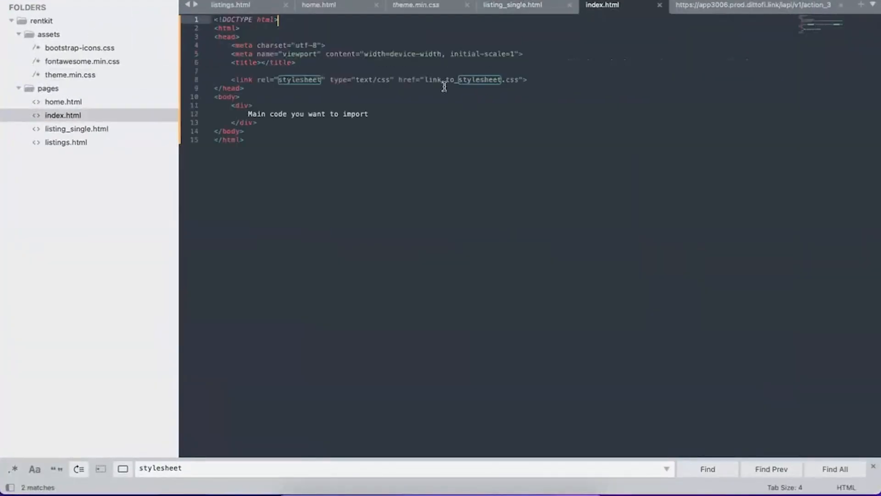
click(90, 101)
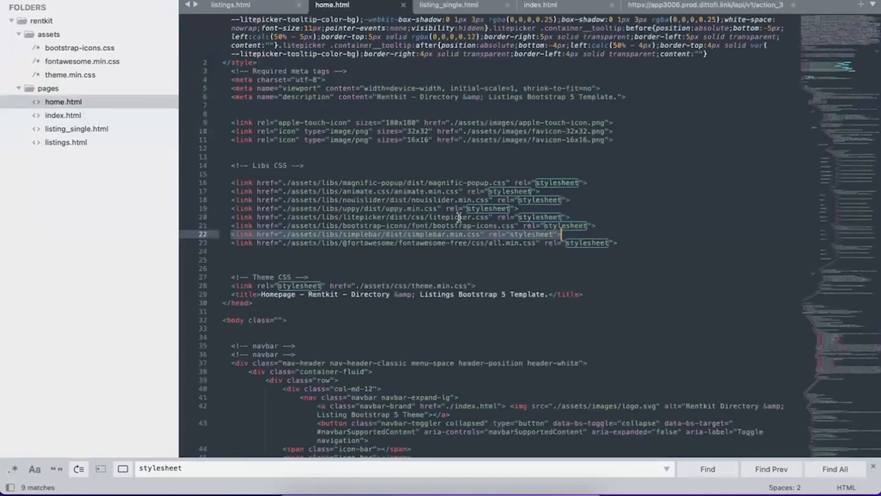
key(super+f)
text(sr)
key(Return)
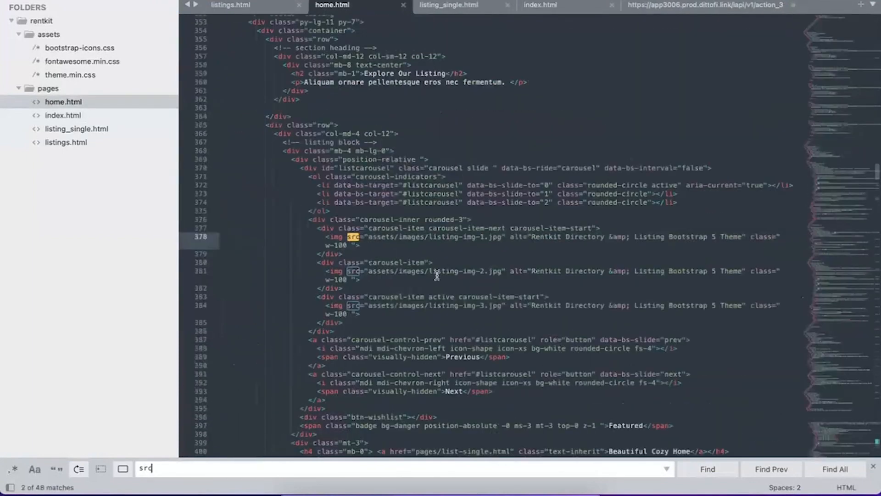
Search home.html for "img" to go through its image tags.
click(339, 239)
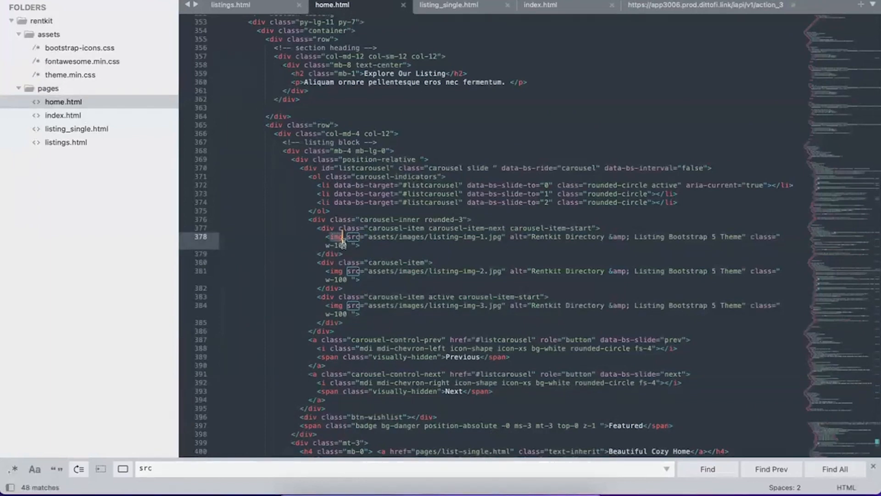
key(super+f)
text(img)
key(Return)
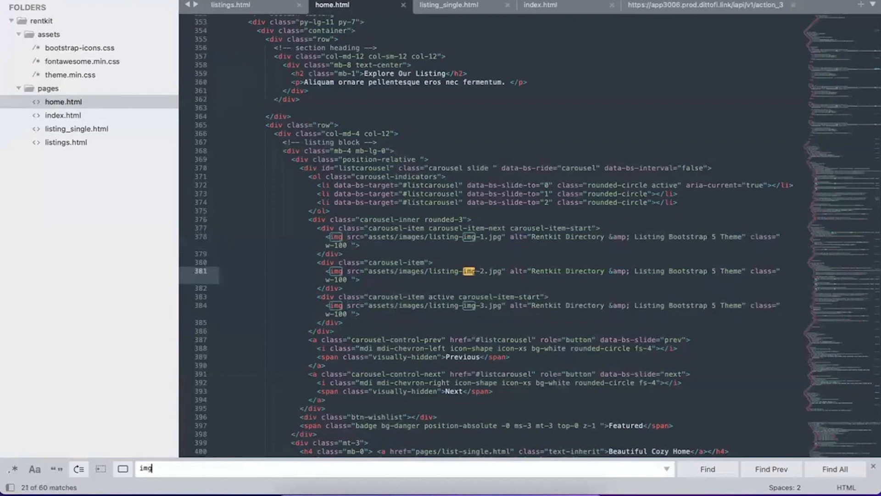
key(Return)
Highlight the assets/images/listing-img-1.jpg path in the first carousel image's src attribute.
drag(347, 237, 505, 237)
click(357, 238)
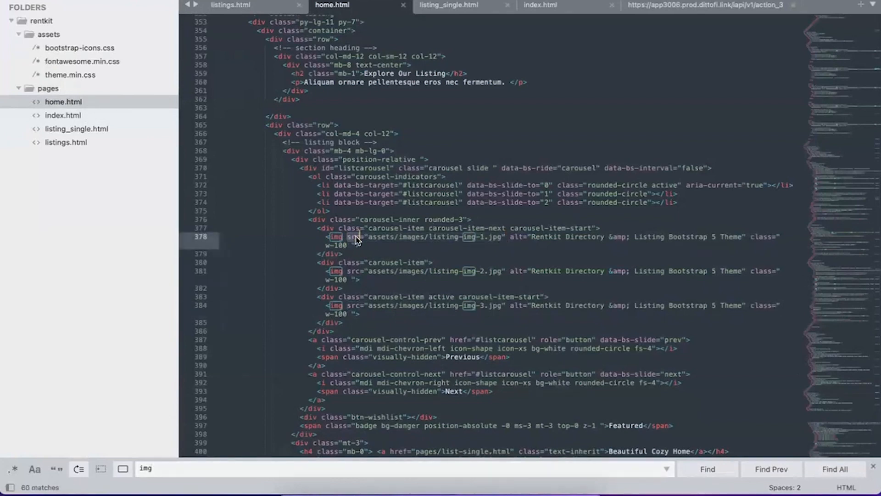
drag(370, 236, 502, 236)
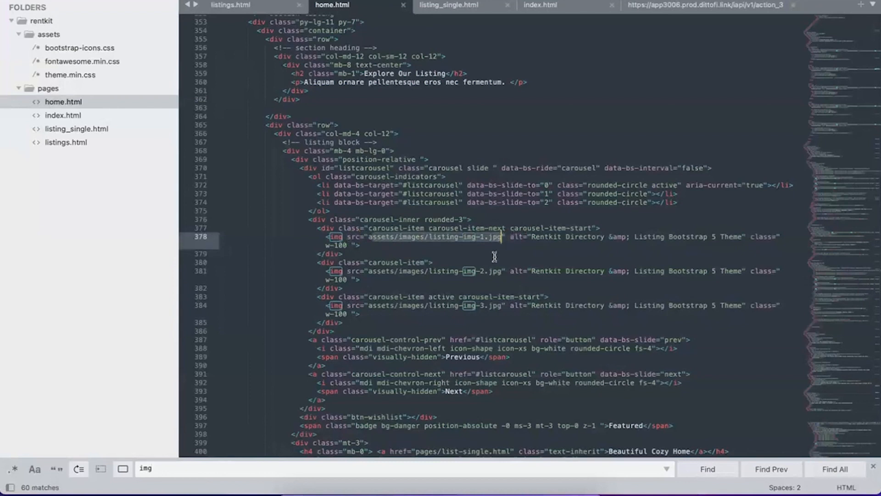
click(493, 256)
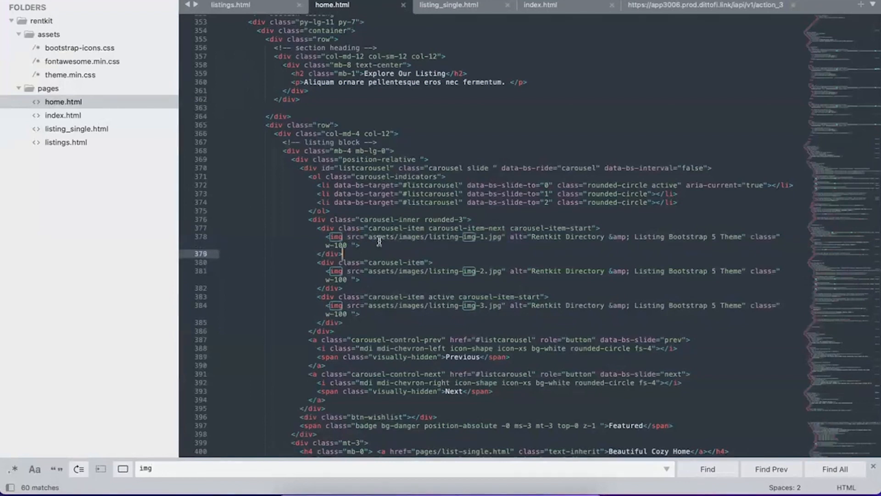
drag(369, 237, 500, 238)
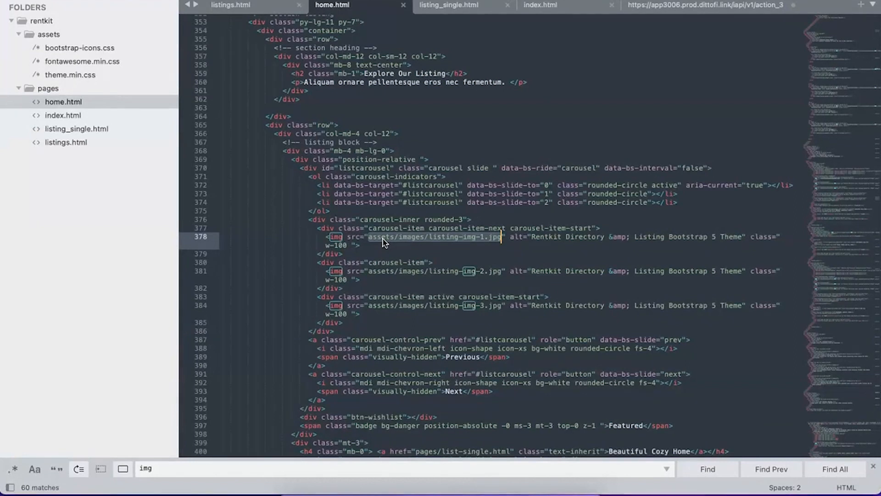
Switch back to Dittofi, review the Home page's missing images on the canvas and open Public Files.
key(ctrl+Up)
click(544, 144)
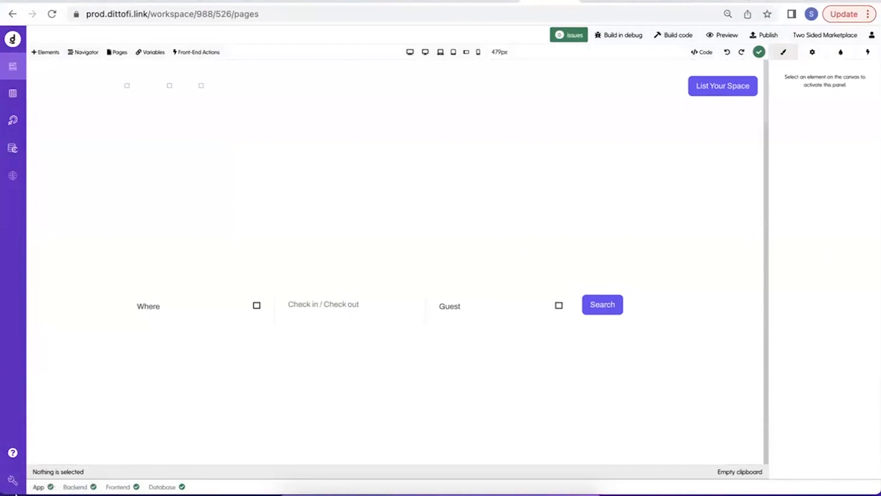
scroll(324, 212, down, 5)
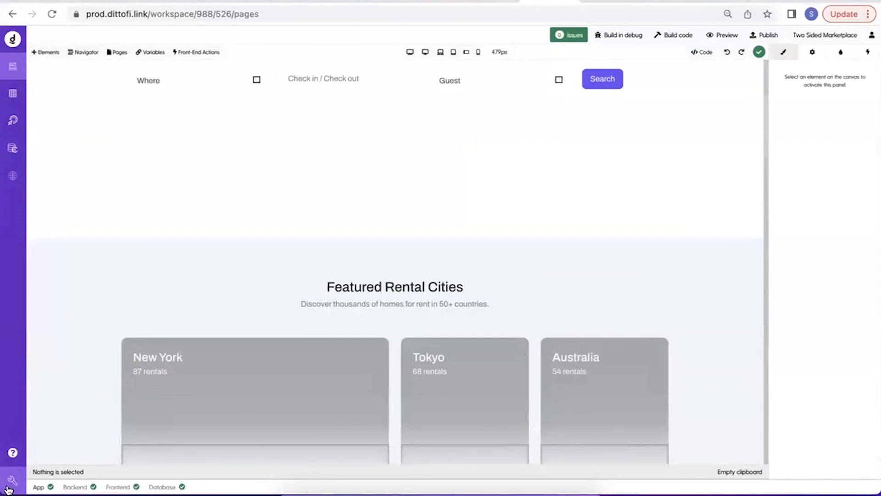
mouse_move(10, 489)
click(54, 419)
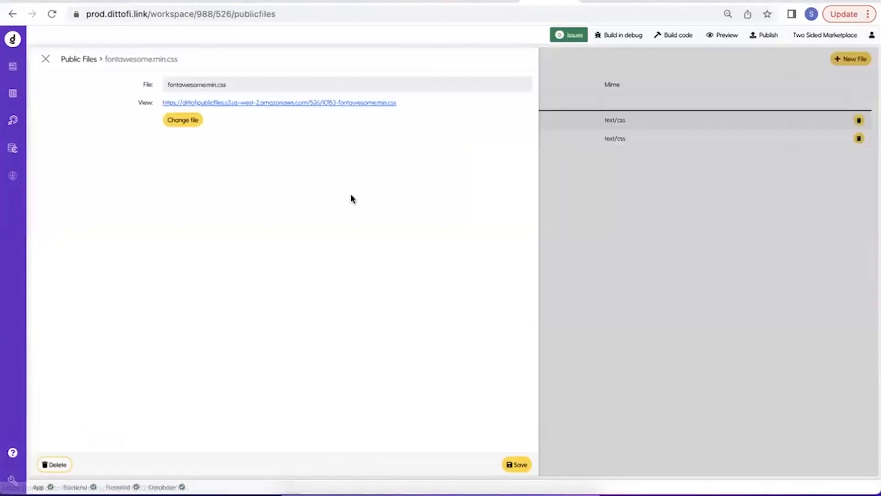
Check the hosted theme.min.css entry in Public Files and return to the page builder.
click(566, 214)
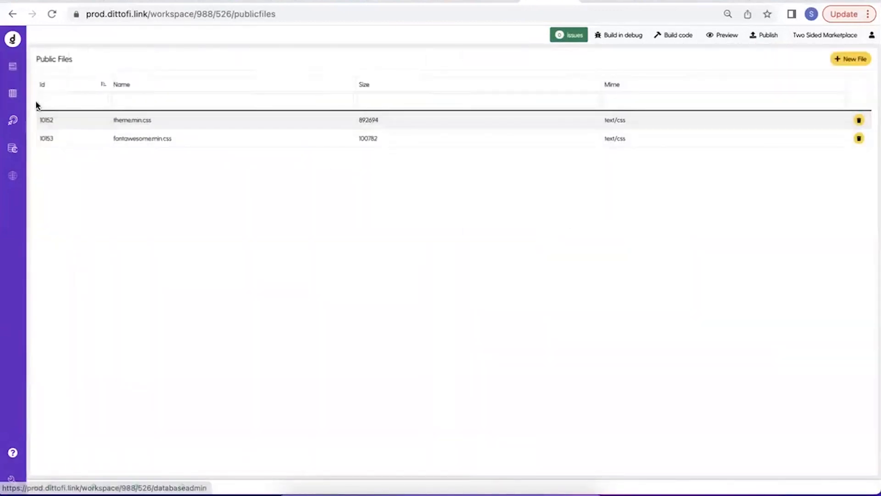
click(122, 119)
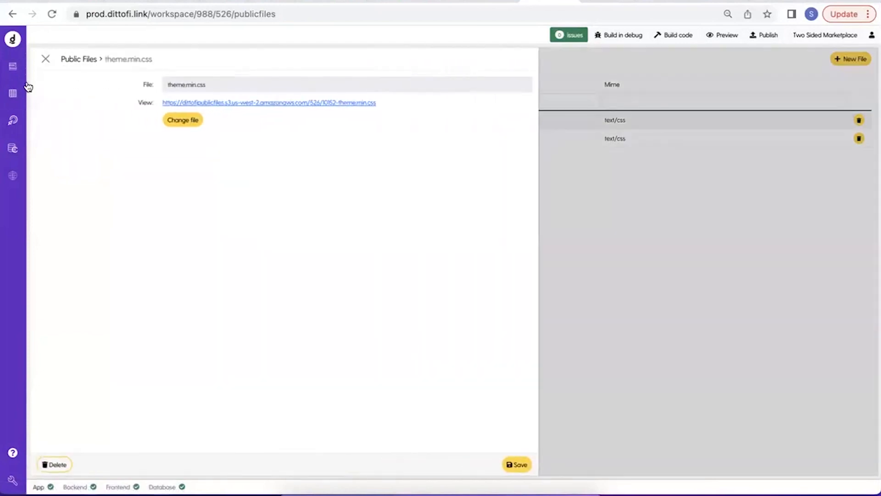
click(13, 72)
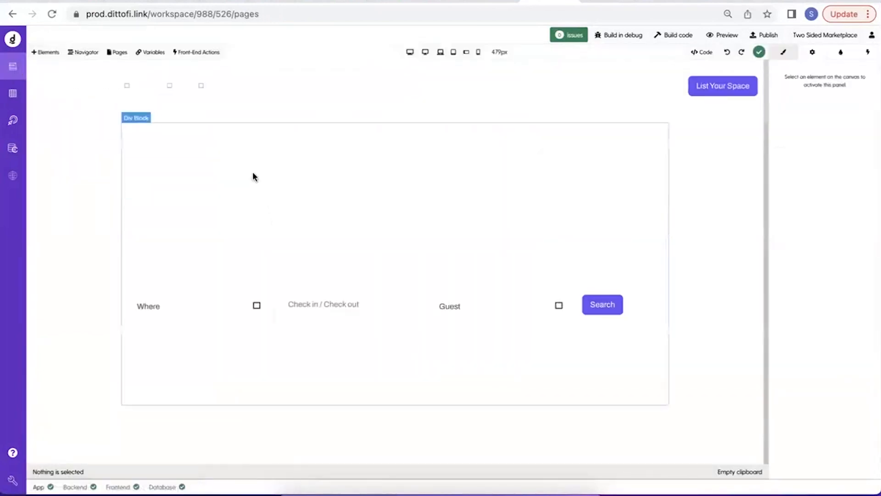
Select the second listing carousel Image in the Home page's element tree and show its image settings.
click(85, 53)
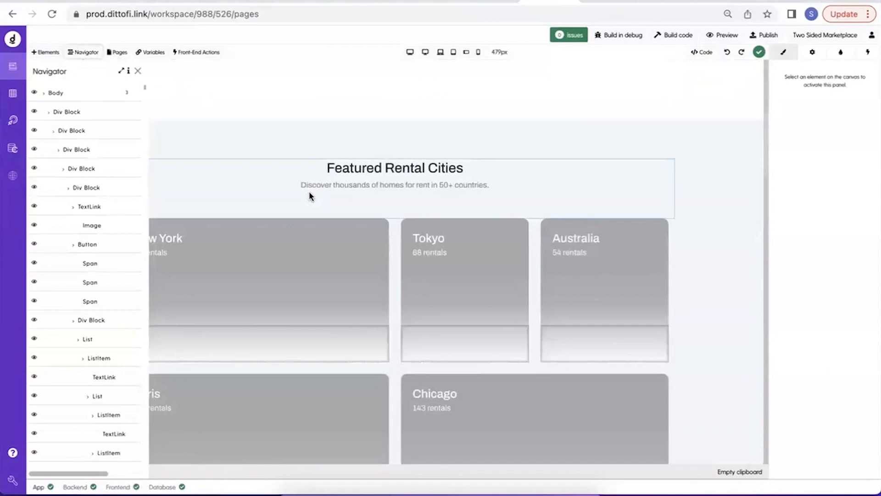
click(301, 288)
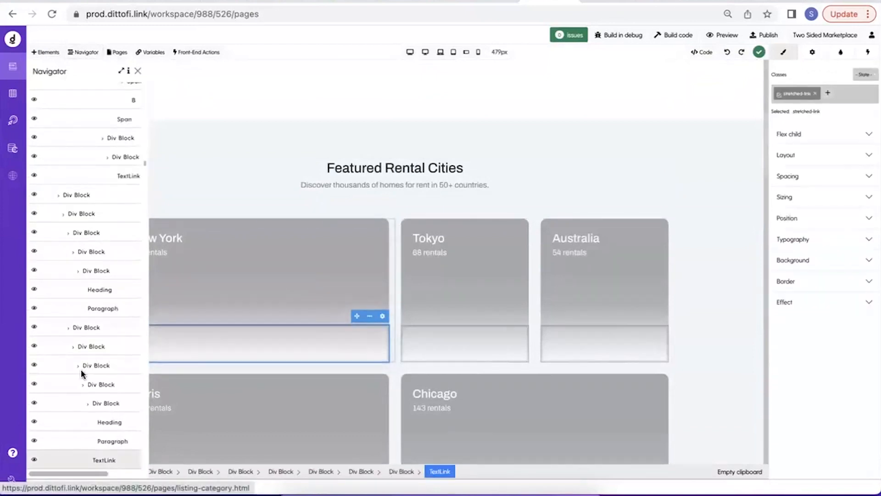
scroll(80, 369, down, 10)
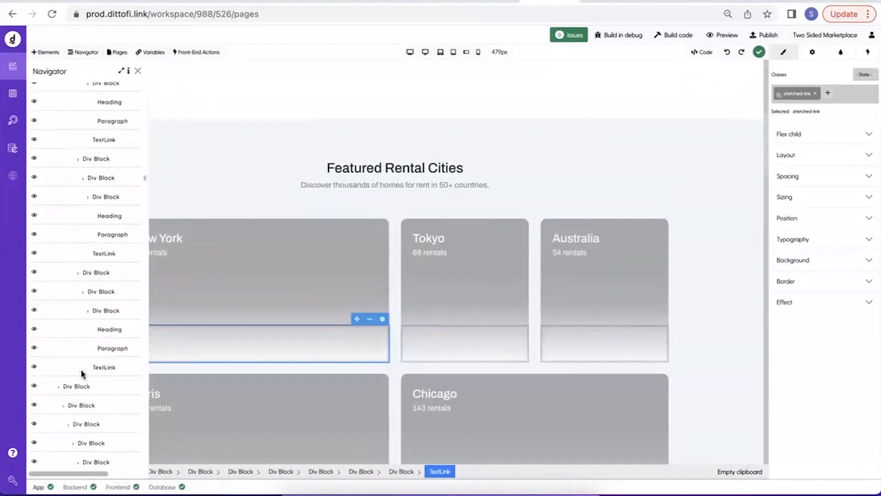
scroll(81, 369, down, 8)
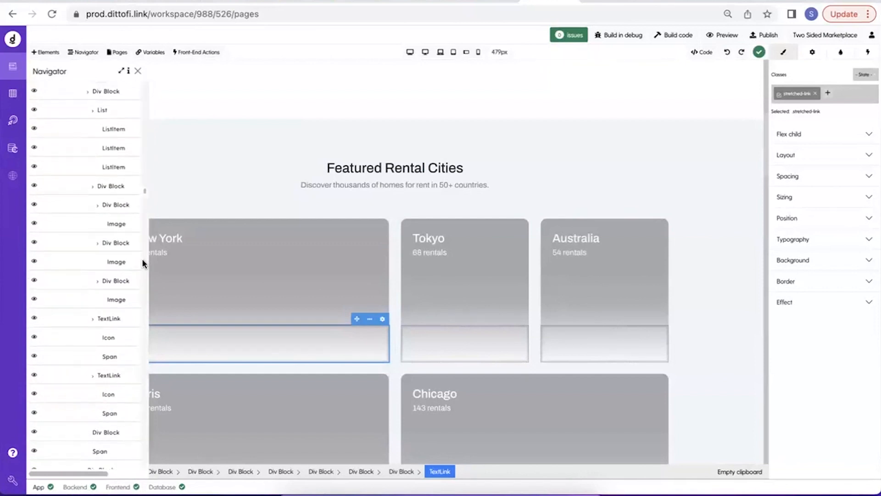
click(132, 264)
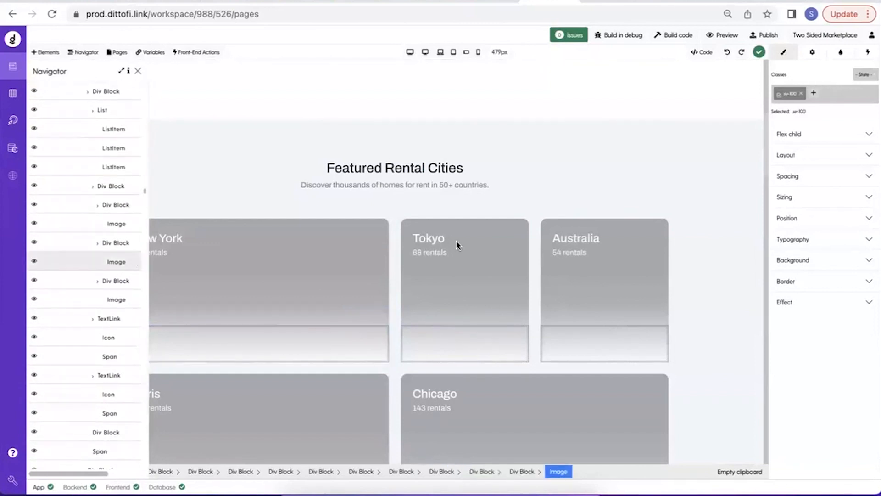
click(138, 72)
click(810, 54)
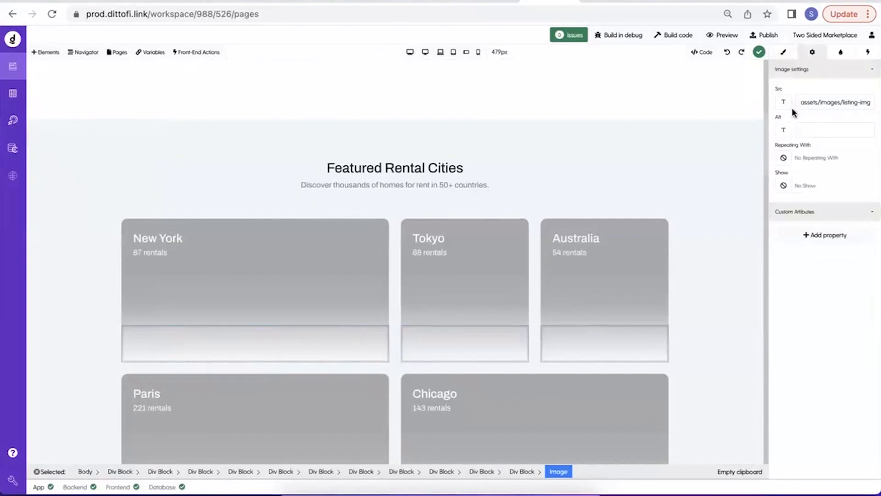
Compare the selected image's Src path with the listing image paths in home.html in the code editor, and return to Dittofi.
mouse_move(796, 103)
mouse_down()
mouse_move(876, 108)
mouse_move(785, 109)
mouse_move(875, 111)
mouse_move(789, 112)
mouse_up()
triple_click(810, 105)
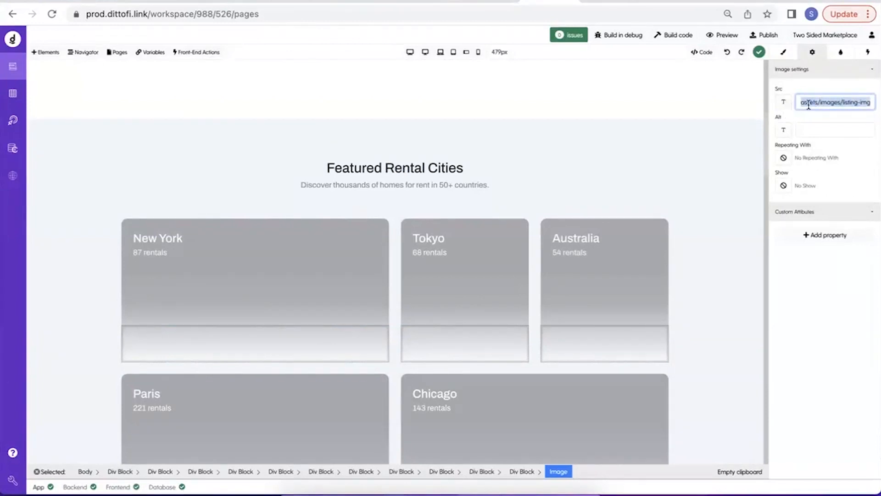
drag(811, 105, 876, 104)
key(Left)
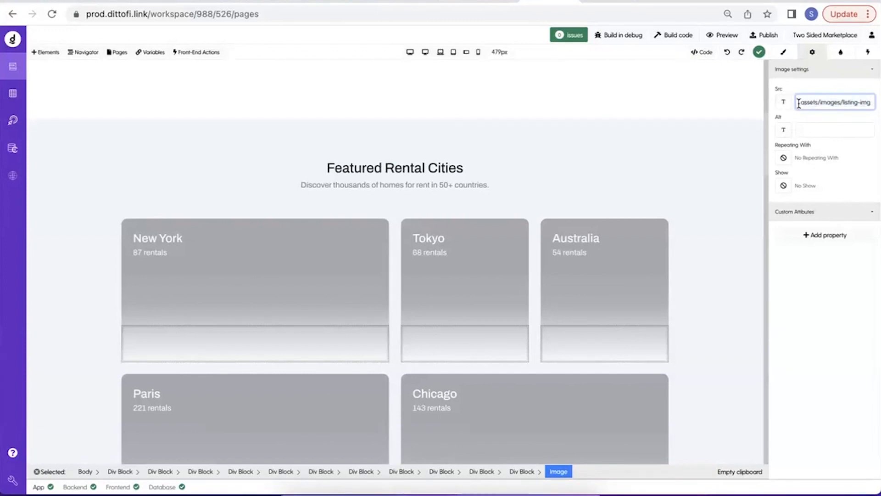
drag(799, 102, 781, 106)
key(ctrl+Up)
click(262, 171)
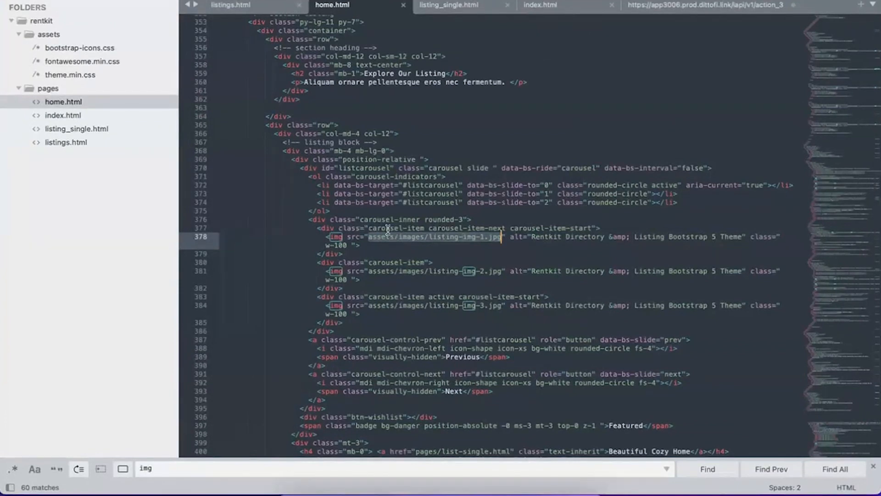
key(ctrl+Up)
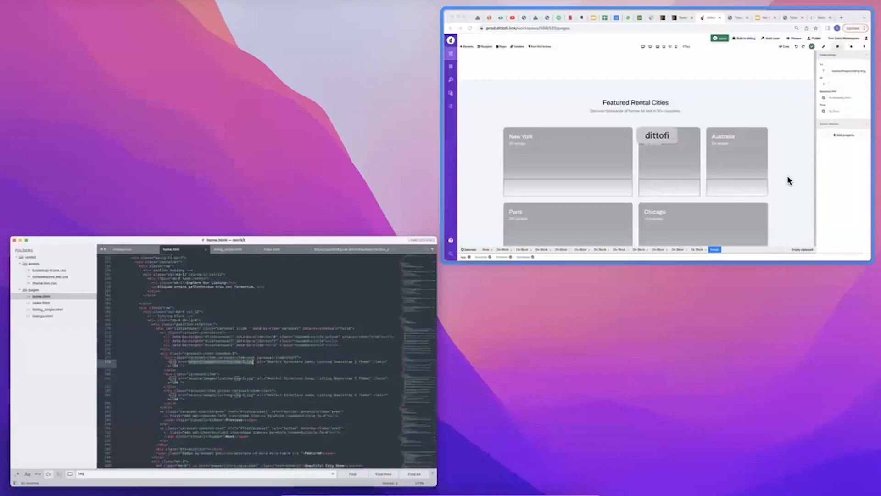
click(788, 180)
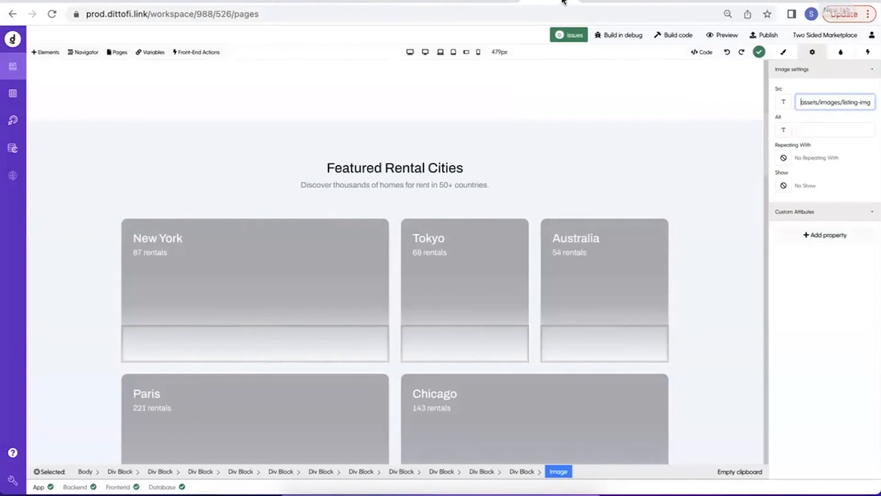
Switch to the Rentkit theme's ThemeForest preview and inspect the page's HTML in the developer tools.
click(490, 2)
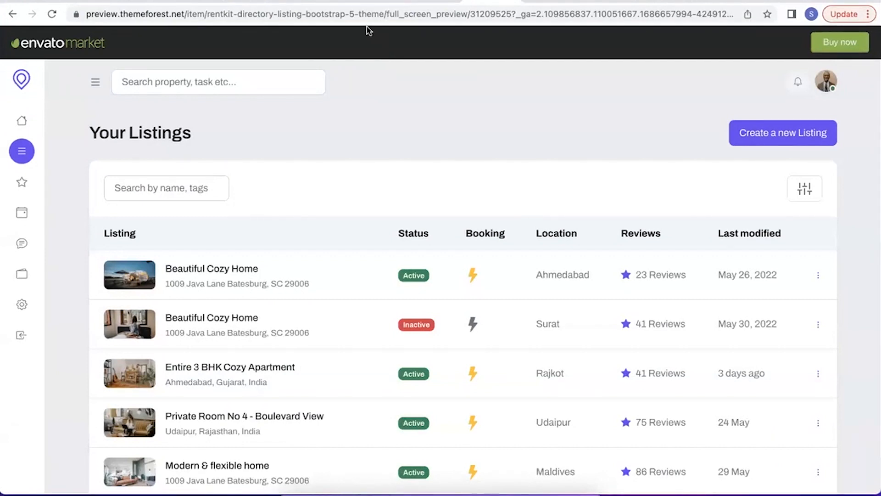
right_click(432, 91)
click(483, 122)
right_click(484, 121)
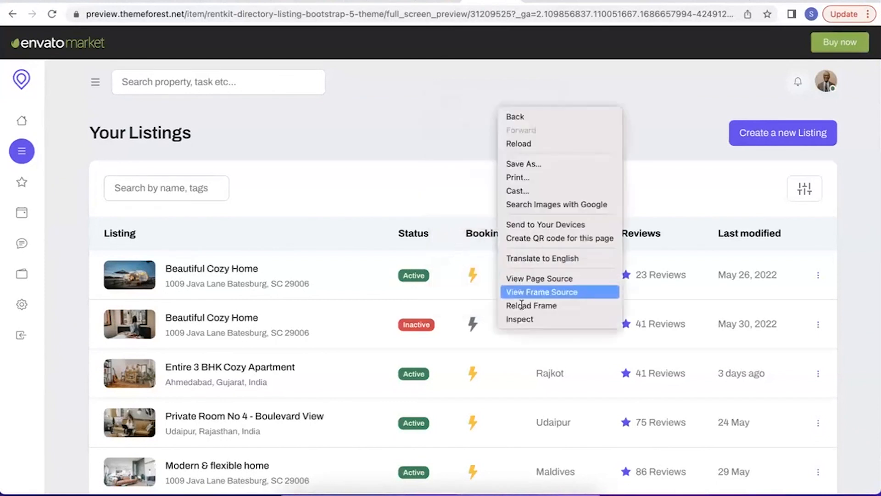
click(520, 318)
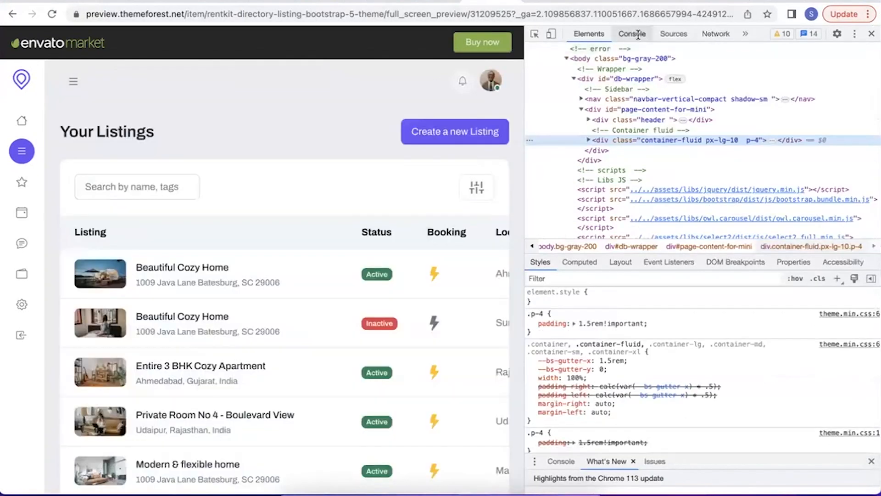
Find the preview iframe's source address in the HTML and load easetemplate.com/html/rentkit/index.html directly.
scroll(635, 92, up, 3)
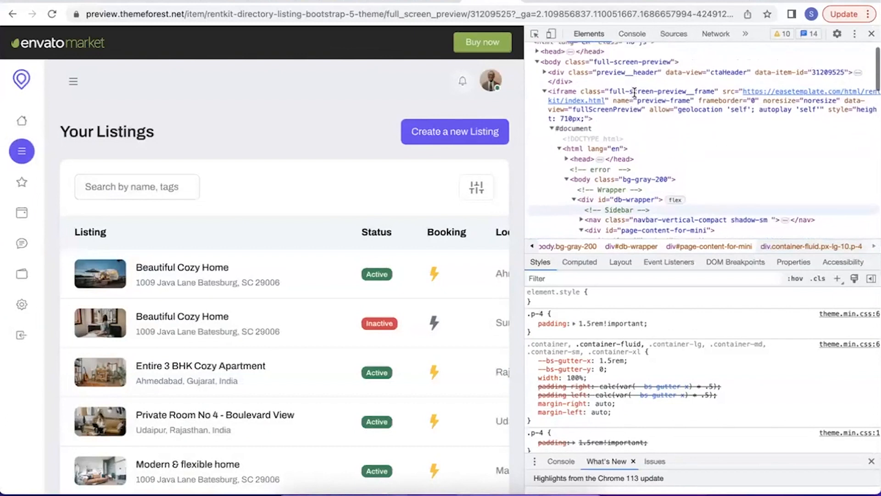
click(634, 91)
click(454, 17)
text(https://easetemplate.com/html/rentkit/index.html)
key(Return)
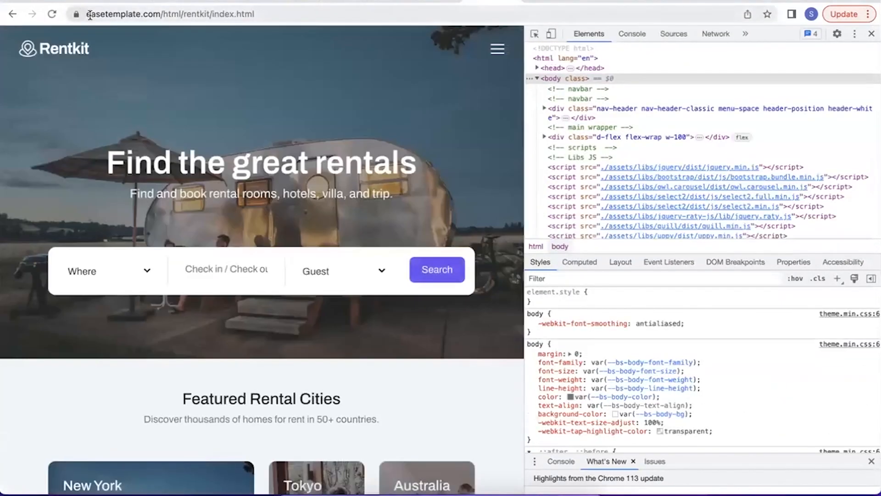
drag(83, 14, 333, 25)
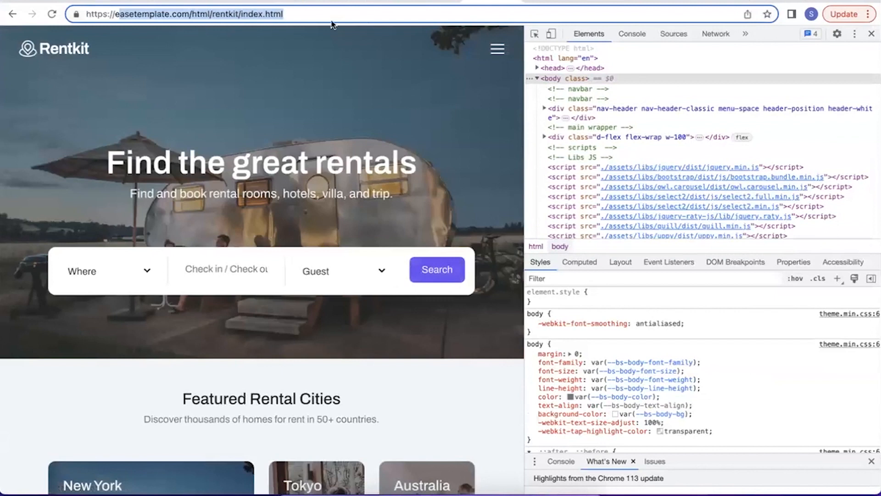
click(190, 13)
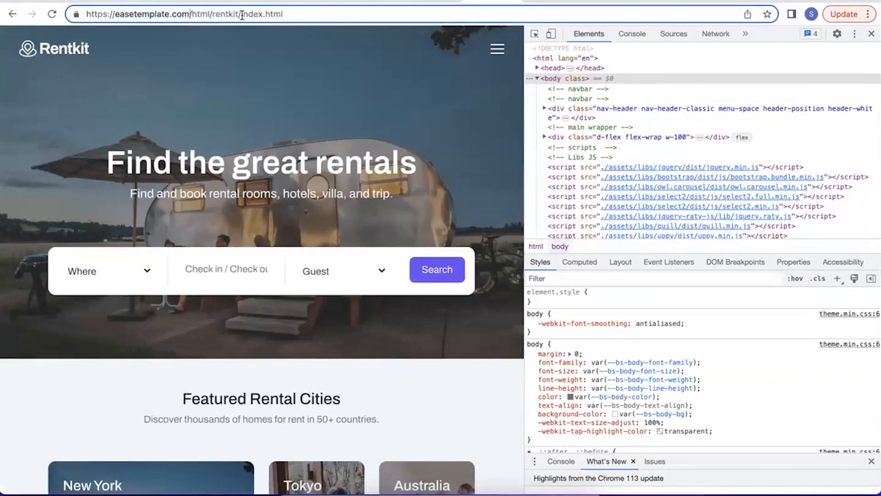
drag(242, 13, 76, 14)
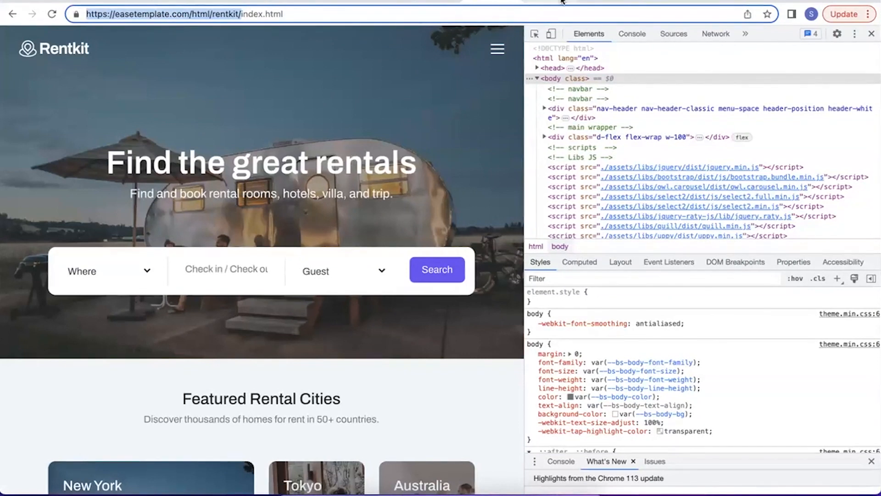
click(544, 1)
key(ctrl+v)
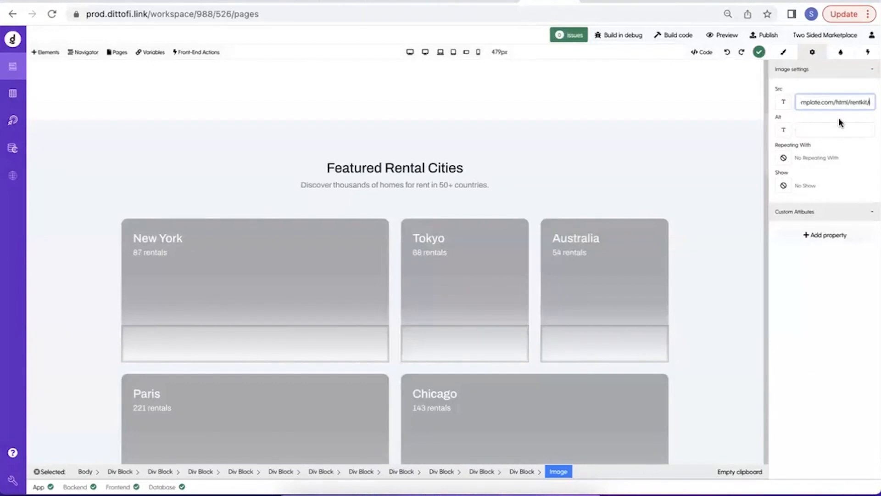
drag(820, 102, 718, 102)
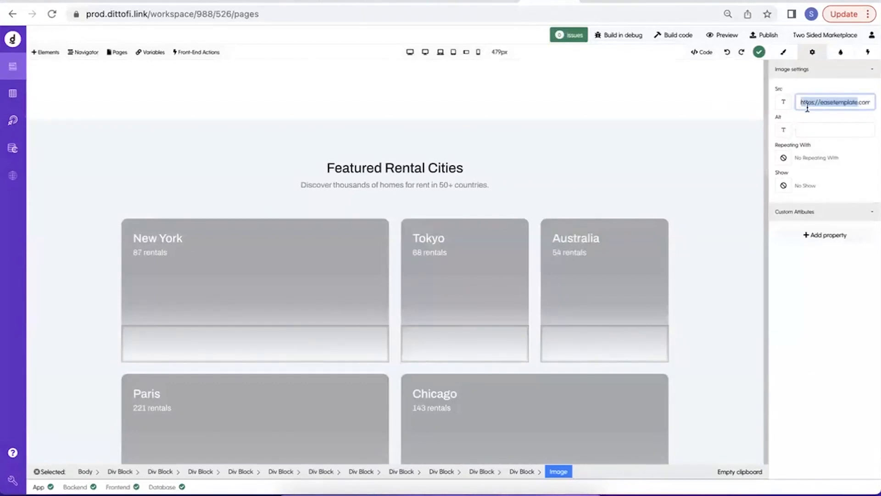
drag(807, 107, 836, 107)
click(837, 104)
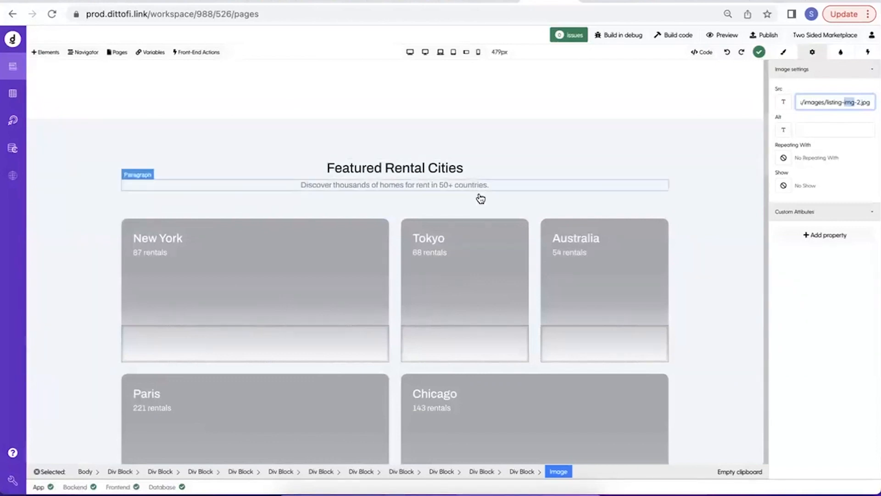
Reload the page builder by visiting the database view and returning, and review the Home page canvas.
click(13, 94)
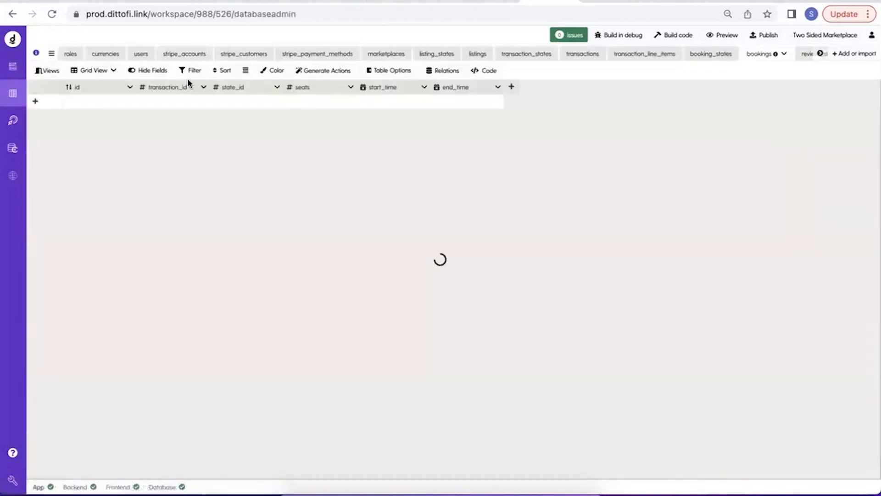
click(13, 66)
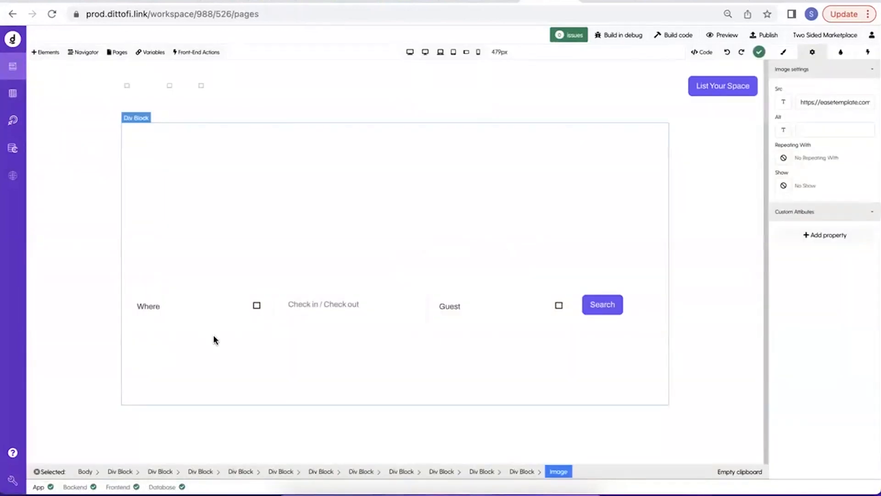
scroll(285, 326, down, 6)
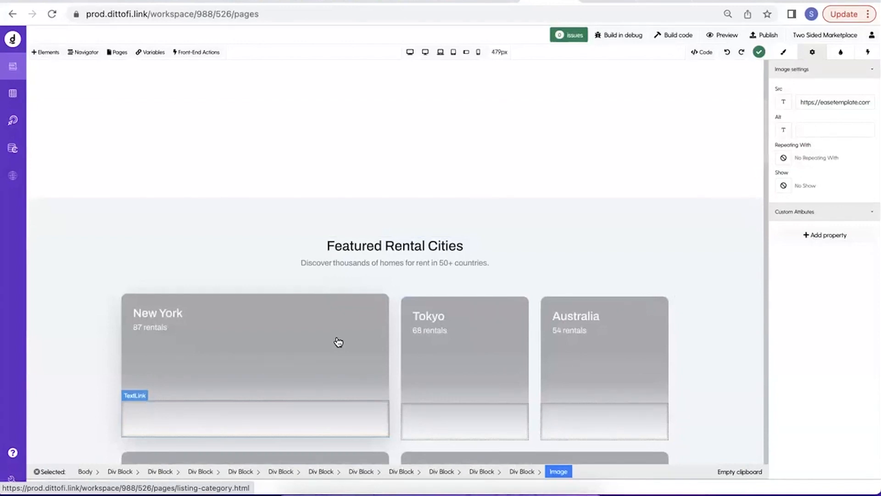
scroll(175, 269, up, 6)
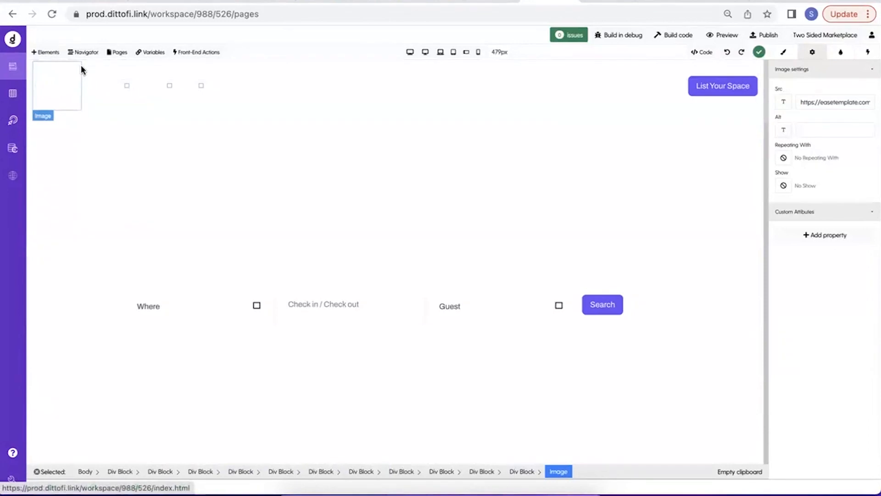
Create a new site page from the Empty template.
click(122, 52)
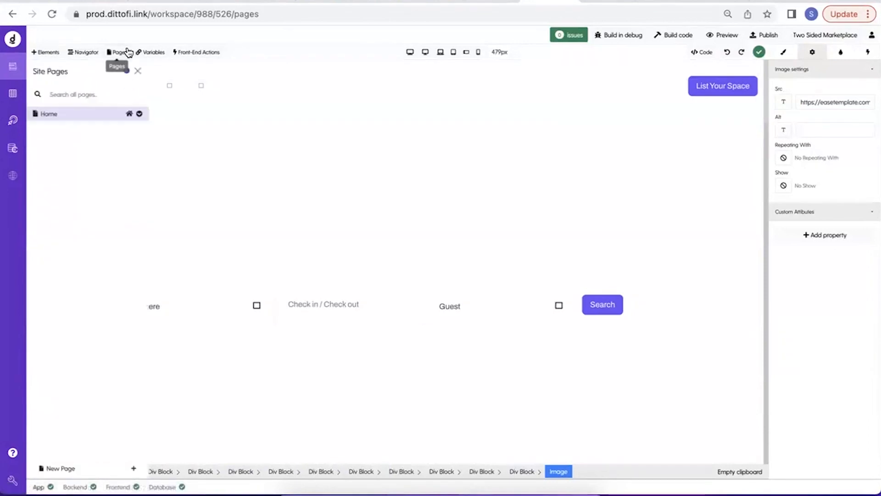
click(83, 469)
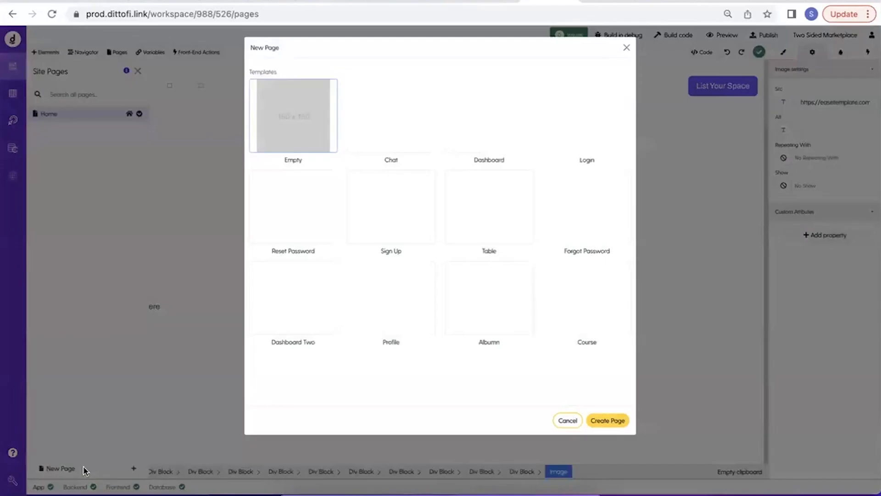
click(609, 421)
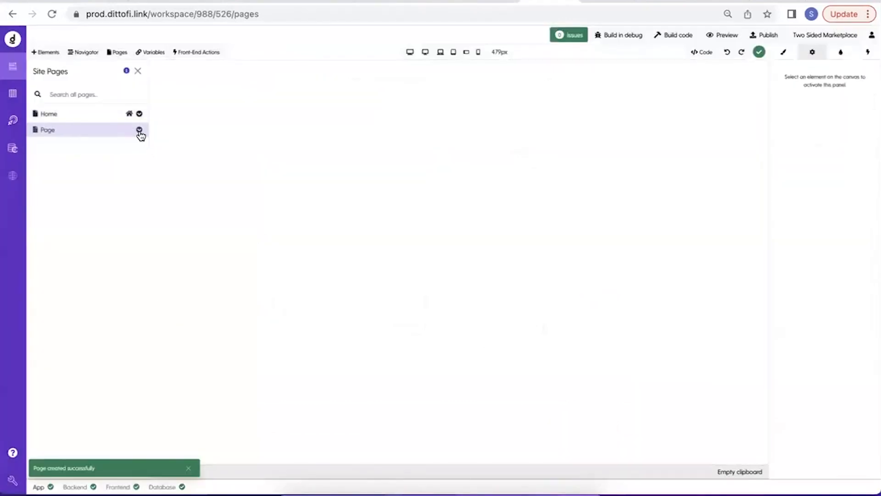
Name the new page Listing, set its slug to /listing and save the page settings.
click(139, 130)
click(131, 143)
click(201, 127)
key(ctrl+a)
text(Listing)
click(175, 192)
key(ctrl+a)
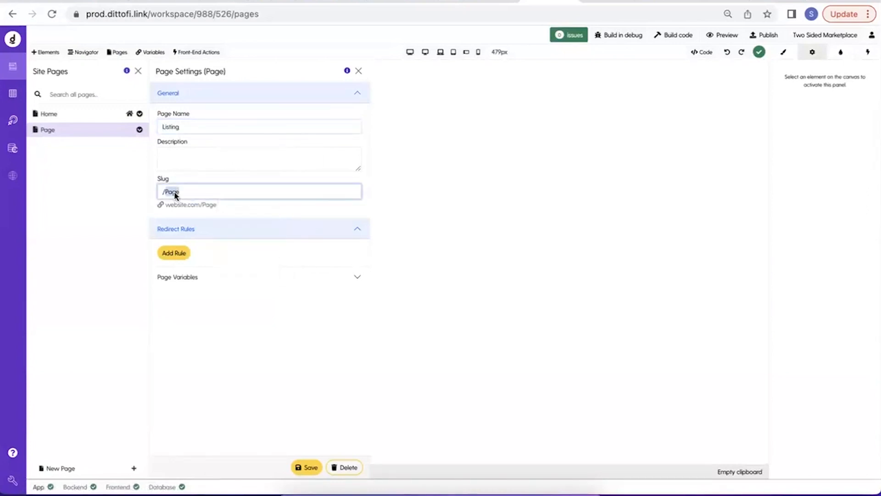
text(/lis)
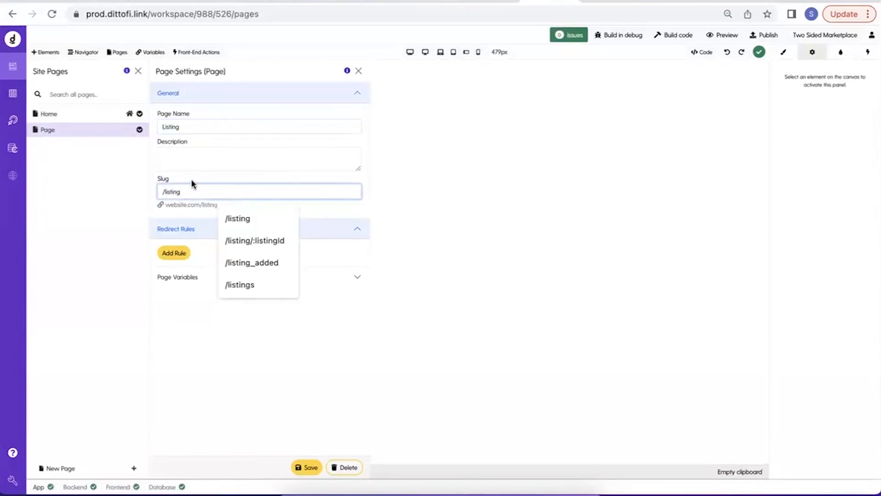
text(ting)
click(191, 180)
click(314, 466)
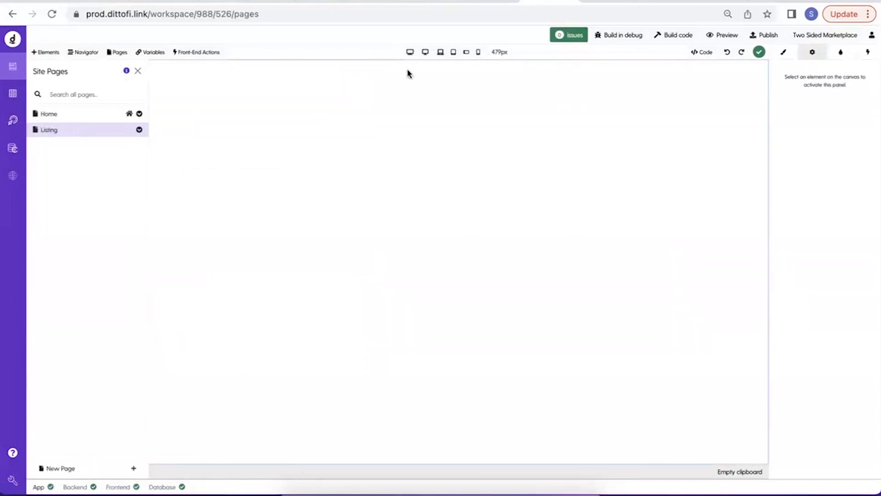
Open the Listing page's code editor, switch to the text editor, open listing_single.html and highlight the head section's links.
click(702, 52)
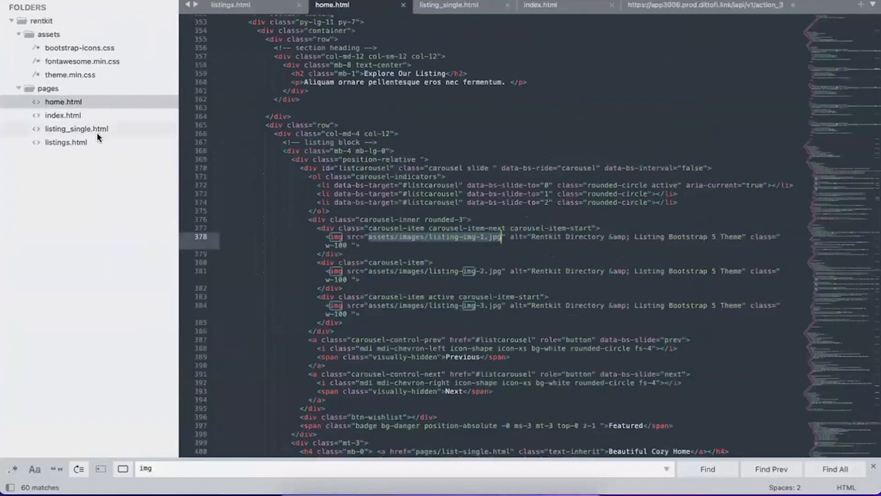
click(91, 129)
click(355, 198)
scroll(355, 198, up, 20)
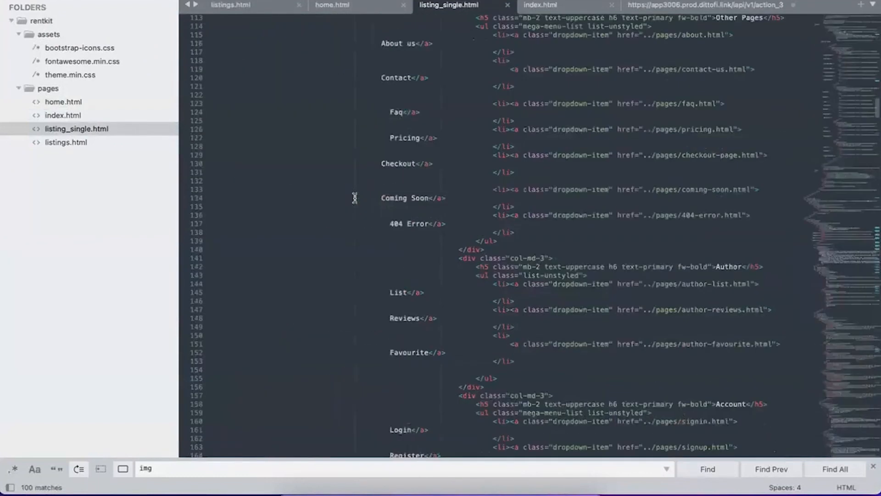
scroll(354, 198, up, 15)
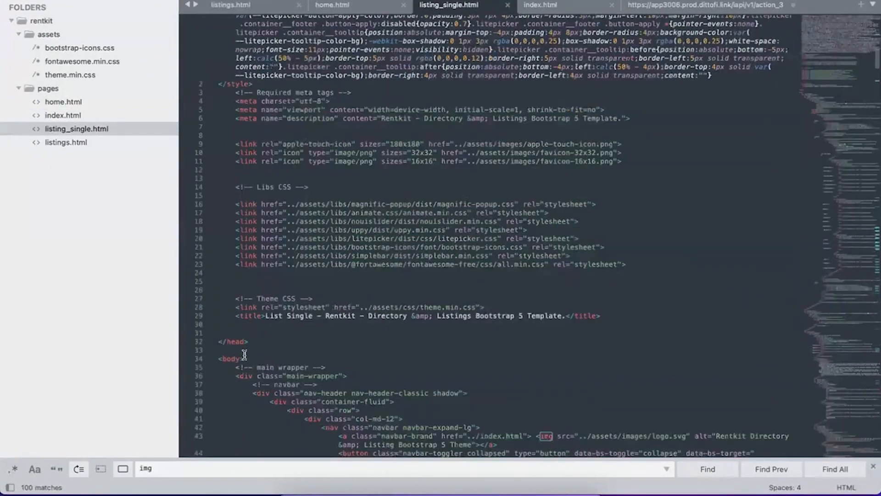
drag(251, 341, 147, 143)
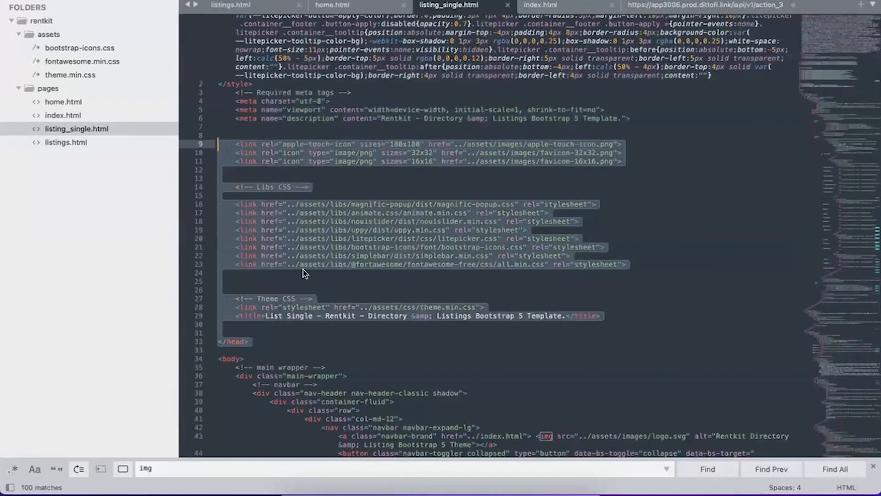
scroll(305, 273, down, 5)
Copy the markup inside the body of listing_single.html, from the main wrapper to its closing div above the scripts.
double_click(231, 216)
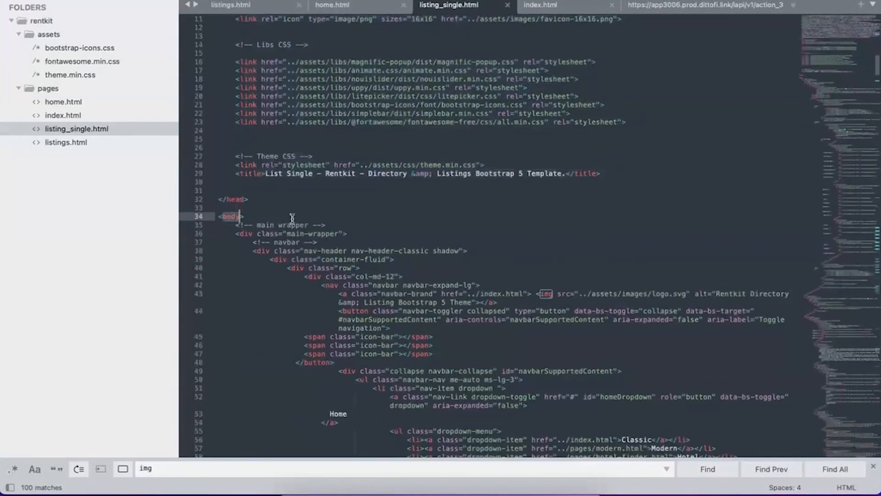
click(238, 234)
drag(231, 225, 299, 222)
drag(282, 312, 316, 389)
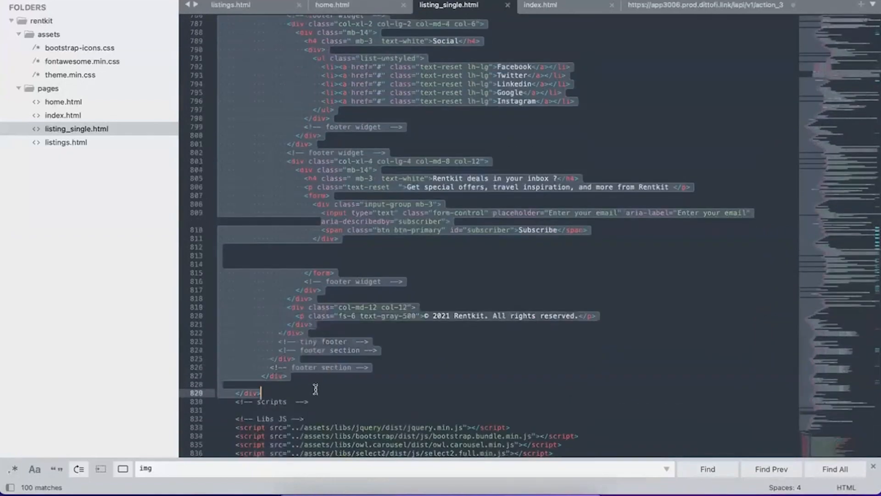
key(super+c)
Switch to Dittofi, paste the copied markup into the Listing page's HTML, update the page and close the code editor.
key(ctrl+Up)
click(610, 197)
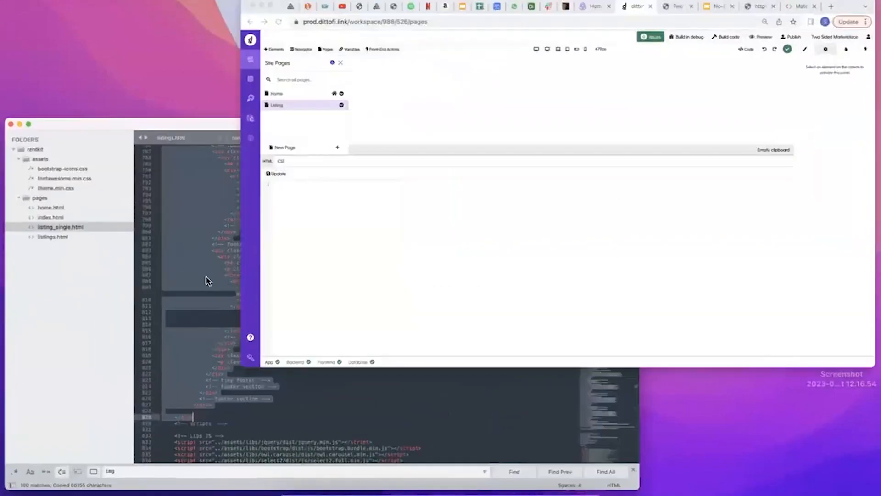
key(super+v)
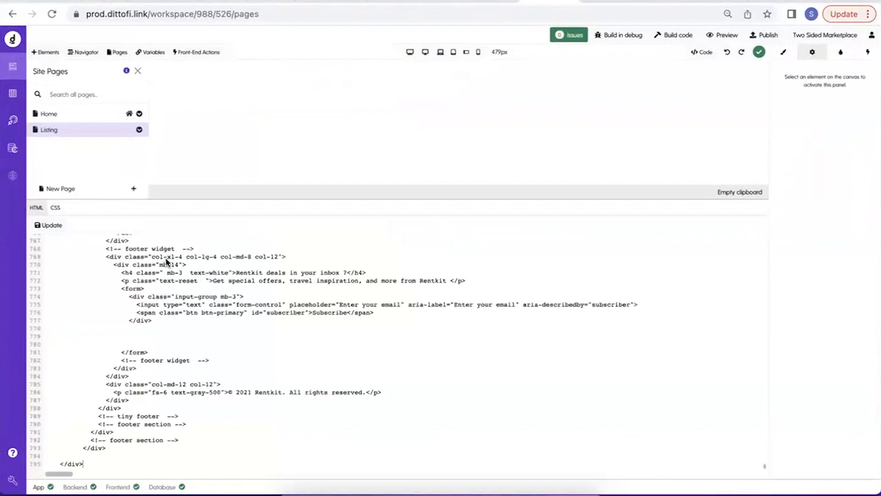
click(53, 226)
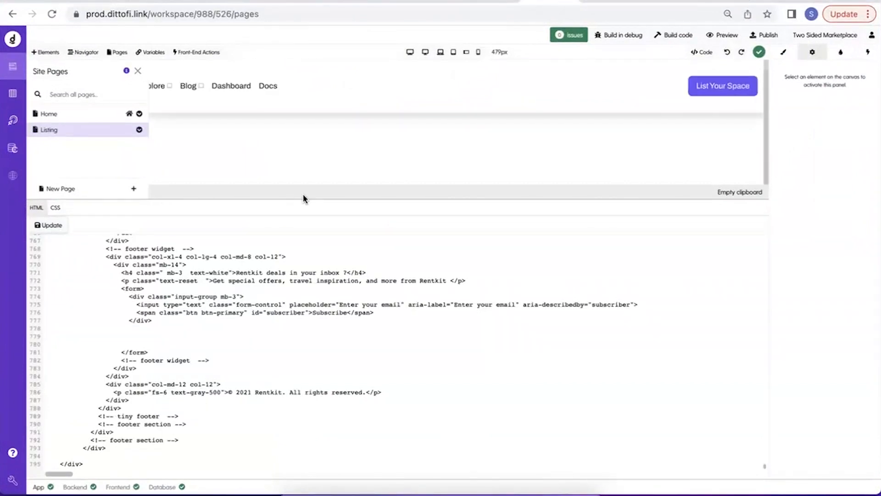
click(138, 72)
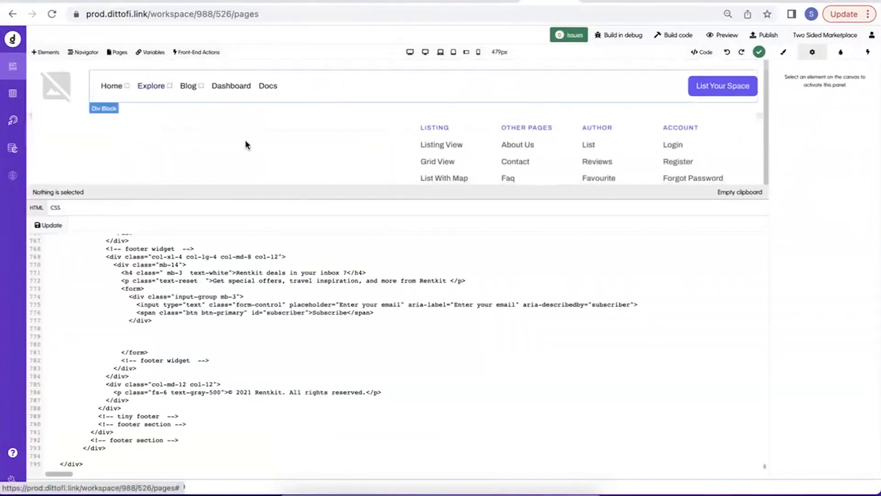
click(702, 53)
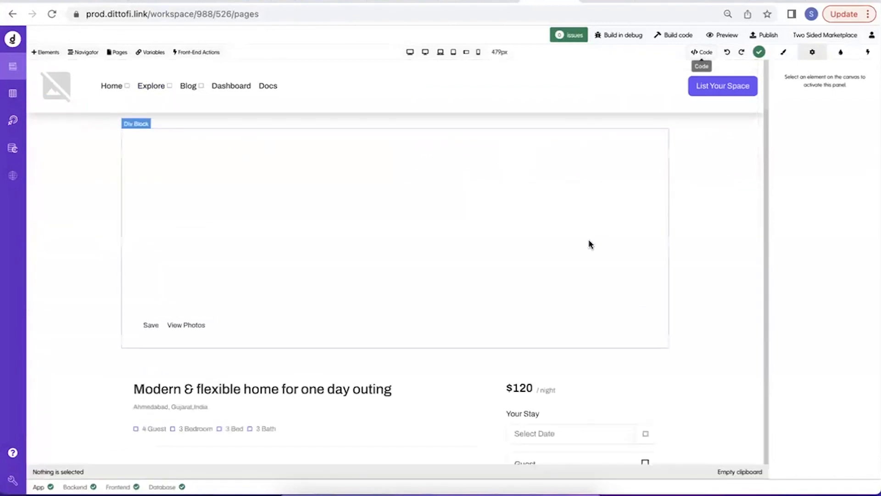
Review the imported Listing page, switch to the Rentkit demo, open its Listing Single page and examine the original layout.
scroll(588, 243, down, 6)
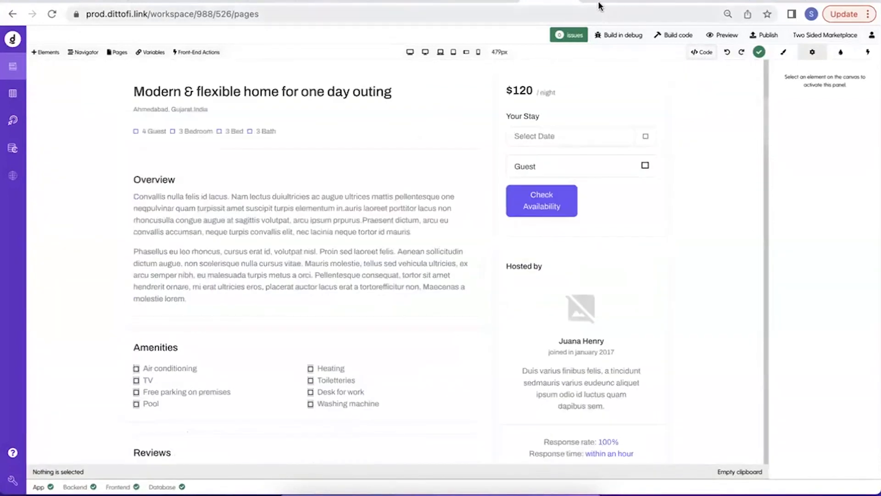
click(512, 6)
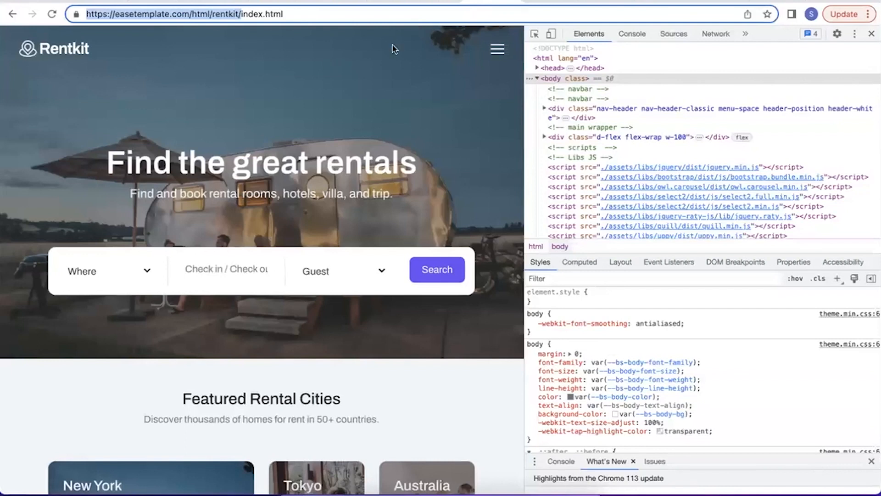
click(497, 46)
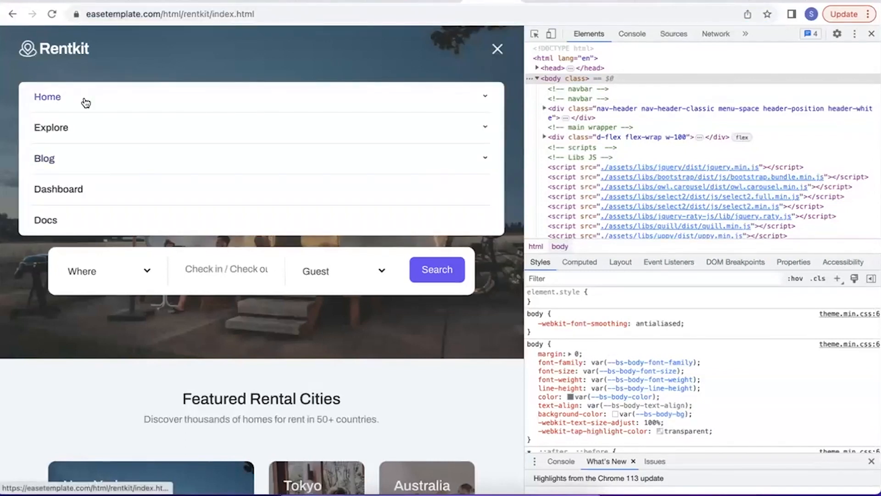
click(98, 129)
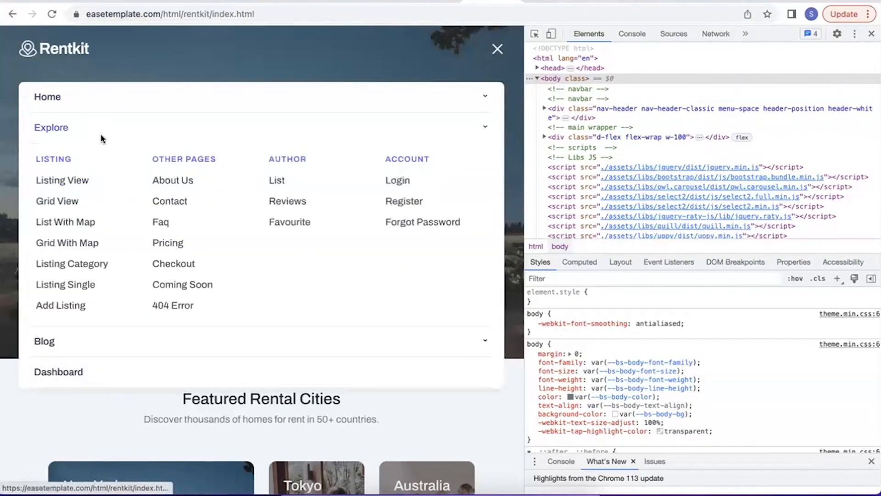
click(68, 286)
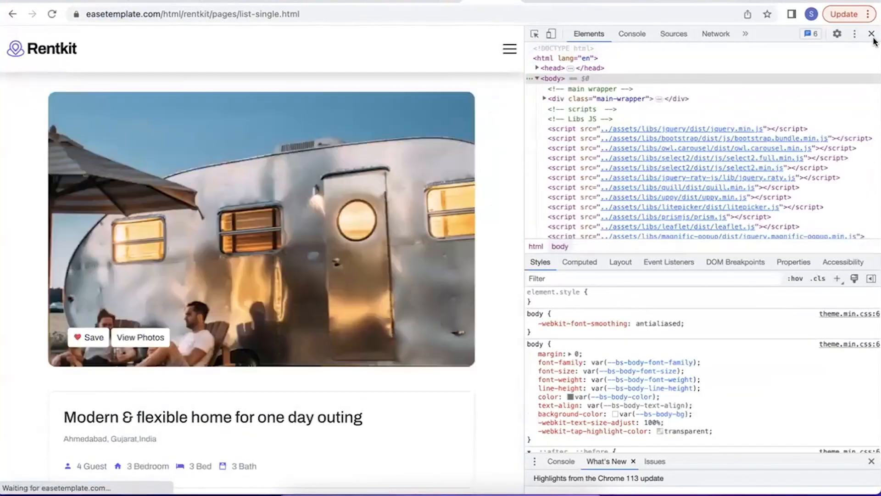
click(872, 34)
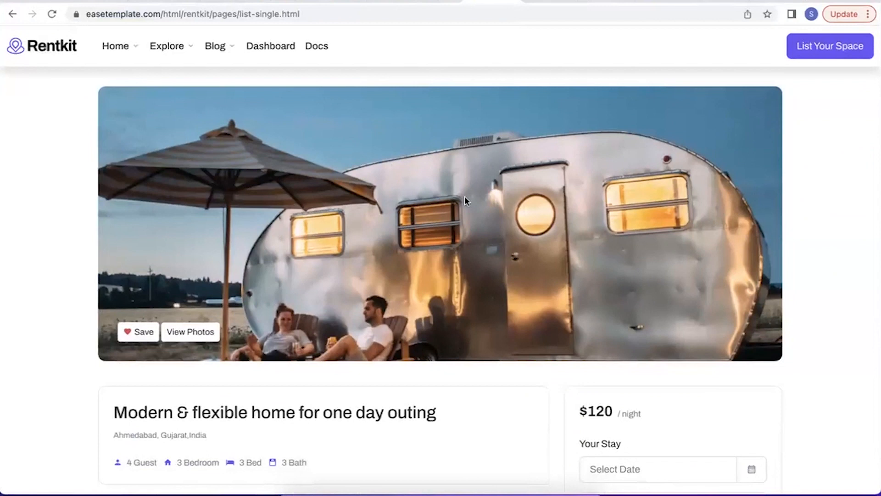
scroll(465, 200, down, 5)
scroll(428, 212, down, 4)
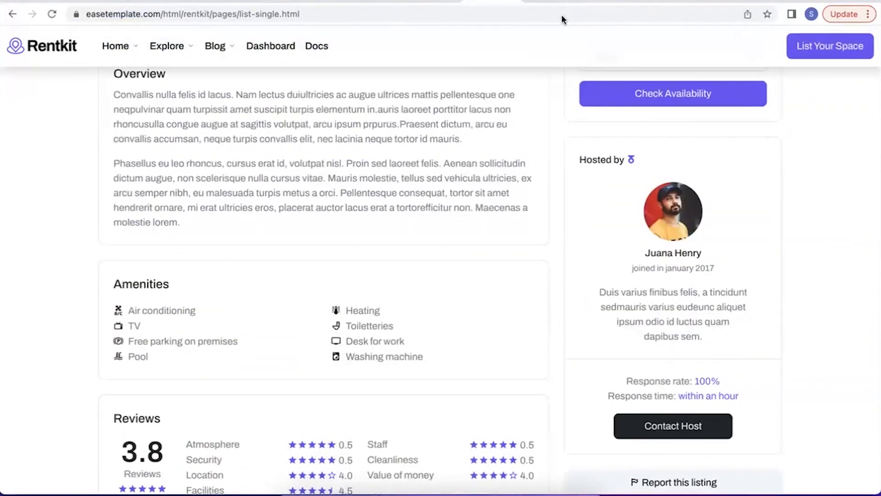
Return to Dittofi and inspect the settings of the host's avatar image and the hero block on the Listing page.
click(550, 3)
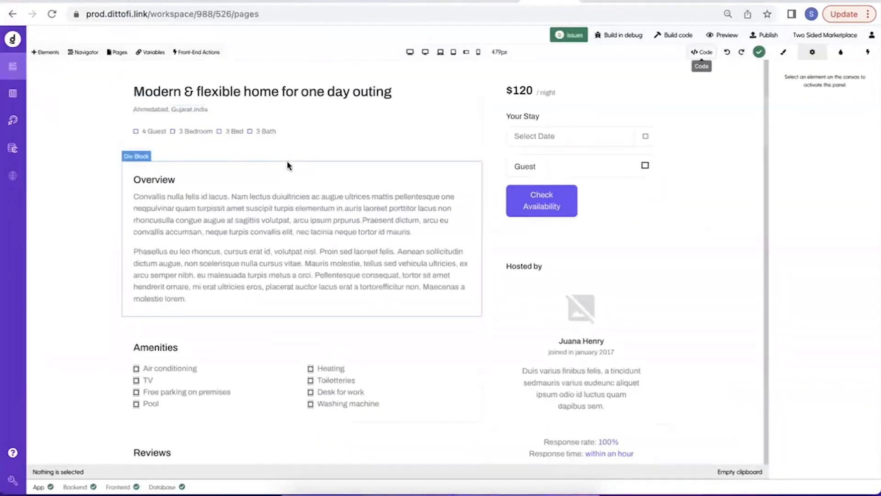
click(581, 308)
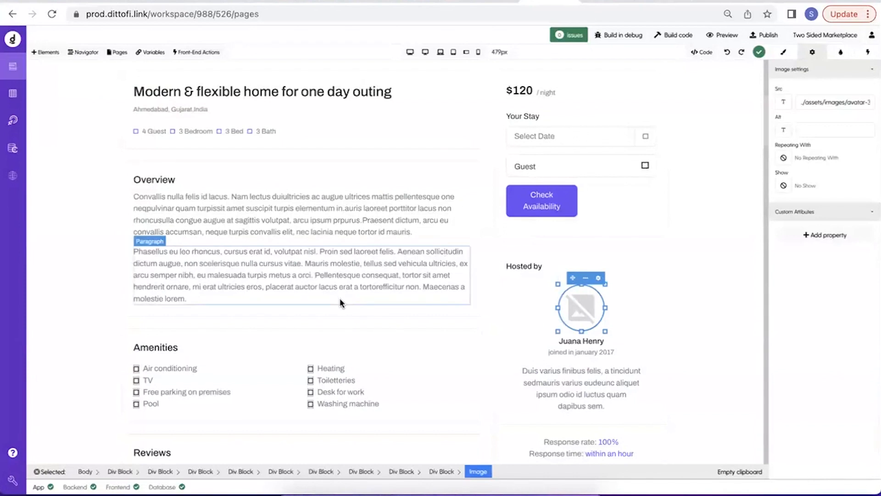
scroll(340, 301, up, 5)
click(444, 210)
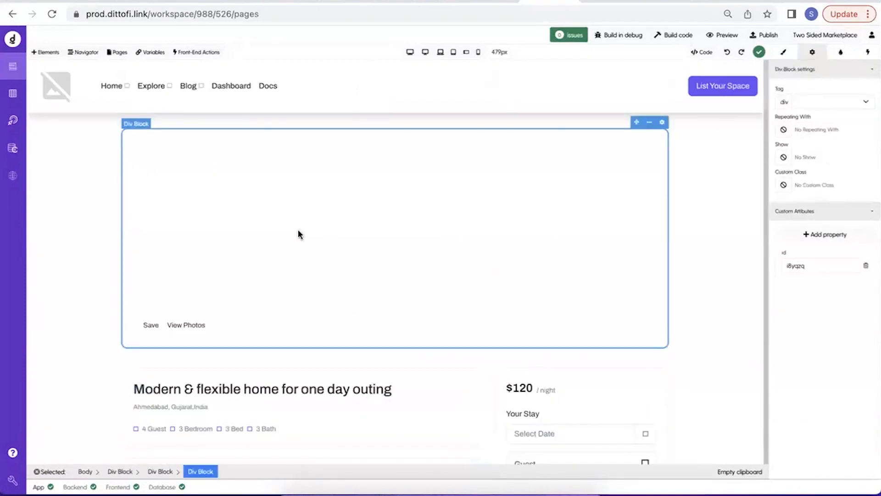
Compare the Rentkit demo's hero image with the Listing page canvas in Dittofi and look over the page down to its footer.
click(488, 1)
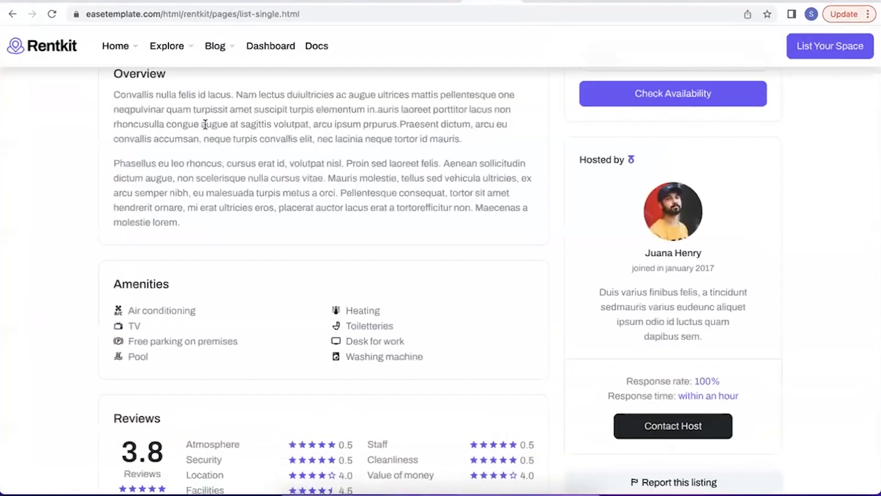
scroll(206, 123, up, 10)
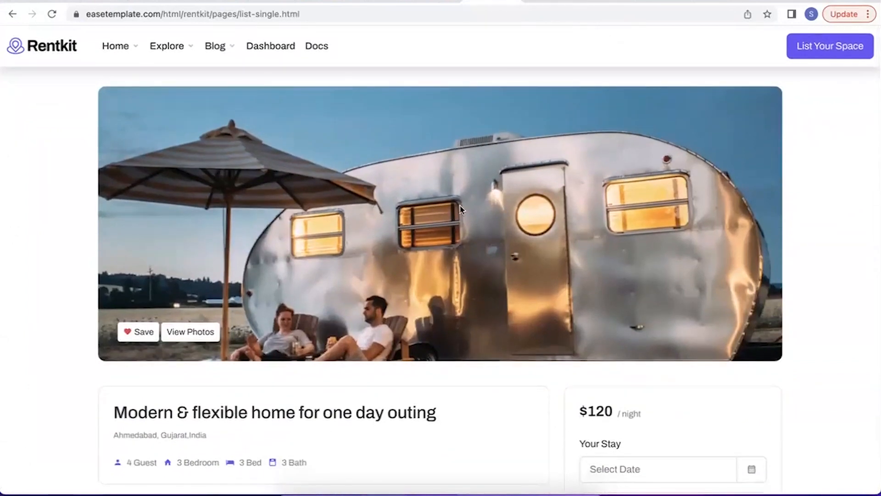
click(545, 1)
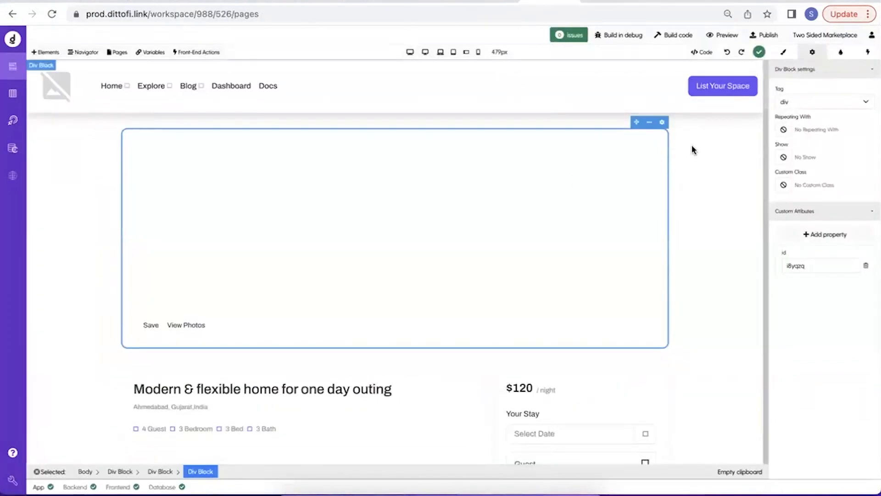
scroll(723, 146, down, 15)
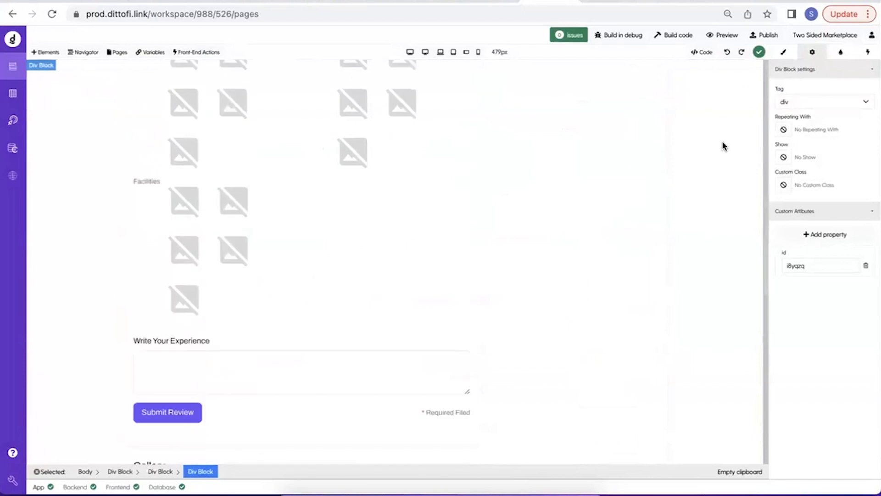
scroll(723, 146, down, 10)
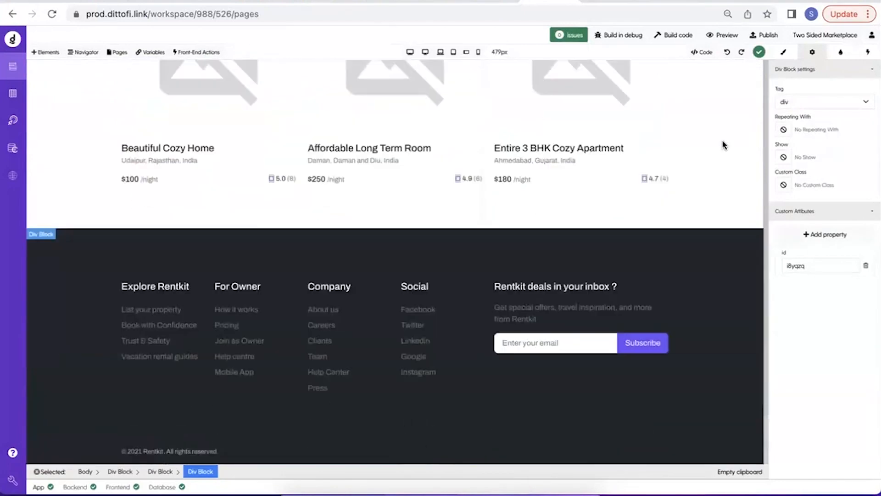
scroll(723, 145, up, 15)
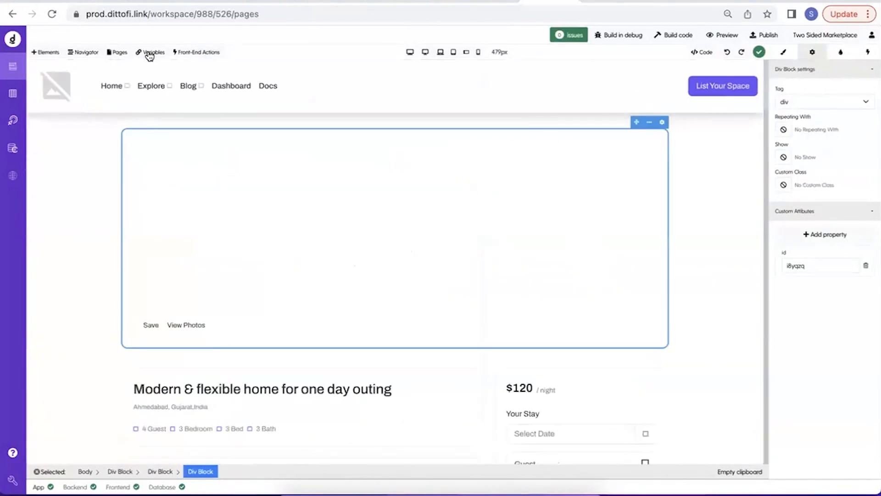
Create another blank site page alongside Home and Listing.
click(119, 53)
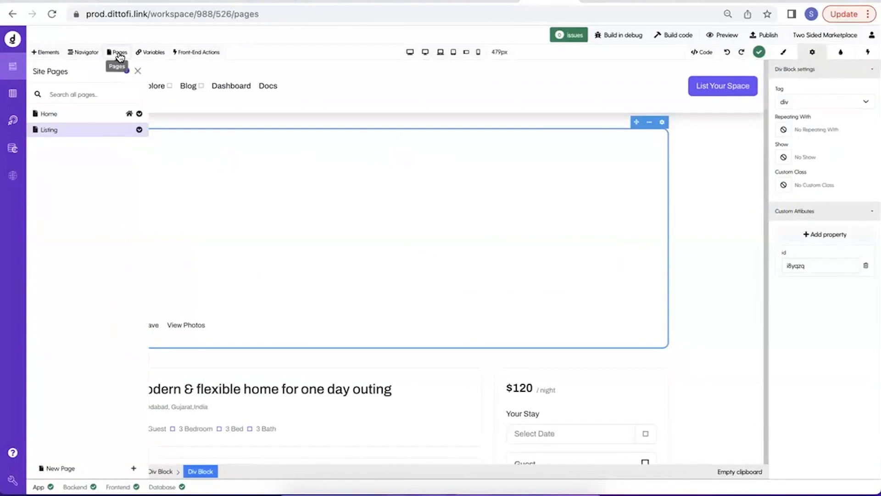
key(ctrl+Up)
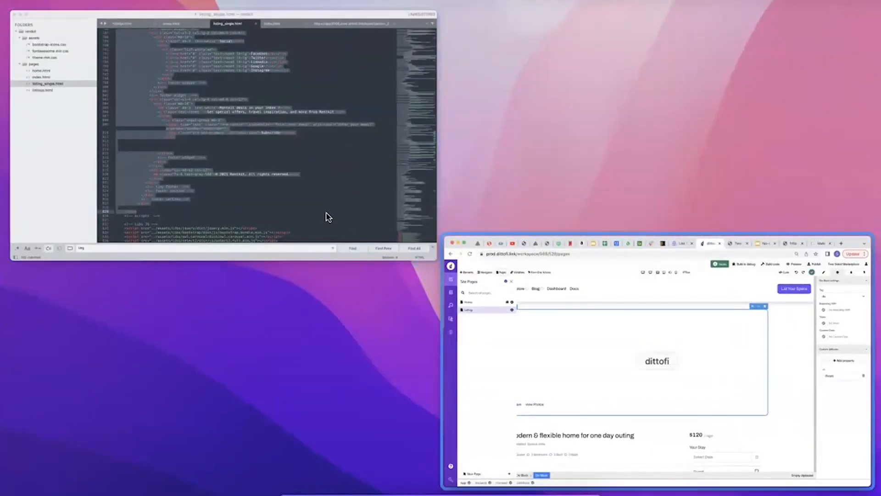
key(ctrl+Up)
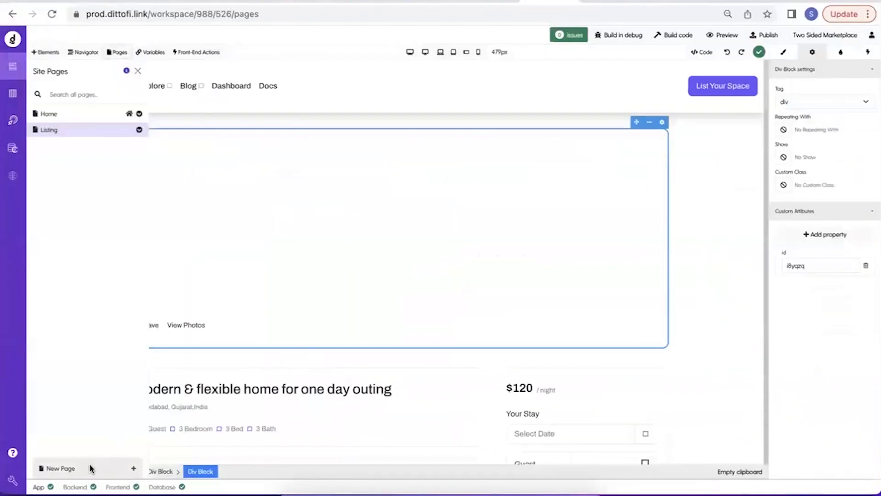
click(90, 468)
click(604, 425)
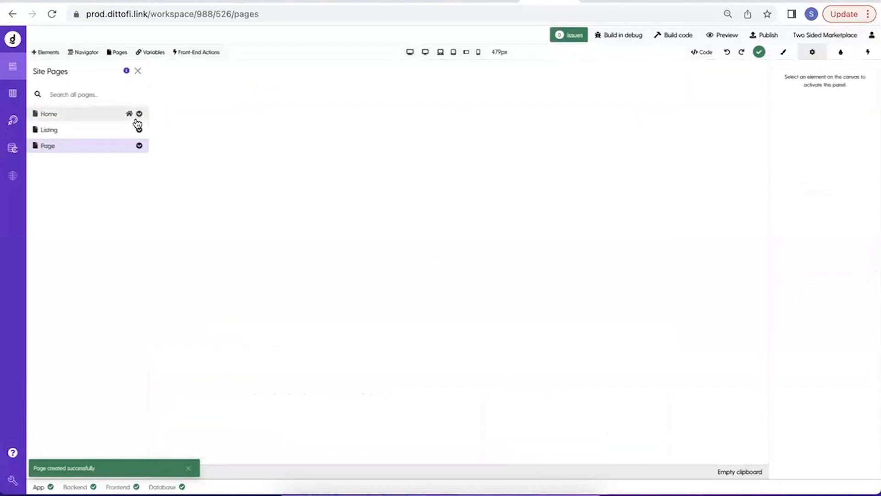
Rename the new page as ListingDashboard, set its slug to /listings_dashboard and save the page settings.
click(139, 146)
click(121, 160)
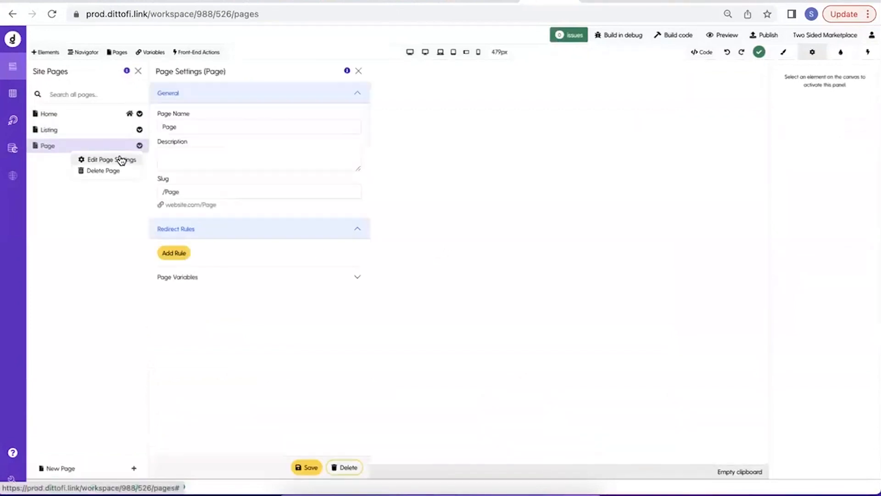
double_click(219, 129)
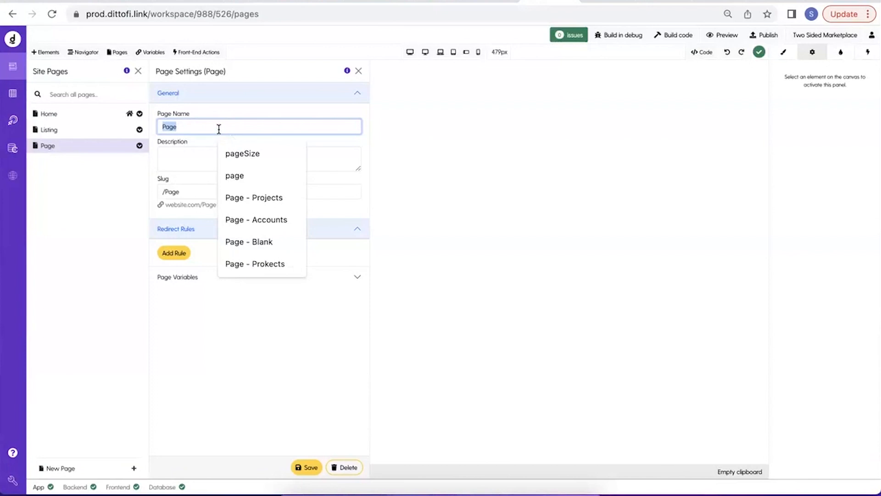
text(ListingDe)
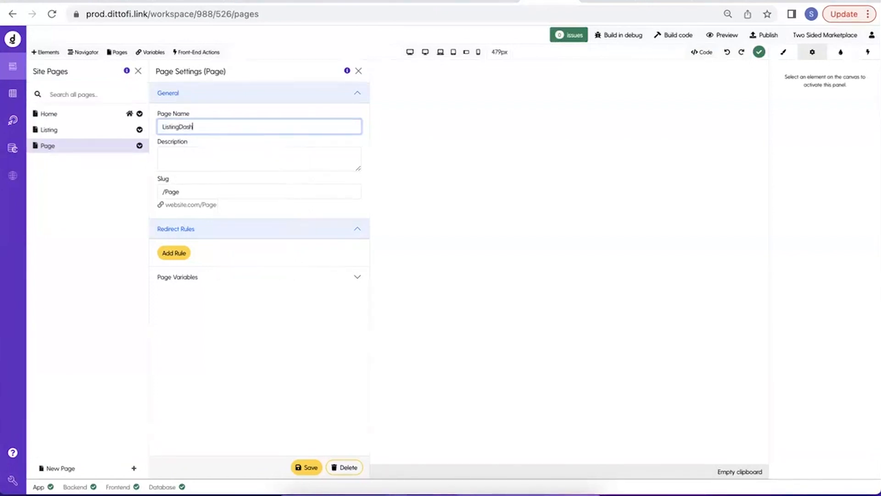
triple_click(172, 193)
text(/listings_dashboard)
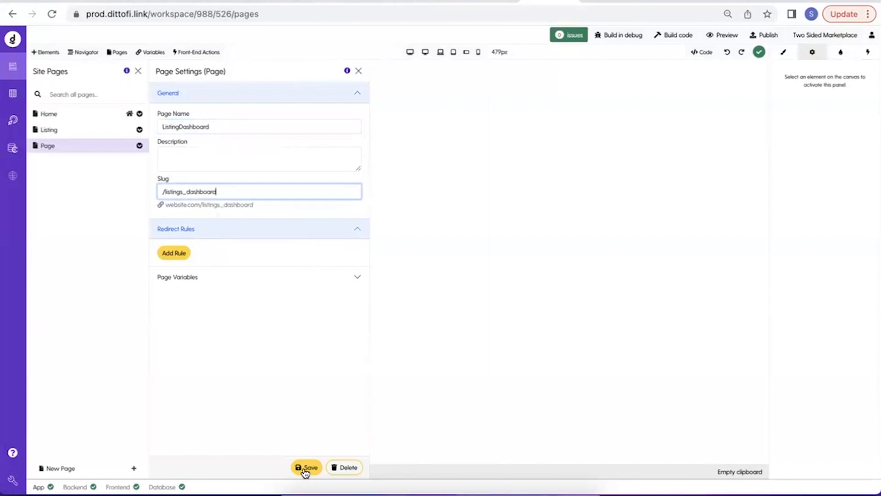
click(305, 468)
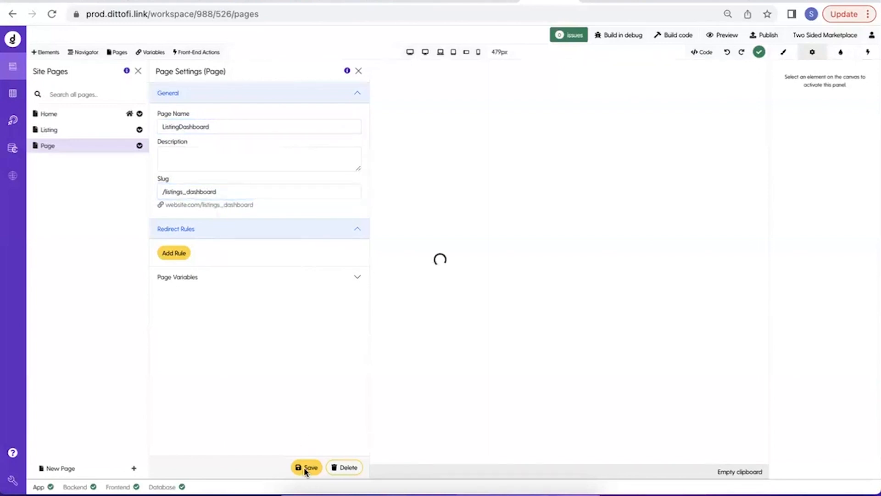
click(136, 72)
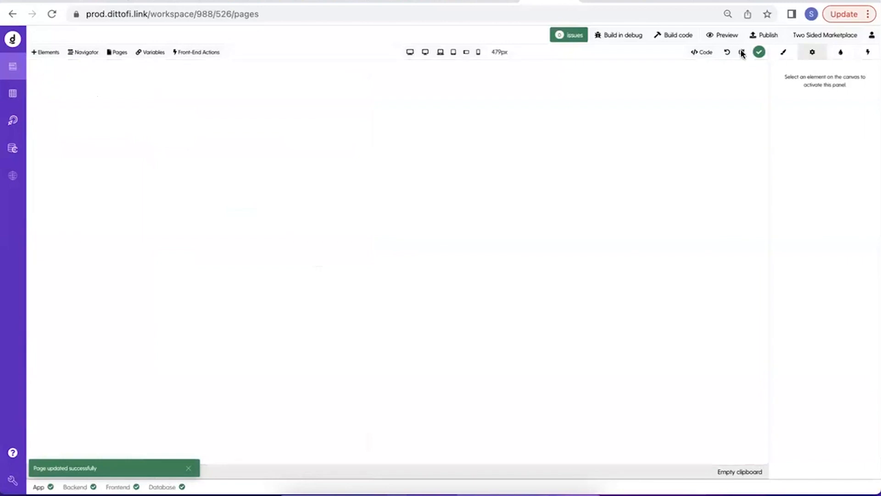
Open the ListingDashboard page's code editor, switch to the text editor and copy the entire db-wrapper div from listings.html.
click(702, 52)
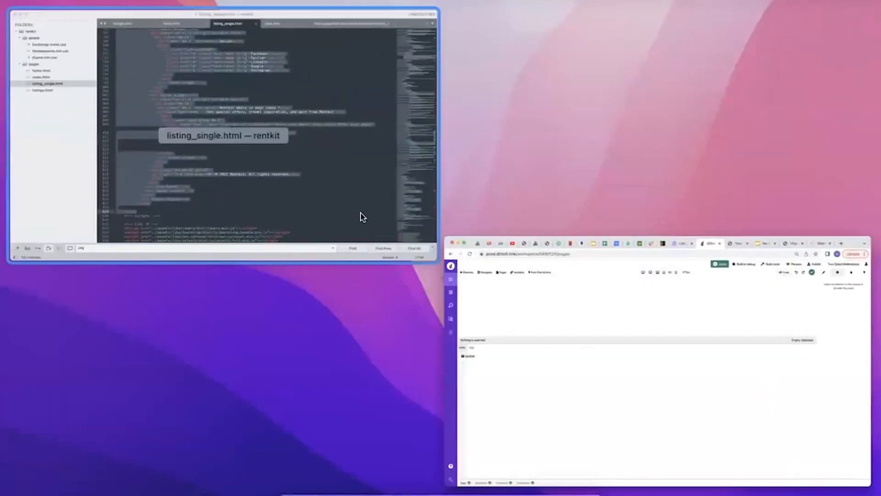
click(361, 213)
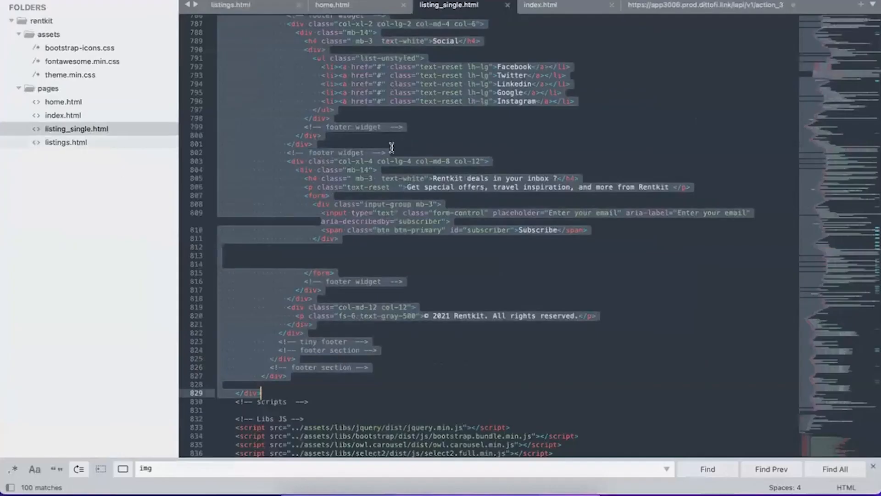
key(ctrl+Tab)
scroll(392, 148, down, 20)
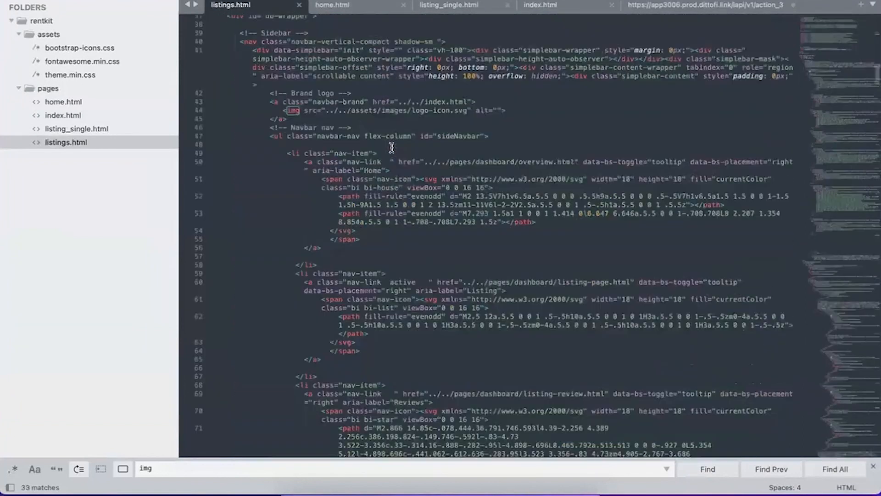
scroll(392, 147, up, 5)
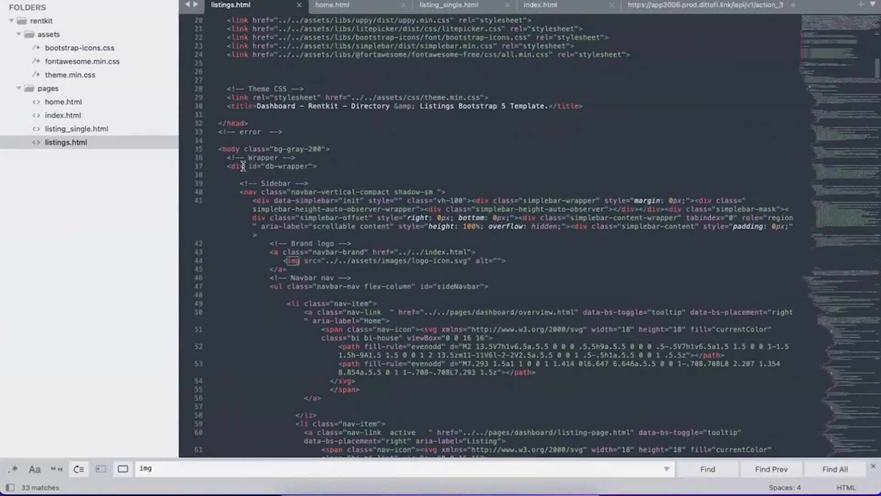
drag(227, 167, 312, 477)
drag(317, 302, 309, 216)
key(ctrl+c)
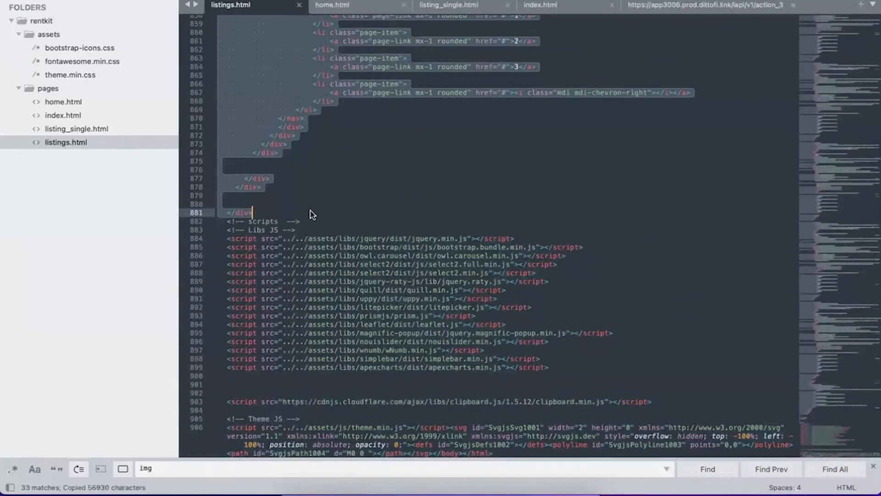
Return to Dittofi, insert the copied markup as the ListingDashboard page's HTML, update the page and close the code editor.
key(ctrl+Up)
click(521, 206)
click(166, 261)
key(super+v)
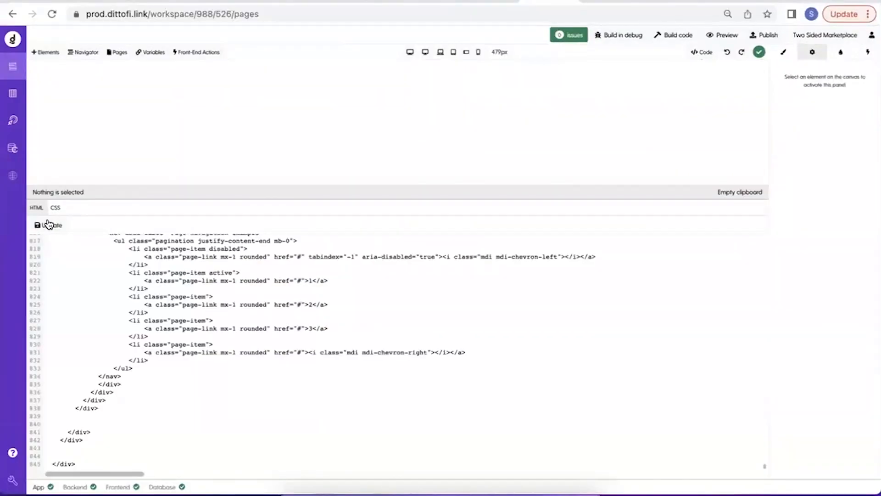
click(47, 225)
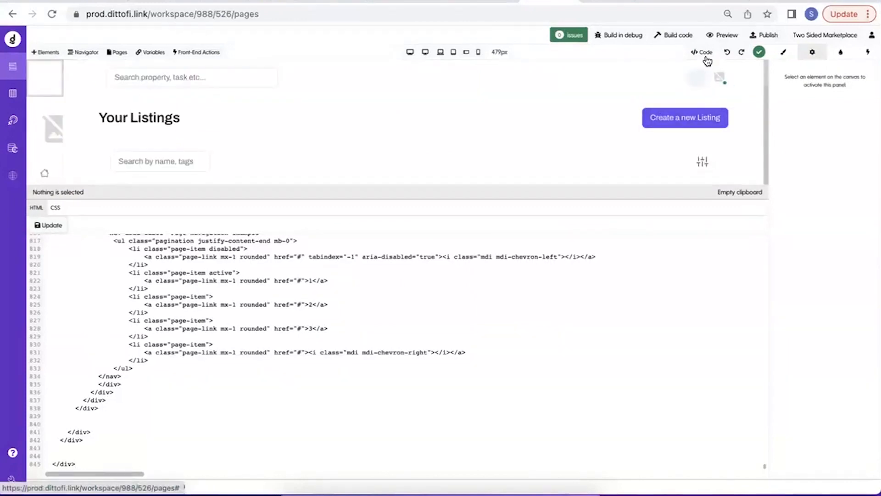
click(705, 53)
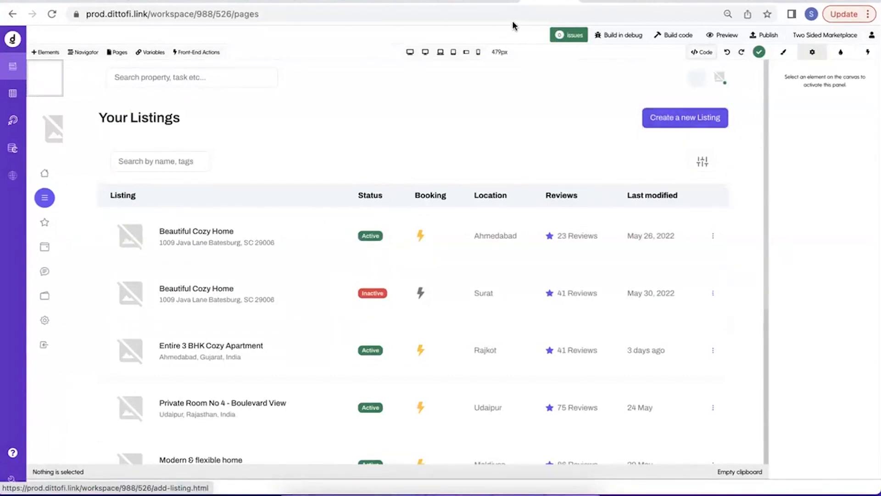
Switch to the Rentkit demo, open its Dashboard section and examine the original layout for comparison.
click(485, 1)
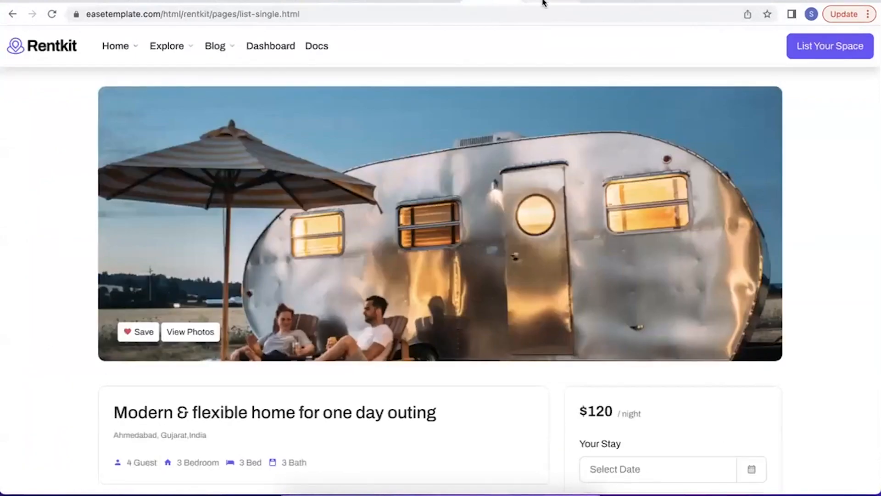
click(275, 45)
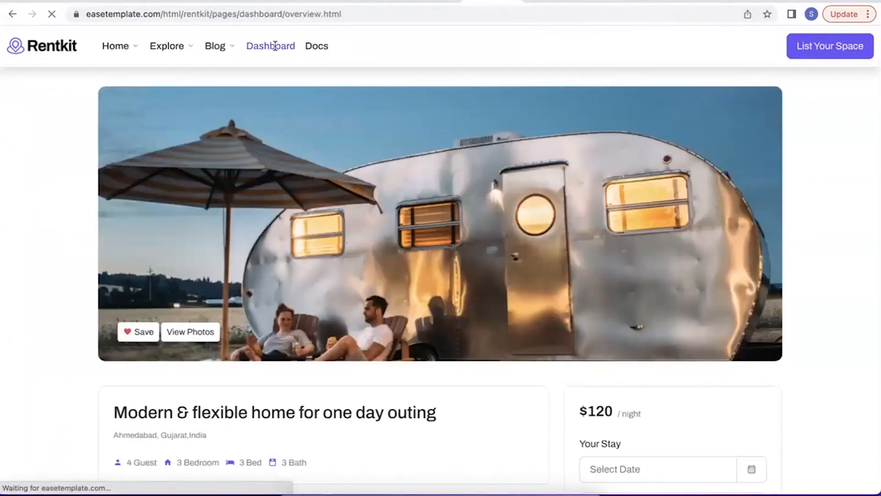
click(22, 117)
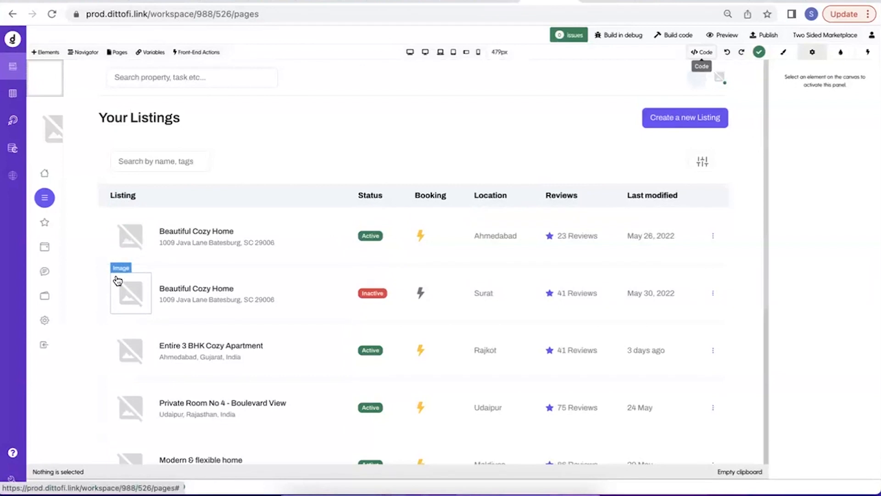
Return to Dittofi, inspect the first listing's image source path and glance at the bookings table in the database.
click(131, 246)
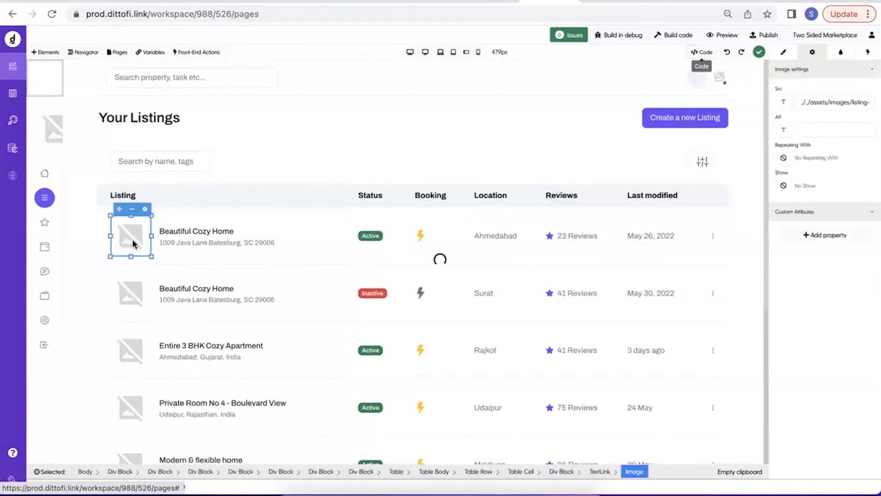
drag(800, 102, 875, 102)
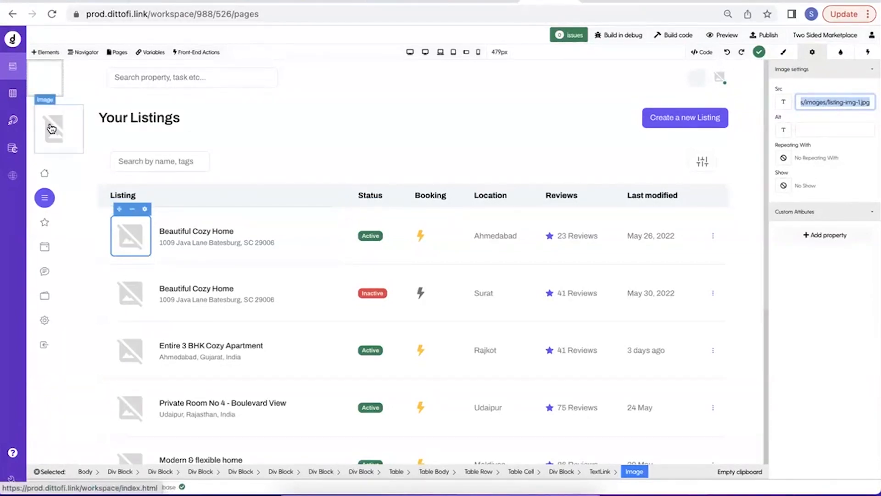
click(20, 108)
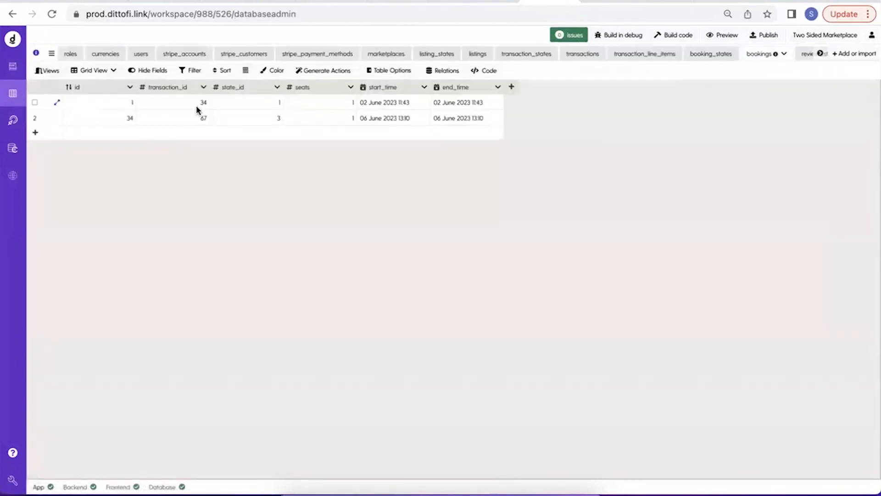
click(13, 66)
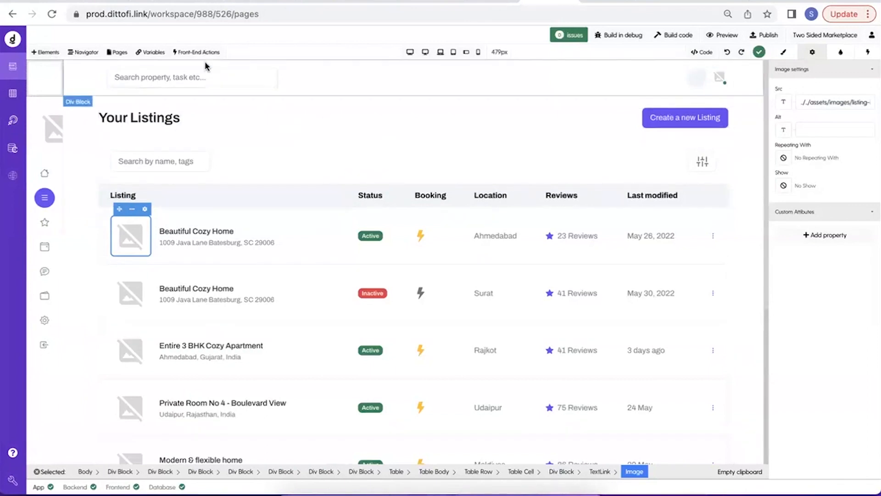
Look over the imported Home page and the Listing page in the page builder.
click(117, 52)
click(91, 115)
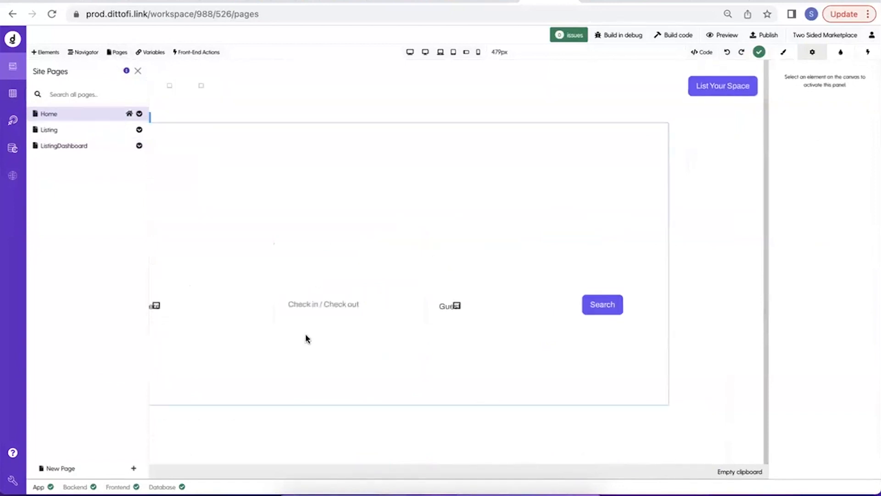
scroll(307, 339, down, 10)
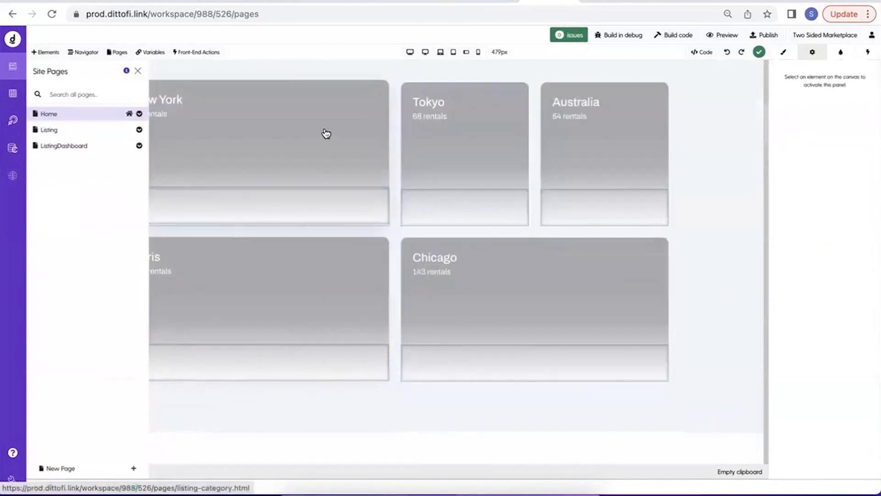
click(86, 133)
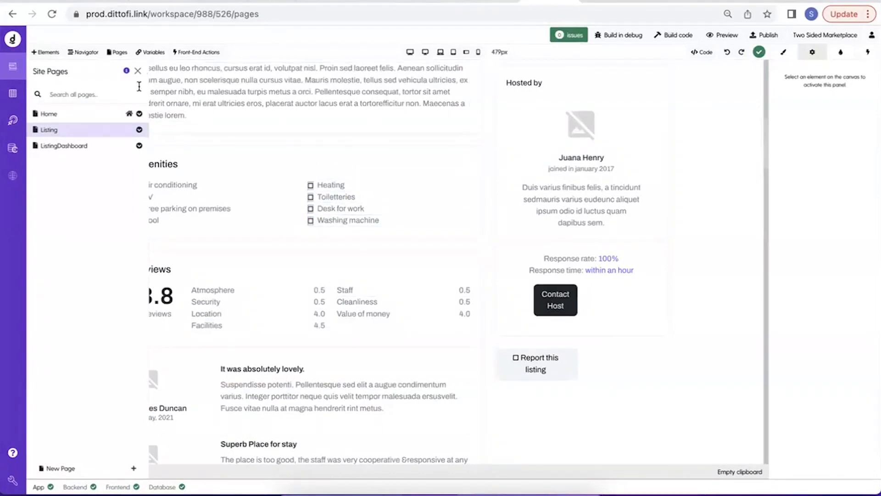
click(139, 73)
scroll(209, 204, up, 10)
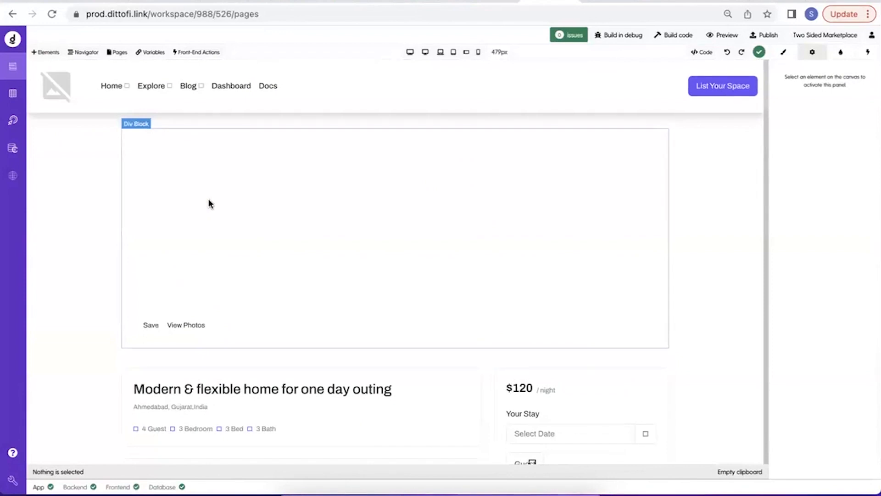
Reopen the Home page and build the app's code.
click(117, 52)
click(85, 118)
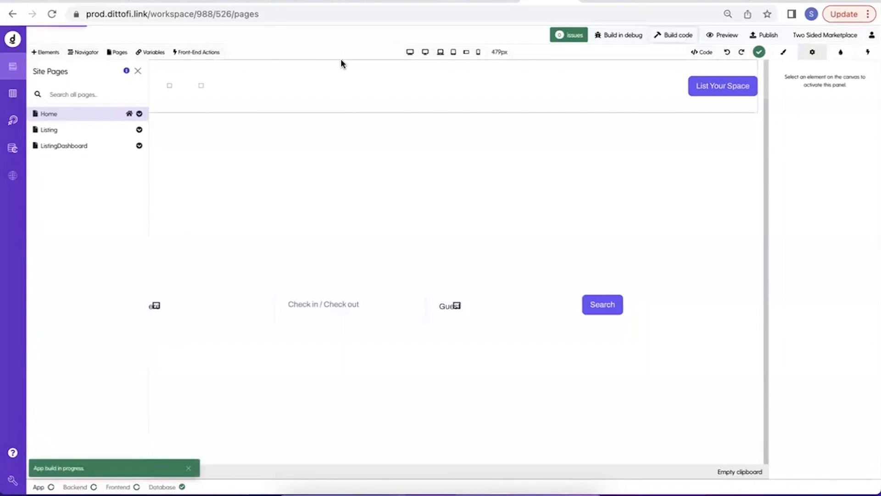
Open the back-end actions and clear the description filter to list every action.
click(10, 127)
click(44, 56)
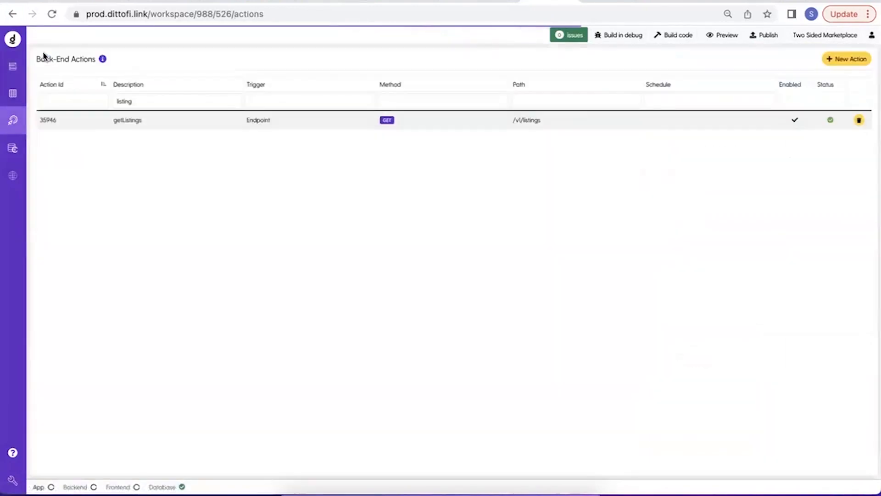
double_click(141, 100)
key(BackSpace)
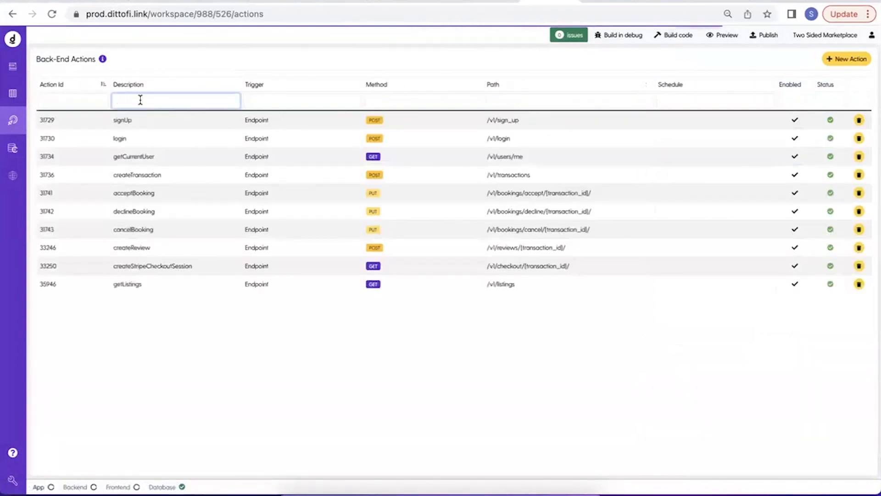
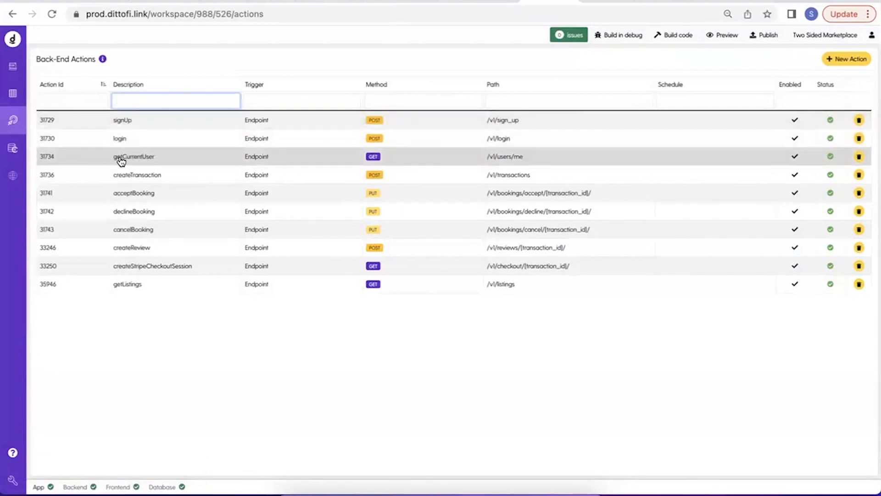
In the page builder, create a new front-end action named getCurrentUser.
click(14, 69)
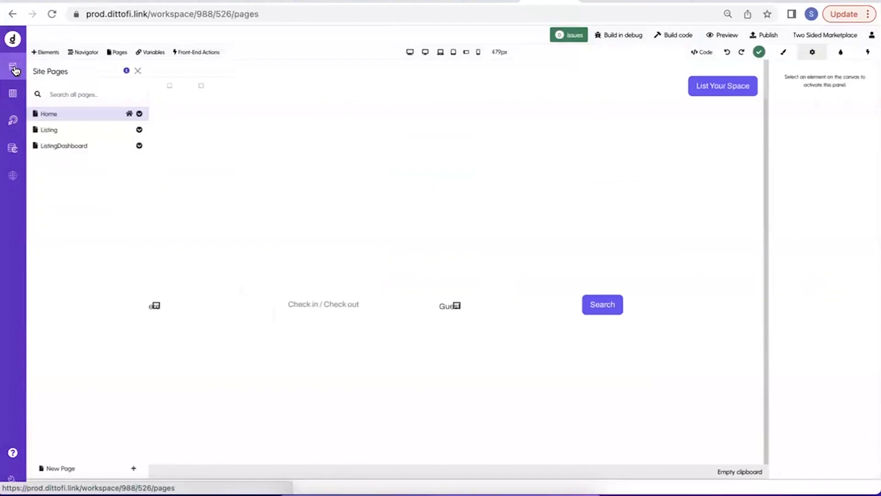
click(137, 71)
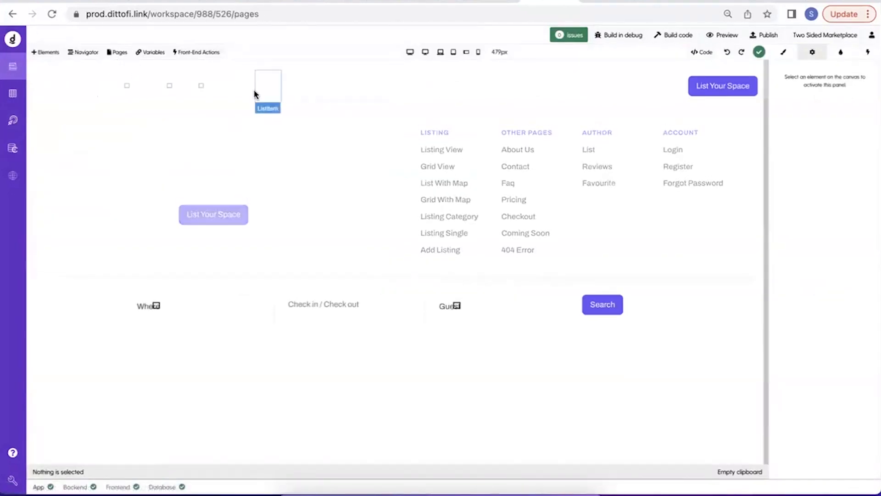
click(207, 54)
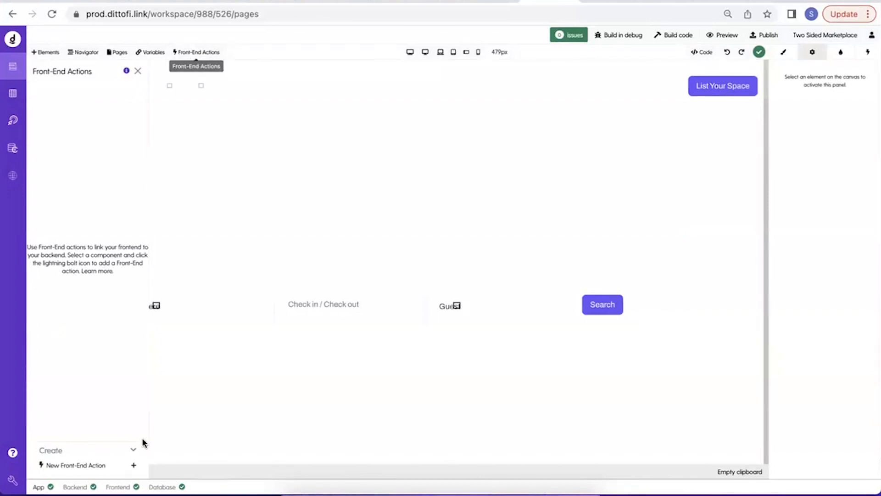
click(103, 471)
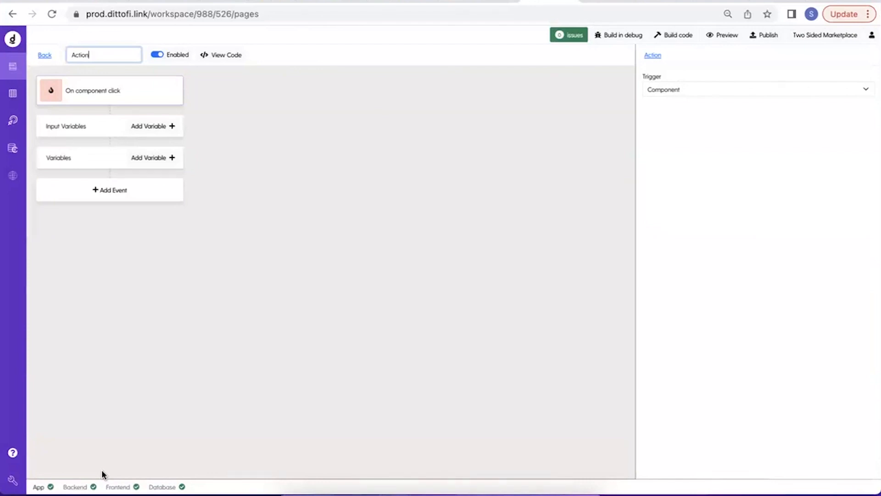
key(ctrl+a)
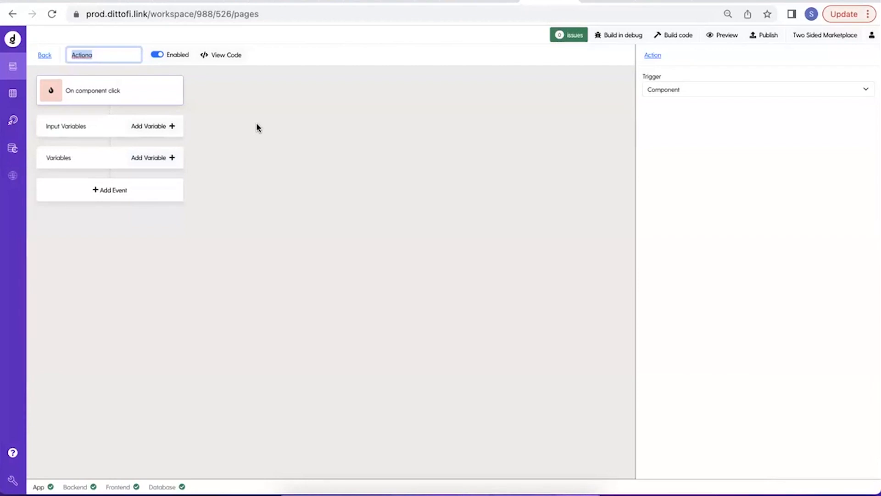
text(getCurren)
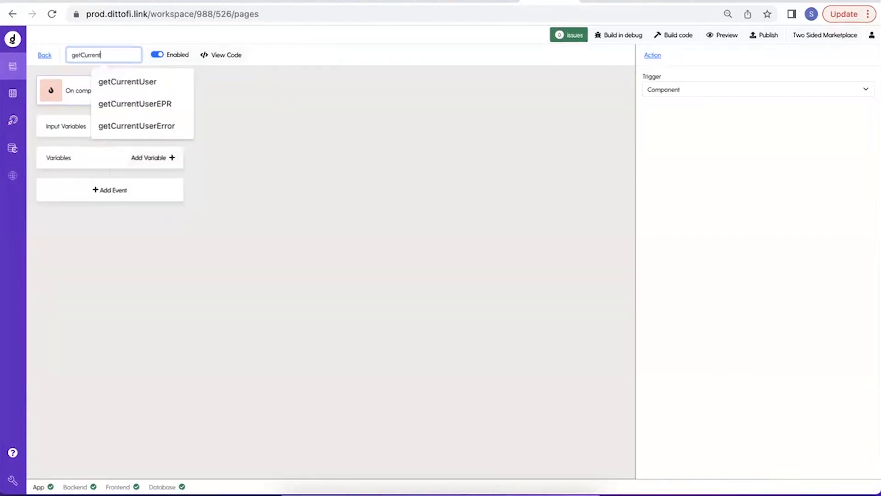
text(t)
key(Down)
key(Return)
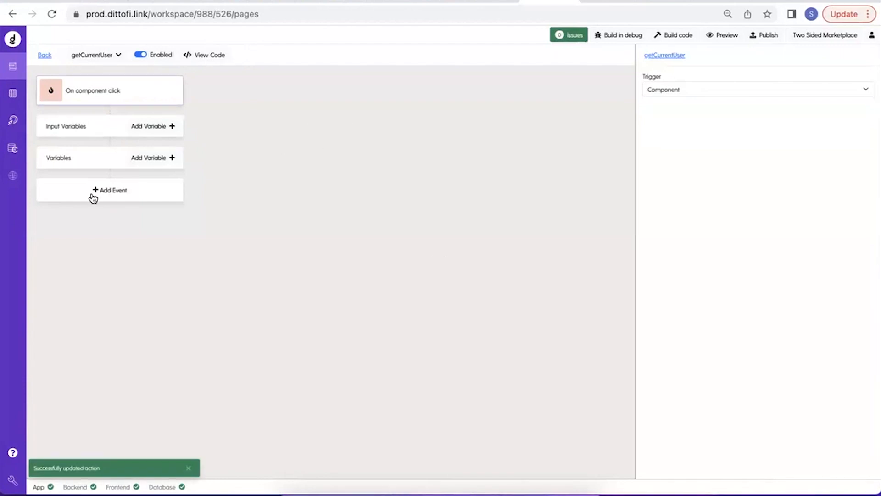
Add a Run endpoint event to the action and choose getCurrentUser as its endpoint.
click(92, 194)
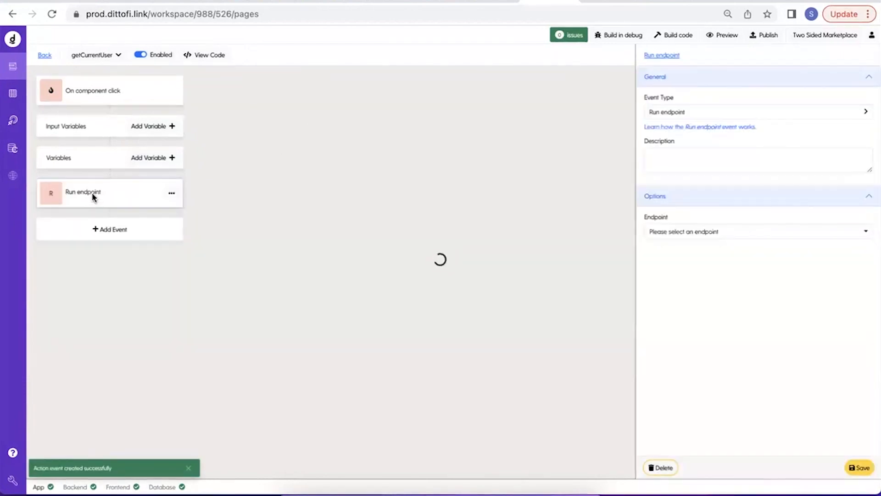
click(675, 233)
text(getCurr)
click(673, 262)
triple_click(693, 233)
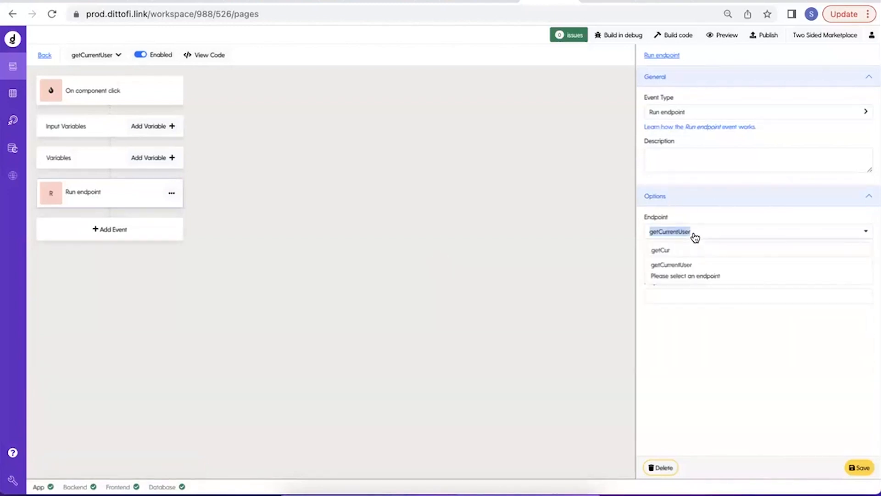
key(super+d)
click(769, 32)
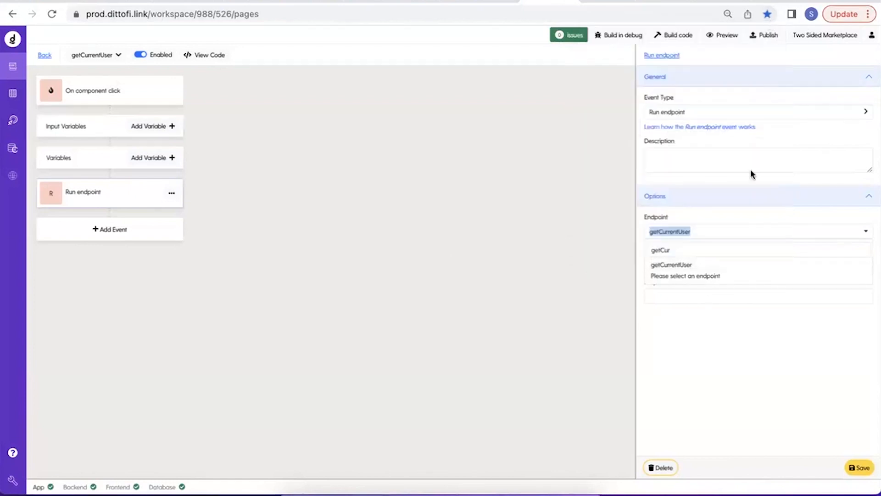
click(710, 265)
Store the endpoint's response as getCurrentUserResponse and its response code as getCurrentUserResponseCode, and save the event.
click(674, 263)
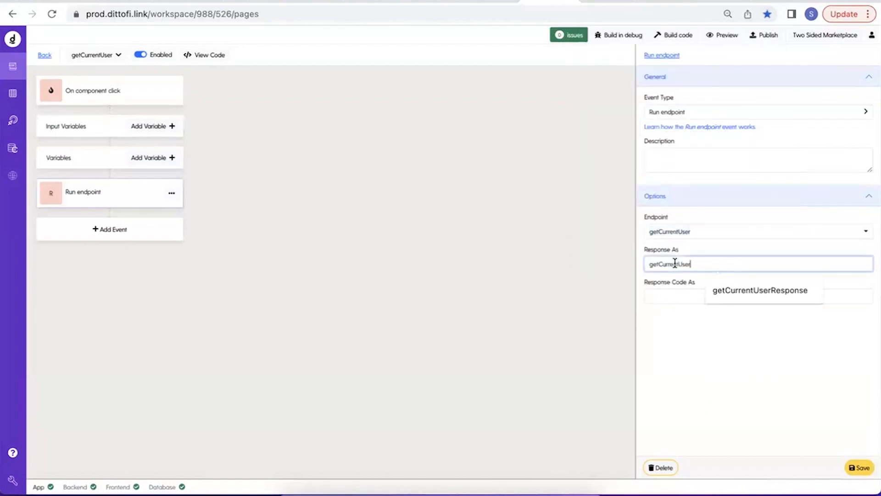
text(getCurrentUserResponse)
double_click(686, 266)
key(super+c)
click(684, 296)
key(super+v)
text(Code)
drag(650, 264, 803, 264)
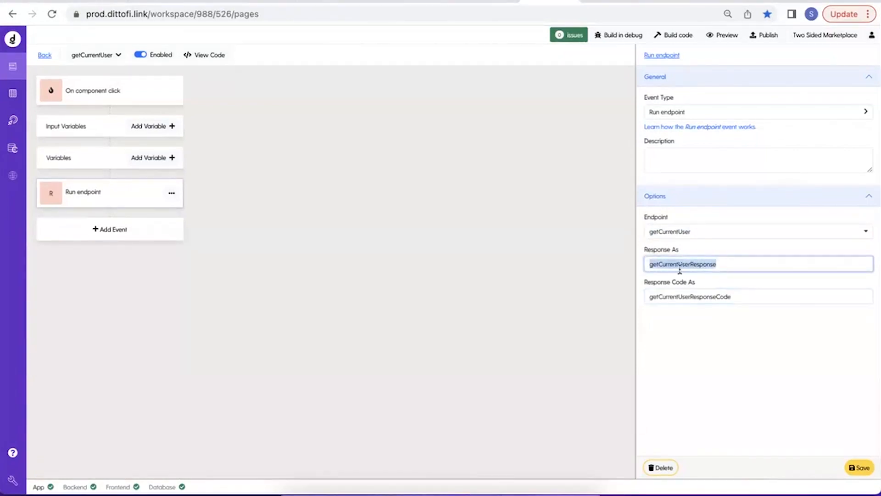
drag(643, 252, 723, 267)
double_click(681, 266)
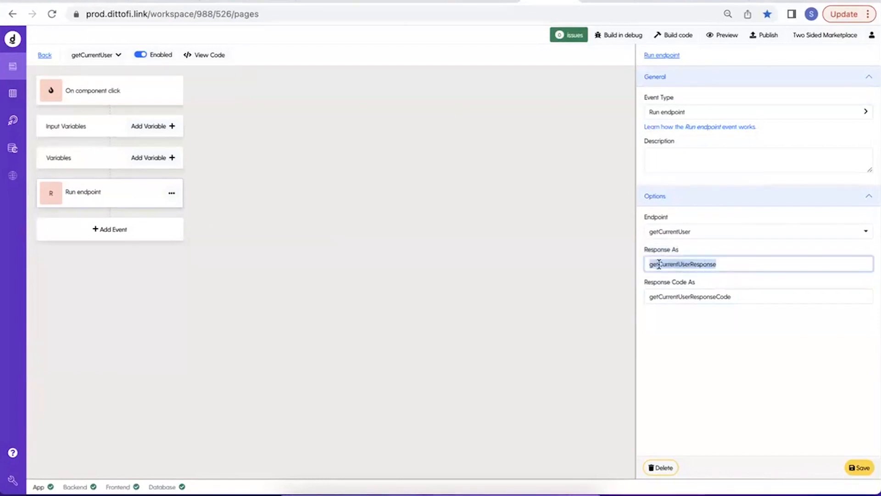
click(860, 468)
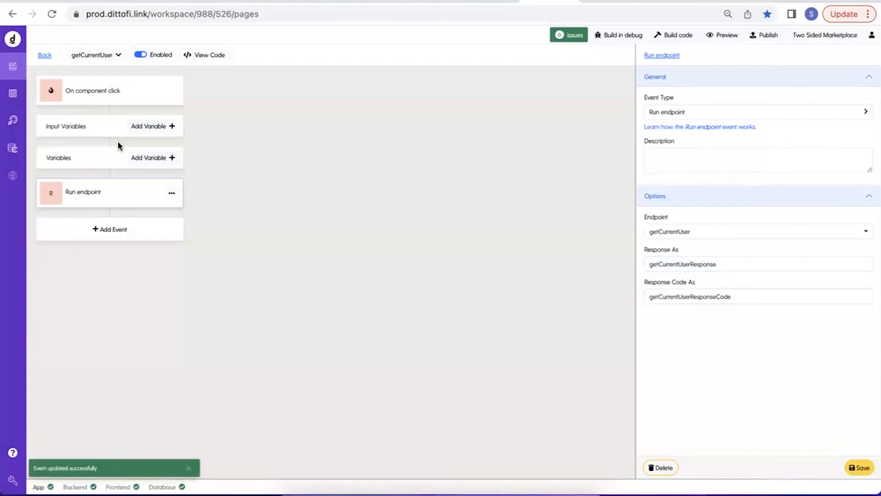
Run the back-end getCurrentUser action and examine the user data in its response body.
click(13, 120)
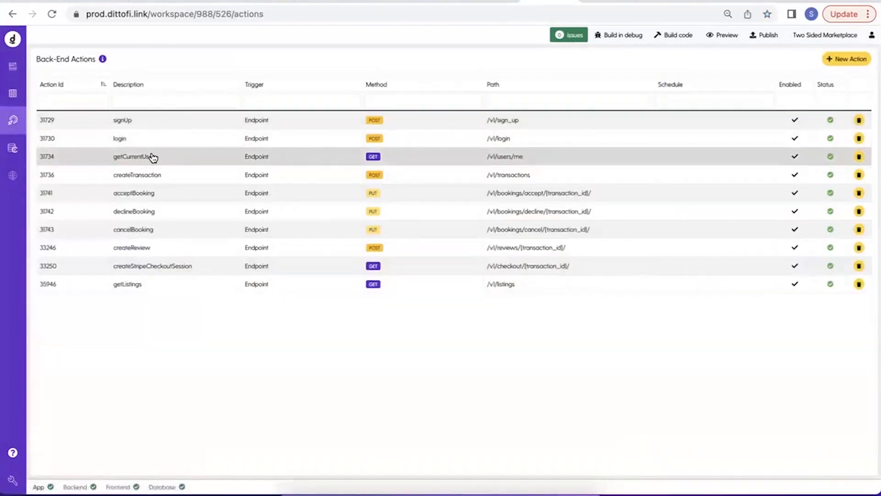
click(152, 157)
click(327, 57)
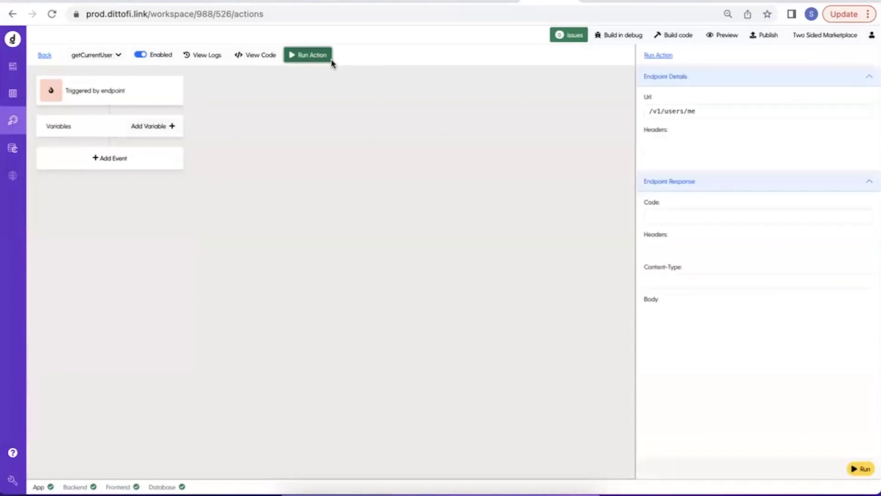
click(863, 471)
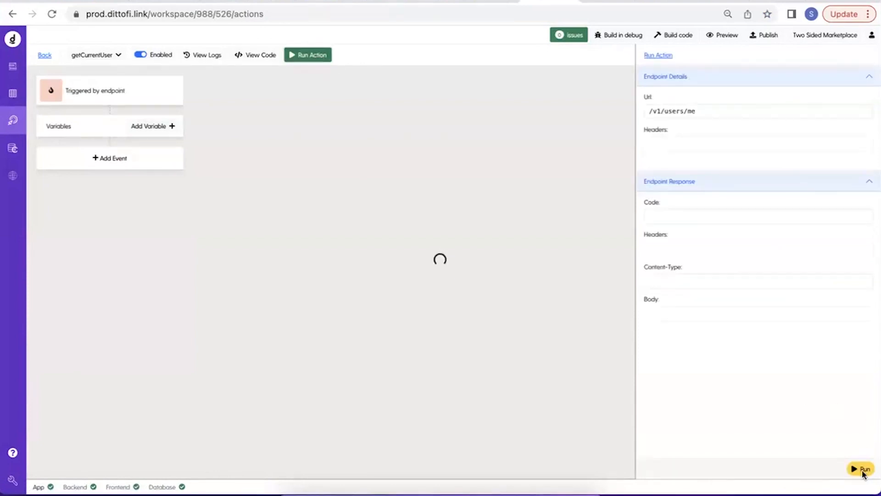
scroll(696, 253, down, 1)
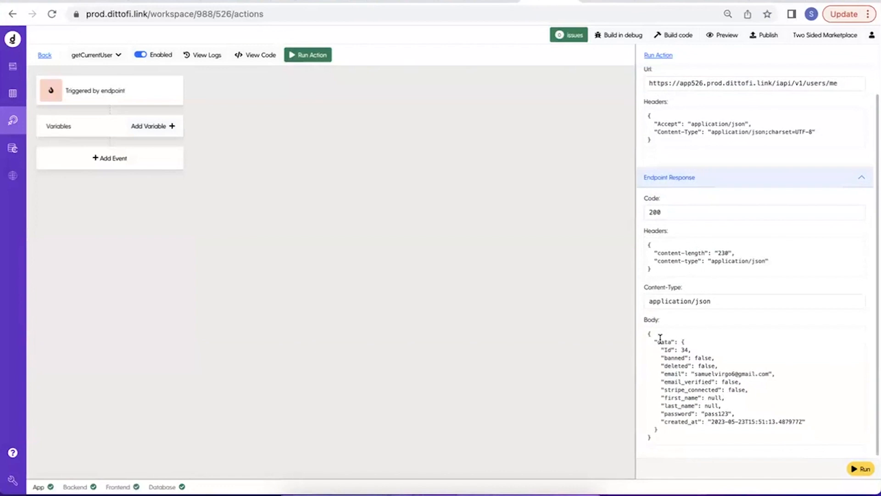
drag(683, 339, 676, 434)
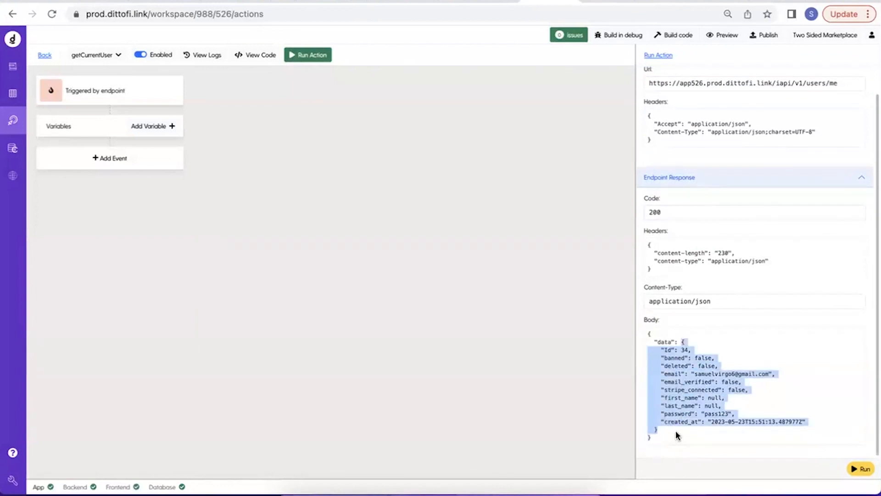
drag(692, 373, 801, 380)
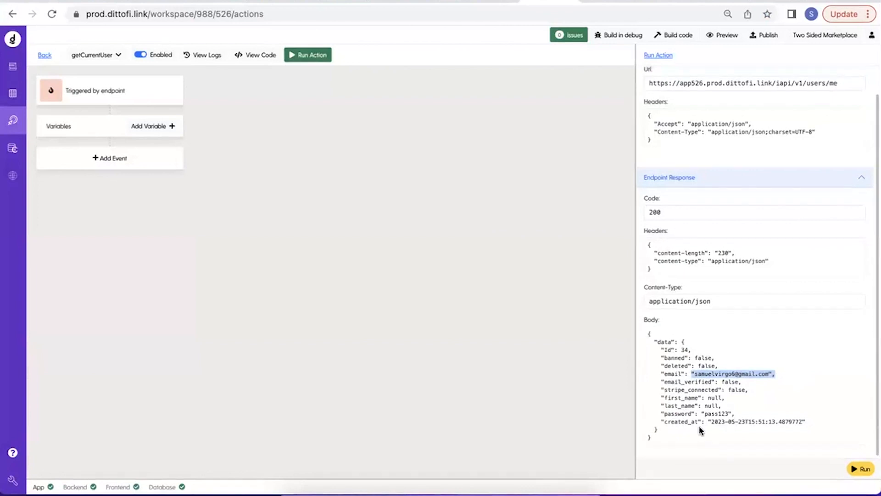
Compare the returned user with the records in the database's users table and return to the back-end action.
click(11, 93)
click(138, 56)
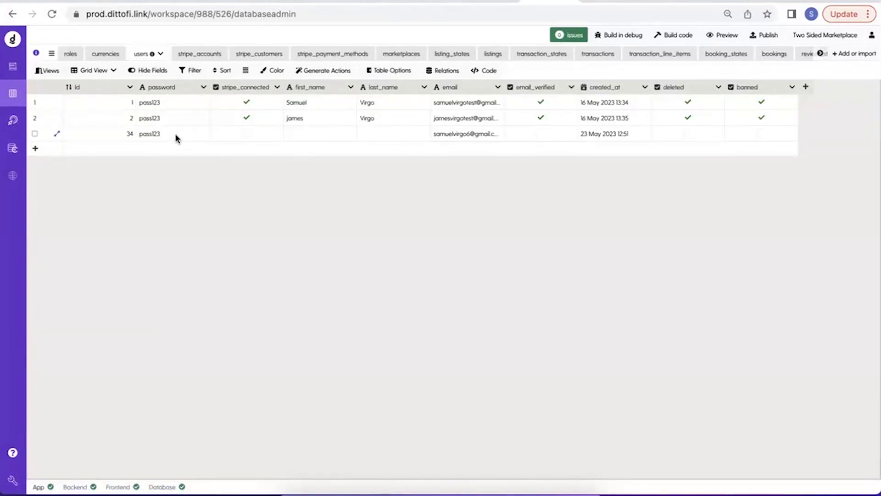
click(13, 120)
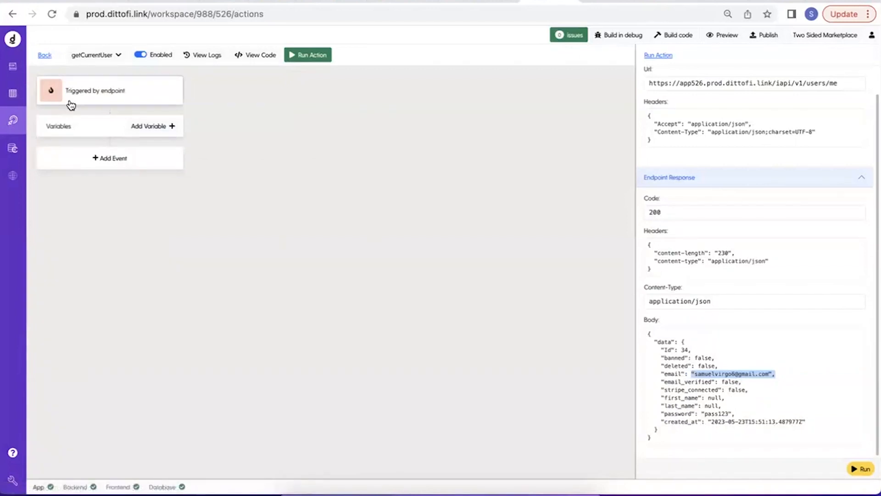
In the front-end action, give the Run endpoint event the description getCurrentUser and save it.
click(11, 66)
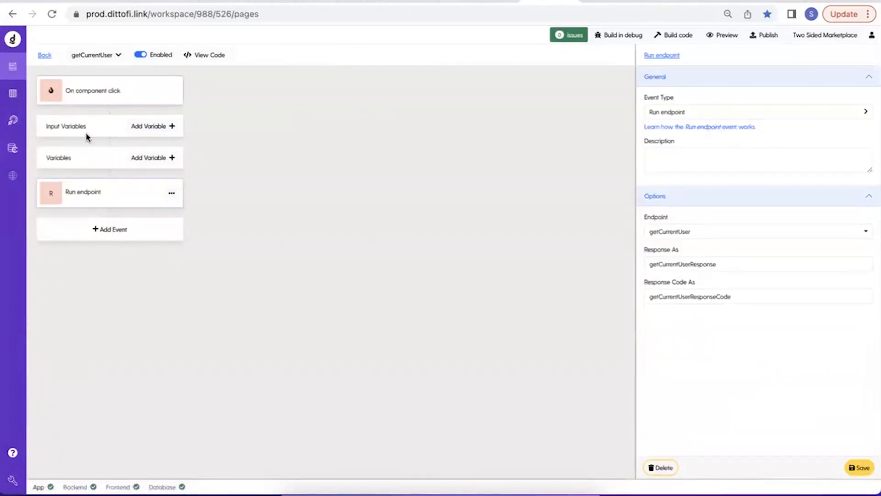
drag(703, 234, 655, 230)
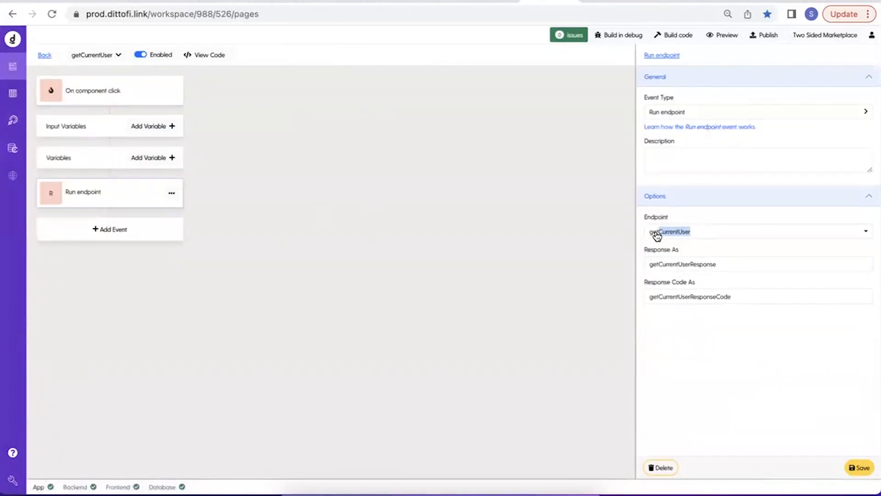
key(super+c)
click(686, 166)
key(super+v)
click(858, 467)
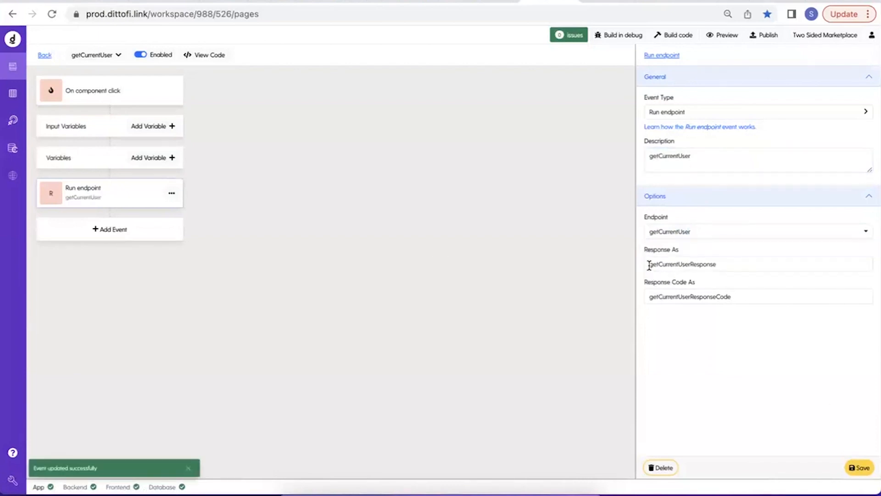
Set the front-end getCurrentUser action's trigger to On app mount and add a second Run endpoint event.
drag(650, 266, 709, 266)
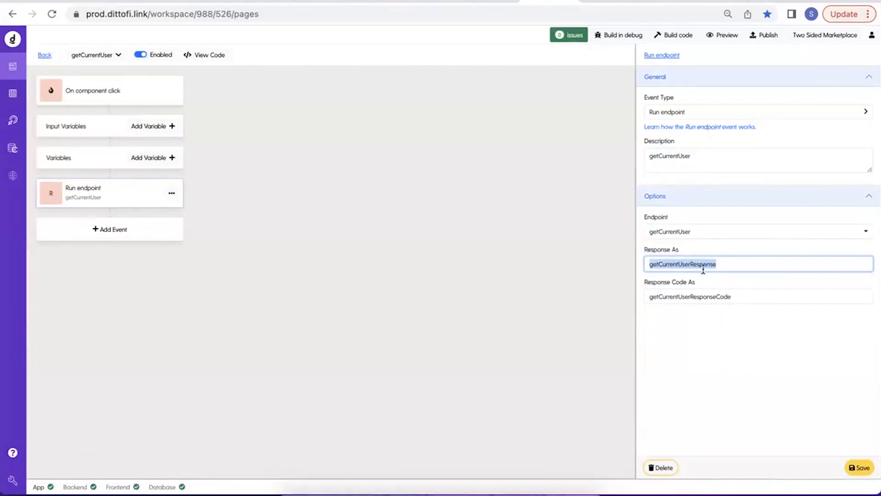
click(142, 91)
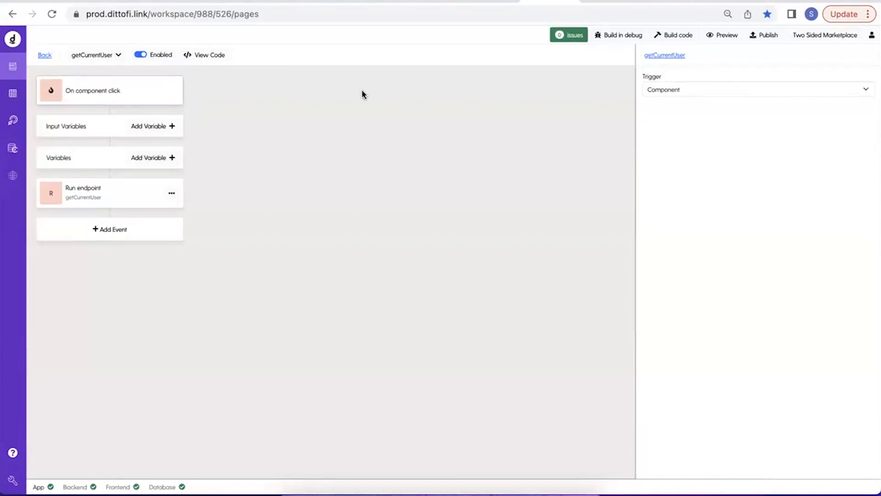
click(710, 90)
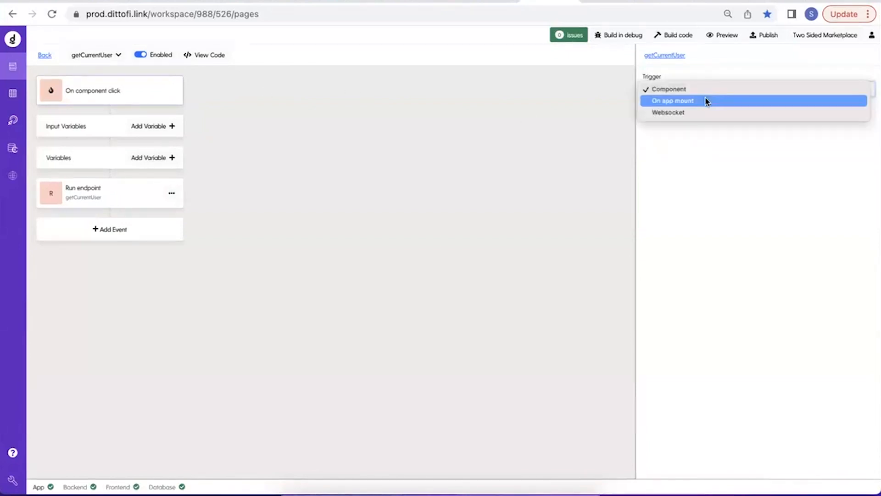
click(707, 101)
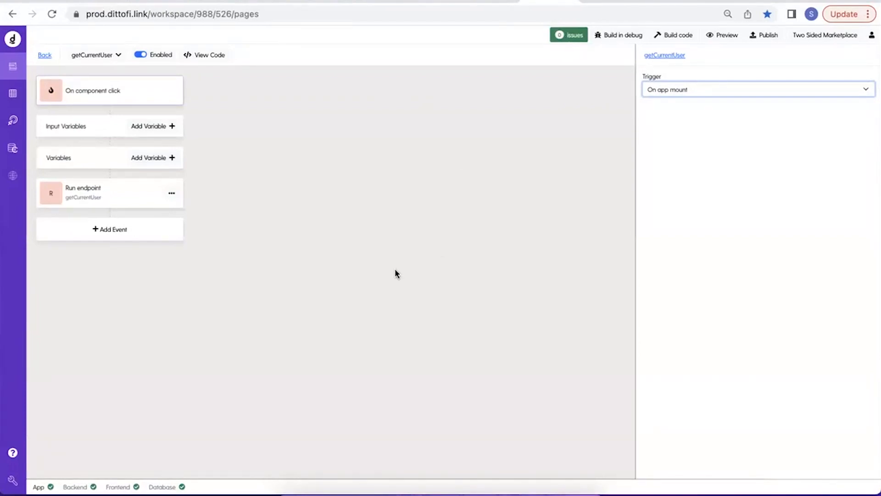
click(125, 226)
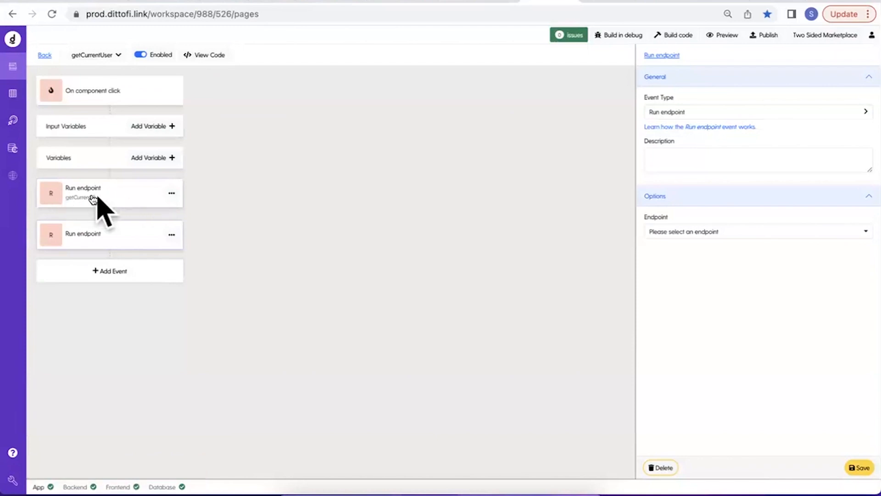
Review the response body and response code of the back-end getCurrentUser run.
click(13, 128)
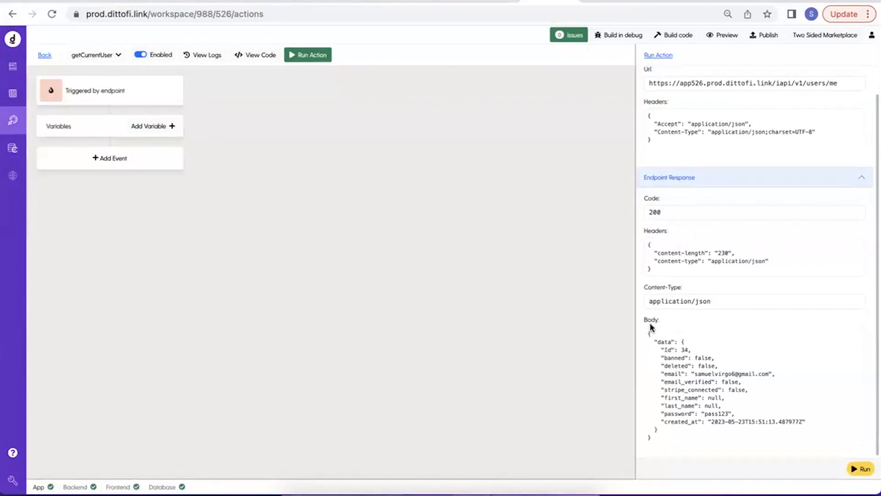
drag(648, 335, 652, 450)
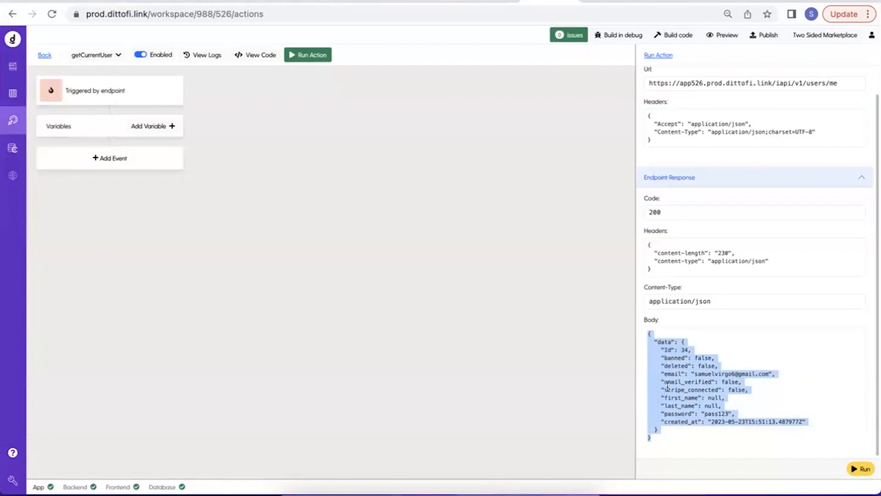
drag(647, 211, 672, 214)
double_click(651, 214)
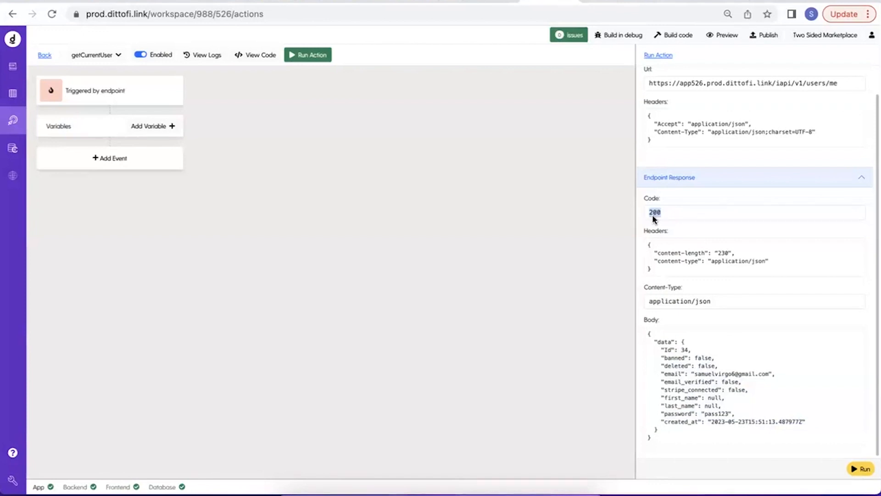
Return to the back-end actions list and create a new action named logout.
click(44, 56)
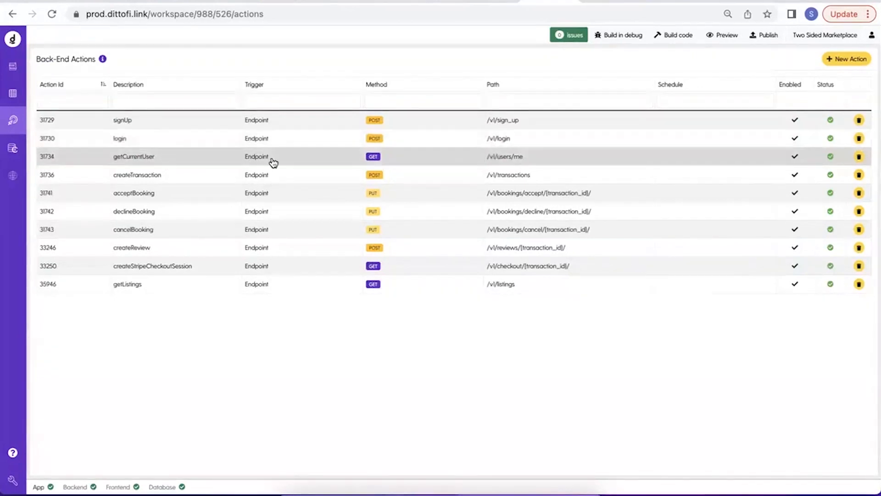
click(861, 63)
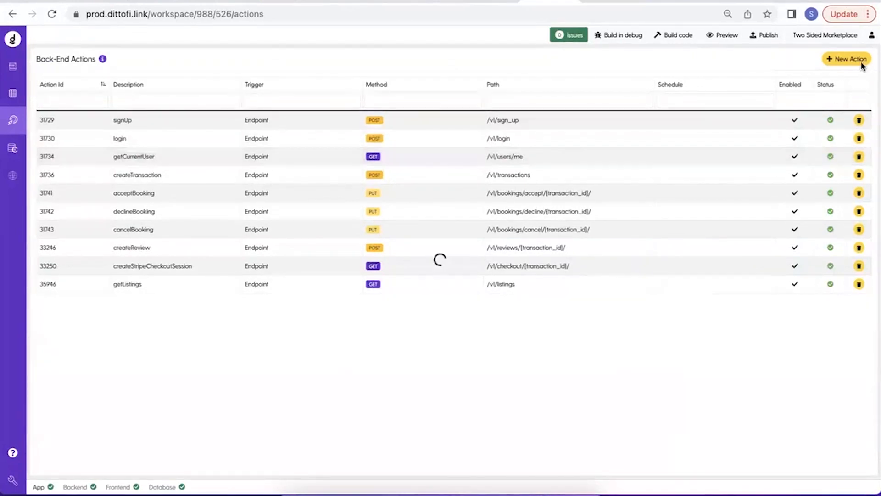
text(logout)
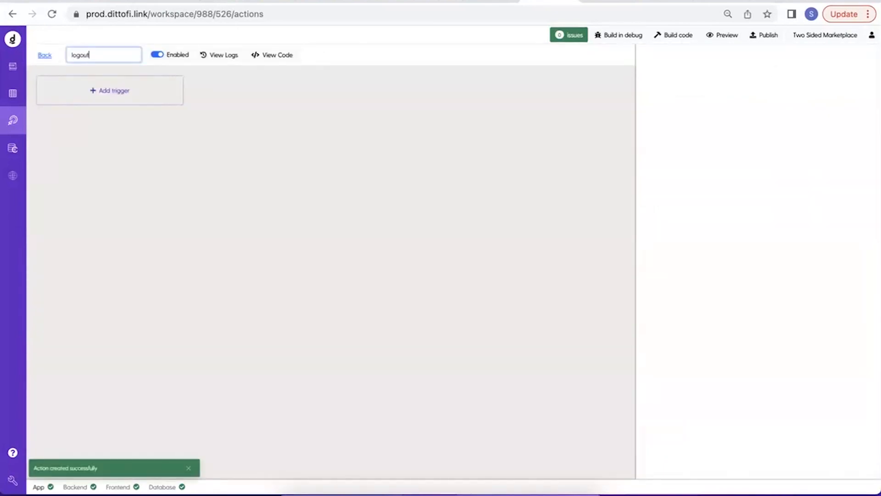
key(Return)
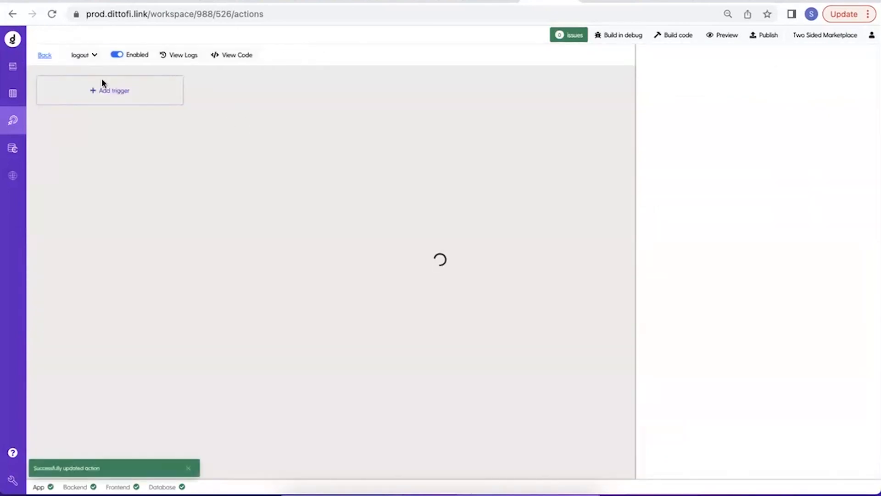
Give the logout action an endpoint trigger with the path /v1/logout.
click(133, 99)
click(107, 114)
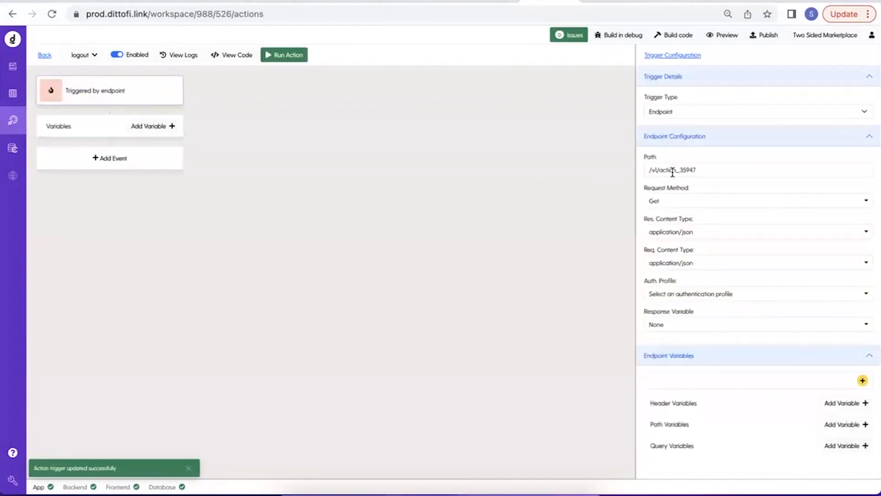
double_click(673, 171)
text(logout)
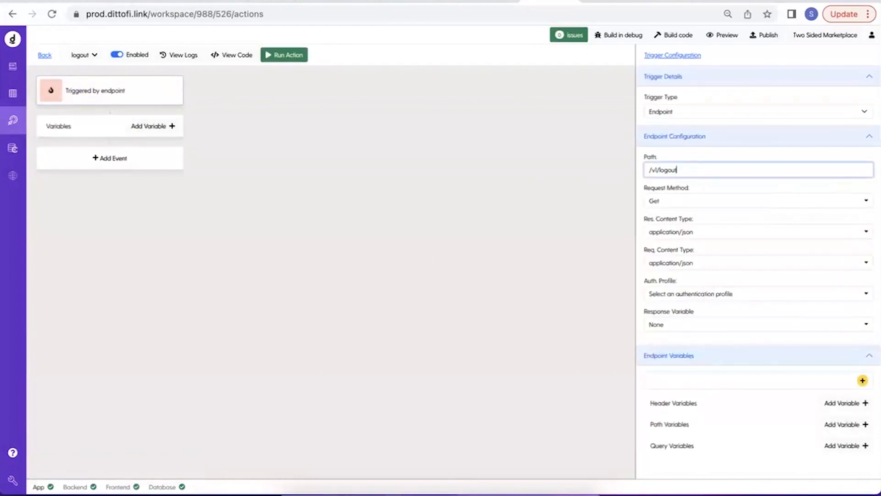
Add a Logout web user event to the logout action, save it and build the code.
click(153, 165)
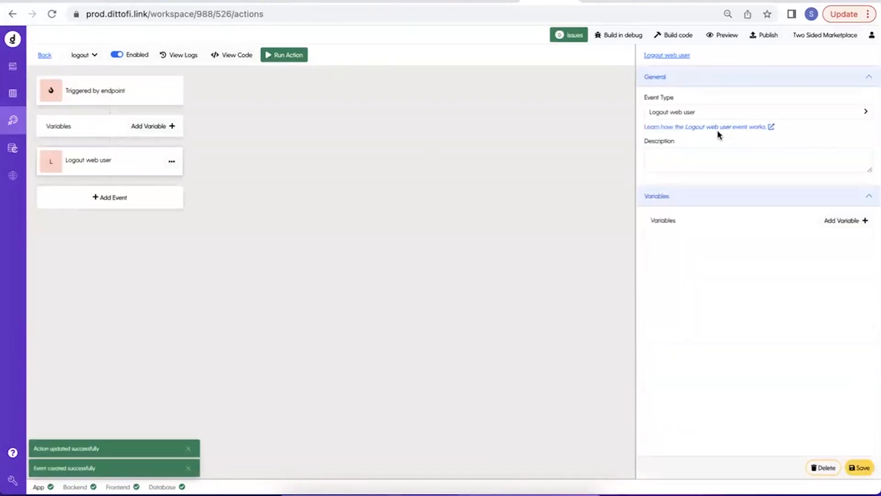
click(859, 465)
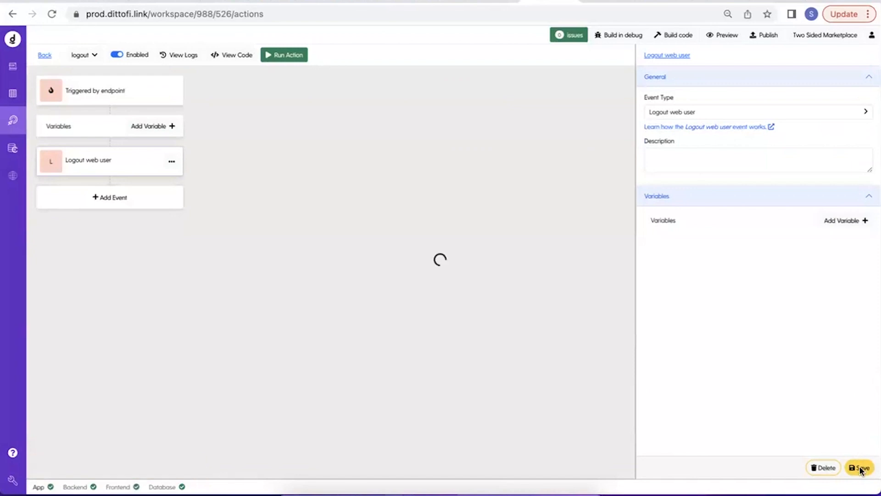
click(679, 37)
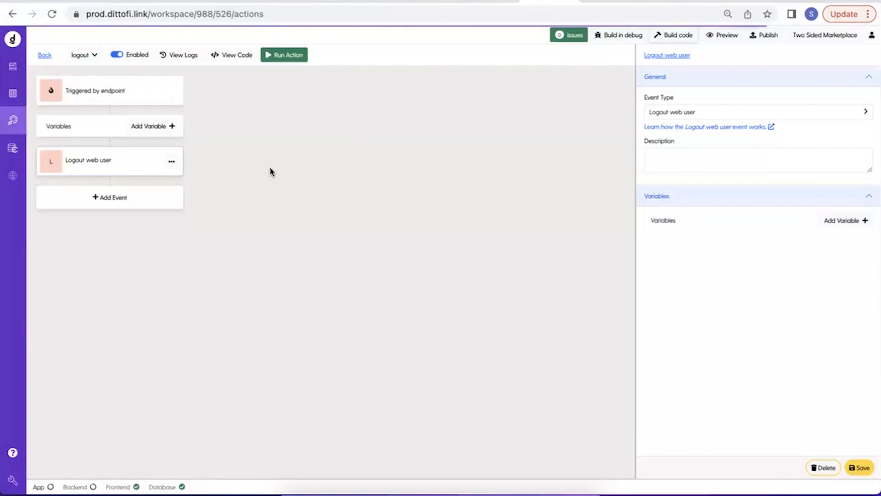
Reopen the logout action from the re-sorted back-end actions list and run it.
click(44, 55)
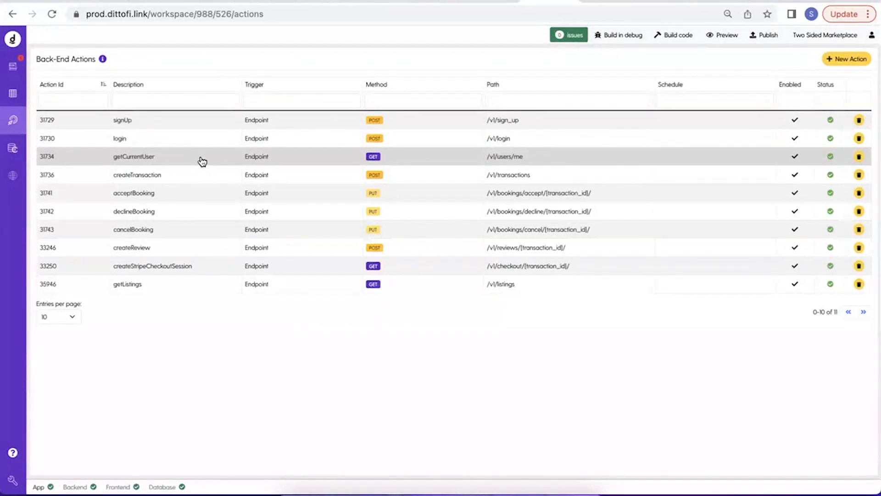
click(88, 86)
click(167, 121)
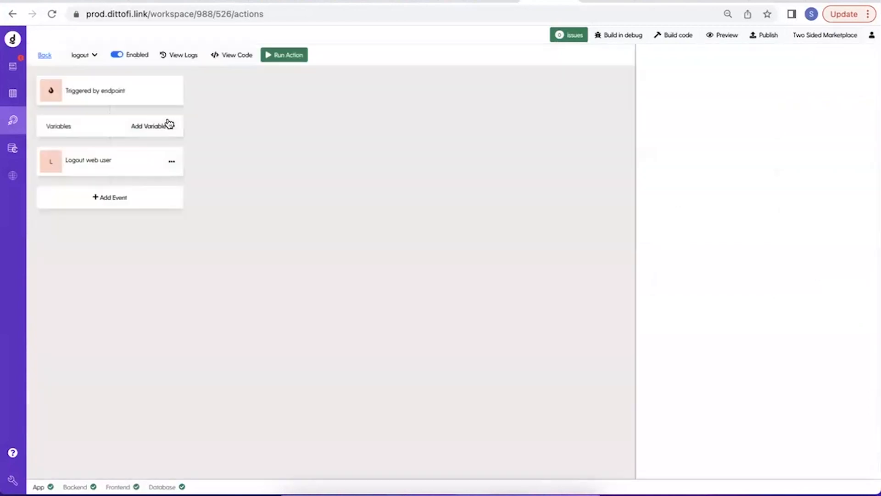
click(290, 57)
click(862, 469)
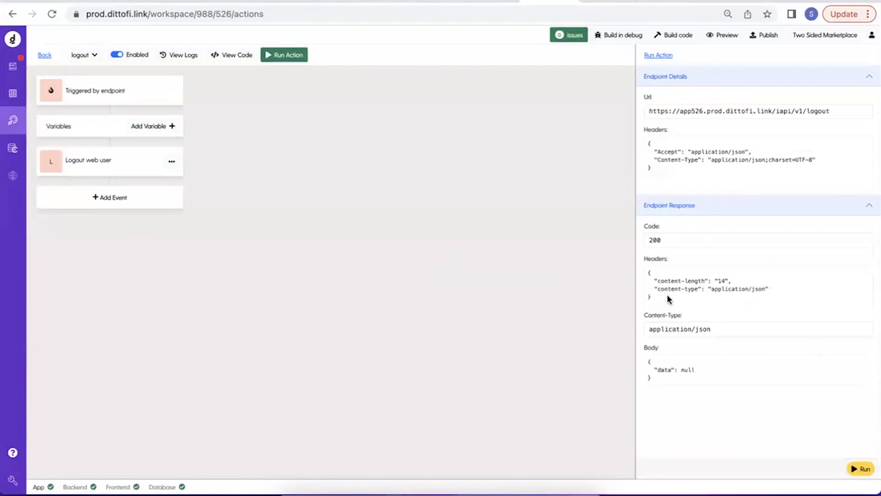
Run the back-end getCurrentUser action, examine its response code and return to the front-end getCurrentUser action.
click(48, 56)
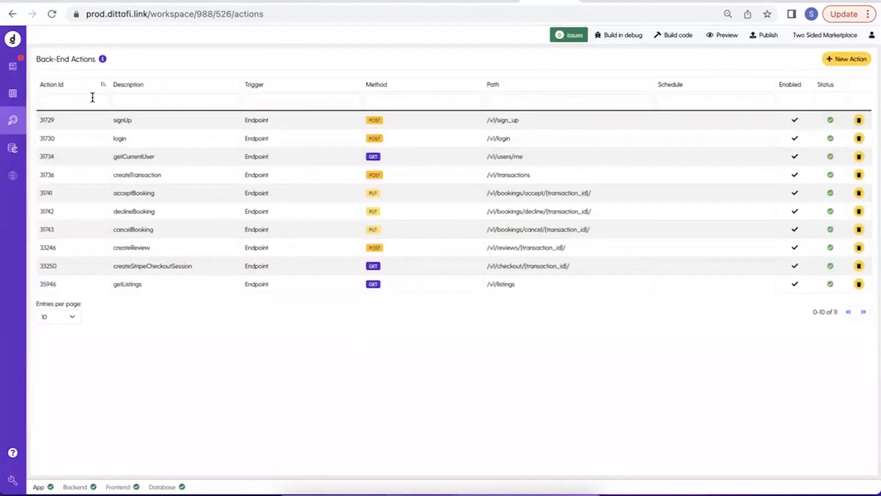
click(144, 159)
click(315, 56)
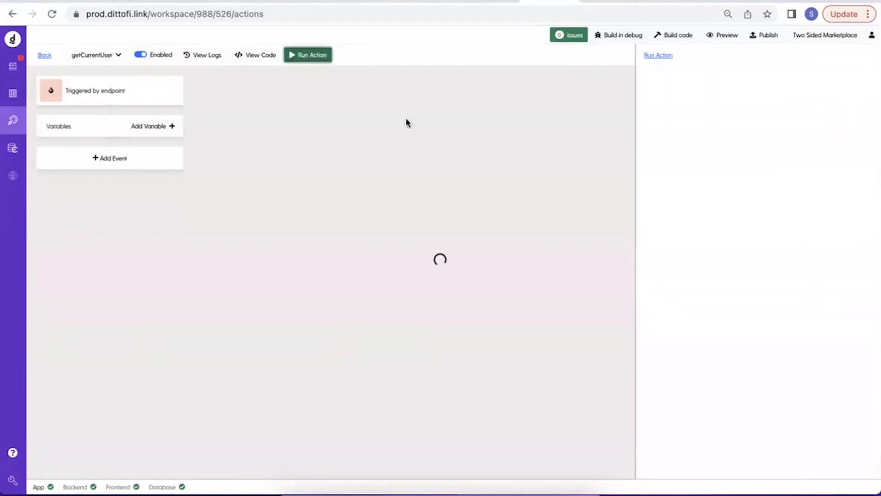
click(859, 468)
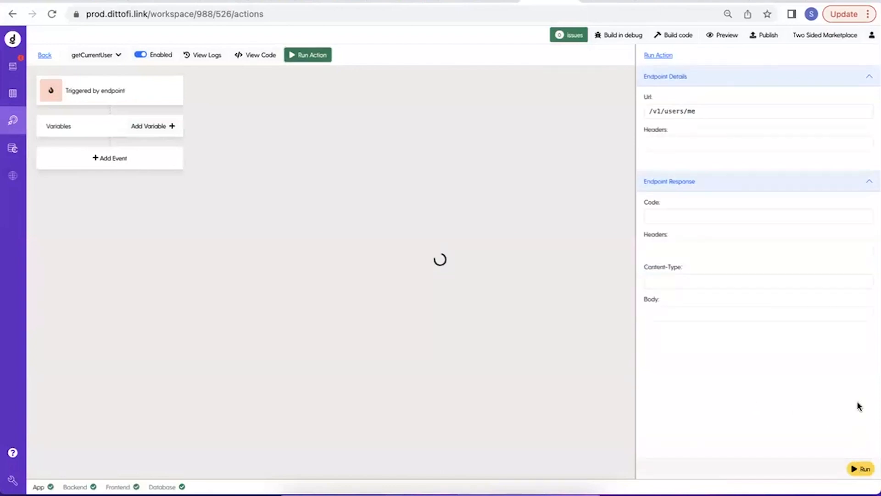
double_click(661, 238)
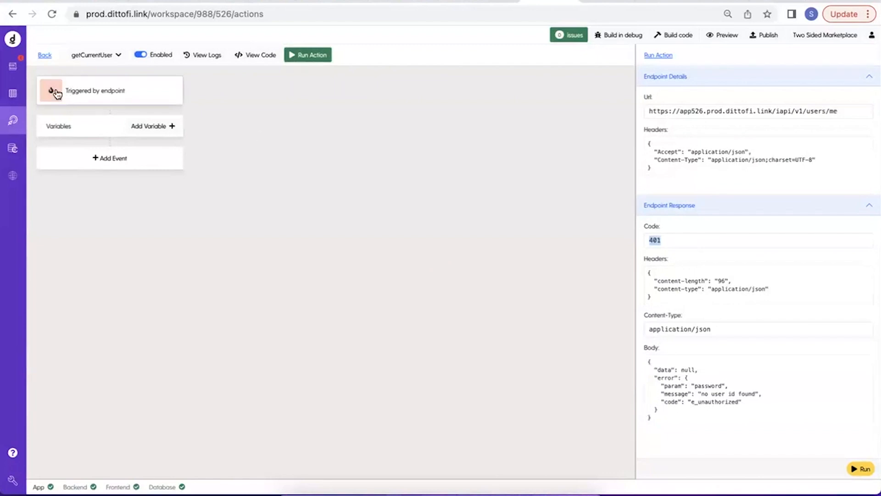
click(11, 69)
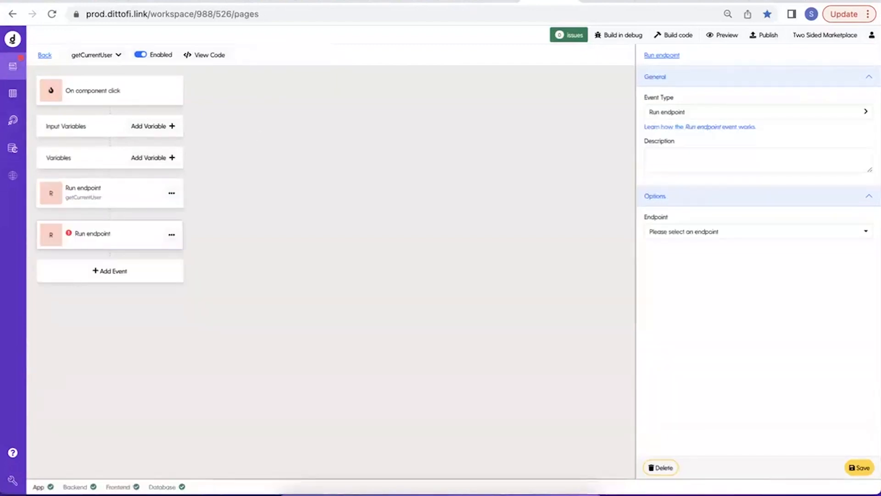
click(767, 112)
mouse_move(723, 165)
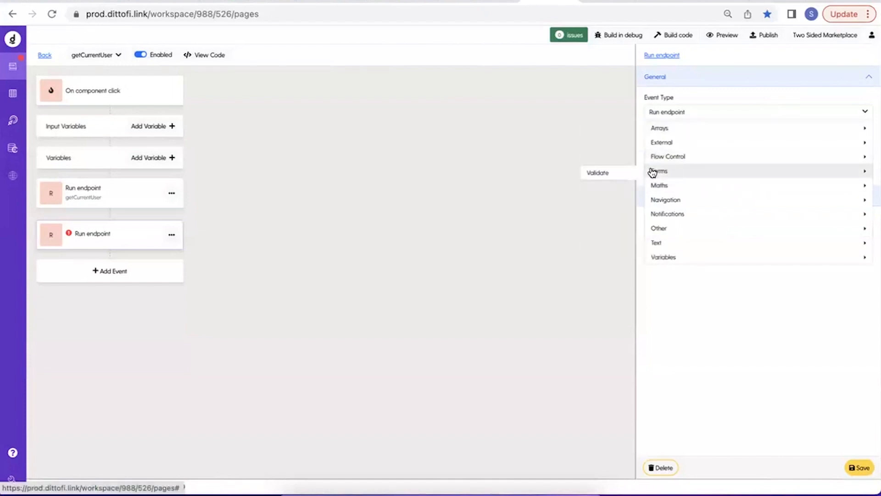
click(610, 159)
click(833, 221)
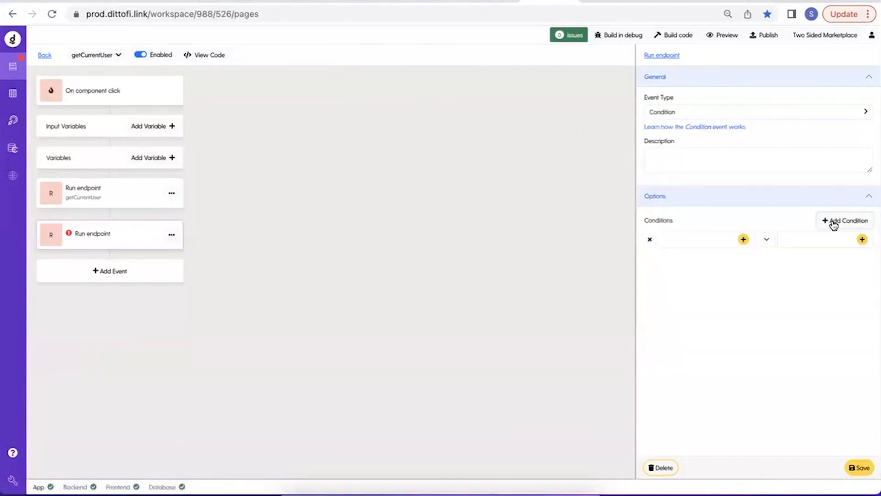
click(744, 239)
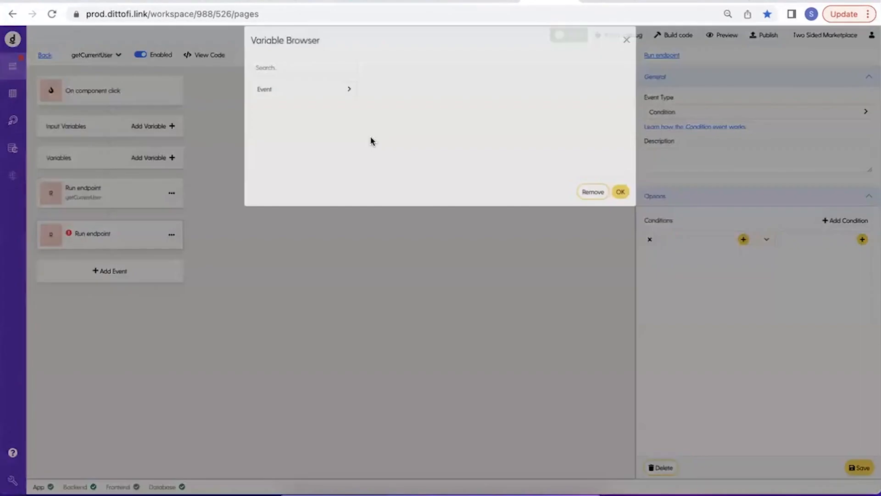
click(315, 105)
click(324, 141)
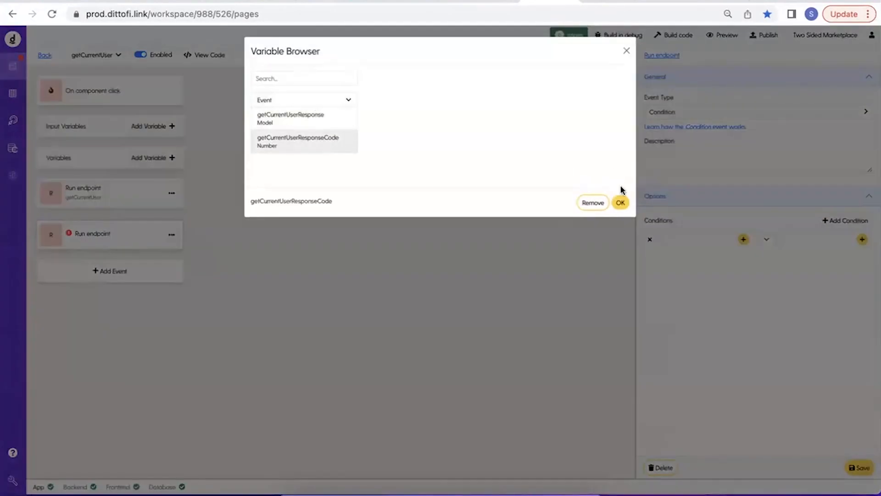
click(621, 203)
click(863, 239)
click(305, 76)
text(suc)
key(BackSpace)
key(BackSpace)
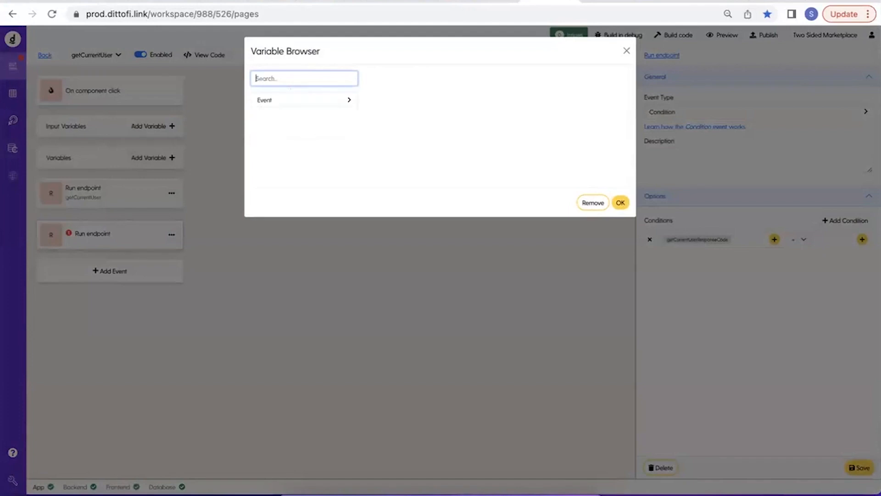
click(311, 97)
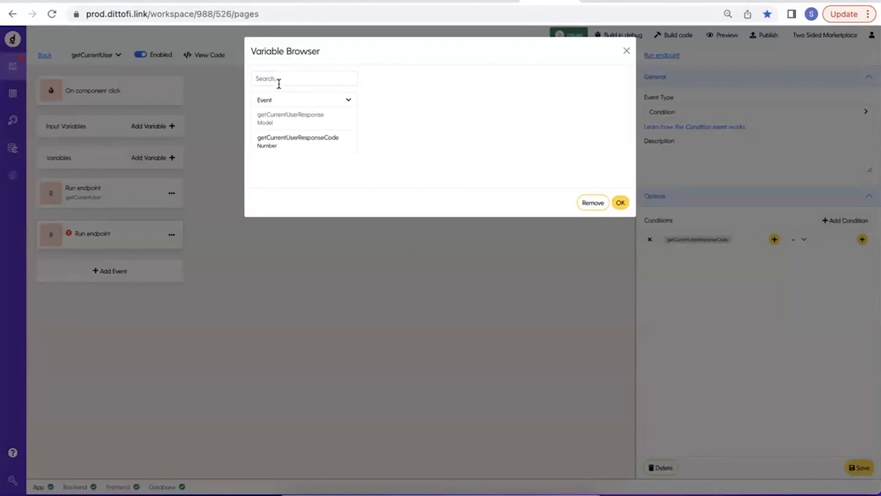
click(214, 93)
Leave the front-end action and start a new app variable named TWO_HUNDRED.
click(42, 57)
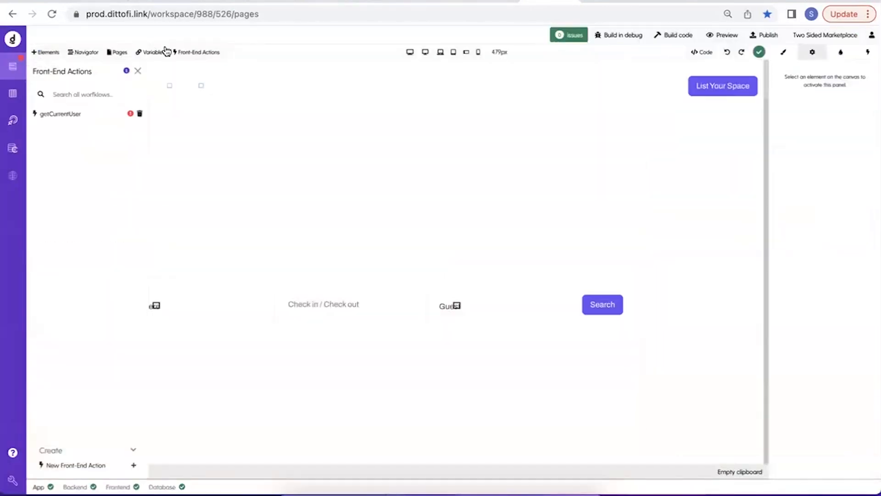
click(152, 51)
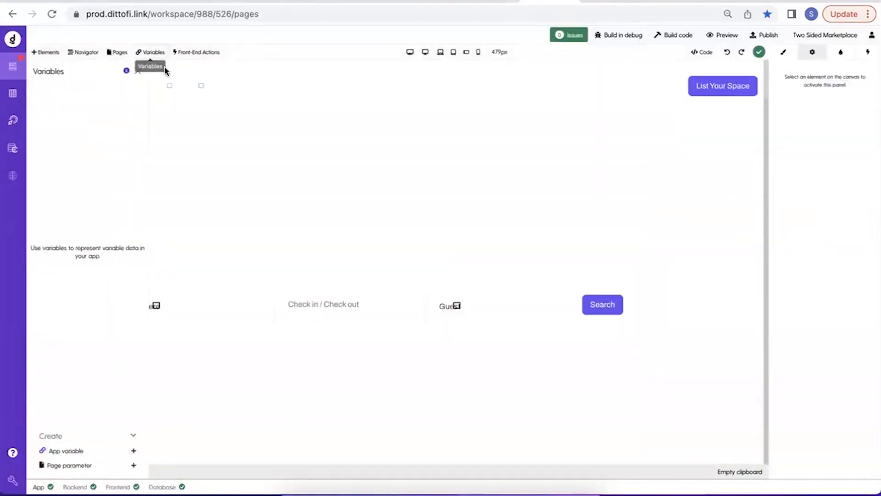
click(95, 454)
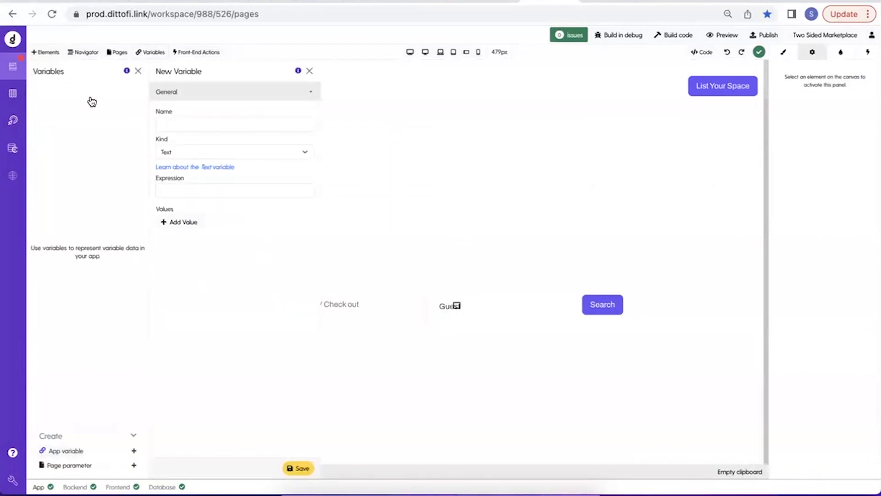
click(151, 52)
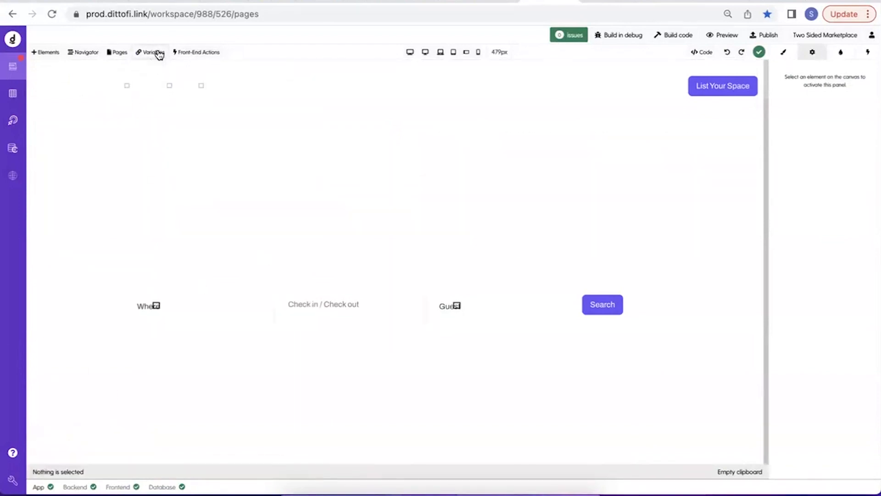
click(101, 449)
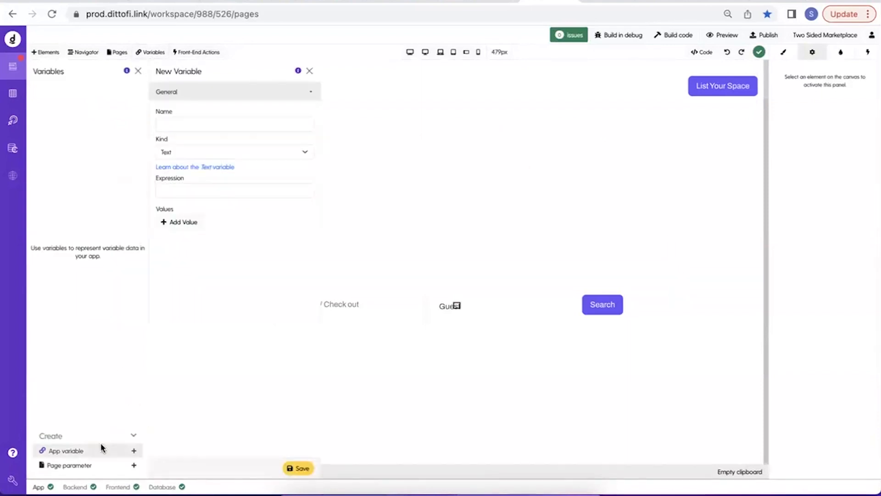
click(229, 124)
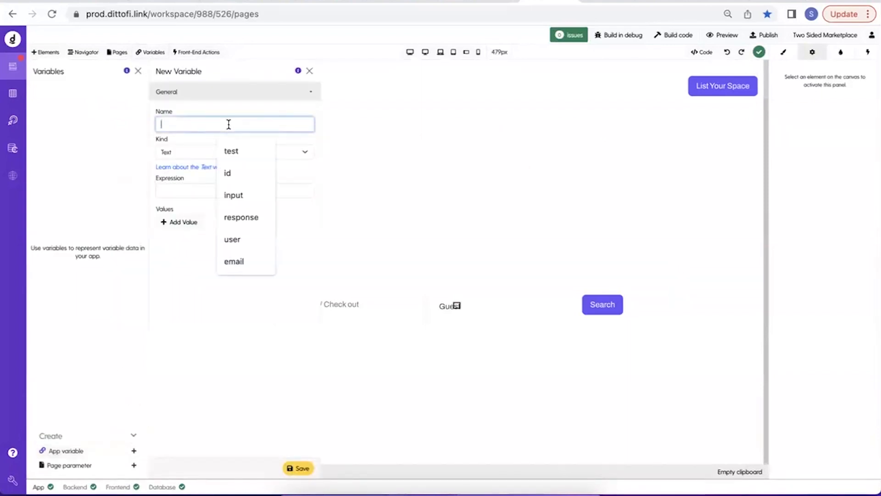
text(TWO_)
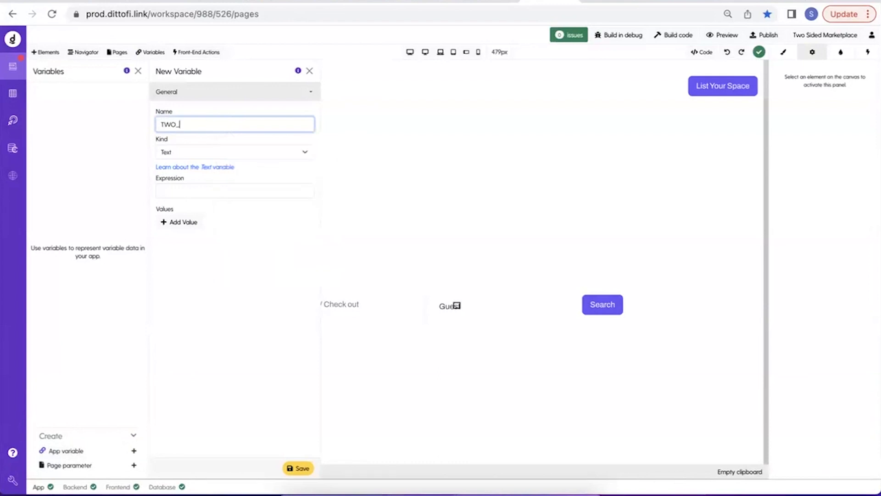
text(HUNDRED)
Set the new variable's kind to Number and its expression to 200, and save it.
click(209, 152)
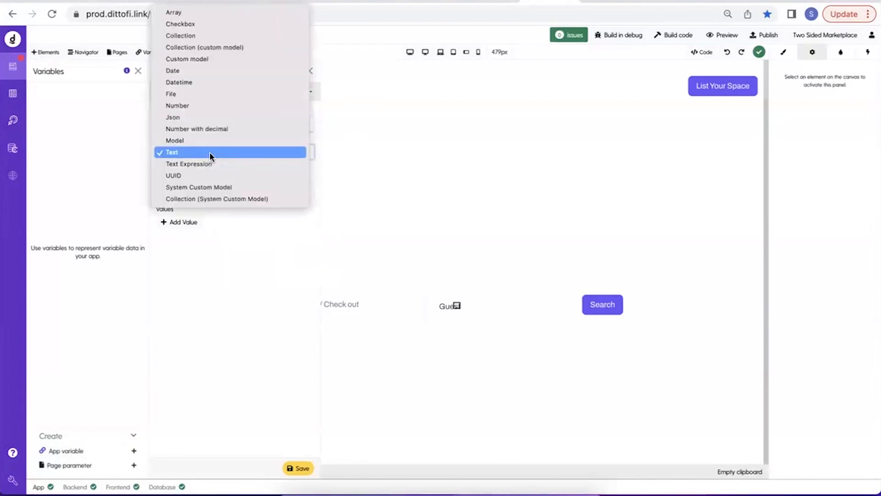
click(178, 106)
click(163, 188)
text(200)
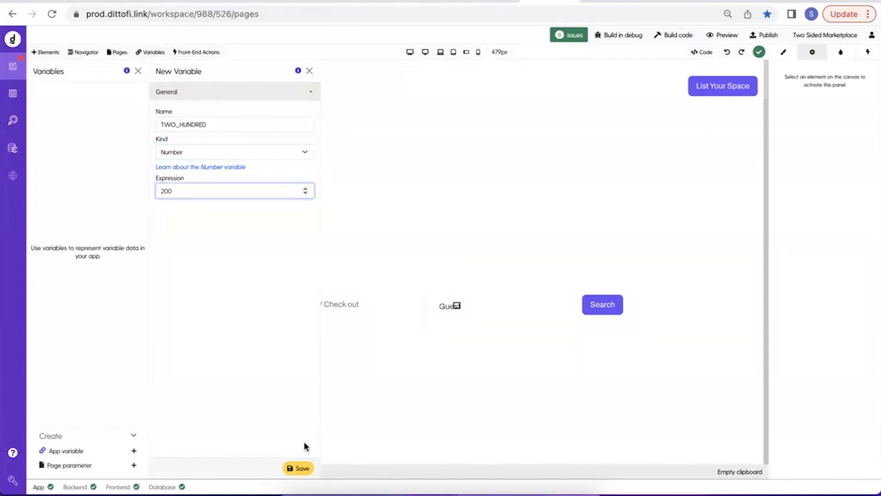
click(290, 467)
In the front-end getCurrentUser action, change the second Run endpoint event to a Condition event and add an empty condition.
click(197, 53)
click(104, 110)
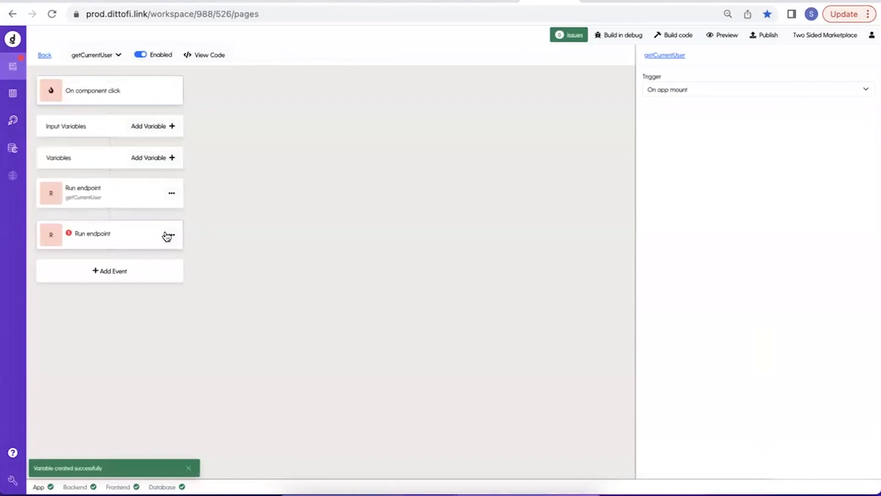
click(124, 241)
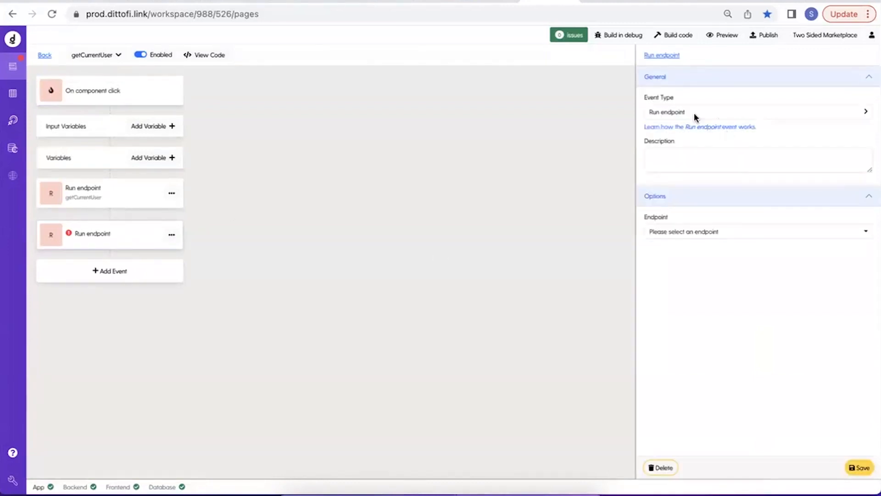
click(692, 117)
mouse_move(690, 161)
click(611, 159)
click(848, 220)
Set the first operand of the condition to the event variable getCurrentUserResponseCode.
click(743, 239)
click(317, 99)
click(315, 138)
click(621, 202)
Set the second operand of the condition to the TWO_HUNDRED variable.
click(862, 239)
click(329, 79)
text(su)
key(BackSpace)
key(BackSpace)
text(tw)
click(311, 112)
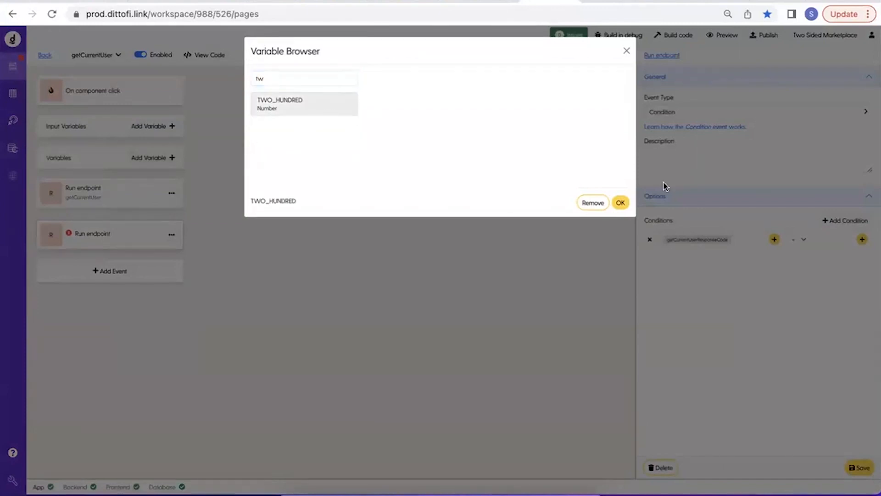
click(620, 202)
Describe the Condition event as "if responsCode = 200" and save it.
click(711, 168)
text(if responsCode = 200)
click(858, 467)
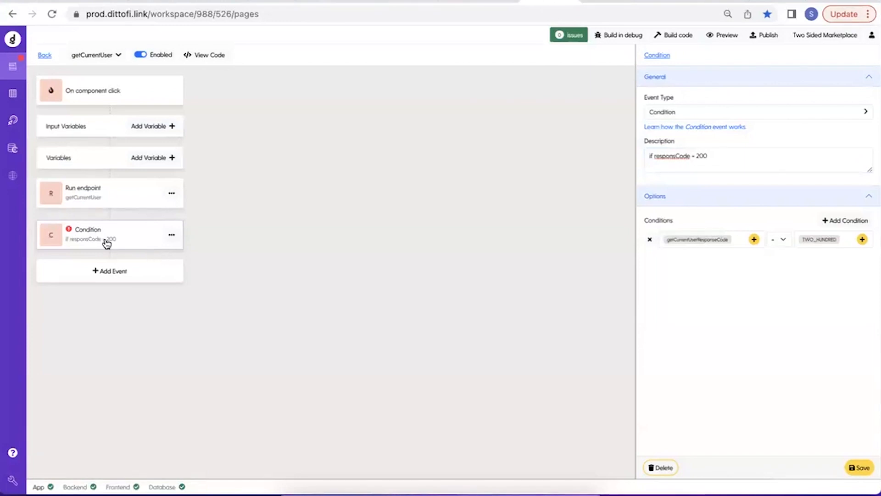
Create and save a new app variable named isLoggedIn of kind Checkbox, leaving its expression unchecked.
click(45, 56)
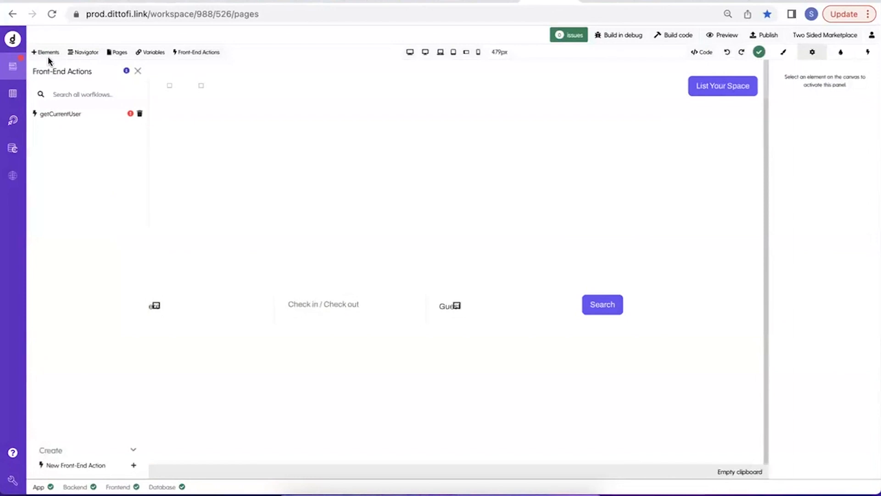
click(159, 53)
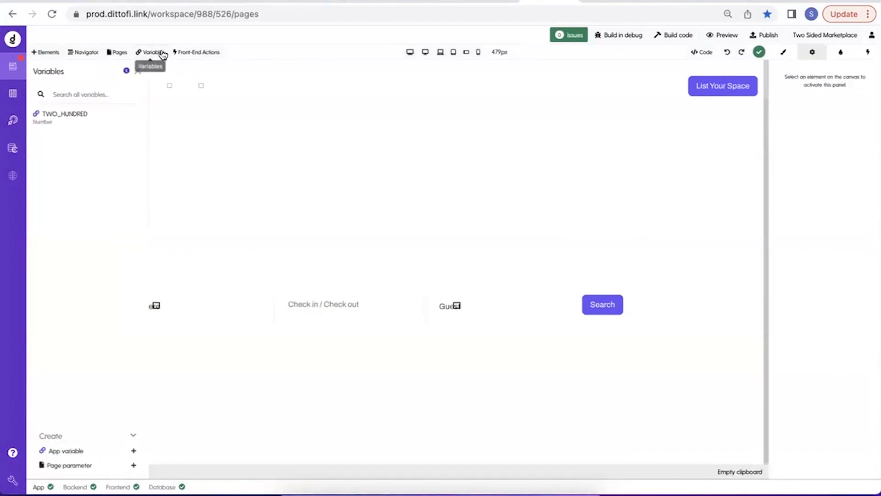
click(79, 451)
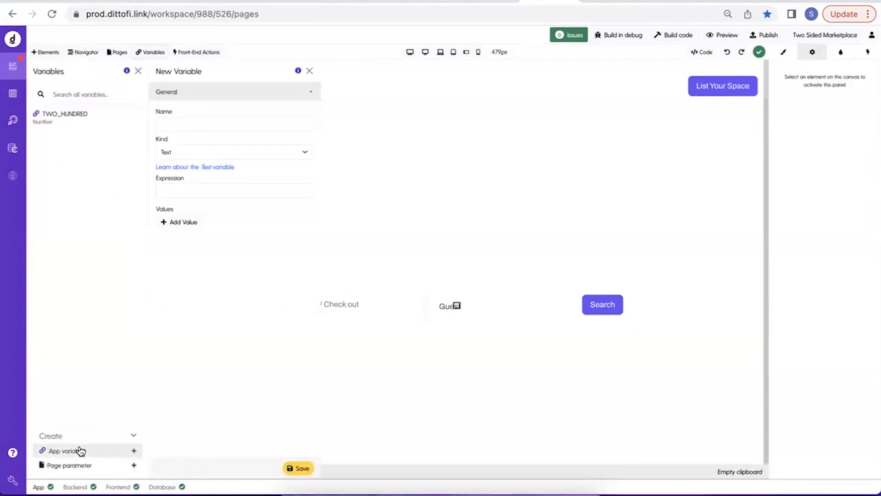
click(231, 152)
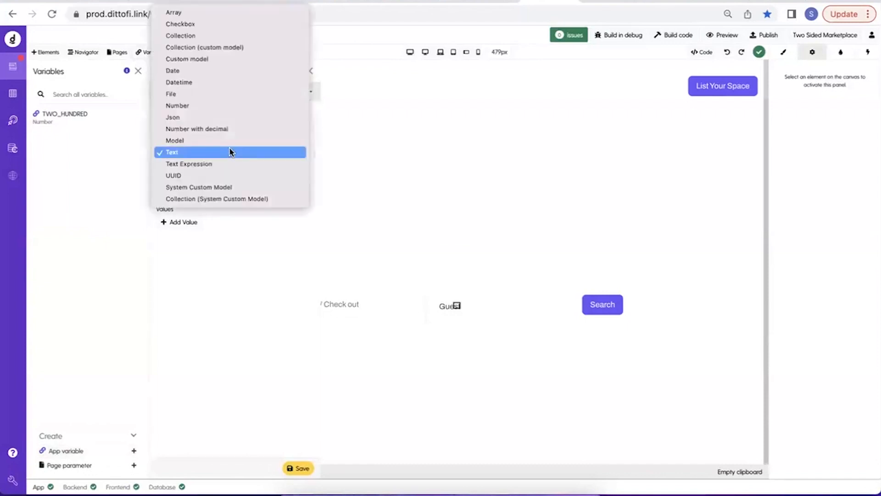
click(228, 24)
click(201, 125)
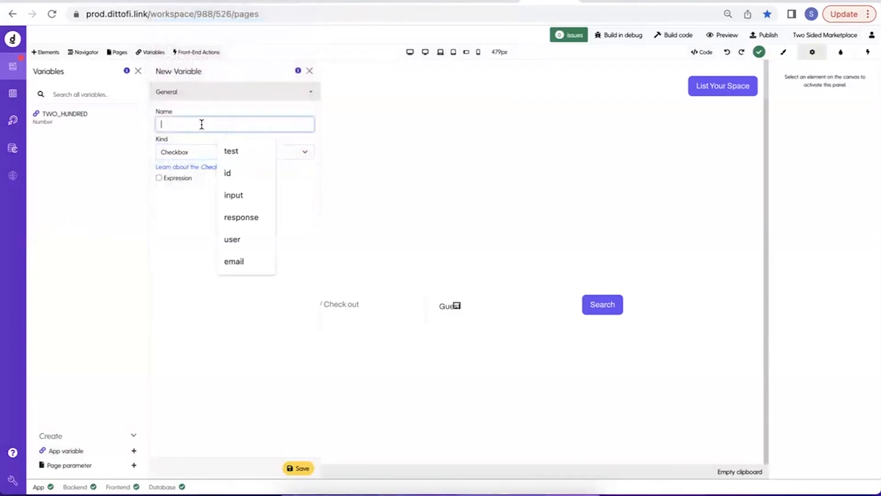
text(isLoggedIn)
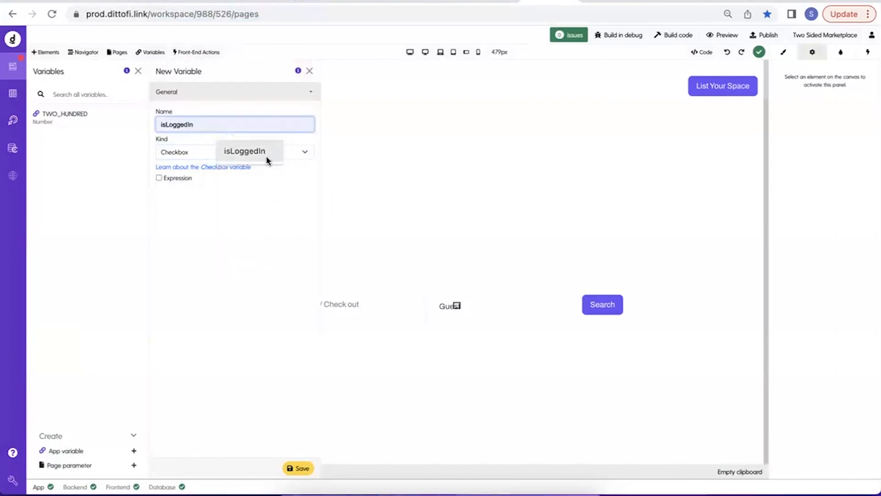
click(268, 158)
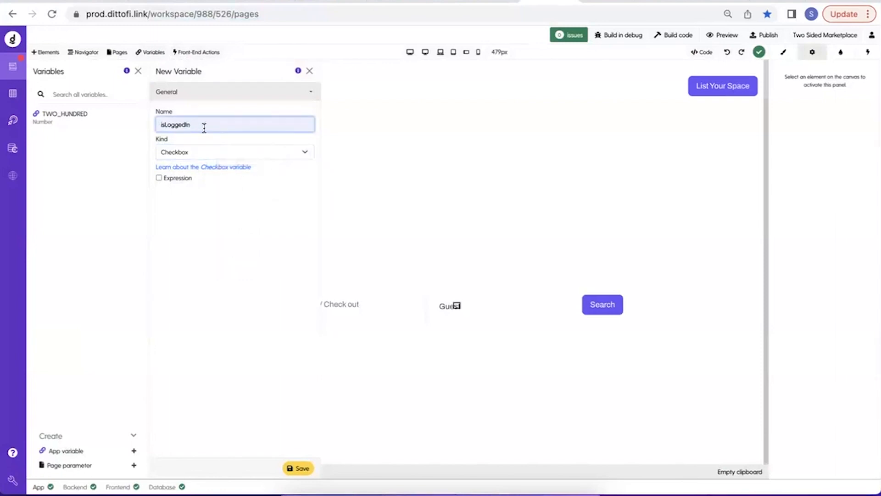
click(303, 468)
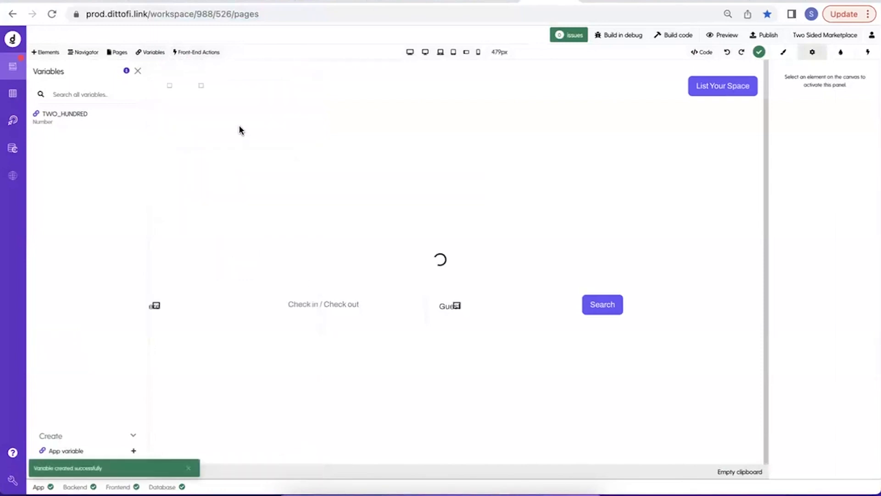
Review the isLoggedIn variable's settings and the Run endpoint and Condition events of the front-end getCurrentUser action.
click(95, 123)
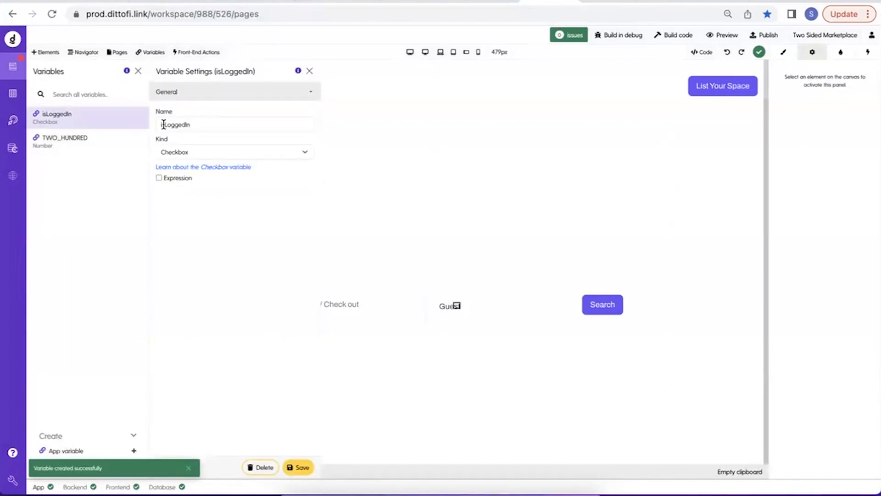
drag(163, 125, 254, 123)
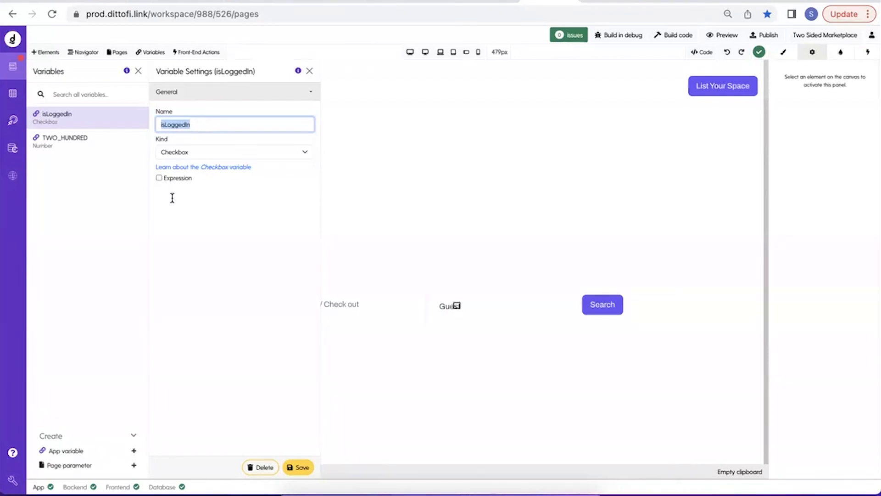
click(216, 56)
click(93, 114)
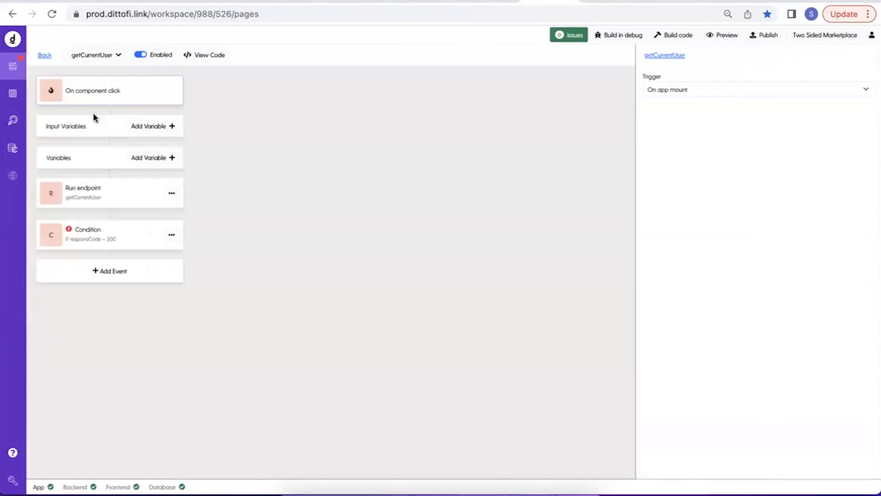
click(135, 196)
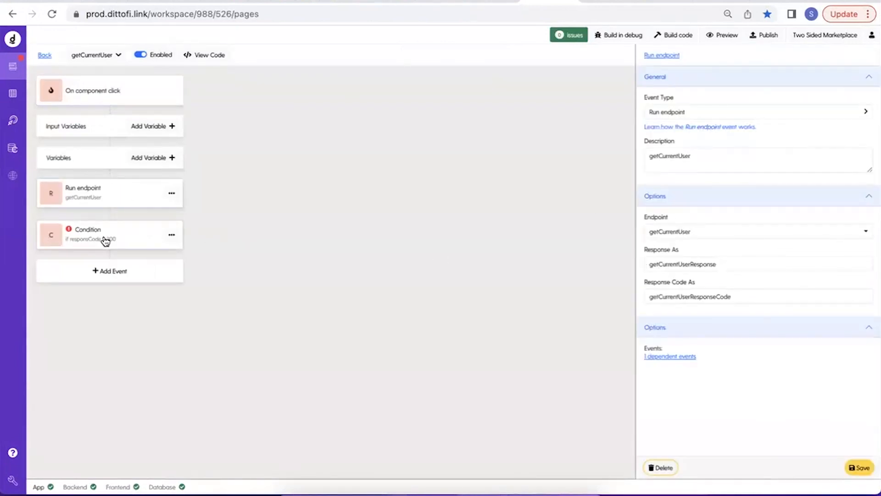
click(104, 240)
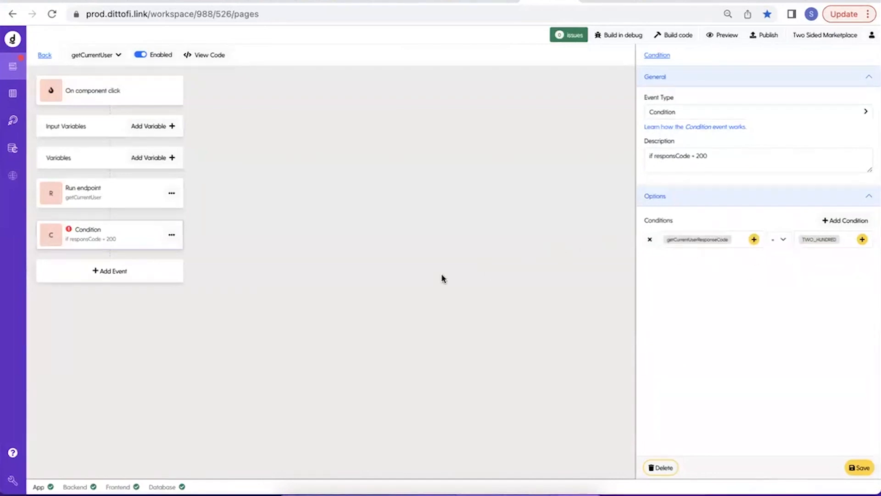
click(45, 56)
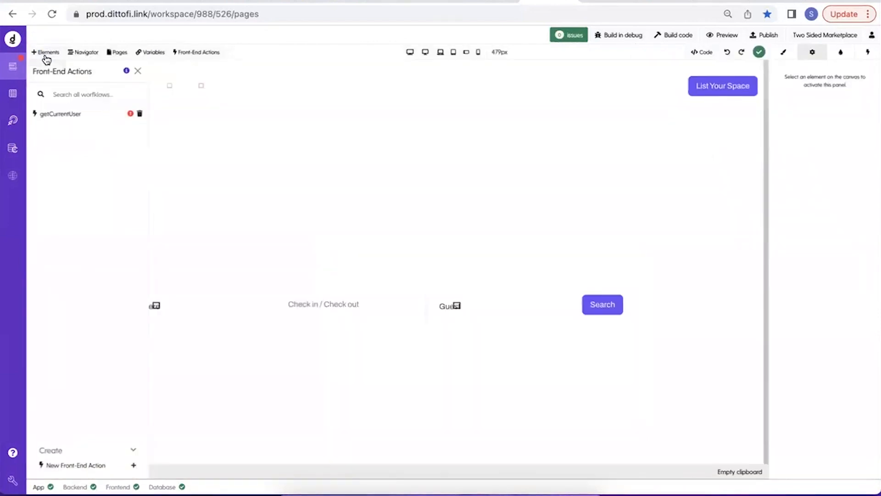
click(150, 51)
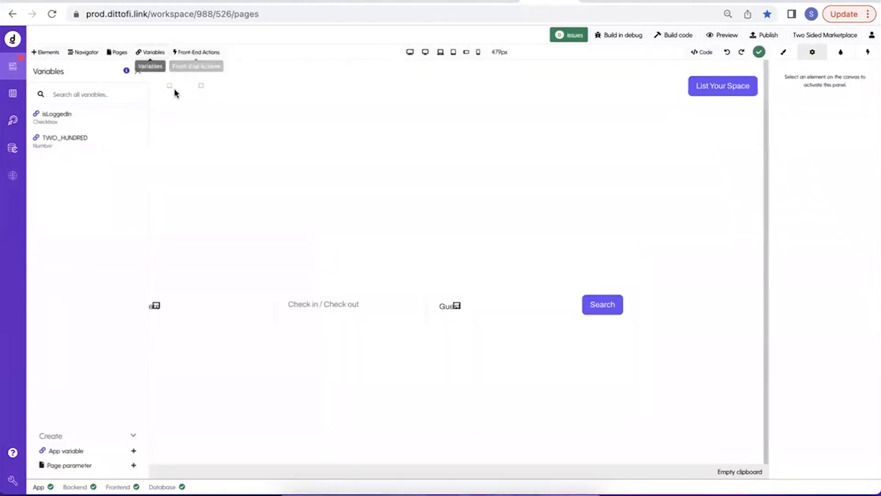
click(97, 127)
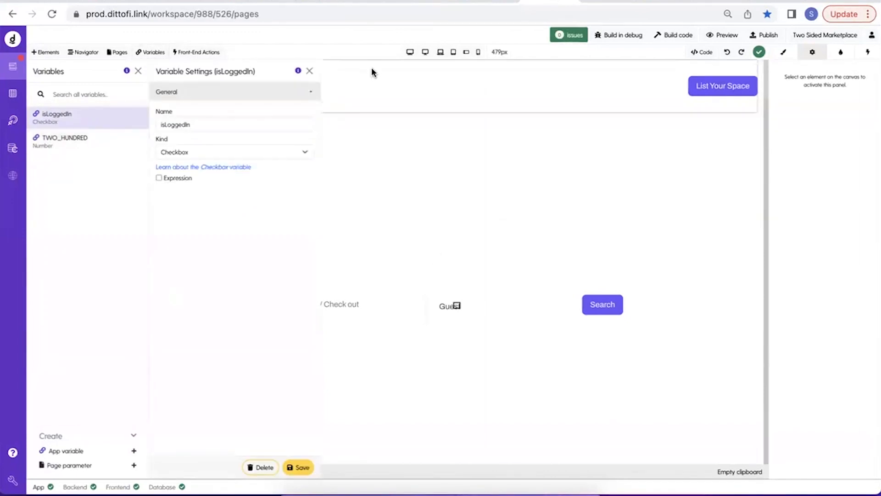
click(309, 70)
click(290, 100)
Create and save a new app variable named TRUE of kind Checkbox with its expression checked.
click(66, 445)
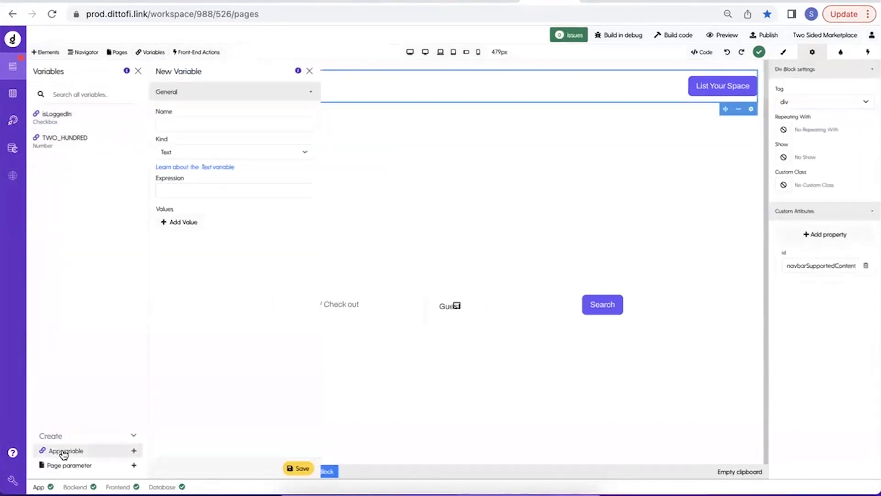
click(235, 119)
text(True)
click(188, 152)
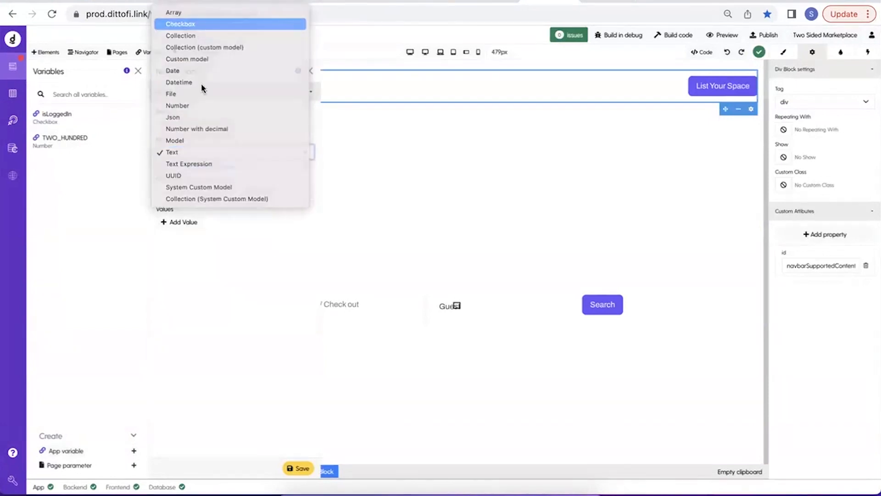
click(208, 23)
click(159, 179)
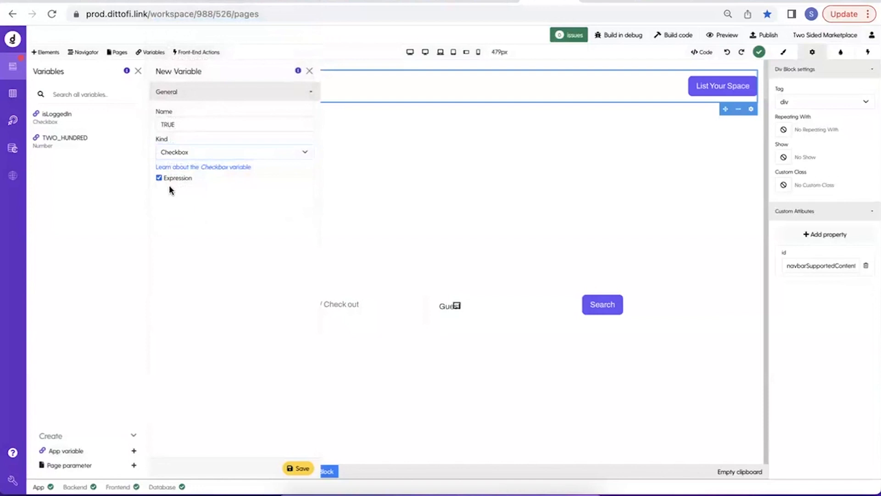
click(297, 468)
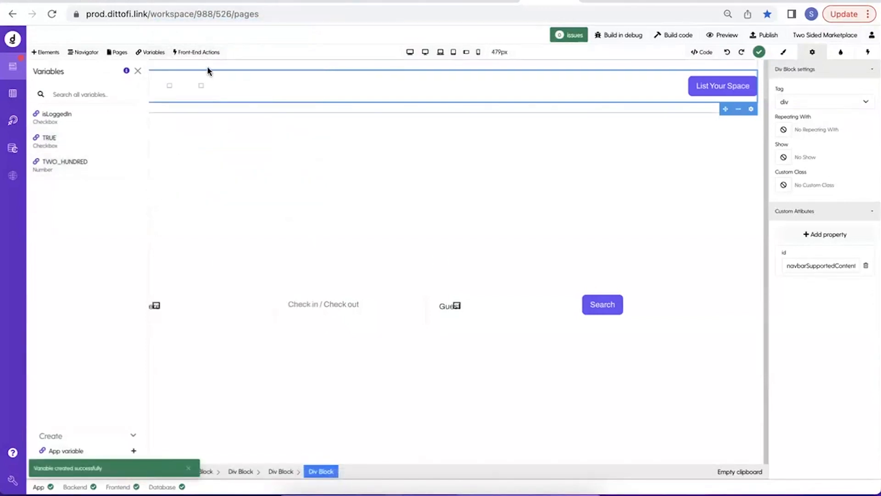
In the front-end getCurrentUser action, add an event to the Condition's true branch and change its type to Set field.
click(207, 52)
click(88, 120)
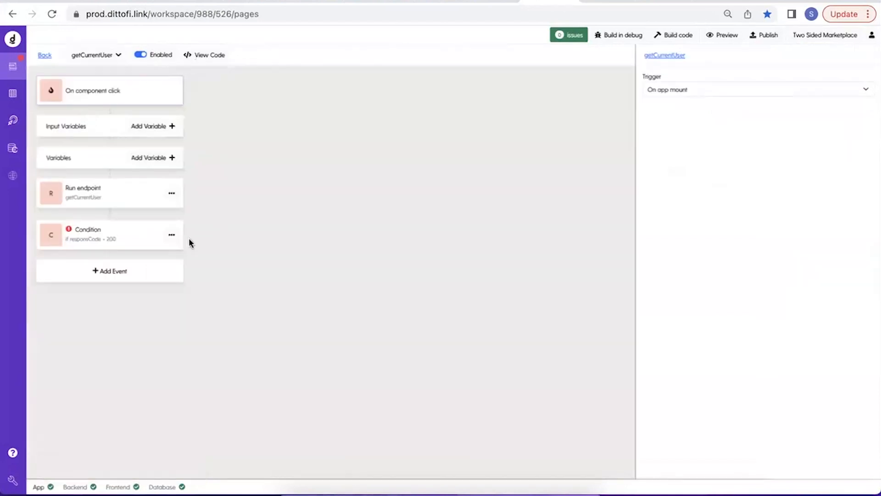
click(171, 235)
click(200, 275)
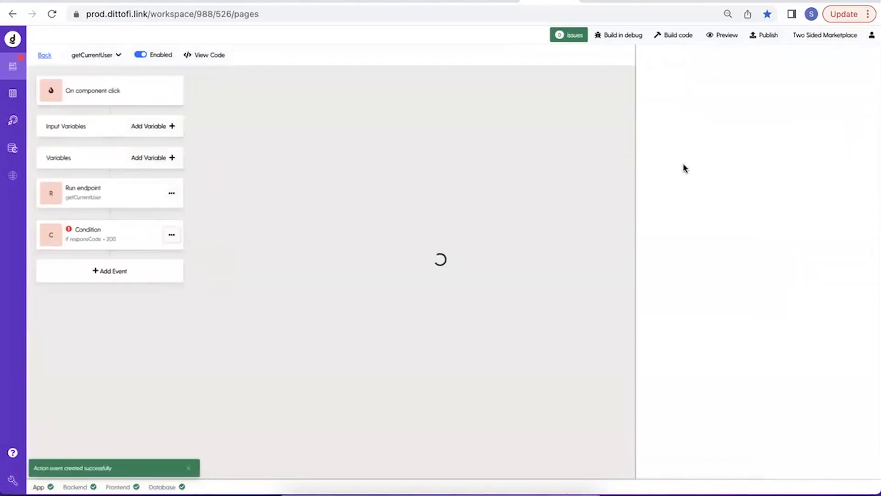
click(688, 113)
mouse_move(689, 258)
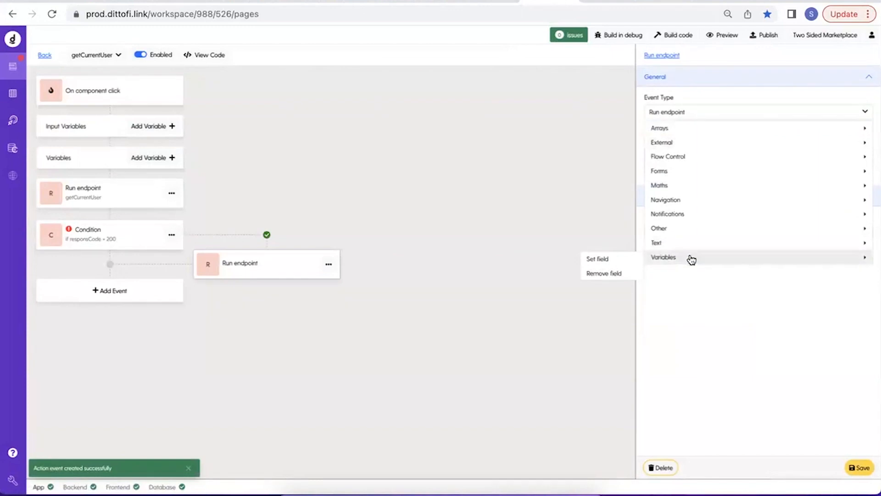
click(621, 258)
Choose isLoggedIn as the variable that the Set field event assigns.
click(862, 232)
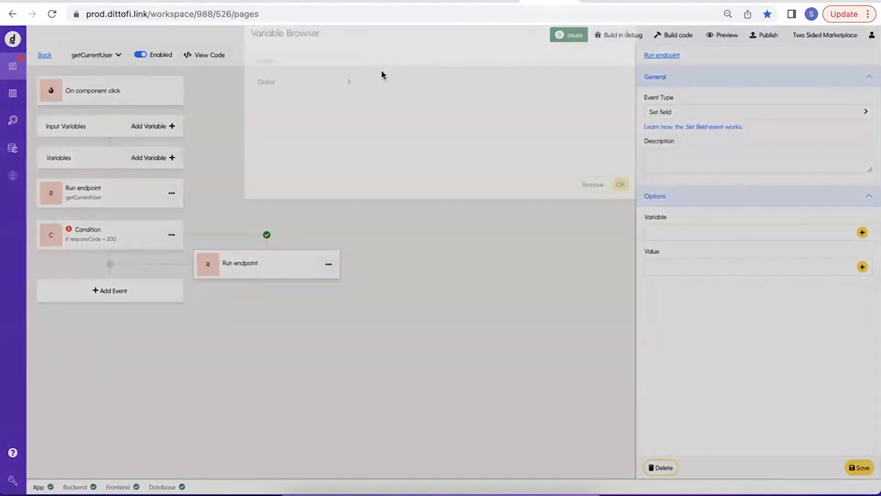
click(318, 78)
text(is)
click(315, 100)
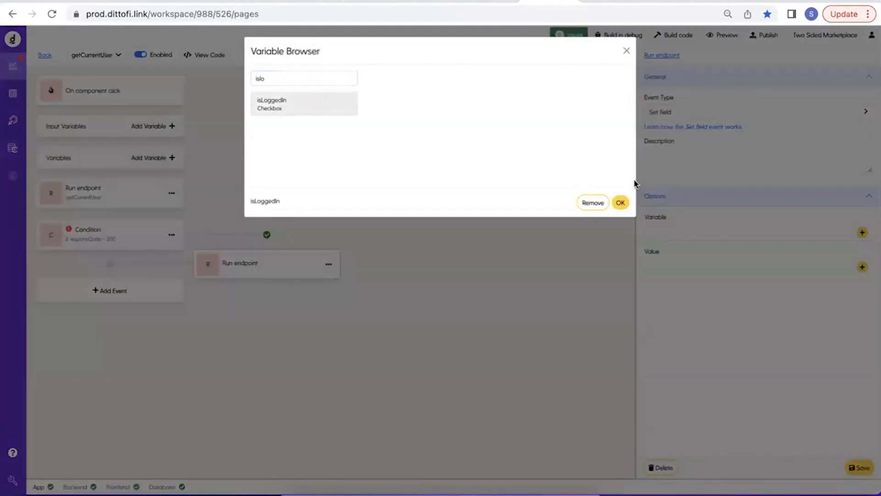
click(620, 203)
Set the Set field event's value to TRUE, describe it as "isLoggedIn = true" and save it.
click(863, 266)
click(314, 78)
text(true)
click(291, 109)
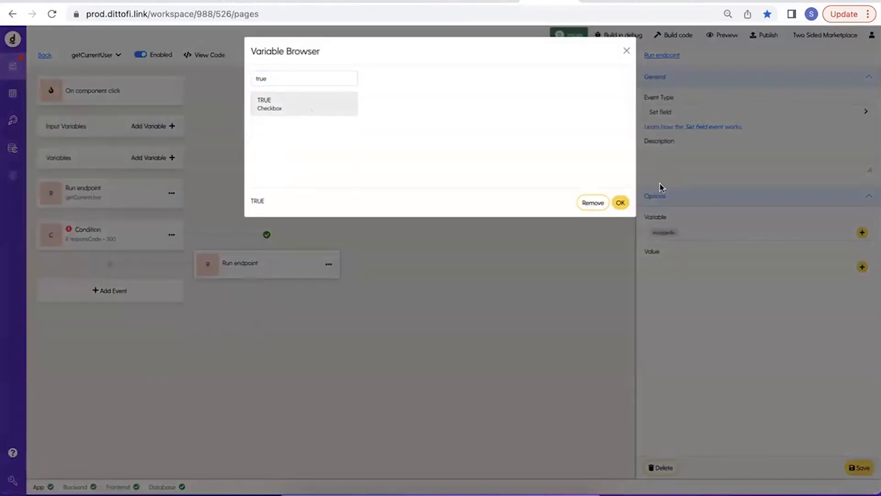
click(621, 203)
click(670, 167)
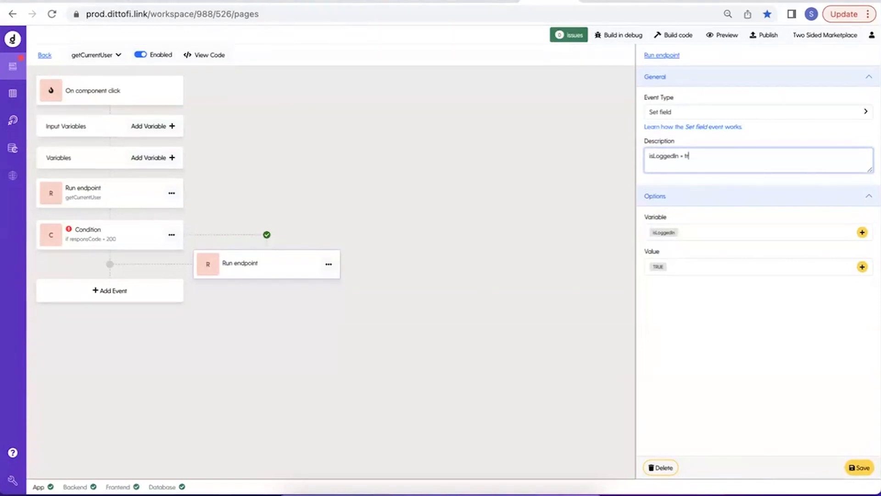
click(859, 467)
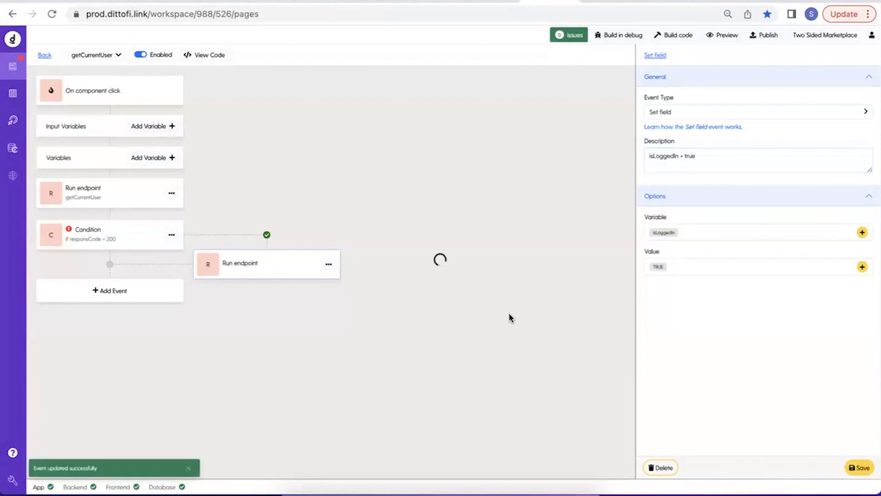
Examine the endpoint response code of the back-end getCurrentUser action, and return to the front-end action.
click(141, 203)
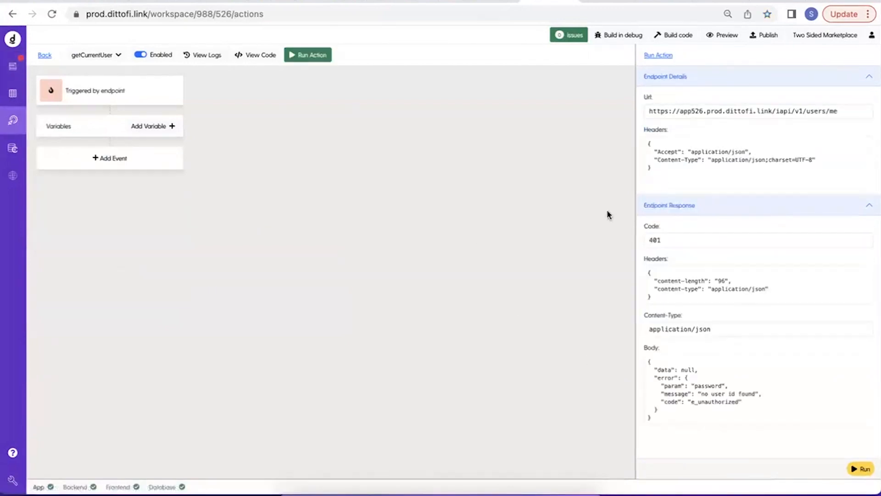
drag(651, 245, 696, 239)
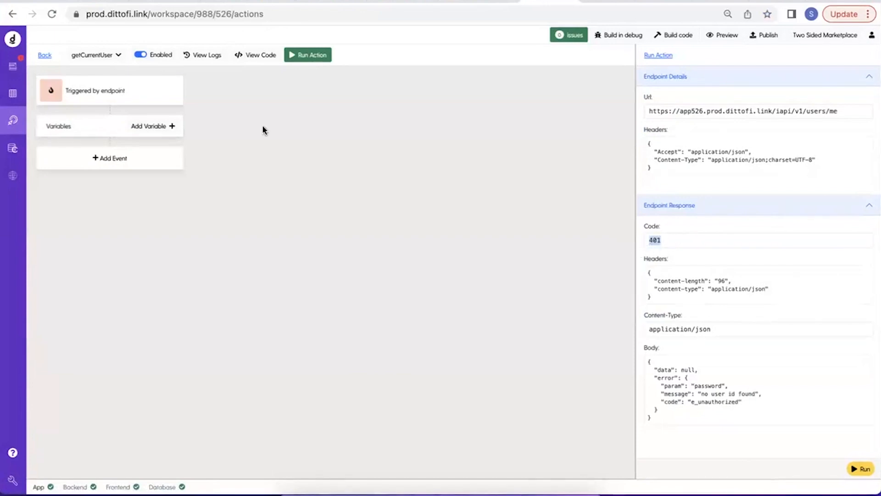
click(8, 70)
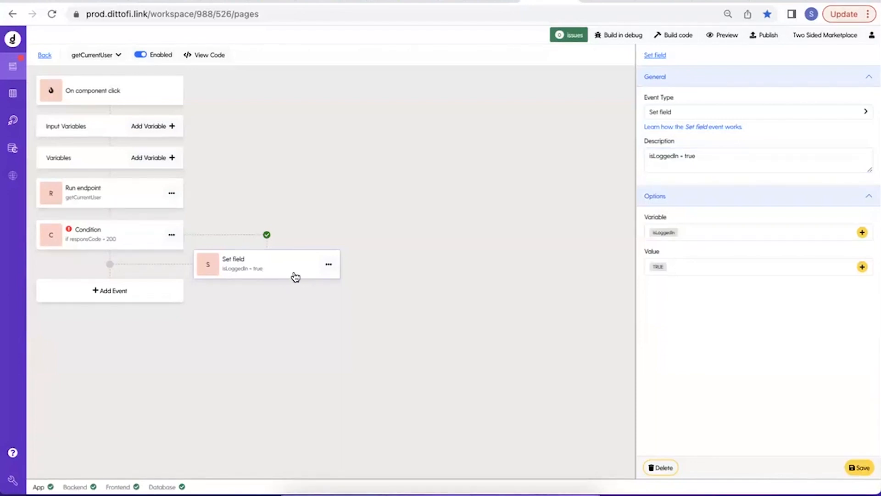
Start a new app variable of kind Model based on the users model.
click(45, 56)
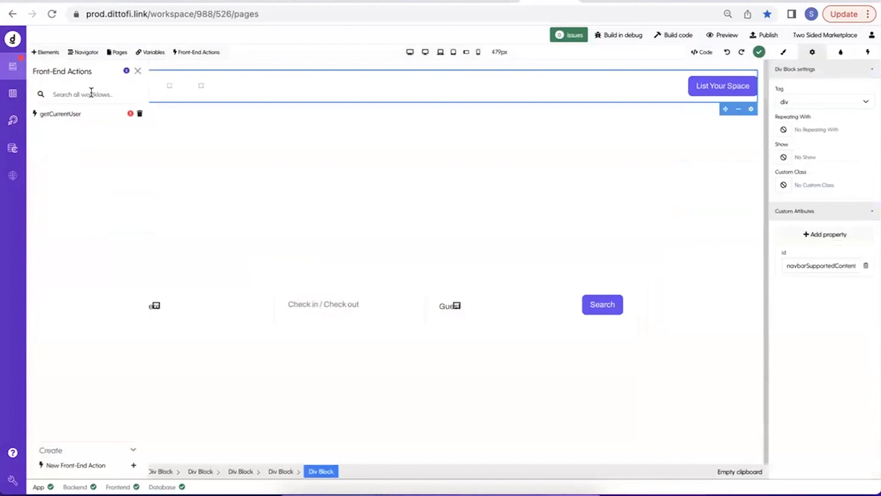
click(163, 54)
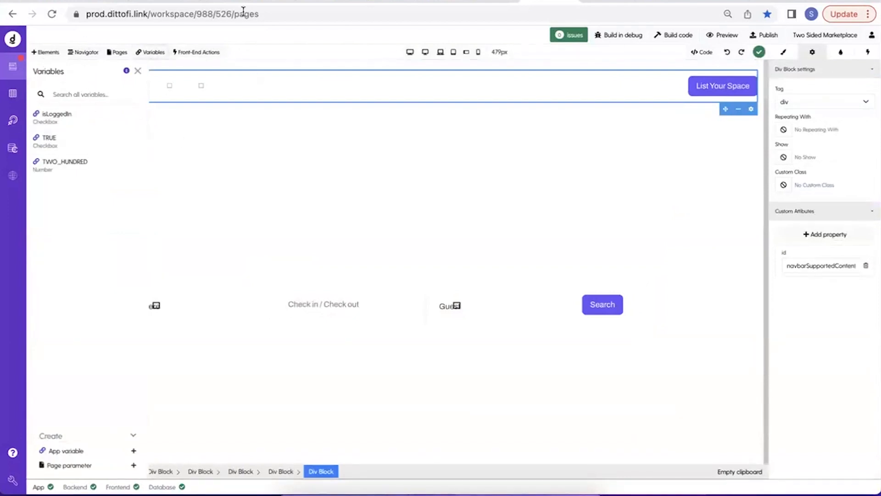
click(116, 454)
click(234, 147)
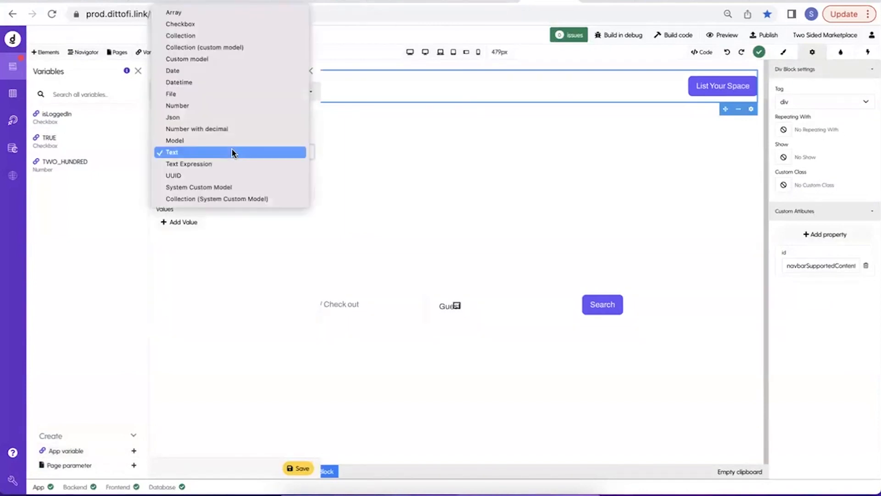
click(234, 140)
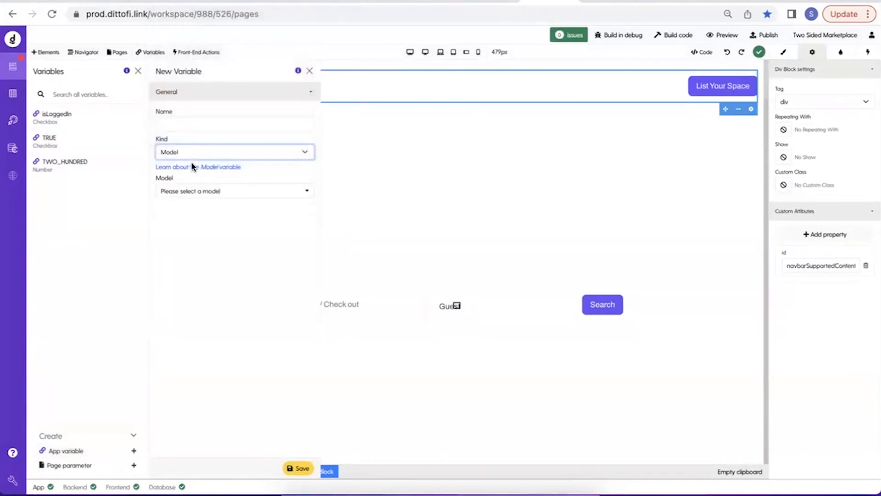
click(184, 193)
text(uiser)
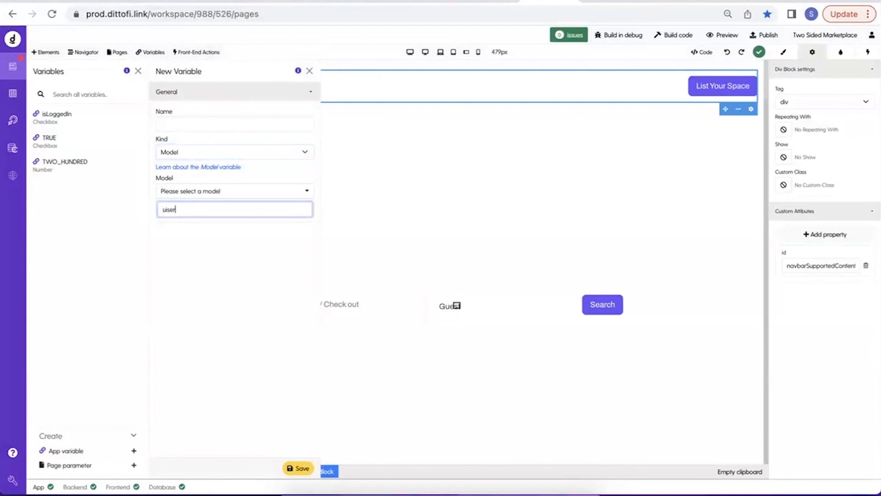
key(BackSpace)
text(ser)
click(181, 224)
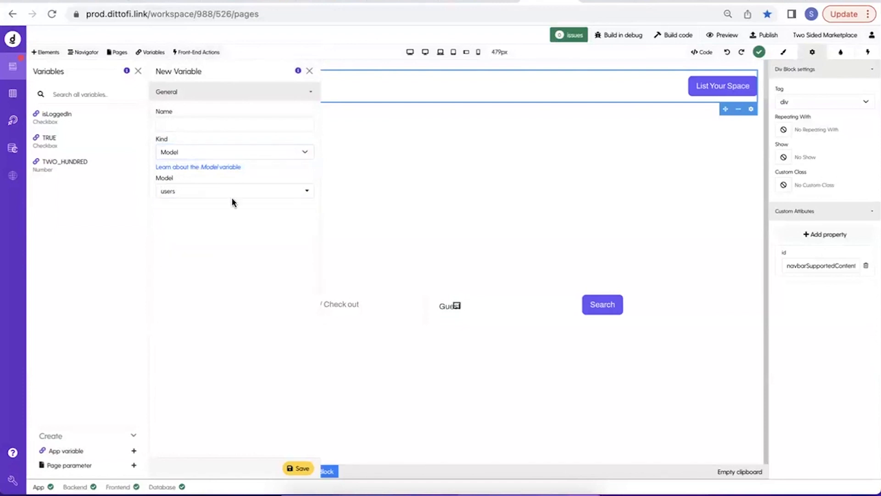
Name the new model variable currentUser and save it.
click(209, 124)
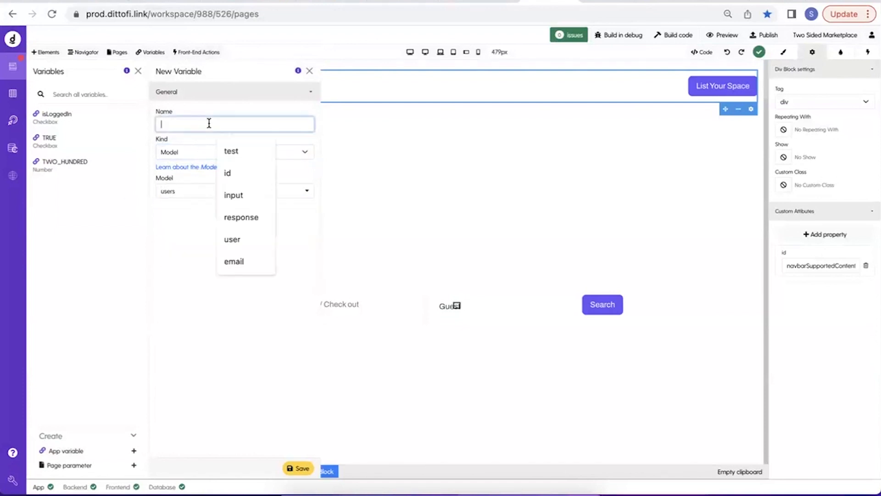
text(currentUser)
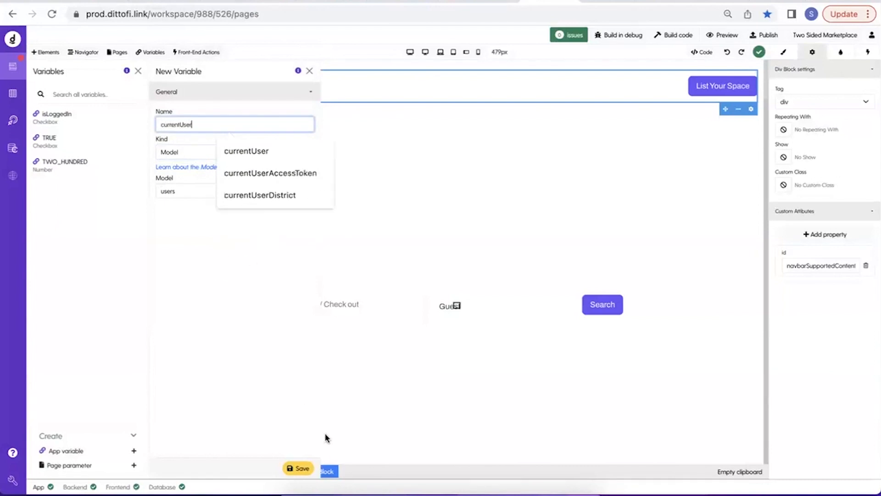
click(300, 474)
click(299, 472)
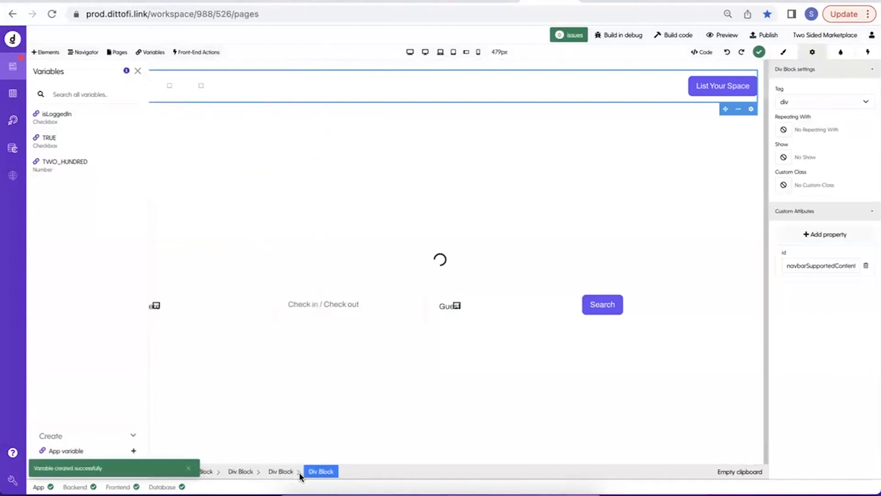
In the front-end getCurrentUser action, add another event below the isLoggedIn Set field event and change its type to Set field.
click(191, 59)
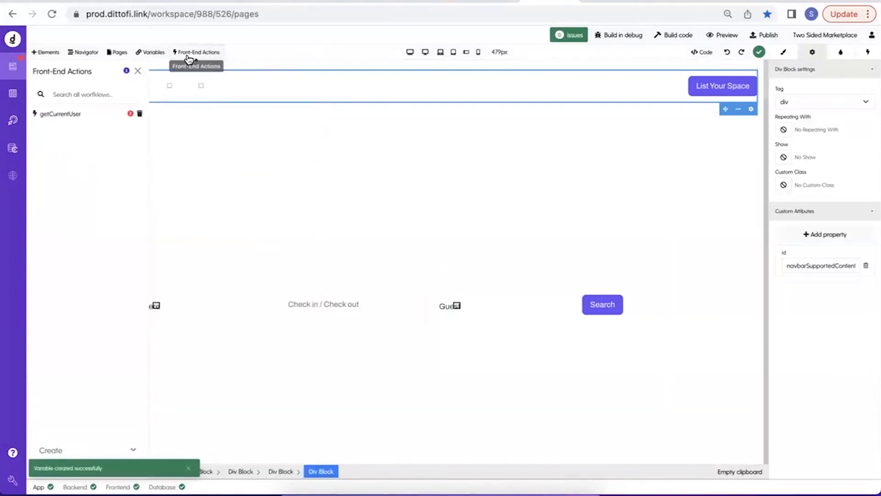
click(94, 115)
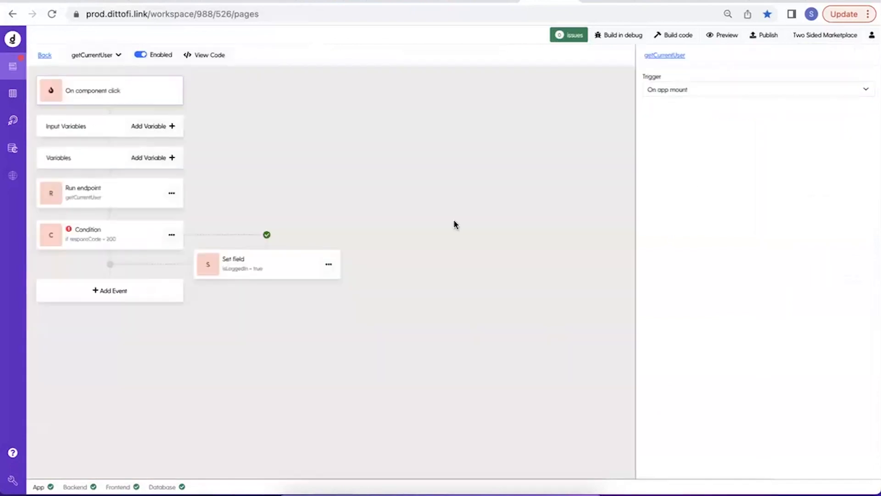
click(329, 264)
click(350, 295)
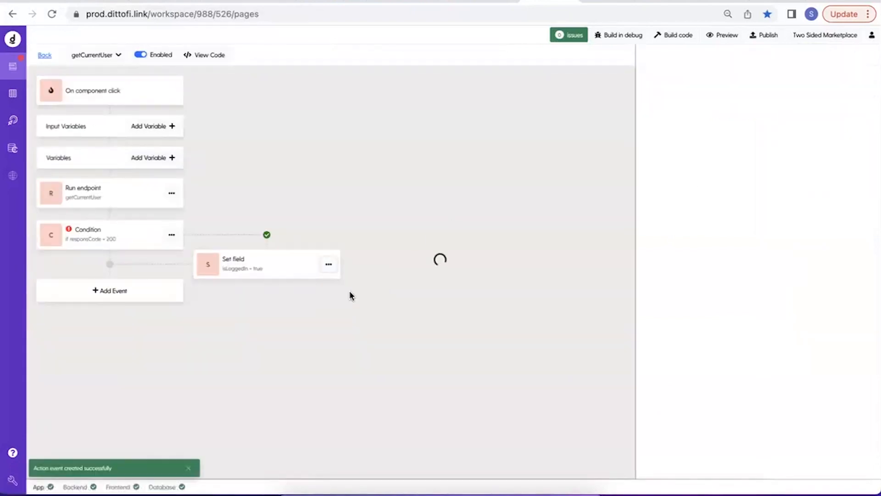
click(670, 112)
mouse_move(632, 256)
click(598, 256)
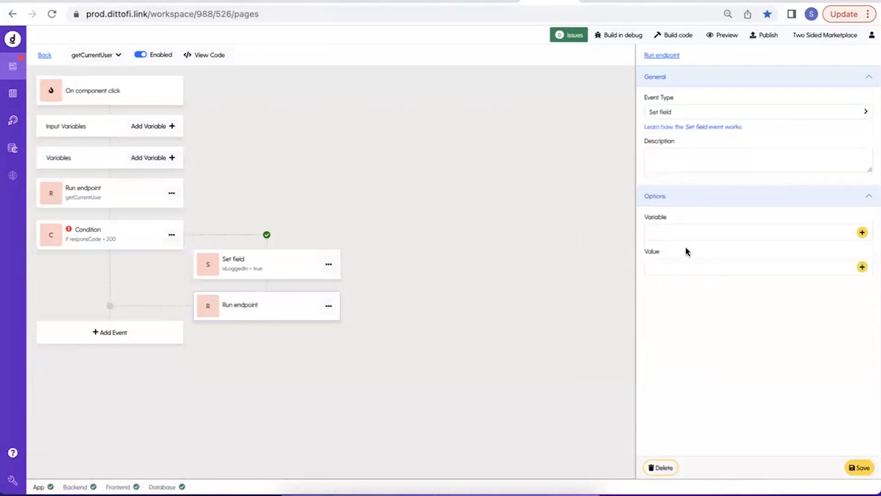
Choose currentUser as the variable that the new Set field event assigns.
click(861, 232)
text(cur)
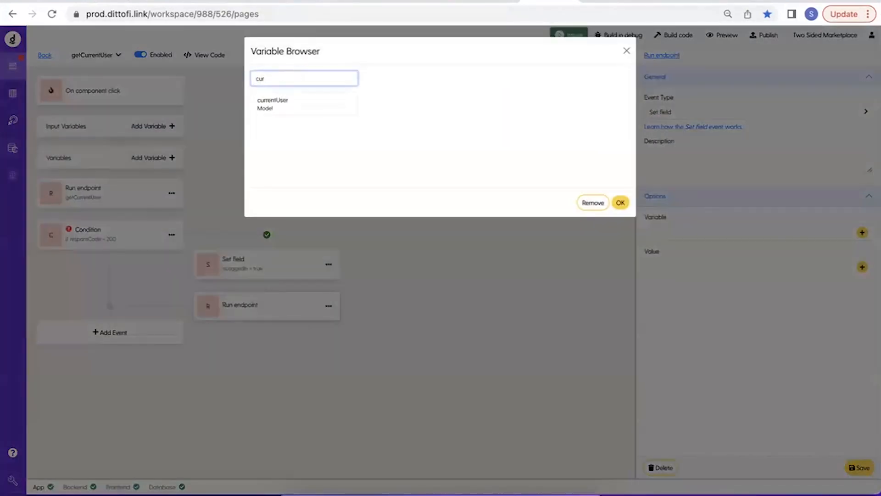
click(288, 99)
click(620, 203)
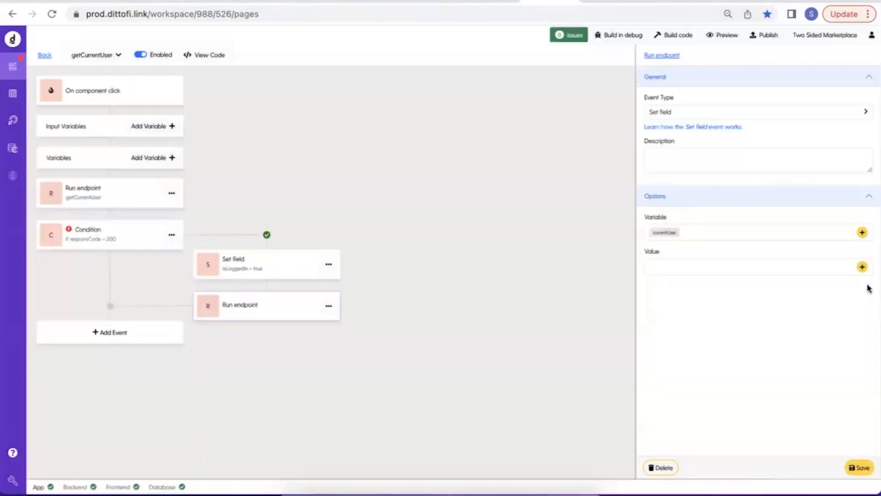
Set the new event's value to getCurrentUserResponse and save the event.
click(862, 266)
click(333, 101)
click(327, 120)
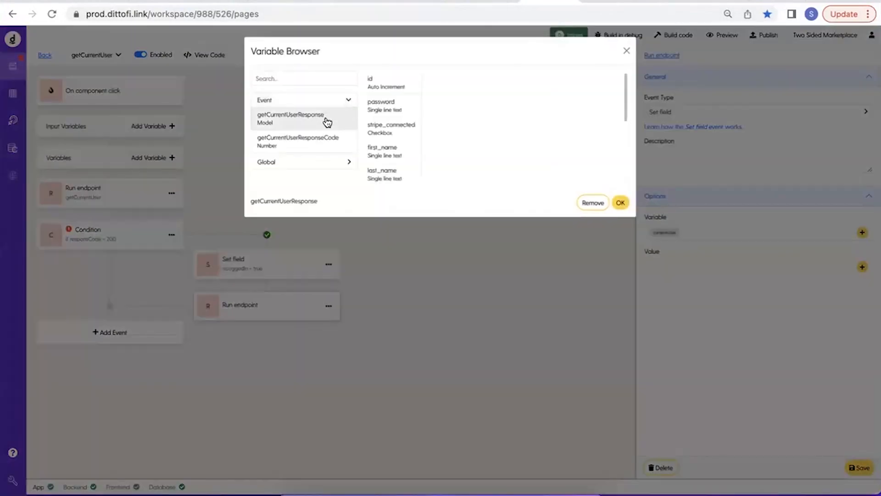
click(620, 202)
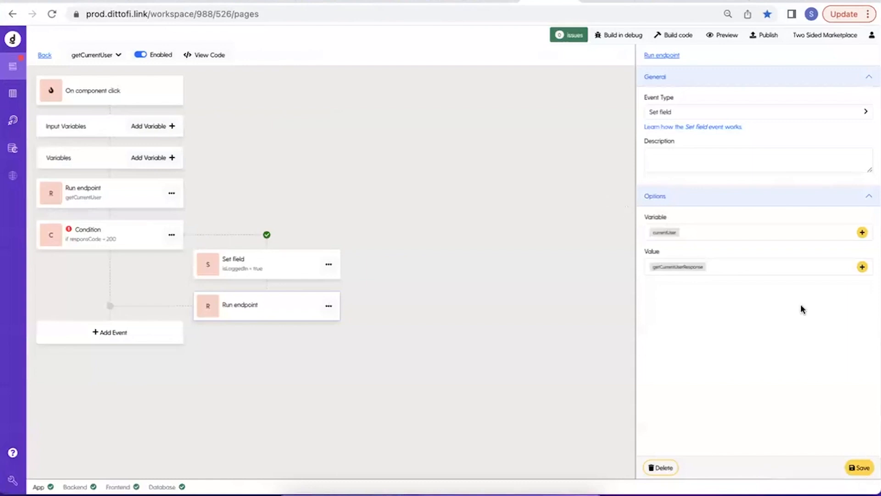
click(861, 468)
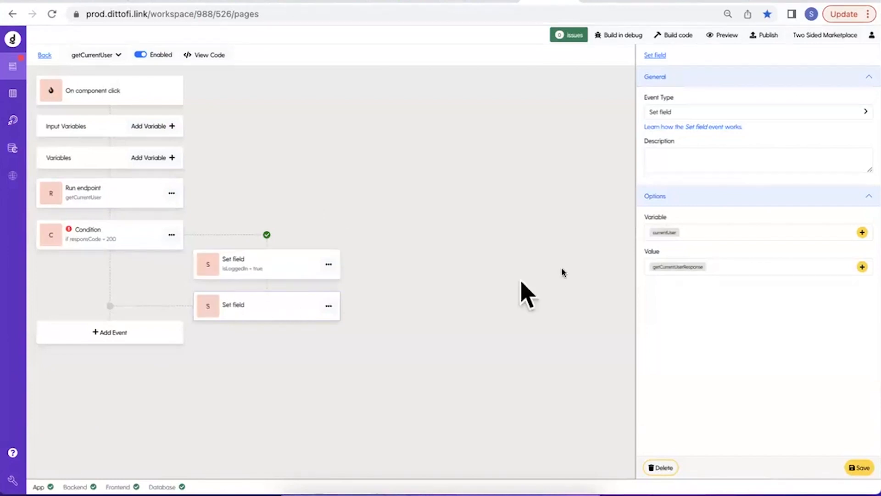
Describe the second Set field event as "currentUser", save it and return to the page canvas.
click(688, 167)
text(currentUser)
click(852, 469)
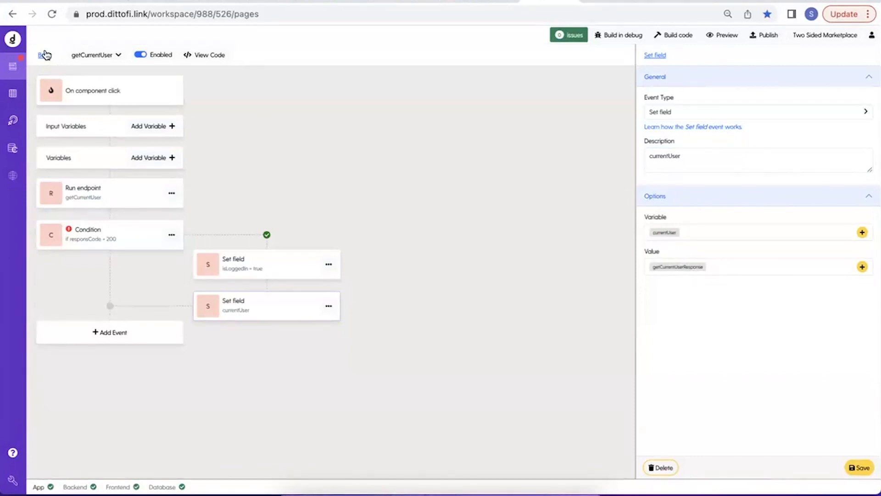
click(84, 94)
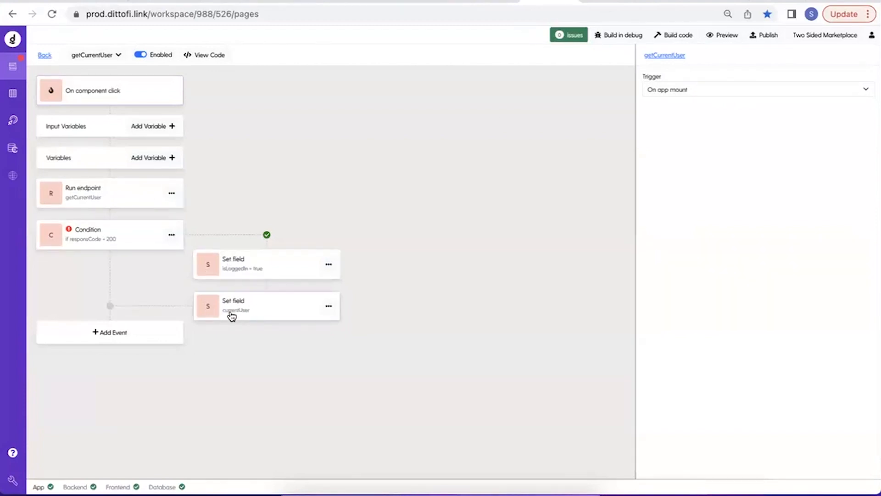
click(44, 57)
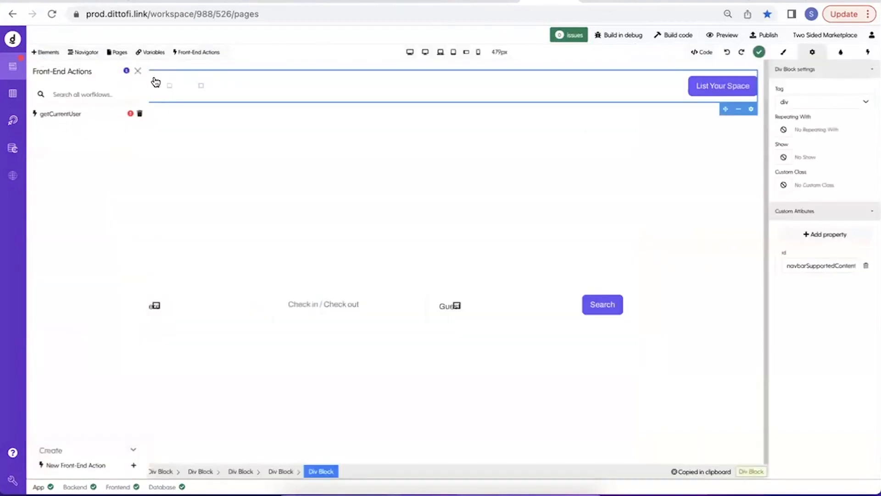
click(138, 72)
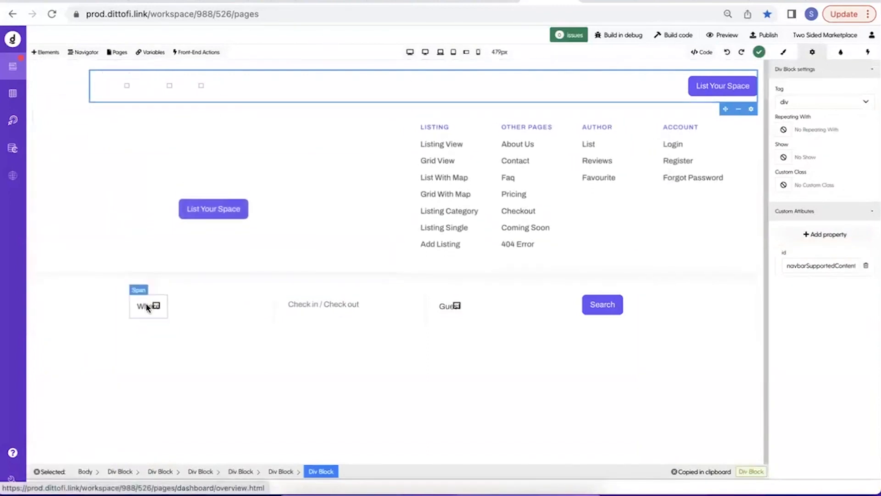
View the Listing page and open the ListingDashboard page for editing.
click(116, 54)
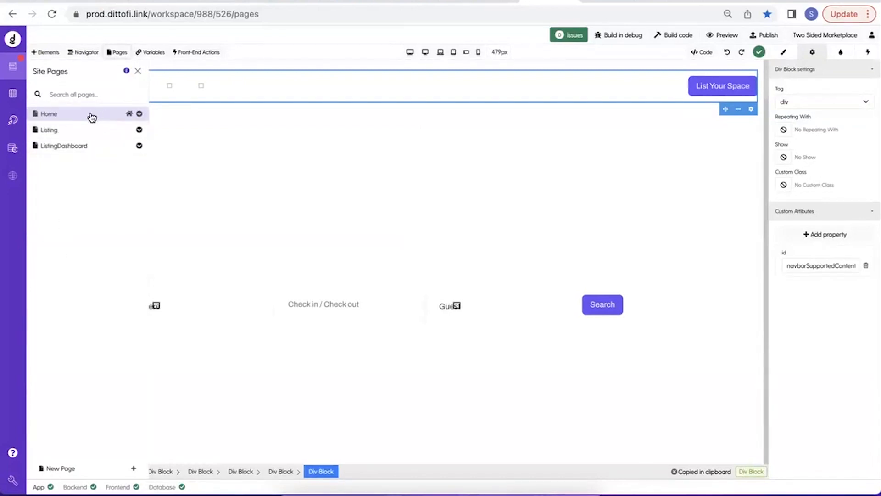
click(98, 133)
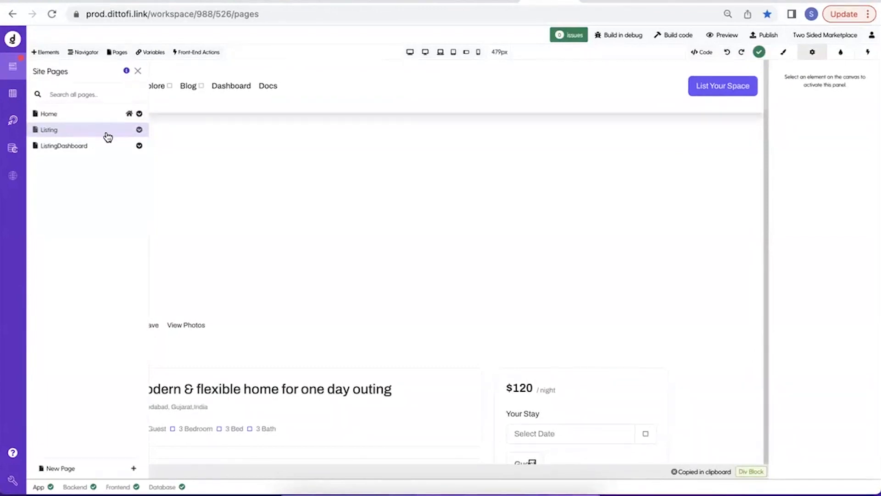
click(86, 150)
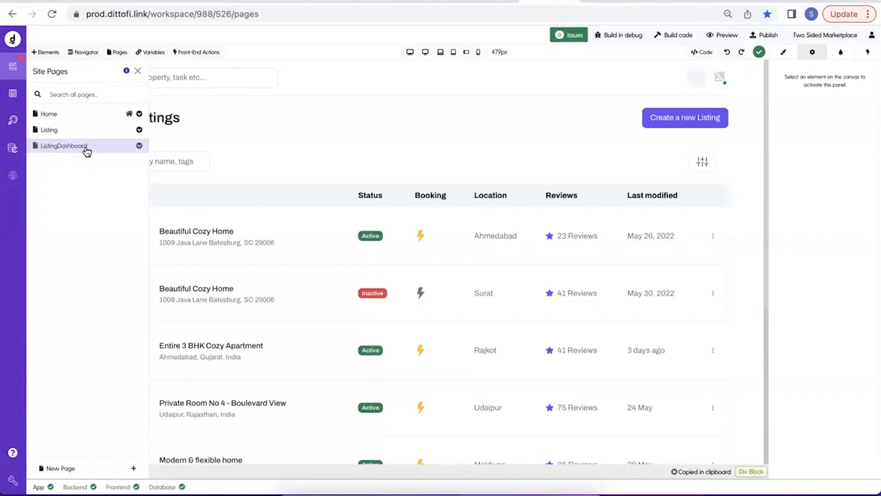
click(138, 147)
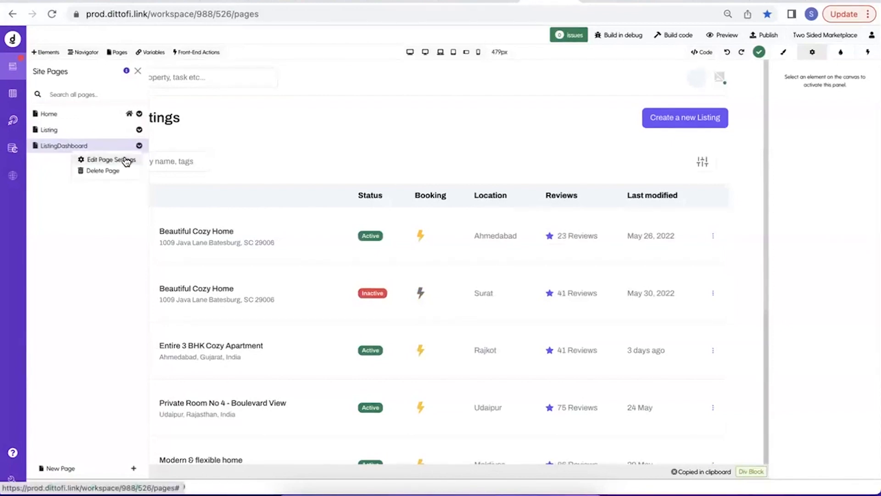
click(126, 160)
click(231, 315)
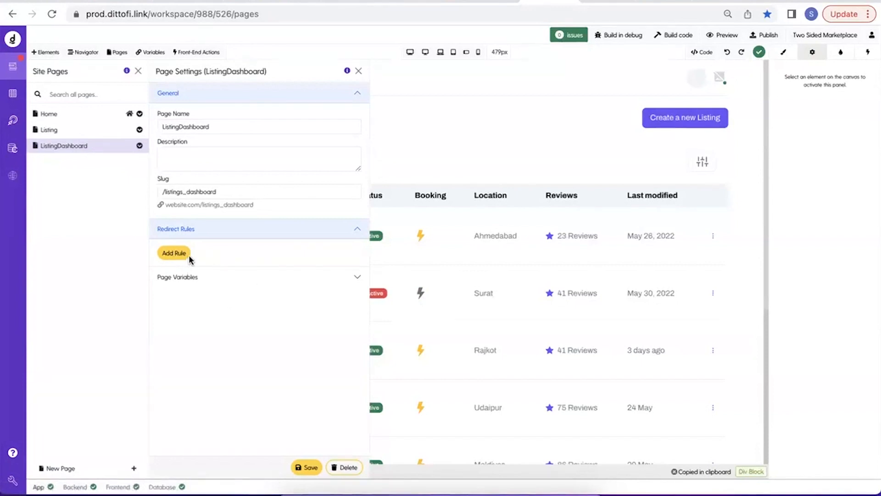
click(174, 254)
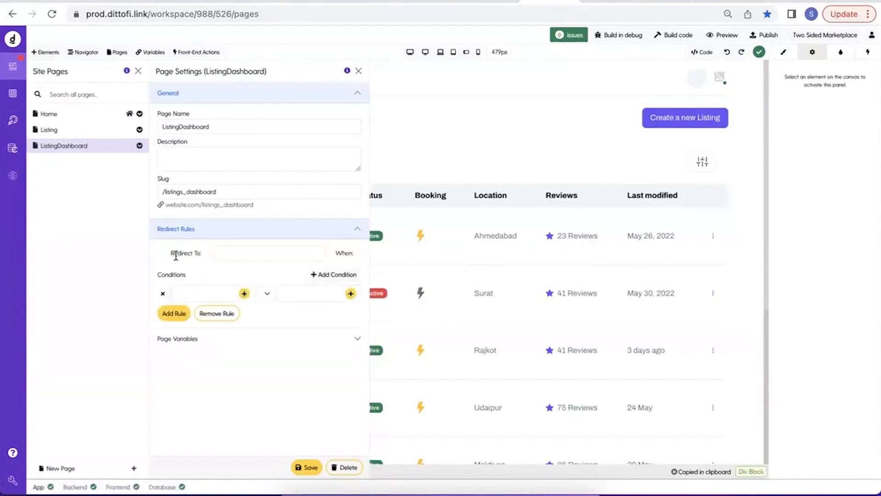
drag(170, 253, 210, 256)
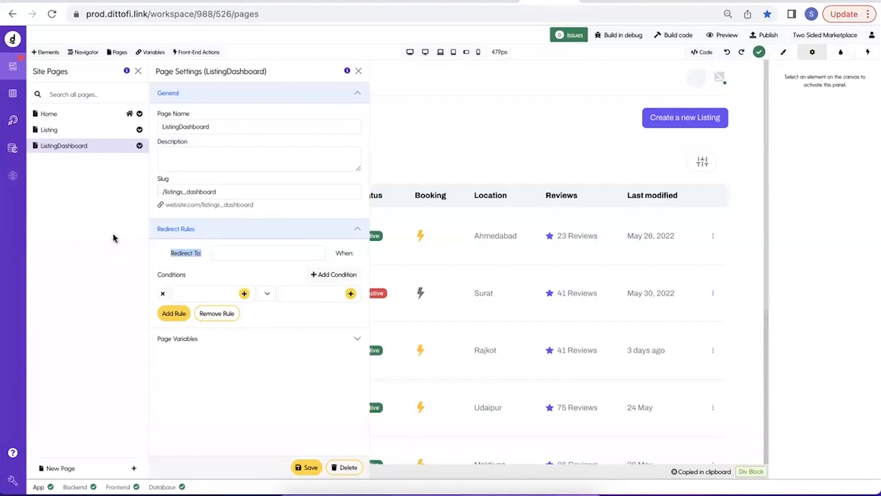
Create an app variable named FALSE of kind Checkbox and save it.
click(158, 52)
click(92, 451)
click(242, 125)
text(FALSE)
click(192, 155)
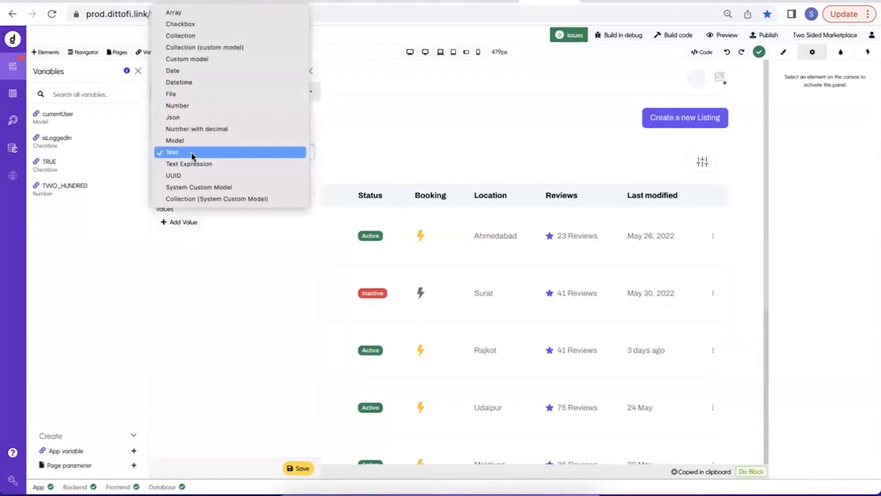
click(183, 23)
click(296, 467)
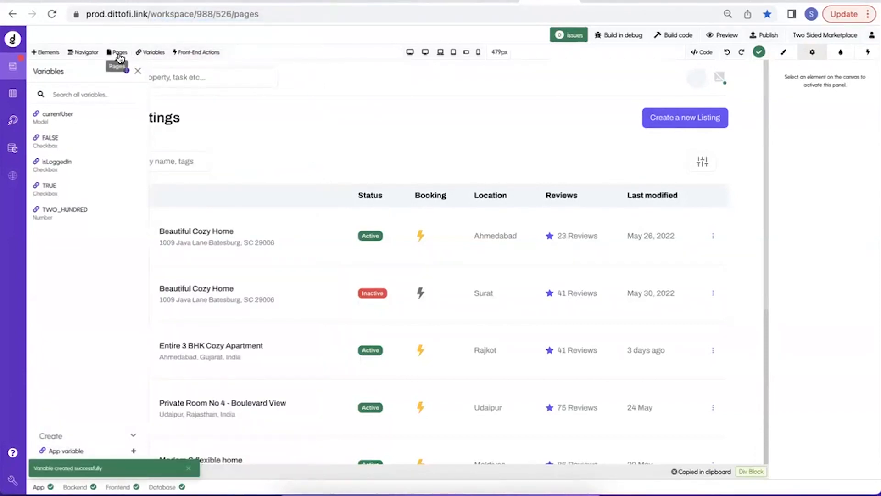
In the ListingDashboard page settings, add a redirect rule that redirects to "/".
click(120, 55)
click(140, 146)
click(125, 160)
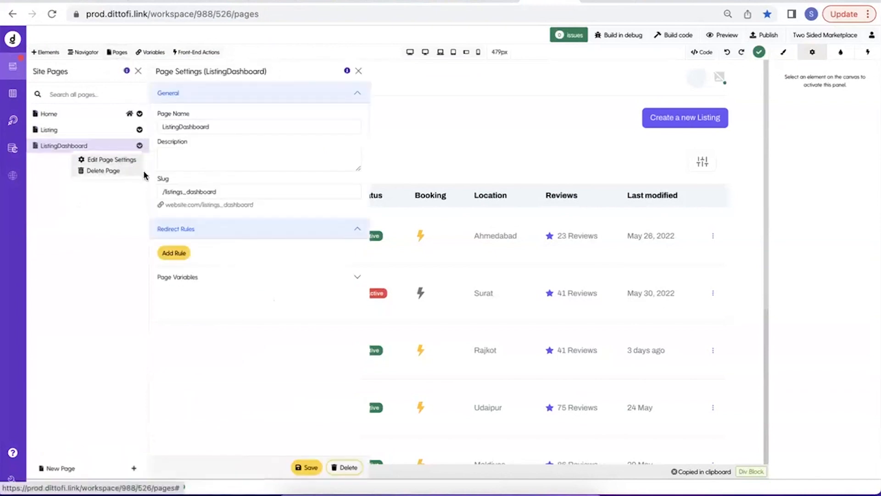
click(185, 253)
click(225, 254)
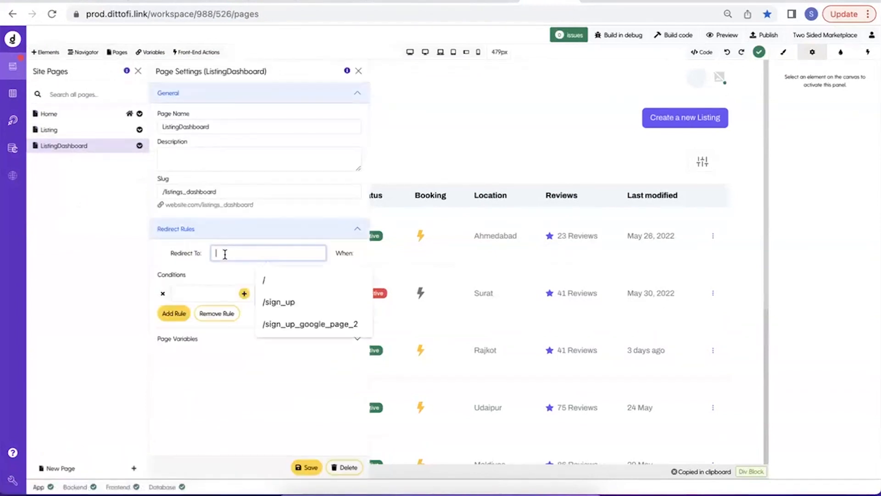
Choose the isLoggedIn variable as the first operand of the ListingDashboard redirect condition.
click(245, 294)
click(257, 78)
text(is)
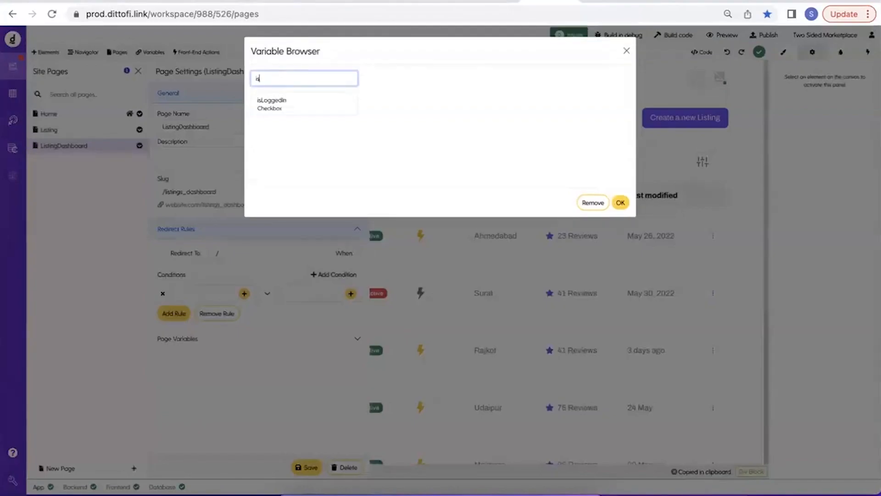
click(272, 102)
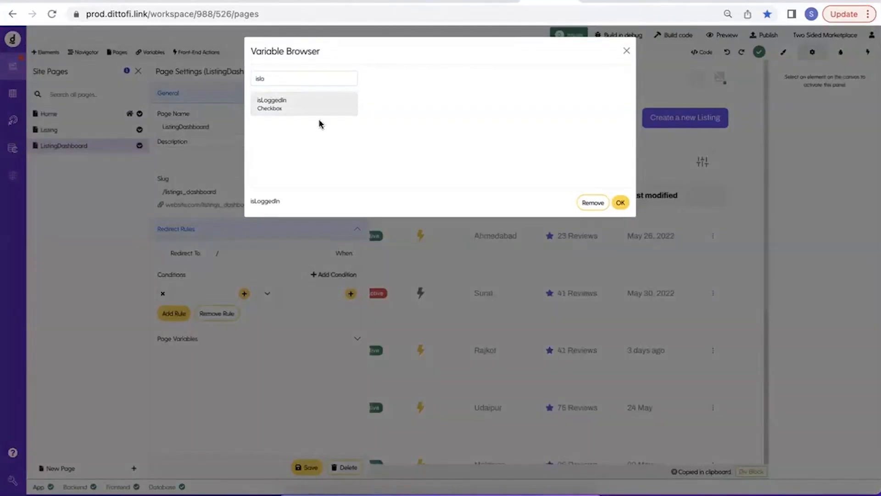
click(620, 202)
Use the FALSE variable as the redirect condition's comparison value and save the ListingDashboard page settings.
click(350, 294)
click(289, 78)
text(F)
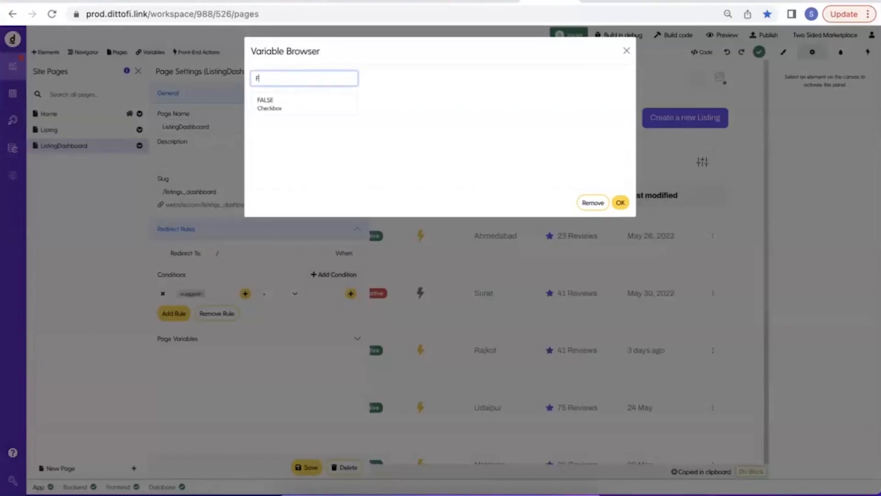
text(A)
click(291, 107)
click(620, 202)
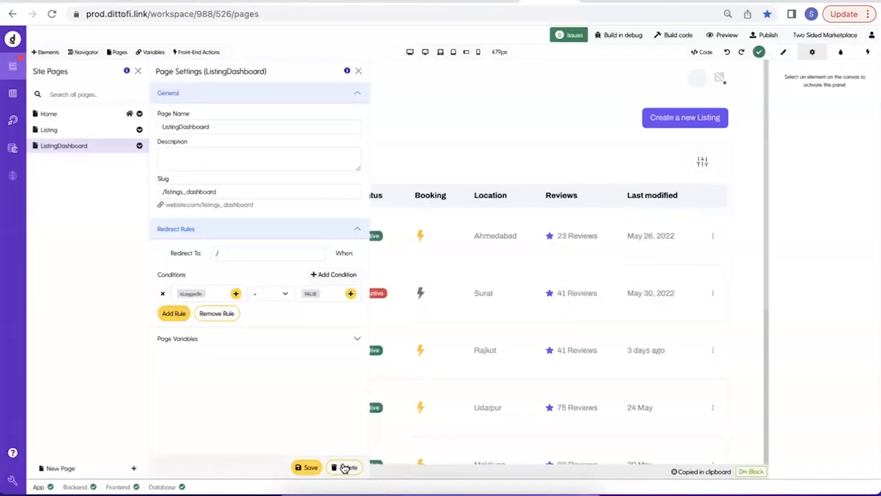
click(308, 467)
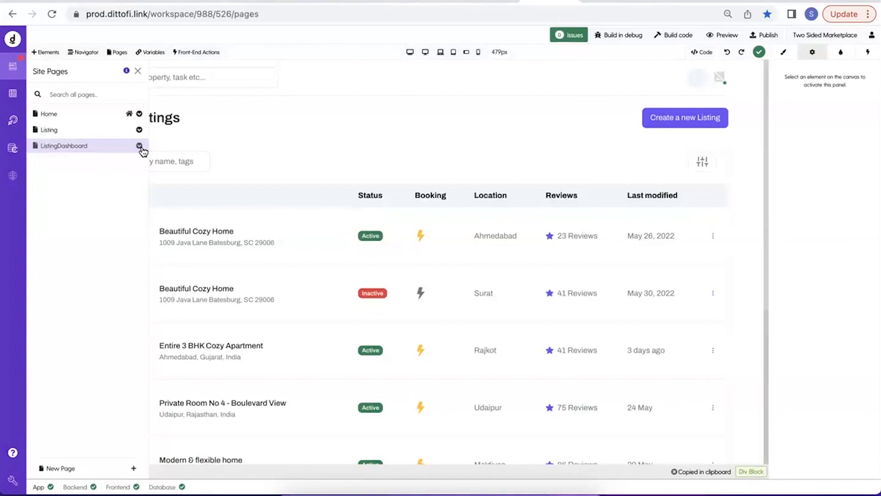
Open the Home page for editing and select the outermost Div Block around the navbar.
click(82, 119)
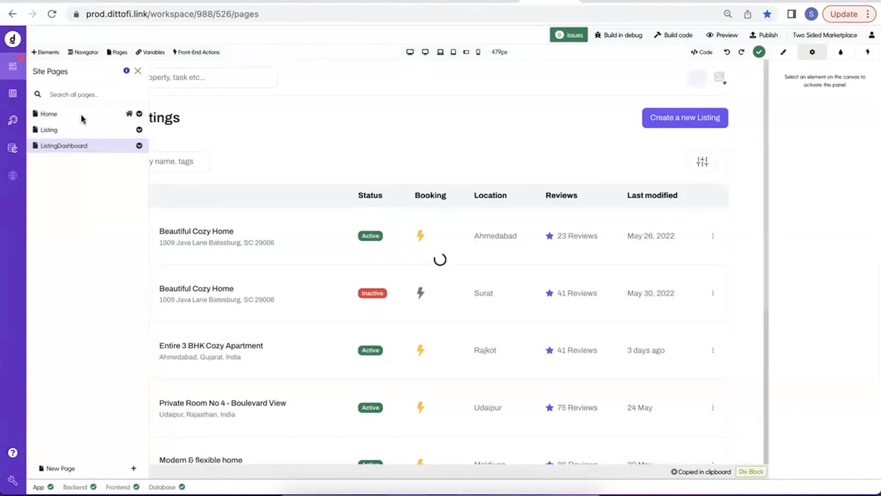
click(137, 72)
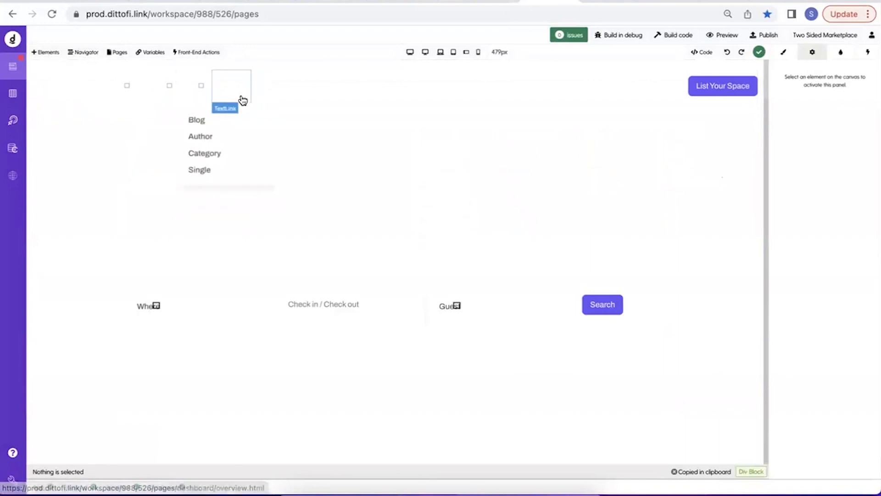
click(645, 87)
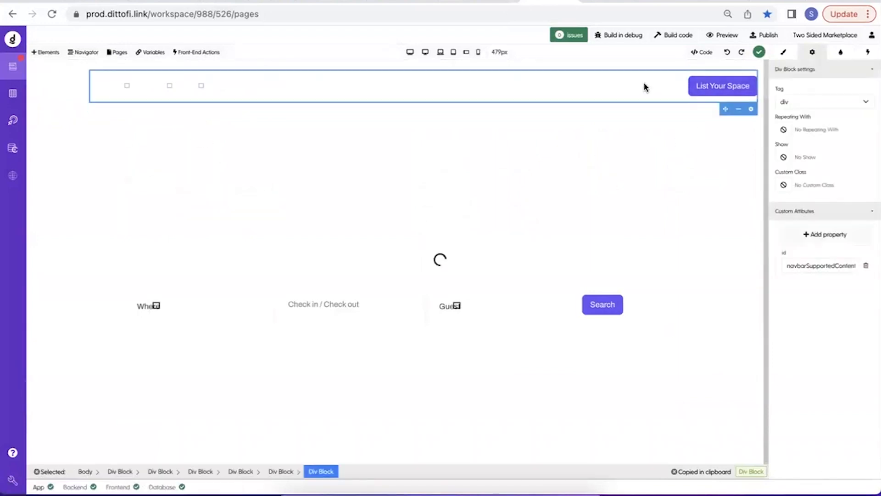
click(281, 471)
click(243, 472)
click(202, 472)
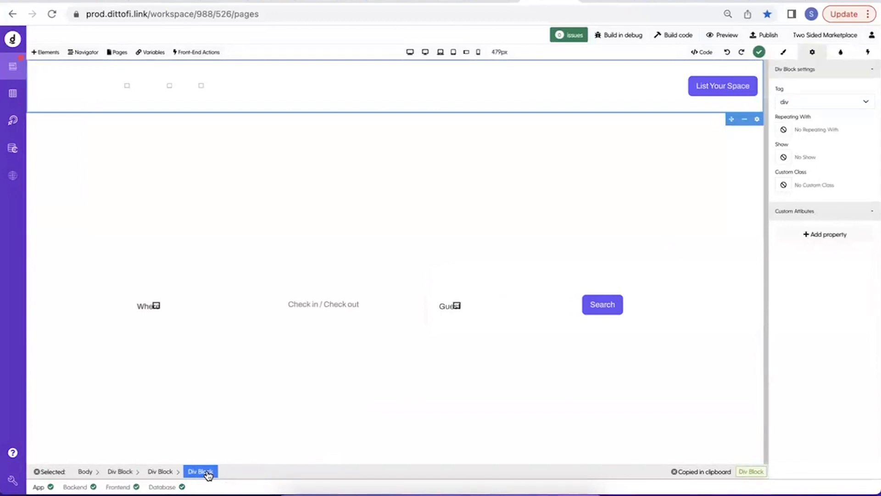
click(157, 471)
click(122, 471)
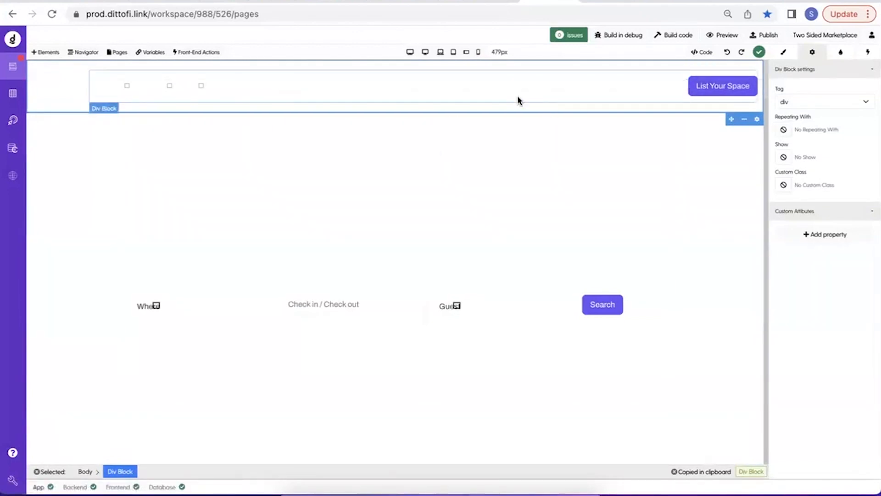
Find the modal element and place it in the navbar just before the List Your Space button.
click(51, 51)
click(108, 93)
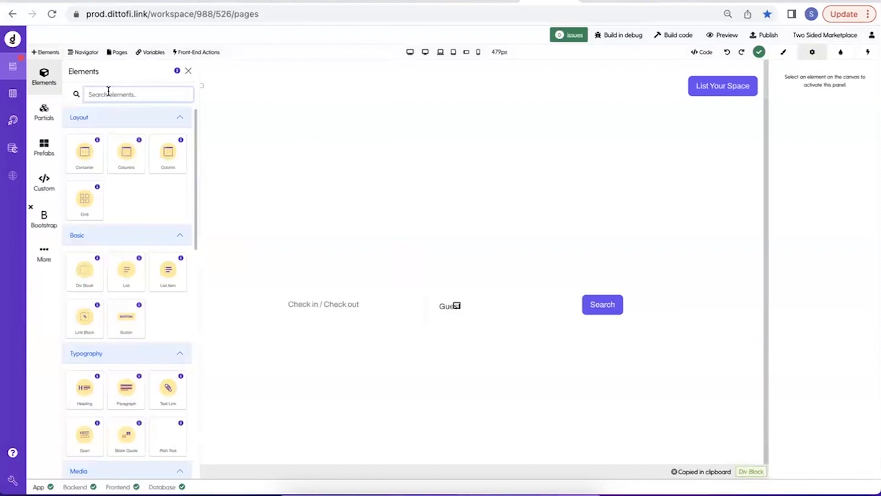
text(modal)
drag(91, 159, 682, 89)
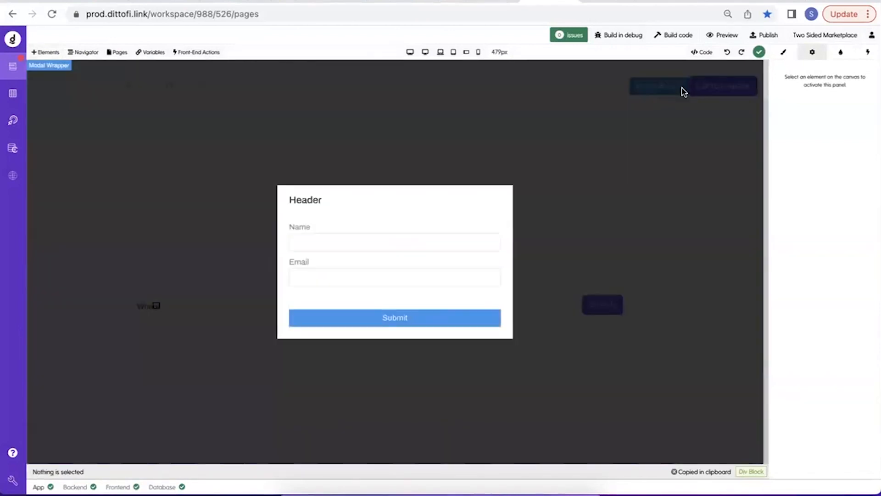
Select the new modal element and set its preview to Hide.
click(260, 129)
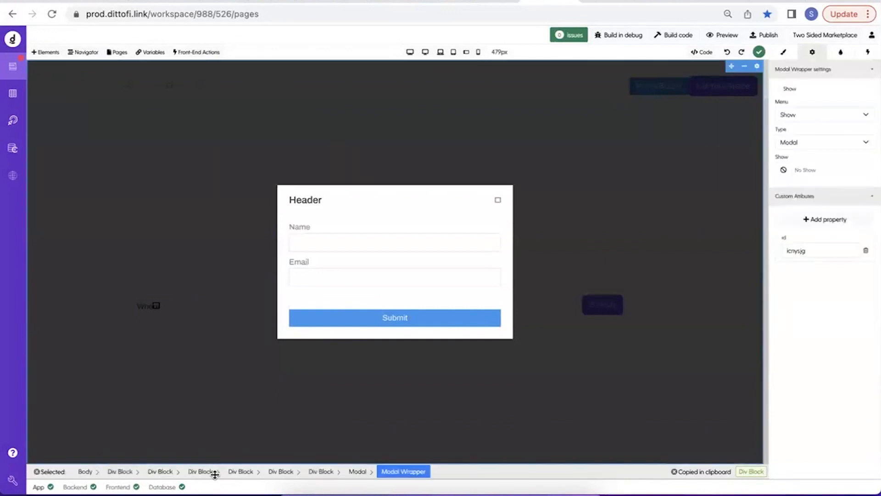
click(358, 472)
click(816, 102)
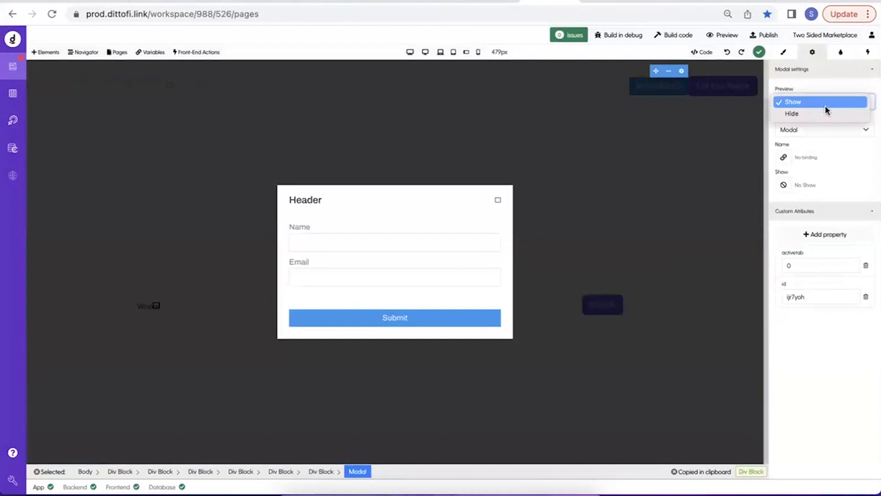
click(822, 111)
Examine the style classes applied to the List Your Space button.
click(784, 52)
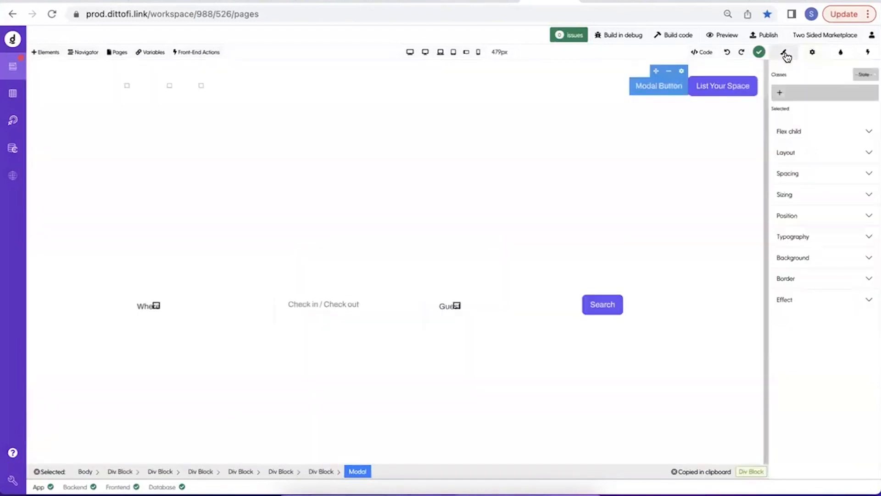
click(699, 96)
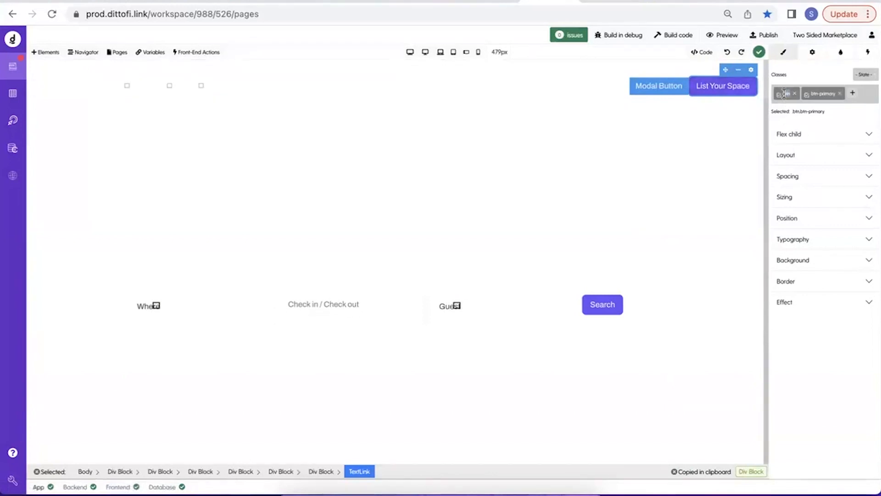
click(819, 94)
click(784, 94)
click(818, 93)
click(786, 94)
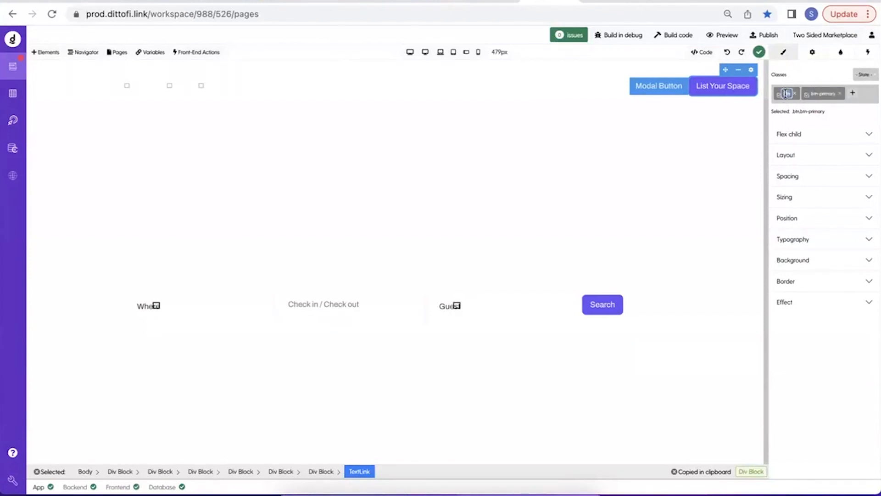
Review the CSS imports in the Home page settings, then return to the canvas.
click(120, 53)
click(139, 114)
click(127, 127)
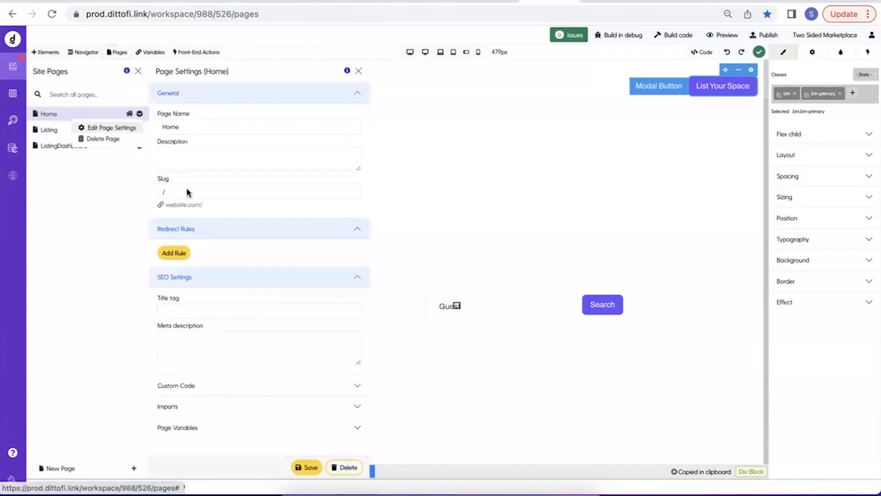
click(183, 408)
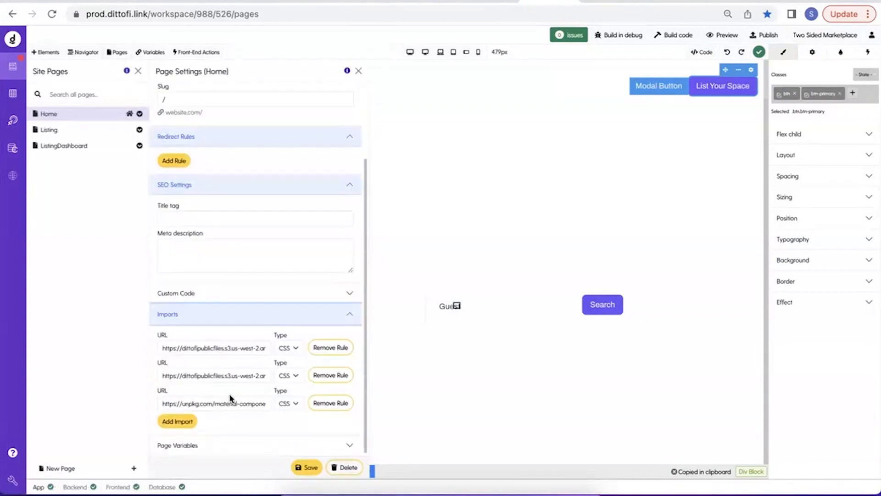
click(359, 71)
click(138, 70)
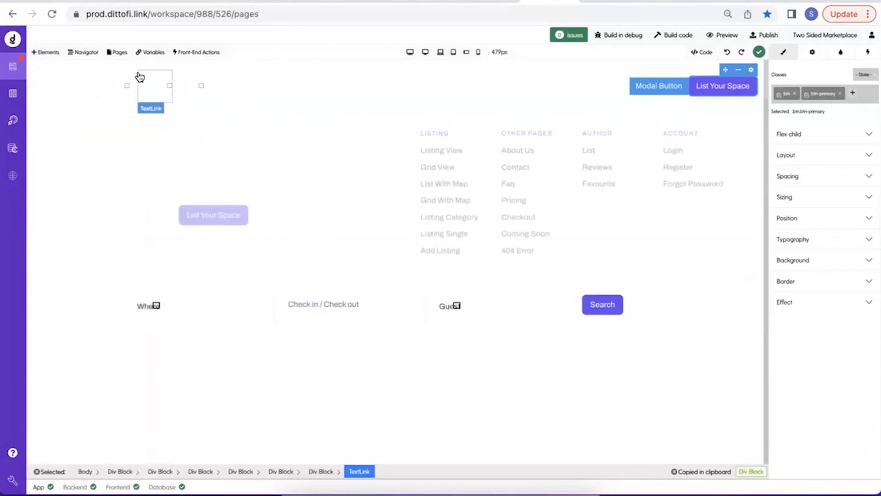
Add the classes btn and btn-primary to the Modal Button.
click(661, 90)
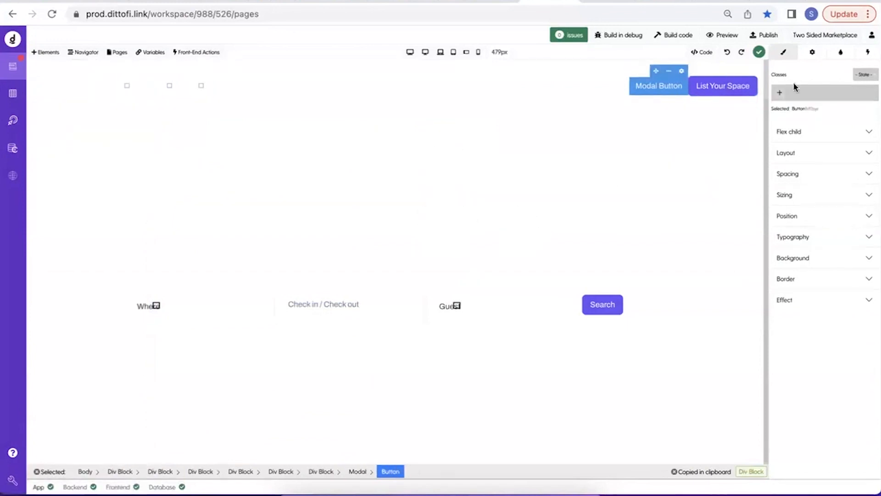
text(btn)
key(Return)
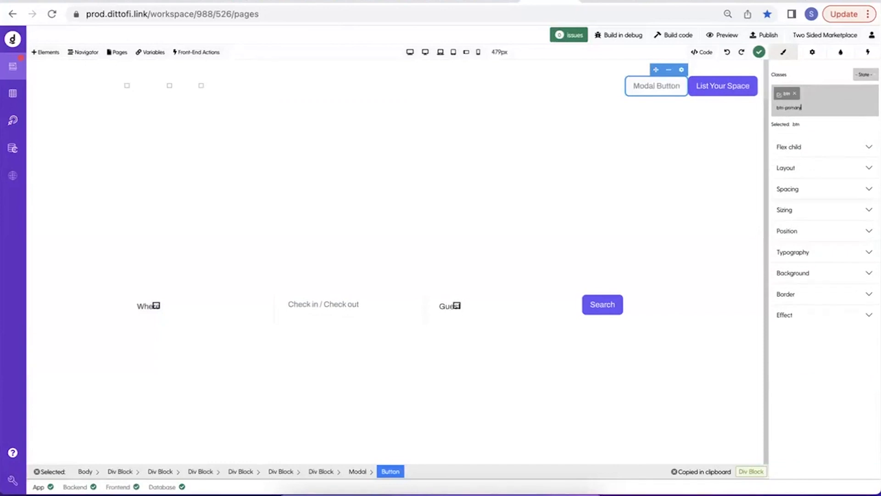
text(btn-primary)
key(Return)
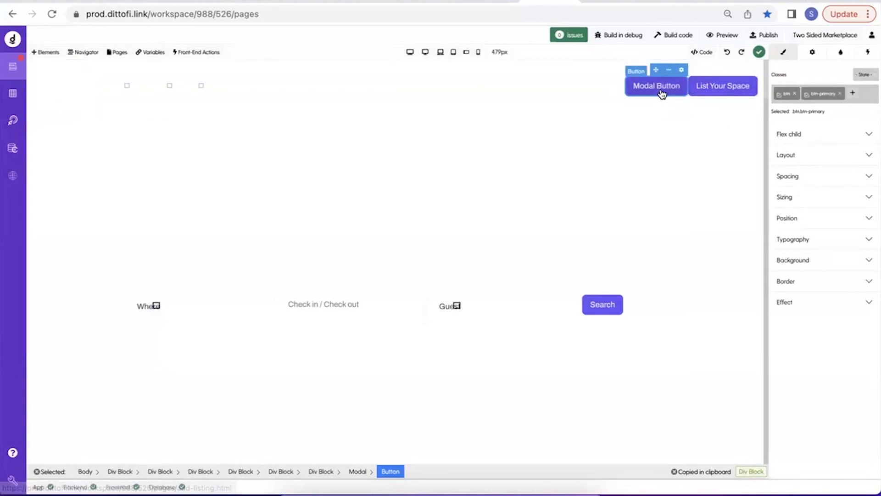
Change the Modal Button's label to "SignUp".
click(661, 94)
double_click(664, 88)
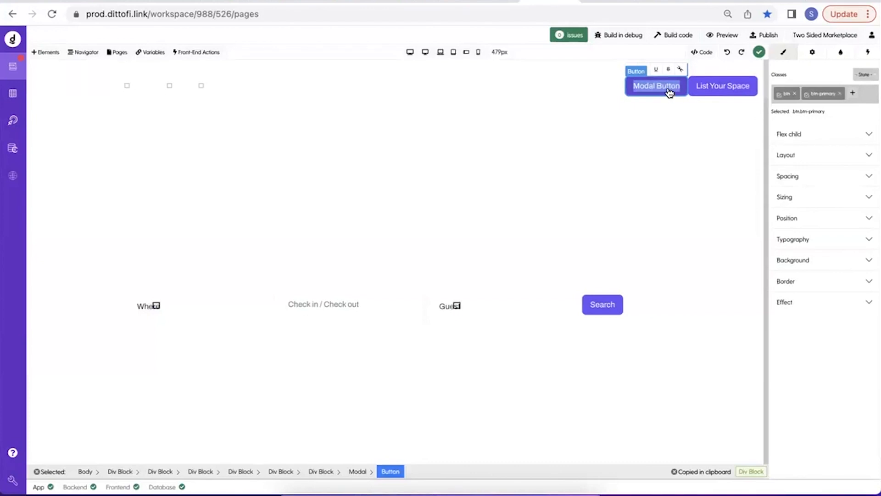
text(Sigu)
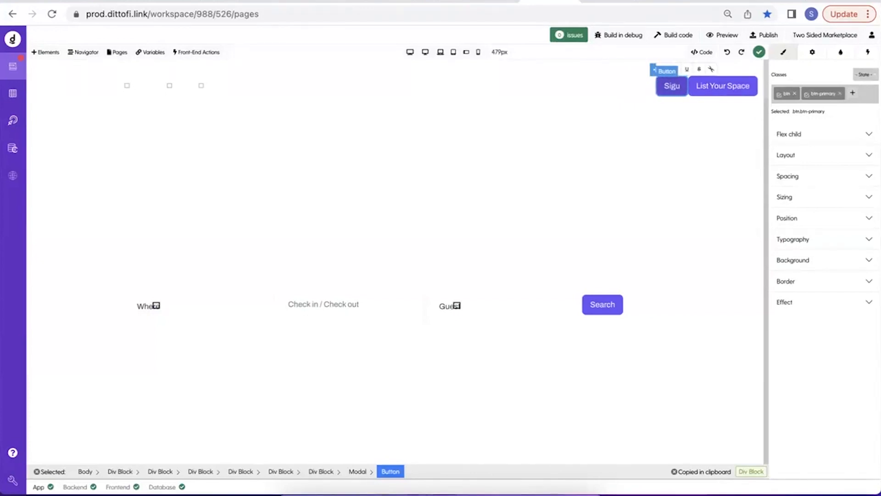
key(BackSpace)
text(nUp)
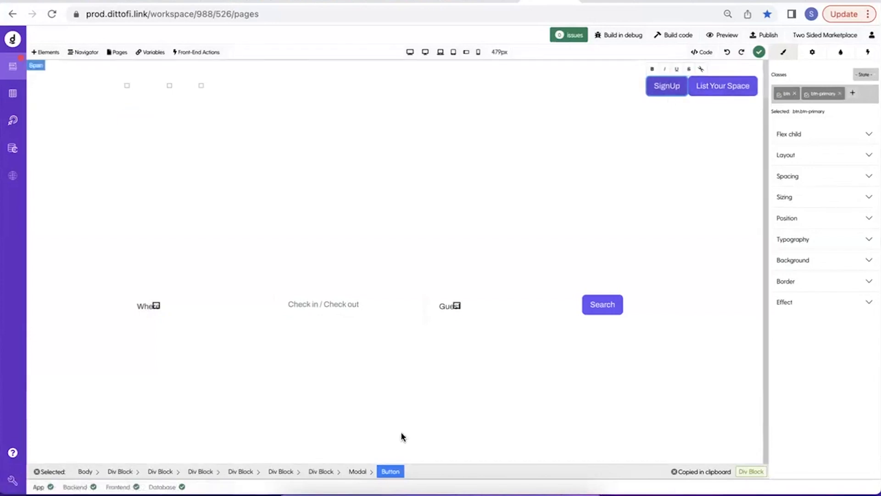
Copy the SignUp modal and paste the duplicate into the navbar's Div Block.
click(359, 473)
click(321, 472)
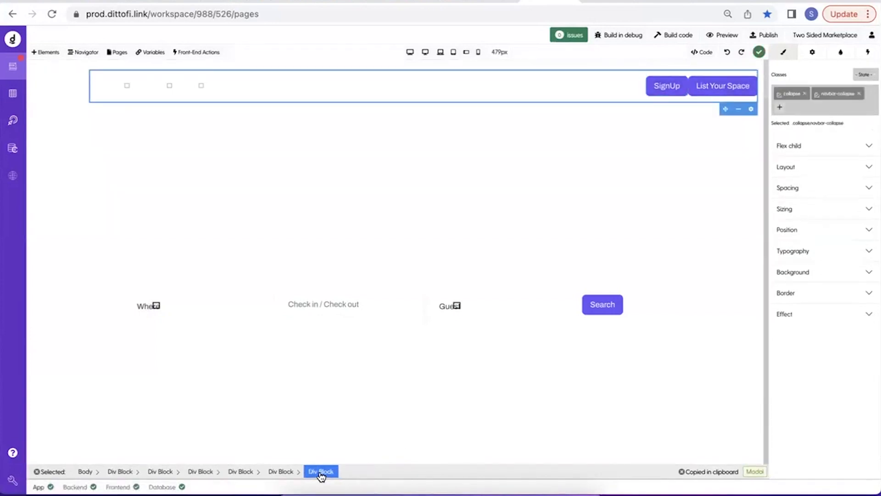
key(ctrl+v)
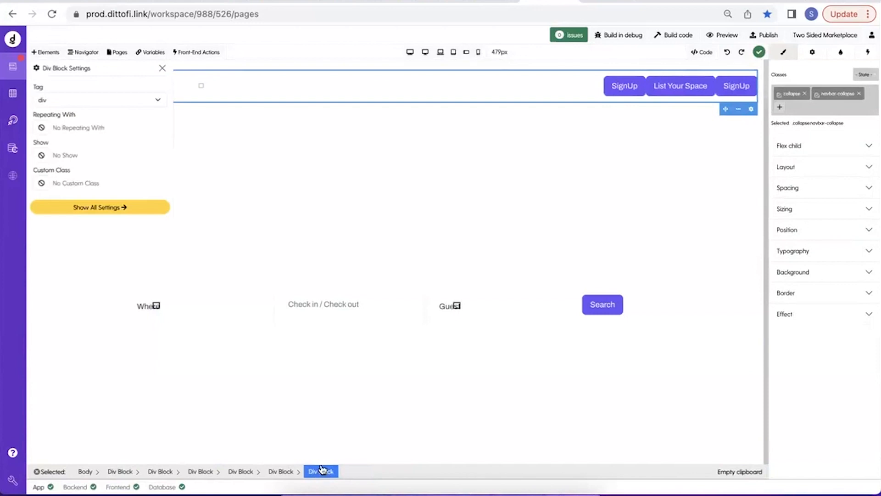
Label the duplicated modal's button "Login" and delete the List Your Space button from the navbar.
click(731, 87)
text(Login)
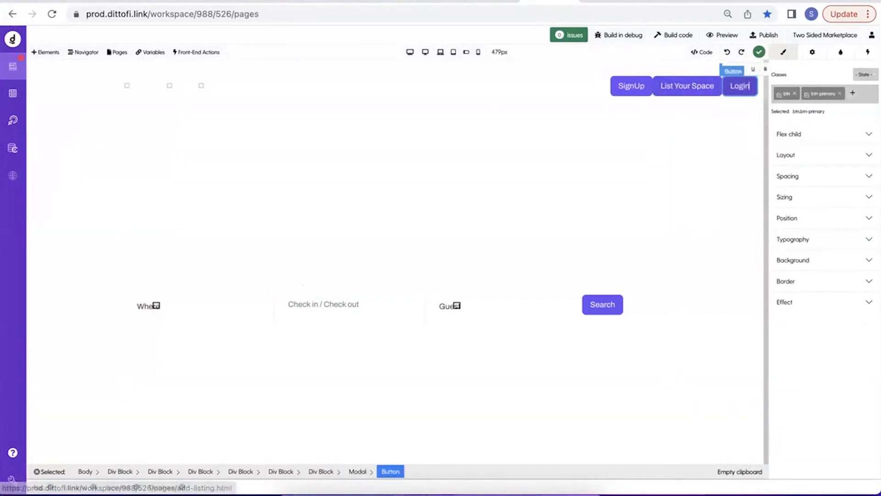
click(698, 99)
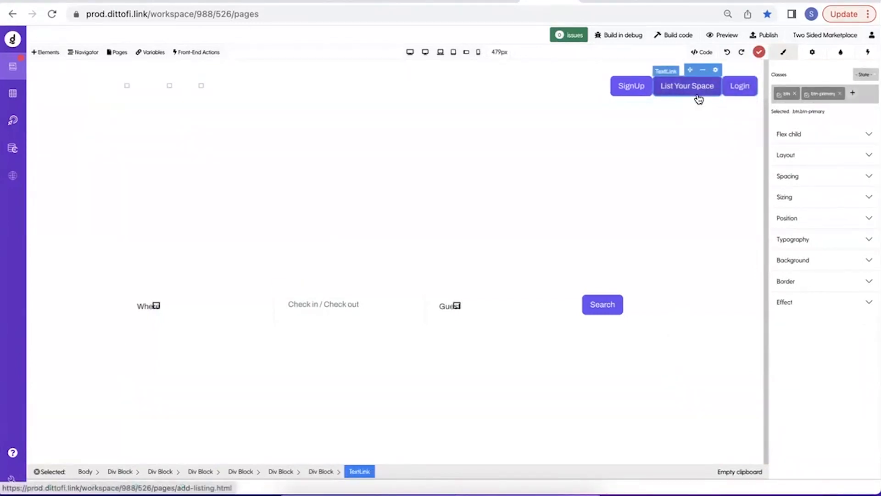
key(Delete)
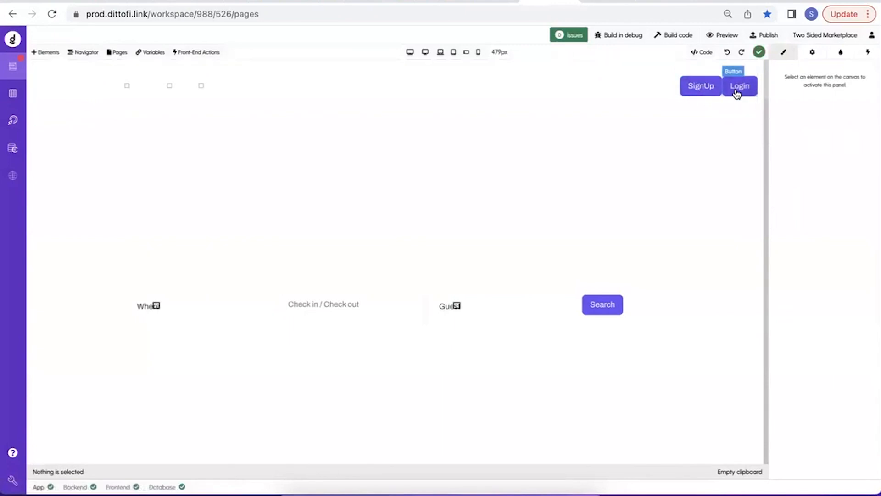
Preview the SignUp button's modal on the canvas, then set its preview back to Hide.
click(710, 97)
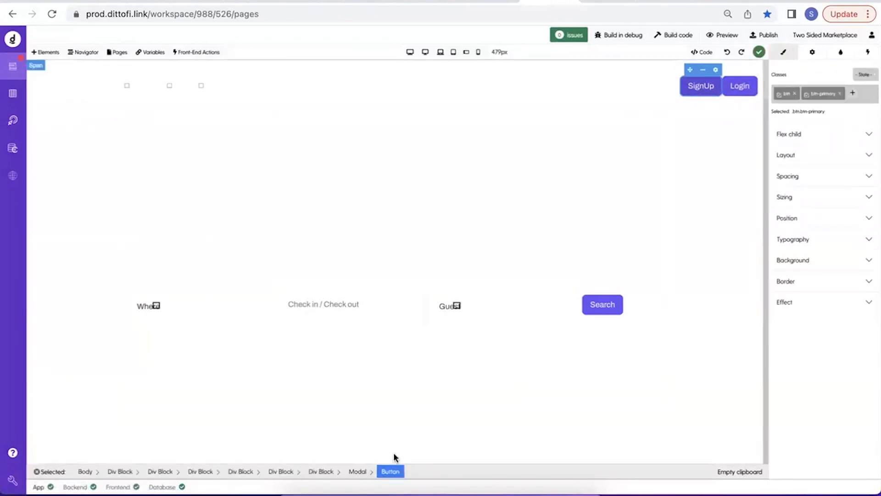
click(357, 471)
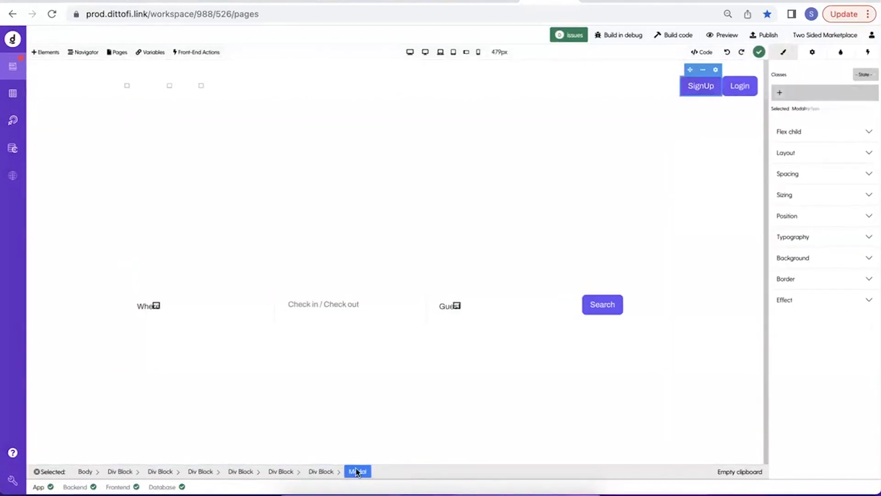
click(812, 53)
click(789, 102)
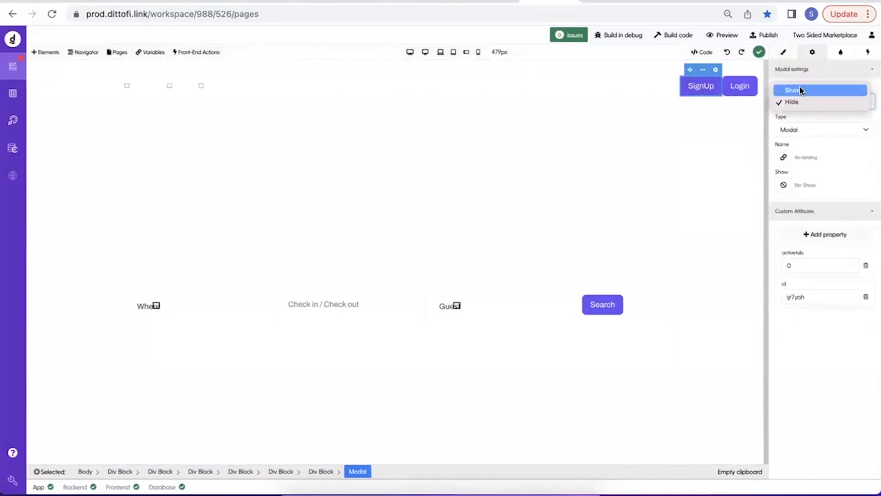
click(800, 89)
click(796, 101)
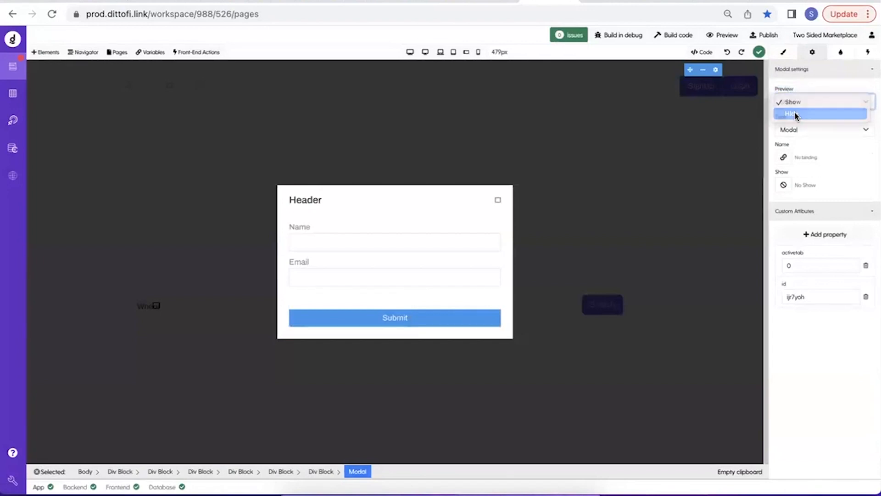
click(794, 112)
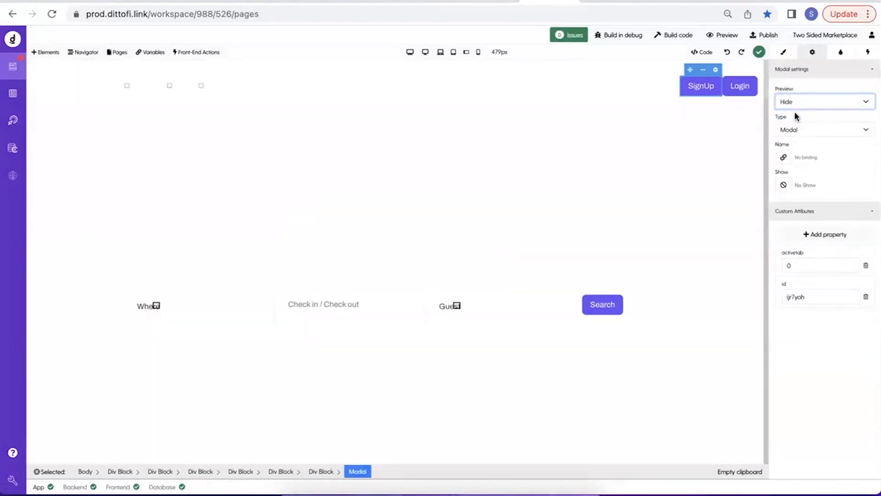
Add the ms-2 spacing class to the Login button in the navbar.
click(741, 90)
click(783, 52)
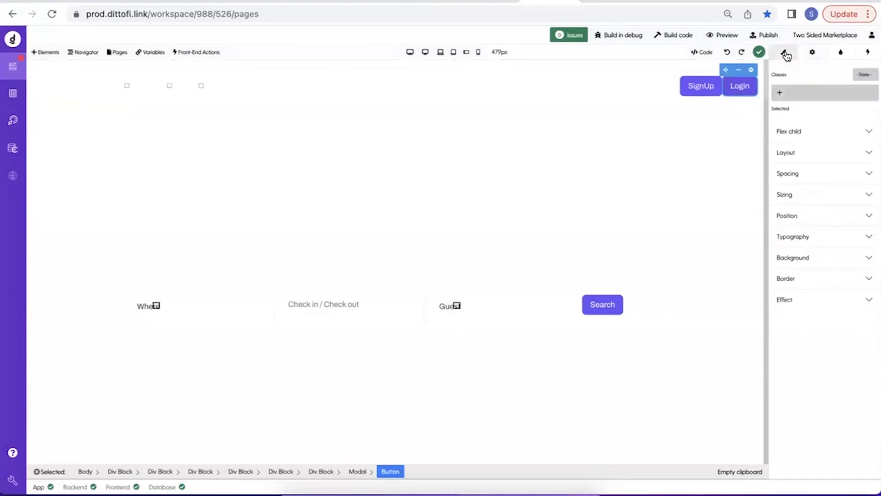
click(780, 94)
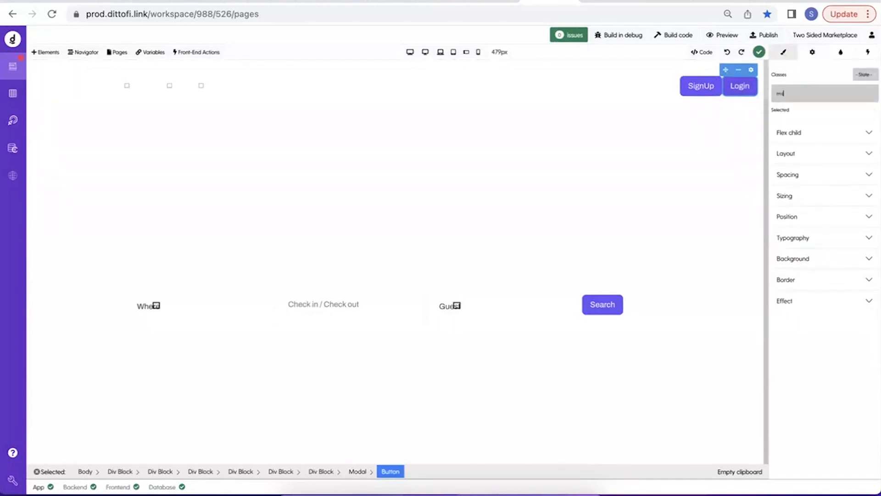
key(Return)
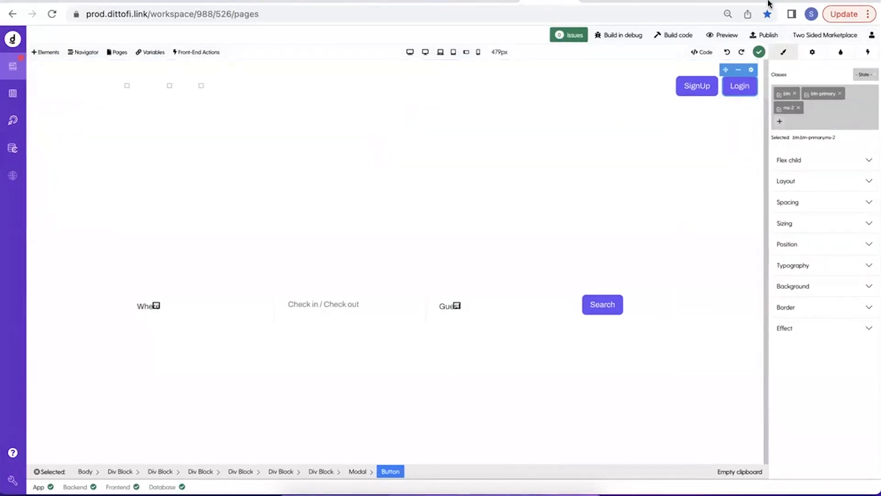
Look up the Bootstrap 5.0 documentation's introduction page in the browser, and return to the Dittofi page editor.
click(817, 1)
text(bootstrap)
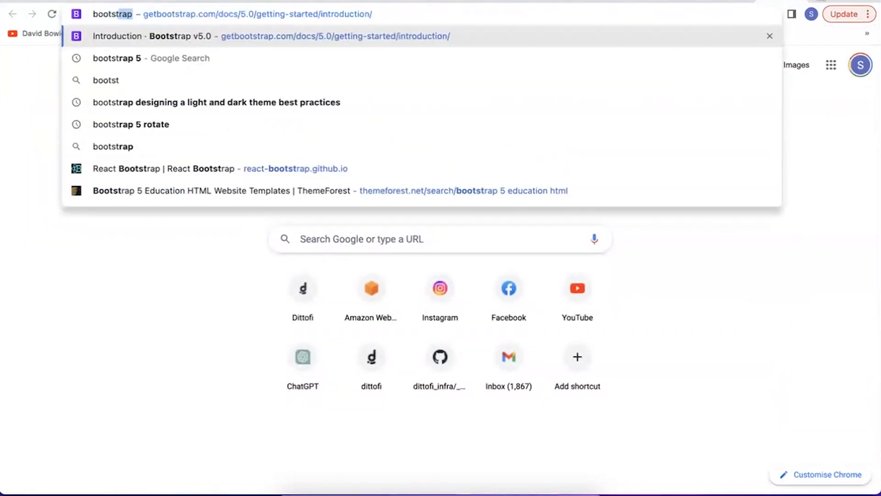
key(Return)
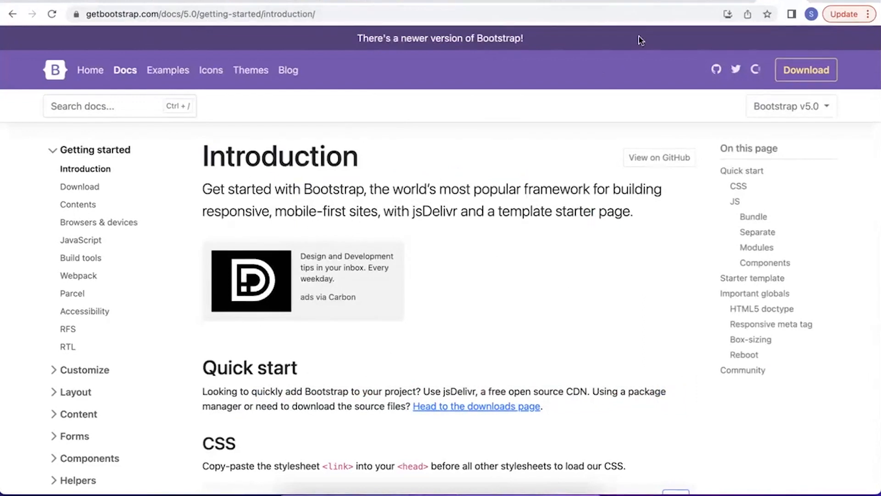
click(541, 2)
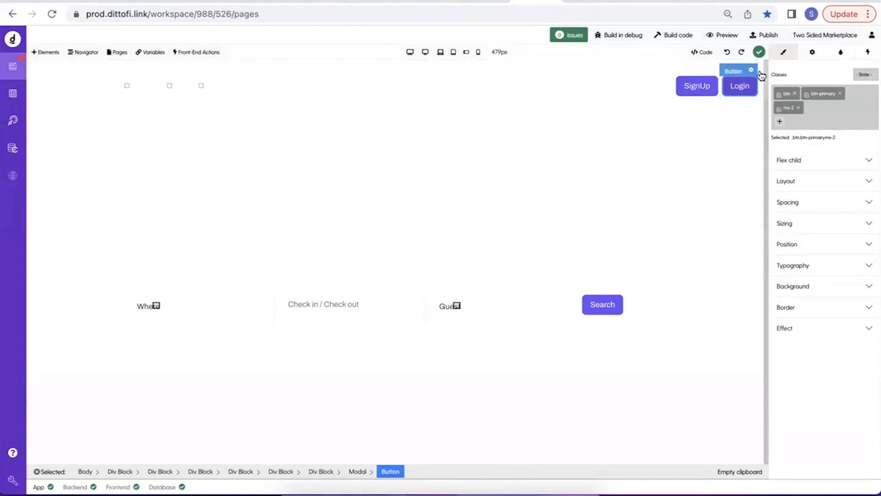
Remove the ms-2 class from the Login button and add it back alongside btn and btn-primary.
mouse_move(810, 92)
mouse_down()
mouse_move(828, 93)
mouse_move(819, 93)
mouse_up()
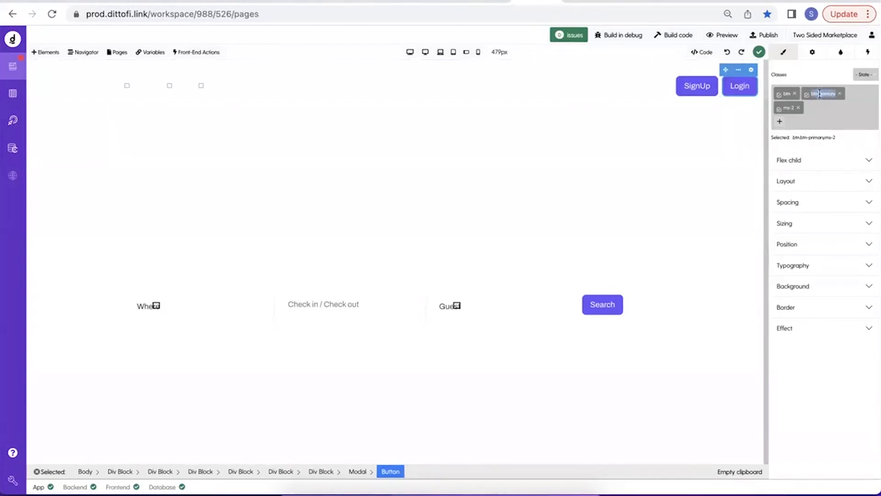
double_click(791, 110)
click(799, 110)
key(BackSpace)
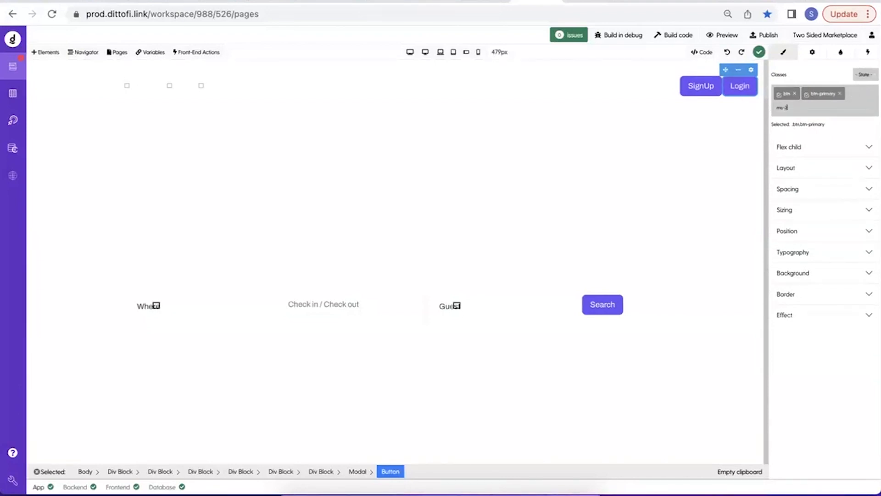
key(Return)
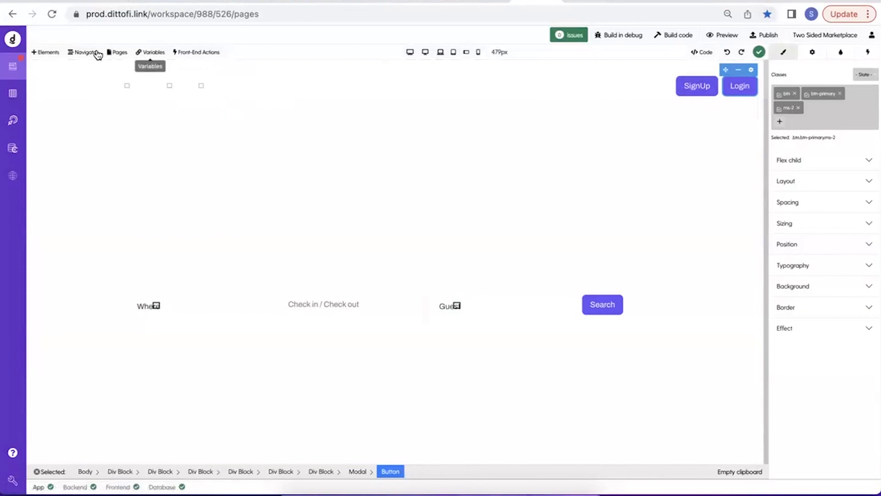
View the Home page's settings and close them without making changes.
click(59, 54)
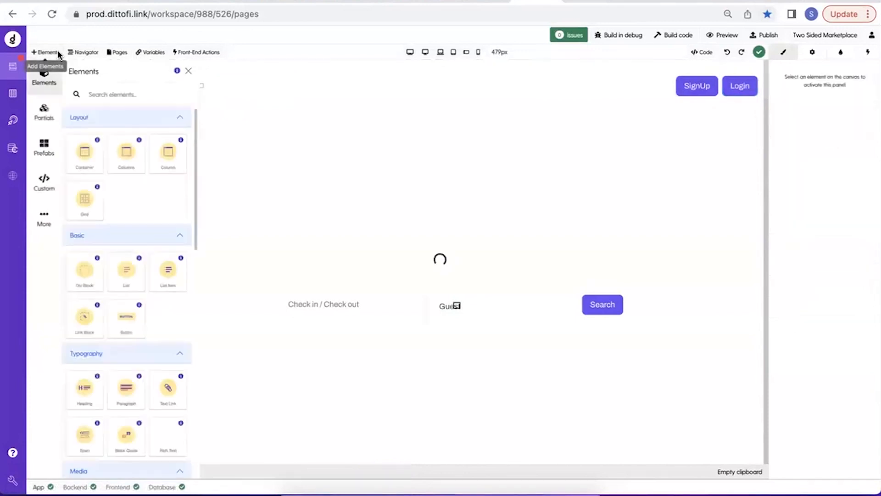
click(117, 52)
click(138, 114)
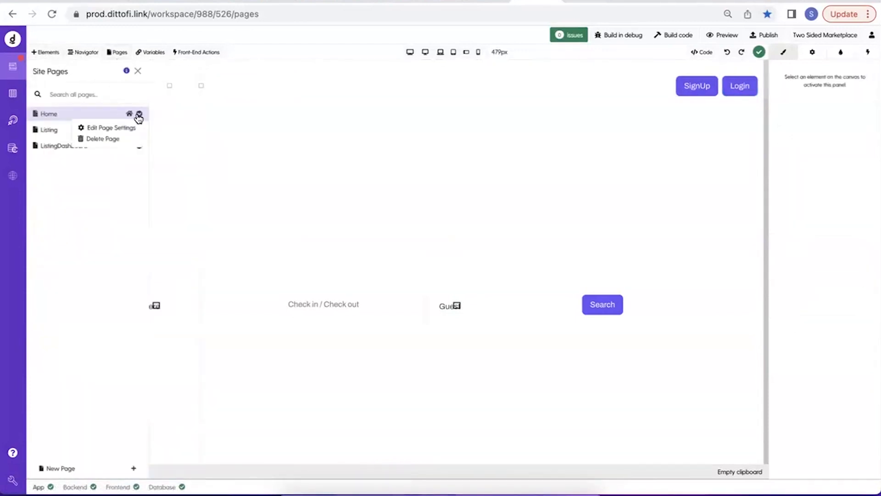
click(126, 127)
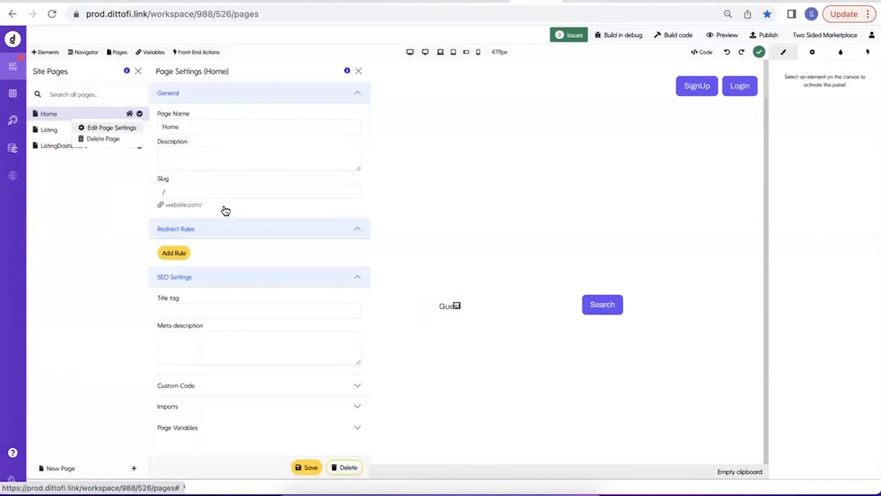
click(358, 70)
Add a custom login-button class to the Login button and make it the only class selected for styling.
click(736, 94)
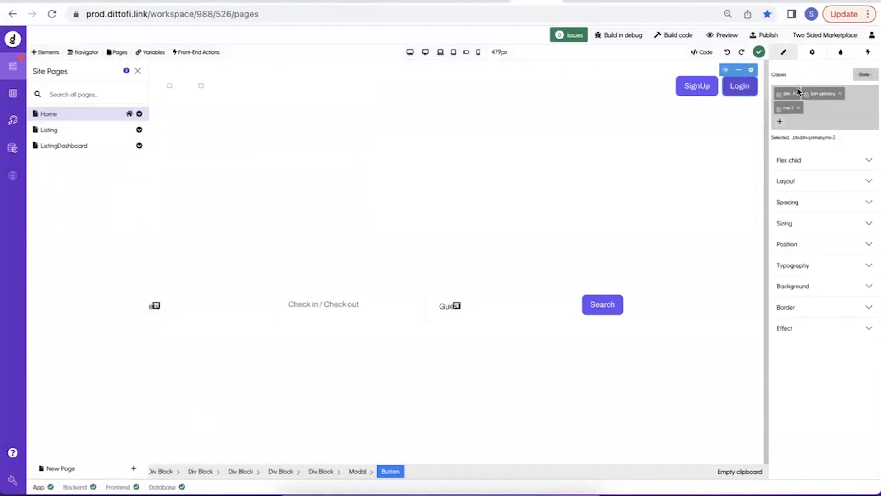
click(780, 124)
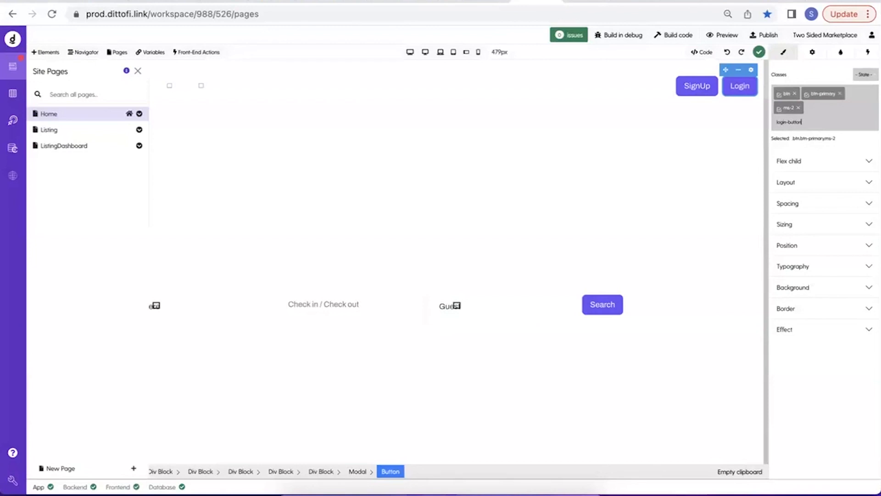
key(Return)
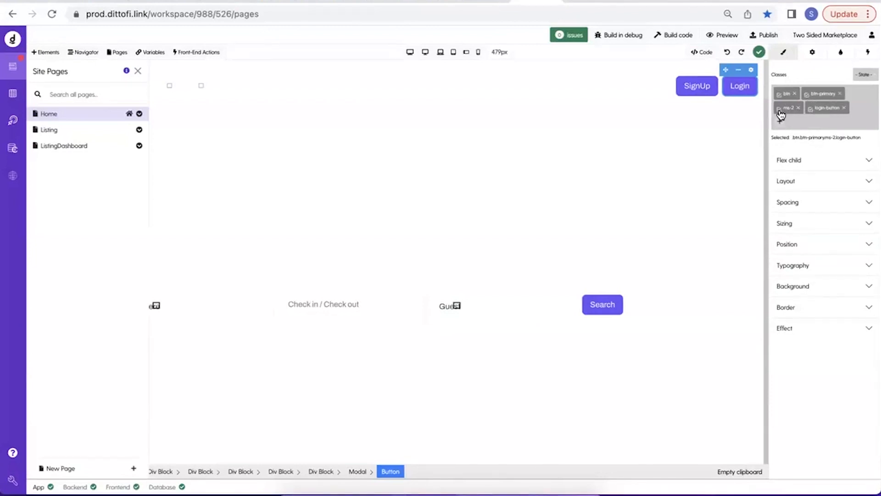
click(779, 110)
click(807, 96)
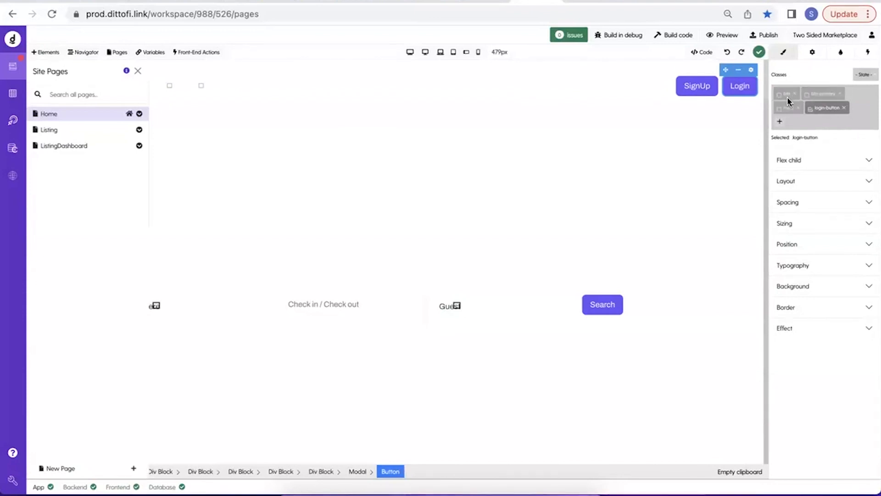
drag(815, 109, 832, 109)
drag(833, 109, 840, 108)
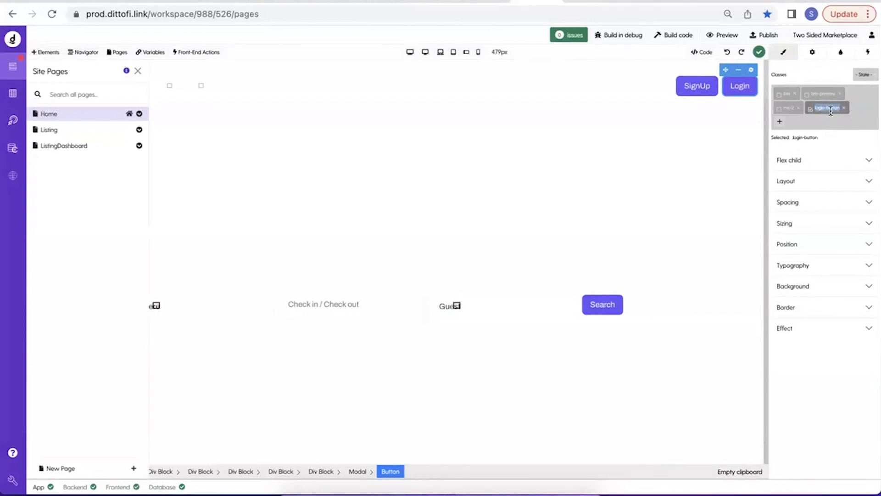
Try the red background colour #ce1515 on the login-button class and clear it again.
click(815, 288)
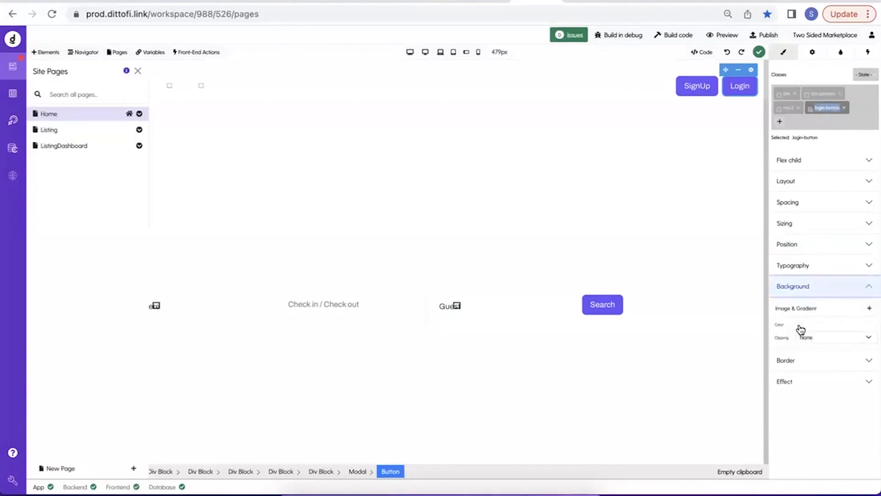
click(801, 328)
click(787, 189)
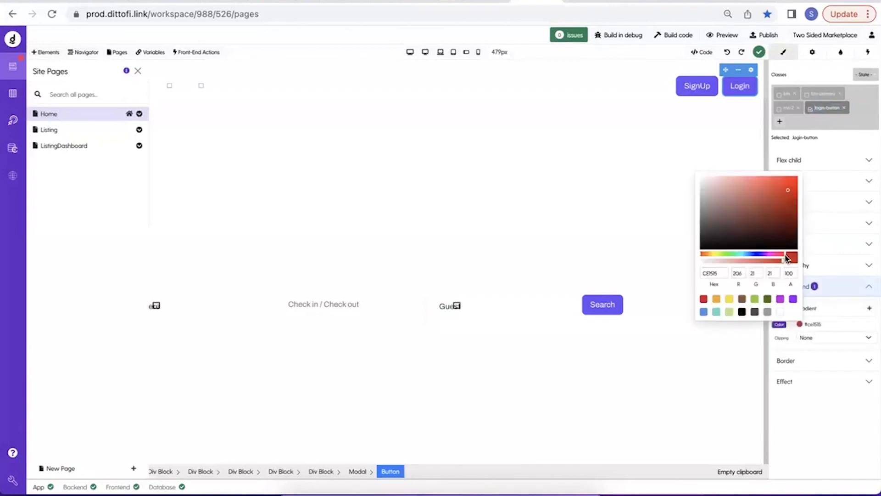
click(782, 326)
click(797, 282)
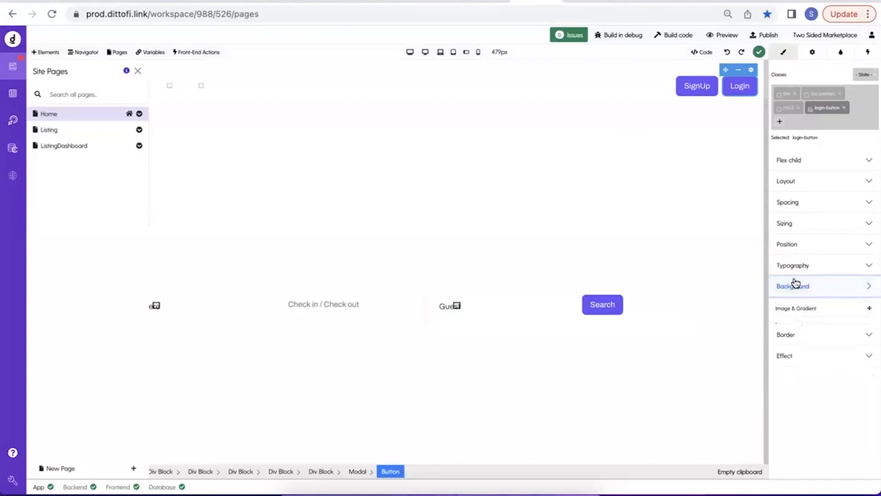
Remove the ms-2 class from the Login button and set the login-button class's left margin to 20 px.
click(799, 110)
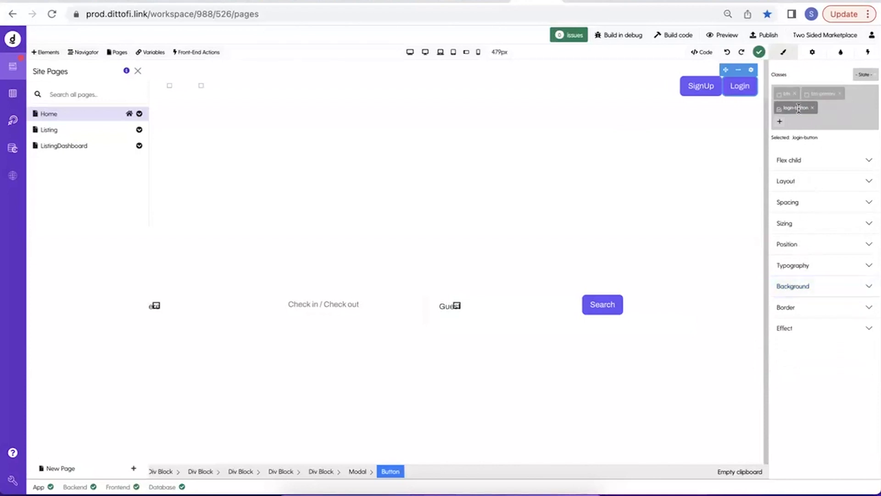
click(810, 202)
click(780, 255)
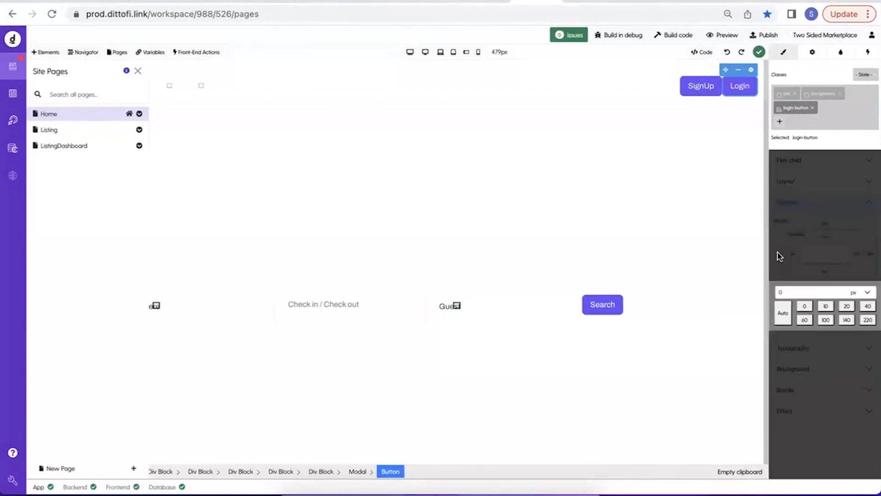
click(826, 306)
click(846, 306)
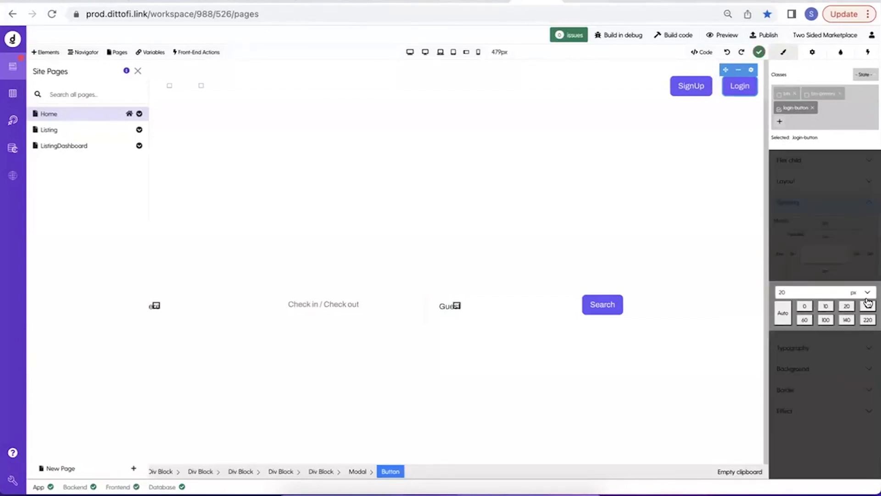
double_click(788, 108)
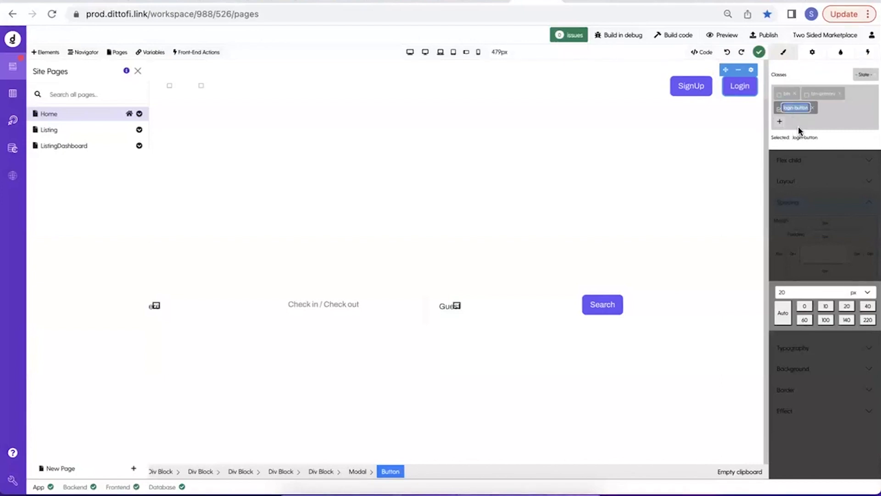
click(835, 193)
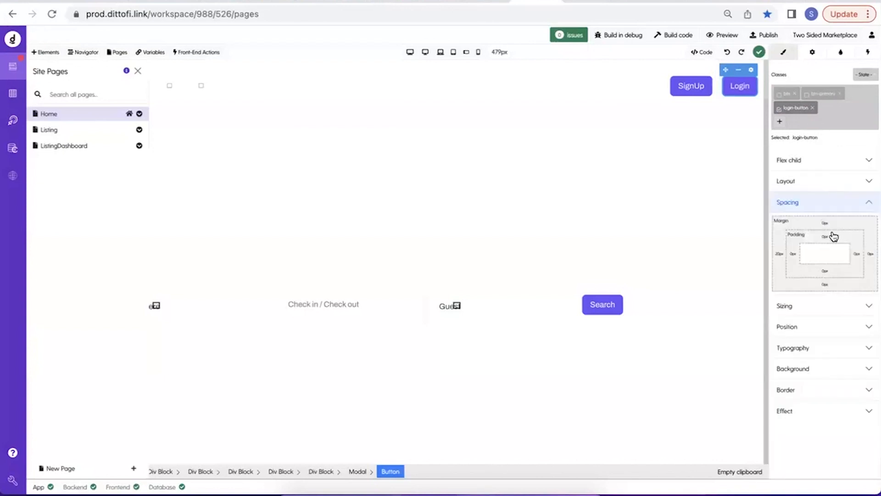
Remove the login-button class from the Login button and reselect its btn class for styling.
click(813, 108)
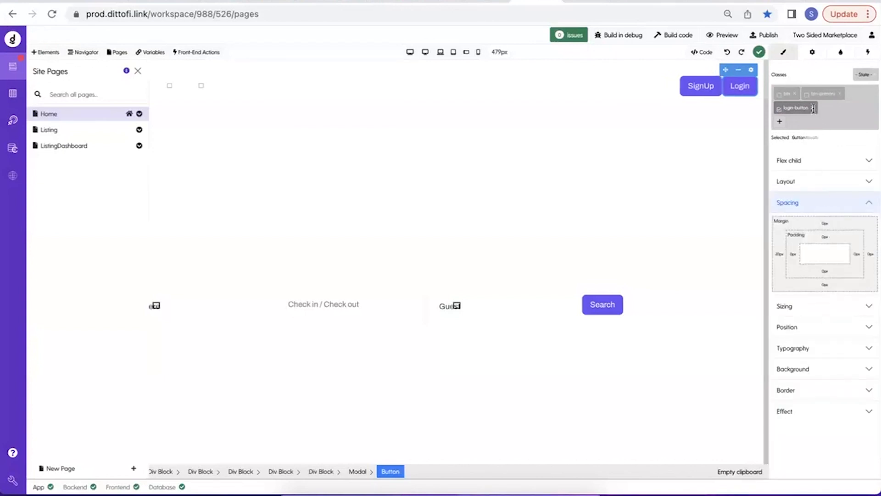
click(779, 96)
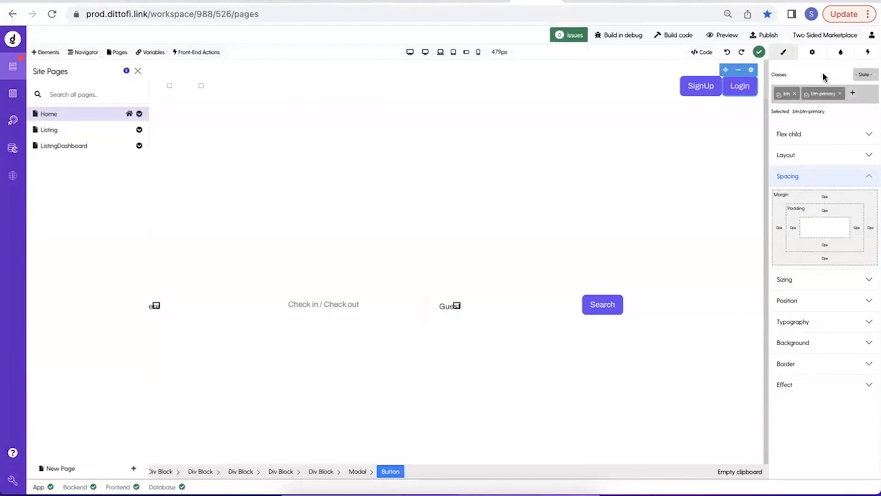
Compare the btn-primary class on the Login button with the classes on the Search button.
drag(811, 93, 839, 98)
click(595, 311)
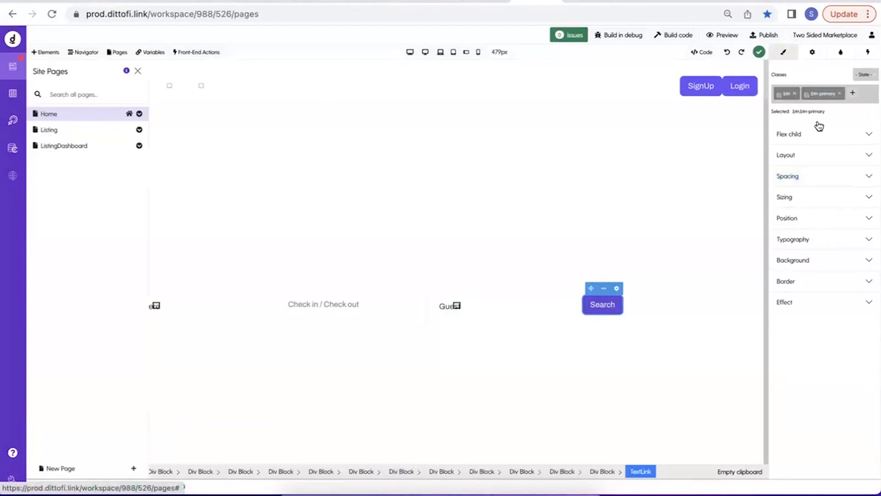
click(824, 93)
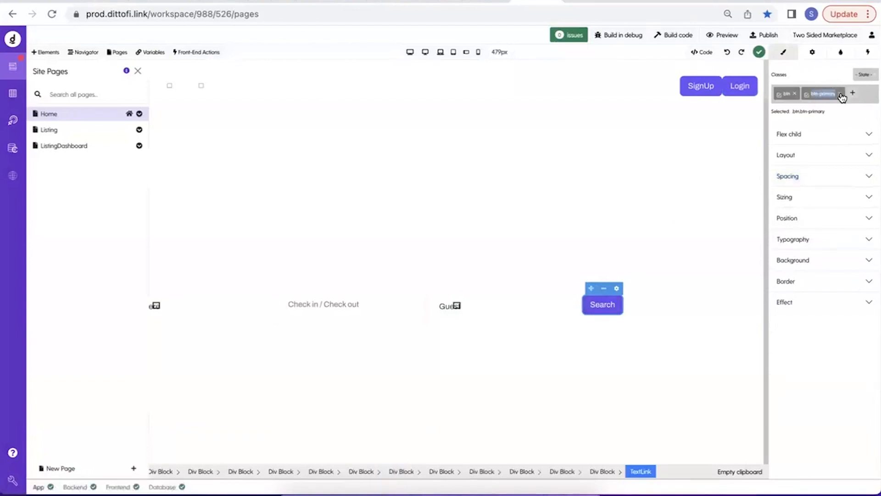
Reapply the login-button class to the Login button and deselect btn and btn-primary for styling.
click(730, 94)
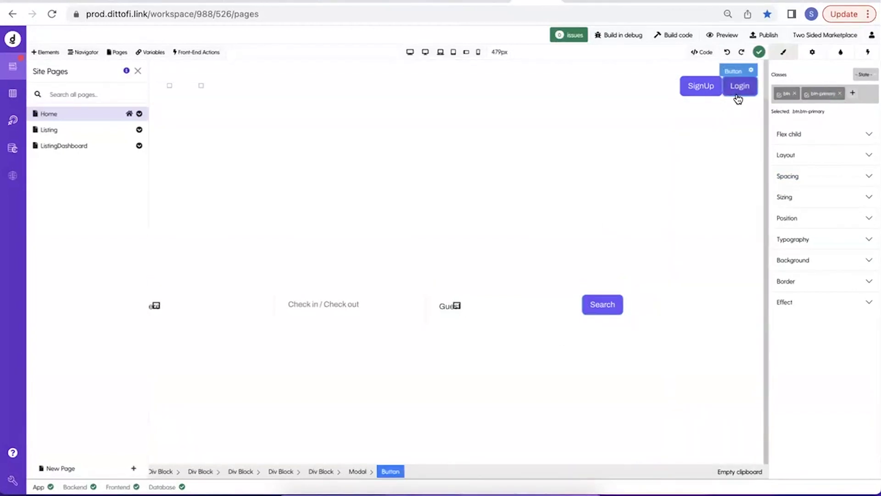
click(852, 95)
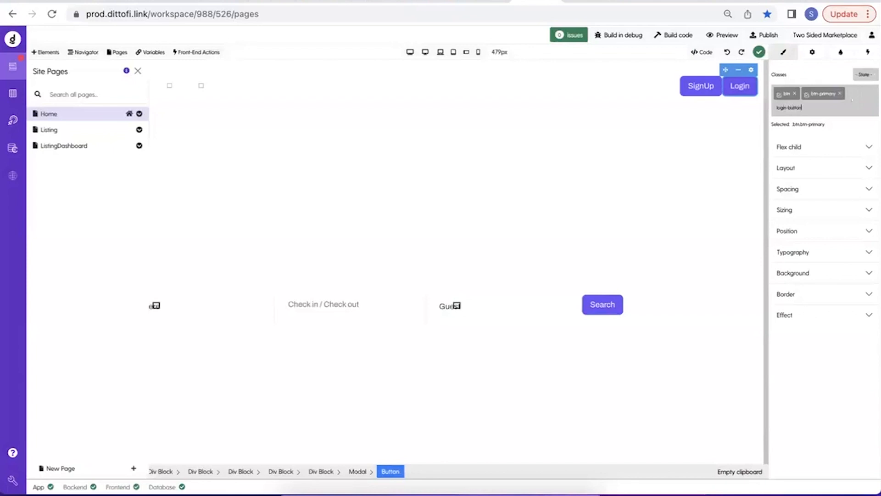
text(login-button)
key(Return)
click(806, 96)
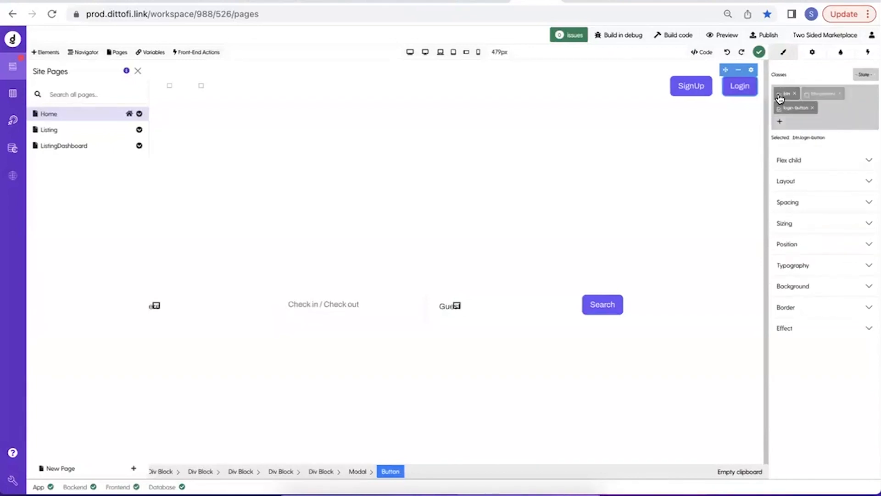
click(779, 95)
drag(787, 112, 807, 109)
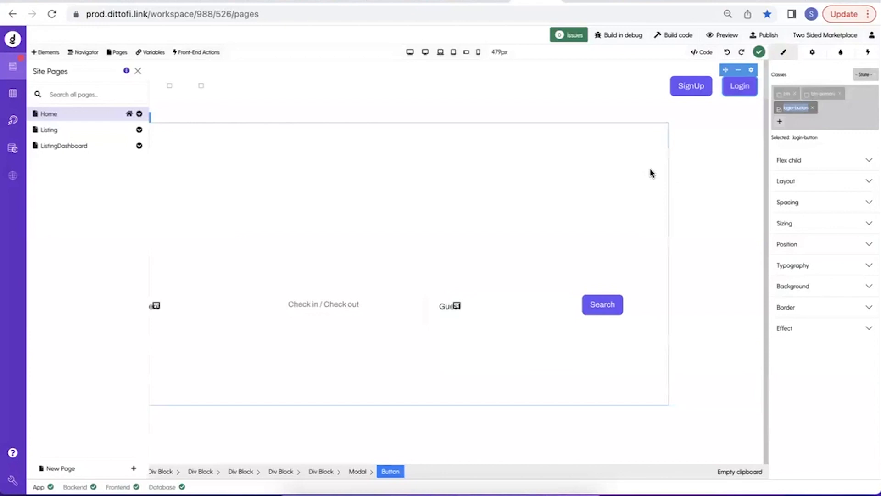
Replace the Login button's login-button class with ms-2, keeping btn and btn-primary selected, and dismiss the Site Pages list.
click(814, 109)
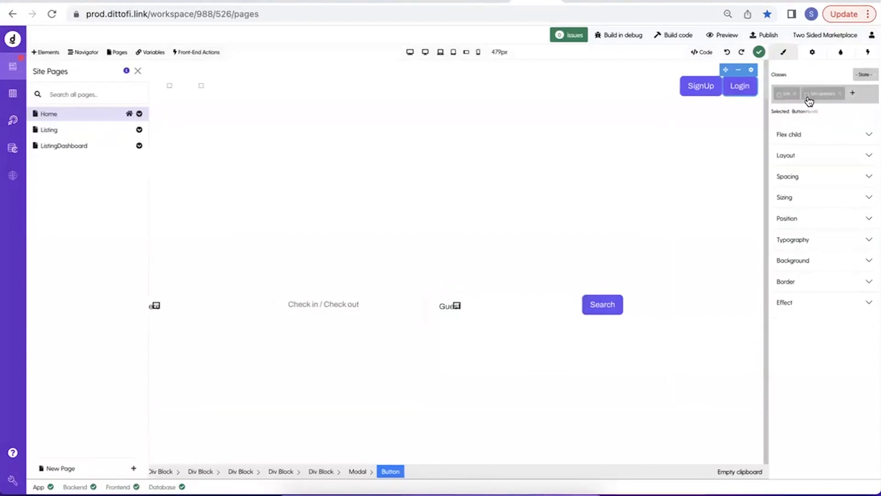
click(808, 98)
click(777, 100)
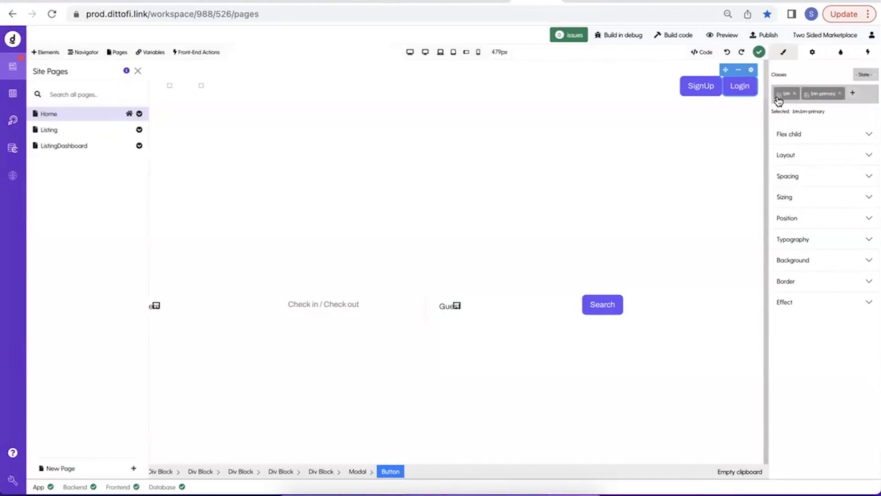
click(850, 93)
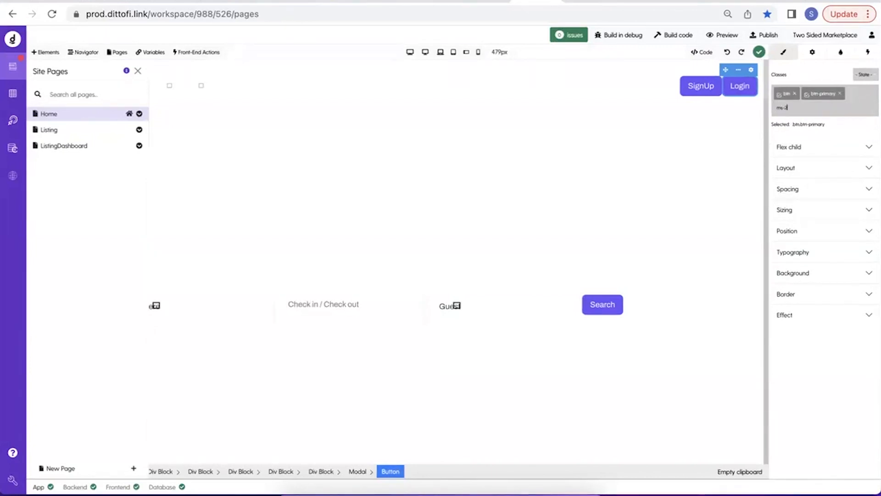
key(Return)
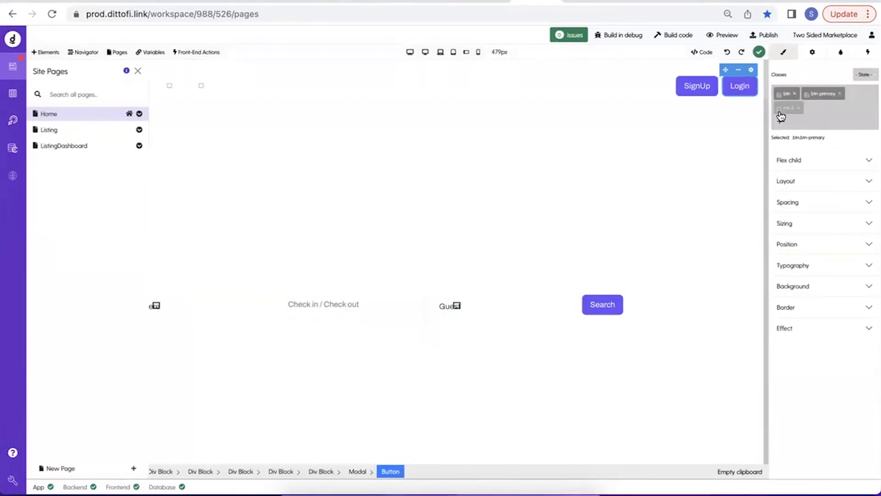
click(138, 72)
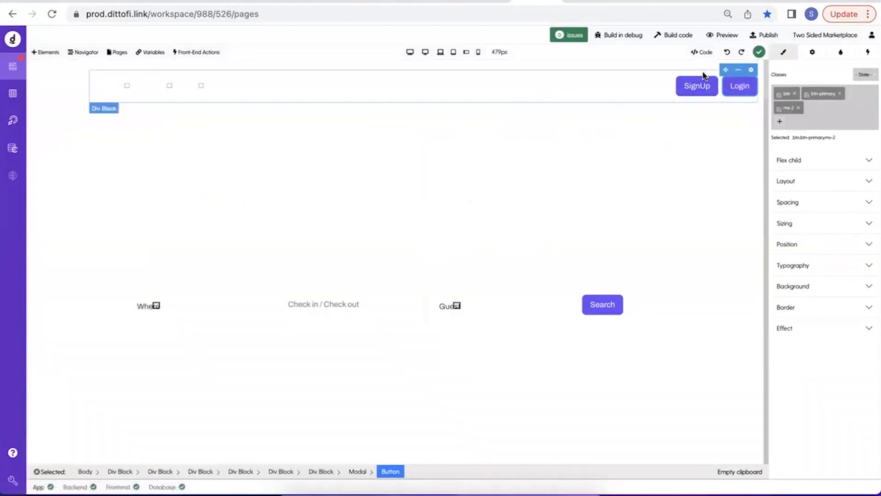
Set the preview of the modal around the SignUp button to Show.
click(700, 91)
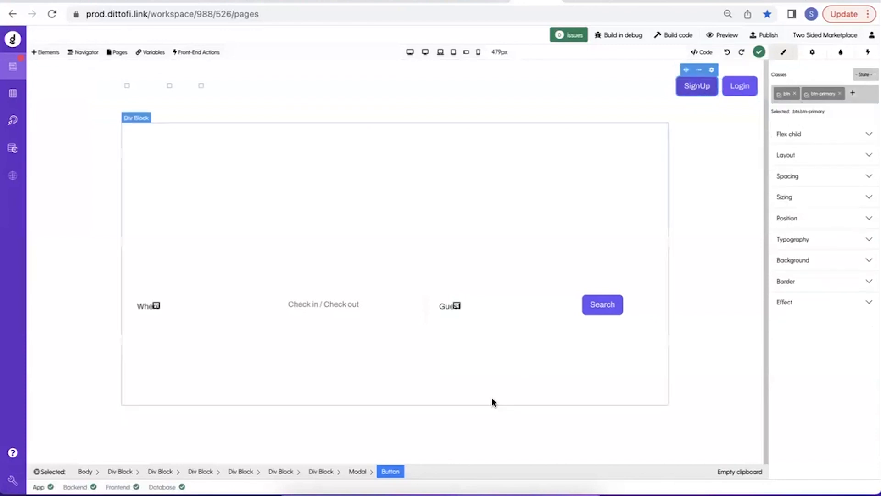
click(360, 473)
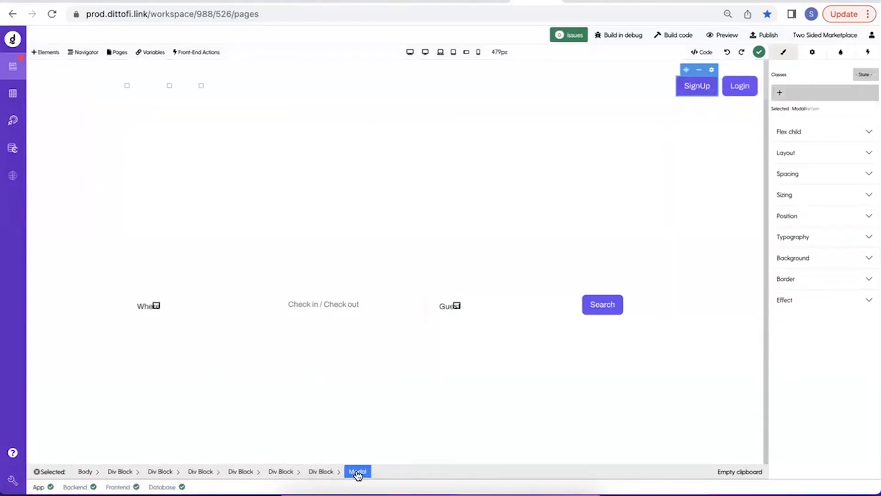
click(813, 52)
click(803, 101)
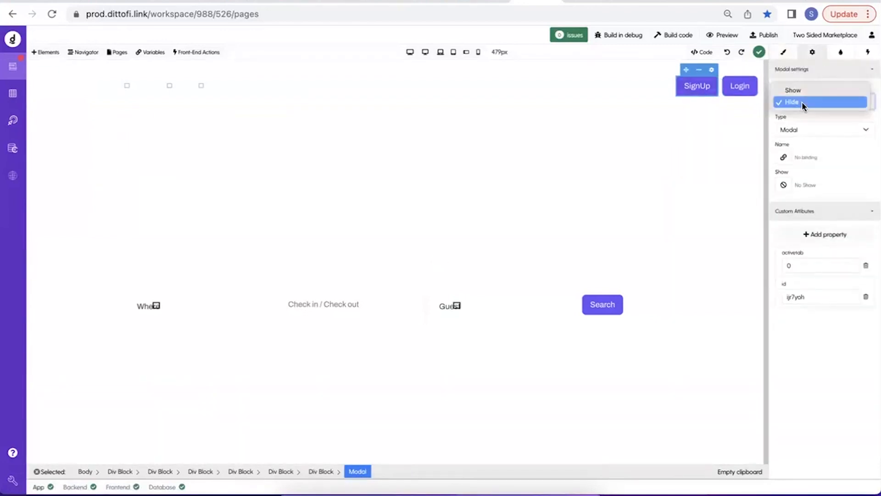
click(807, 94)
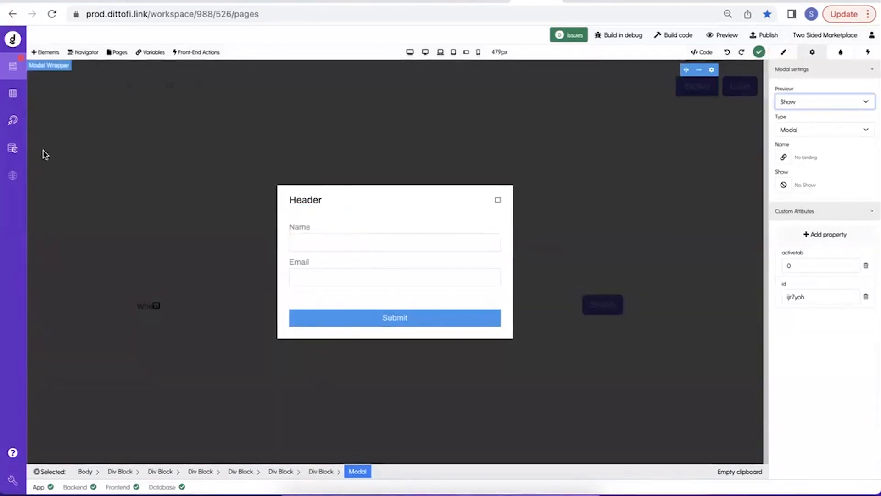
Review the events of the backend signUp action, then return to the page design.
click(12, 128)
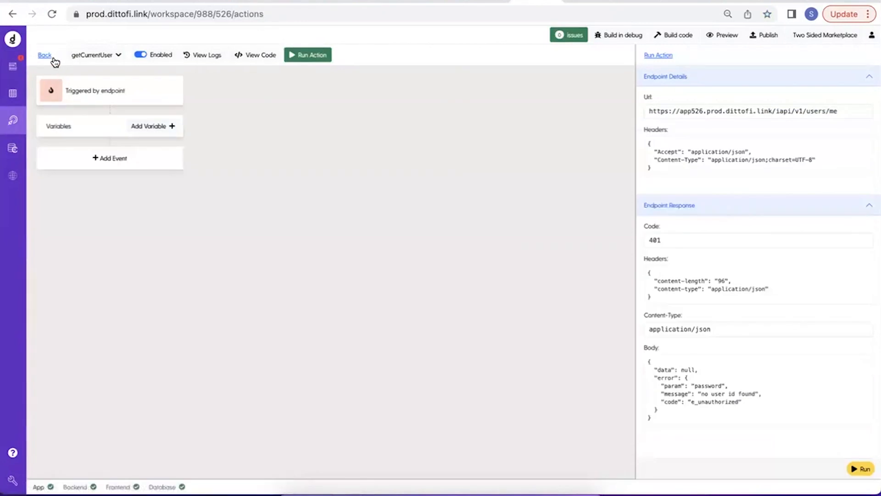
click(45, 55)
click(148, 122)
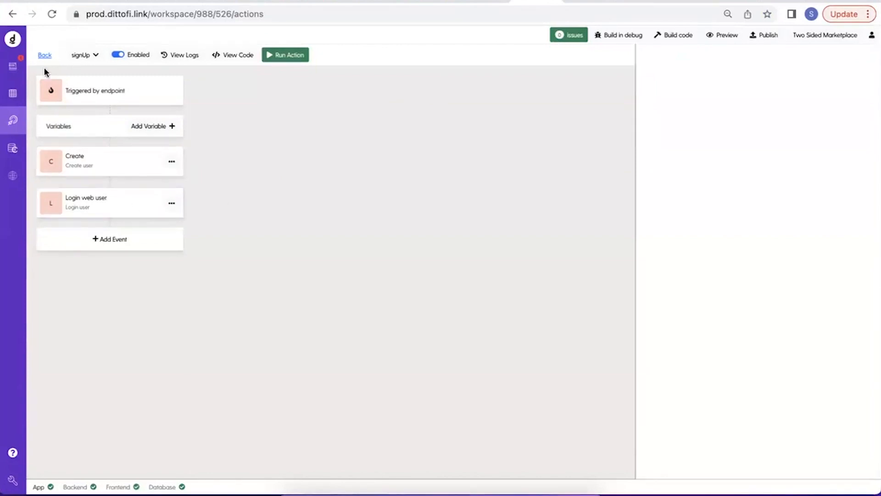
click(10, 77)
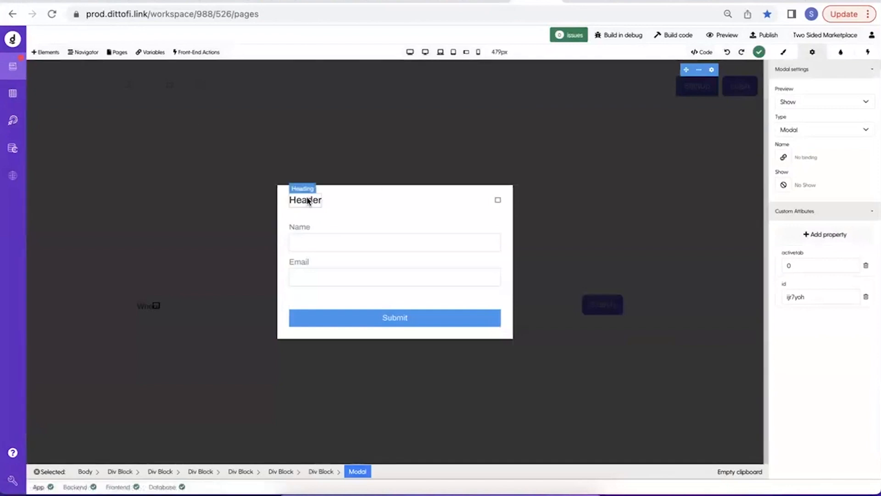
click(13, 120)
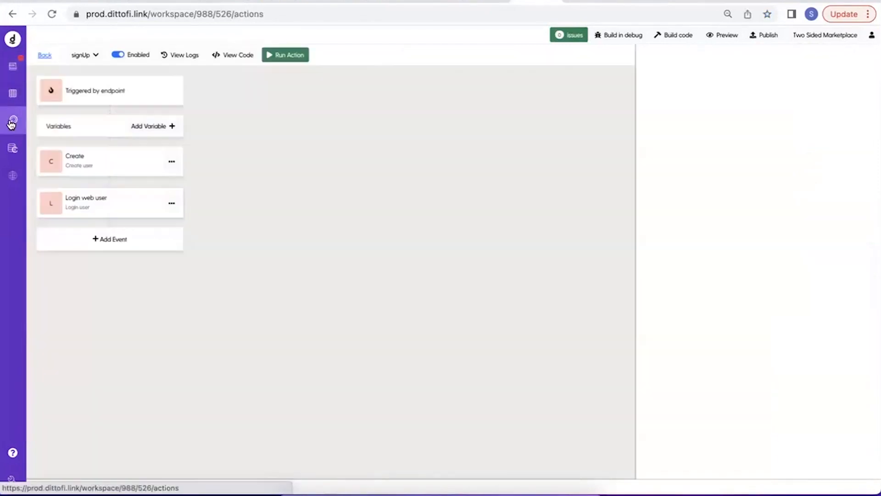
click(13, 68)
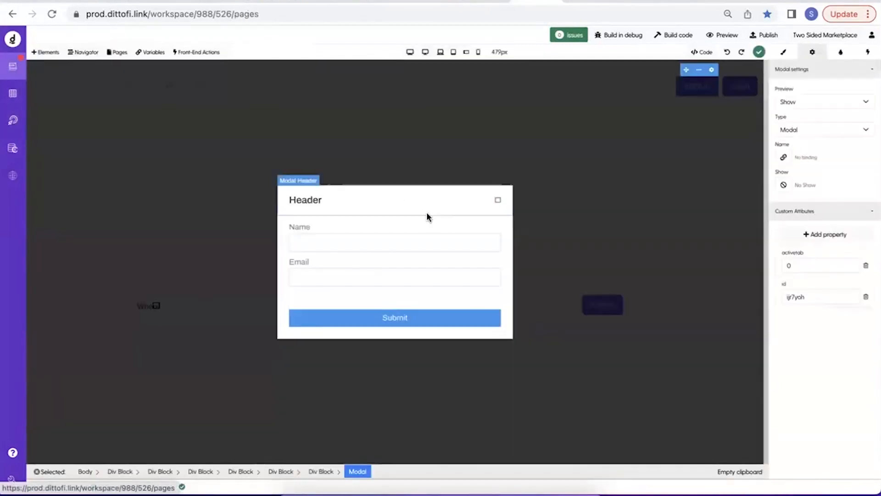
With the modal's Submit button selected, create a front-end action named signUp.
click(356, 320)
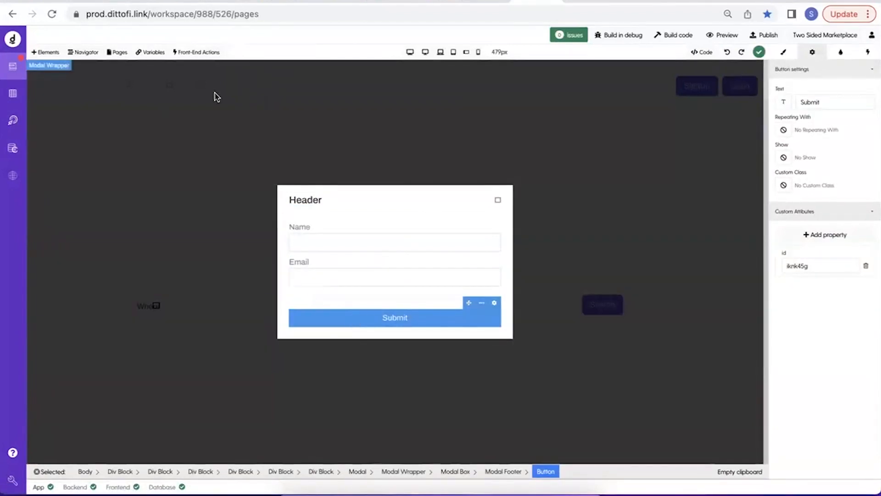
click(208, 55)
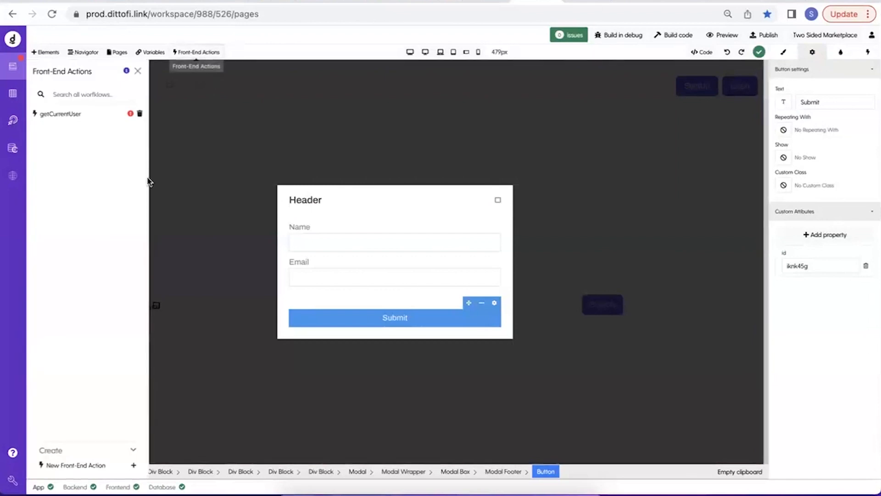
click(74, 464)
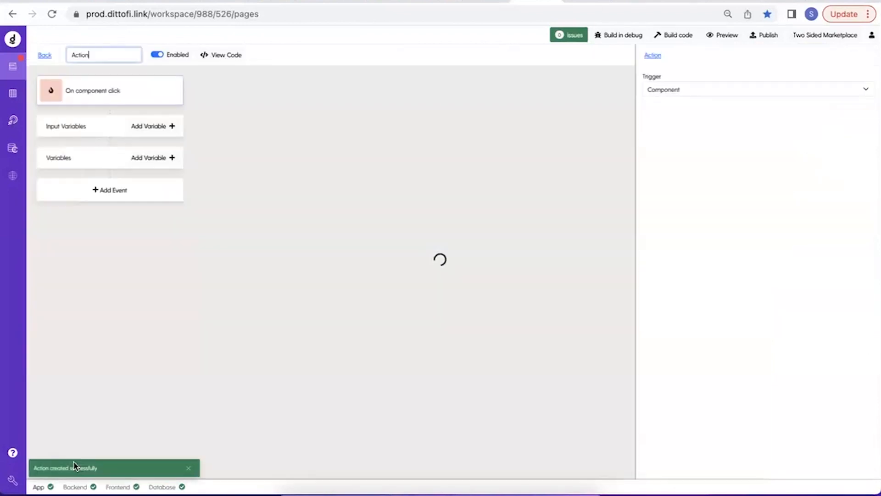
key(ctrl+a)
text(signUp)
key(Return)
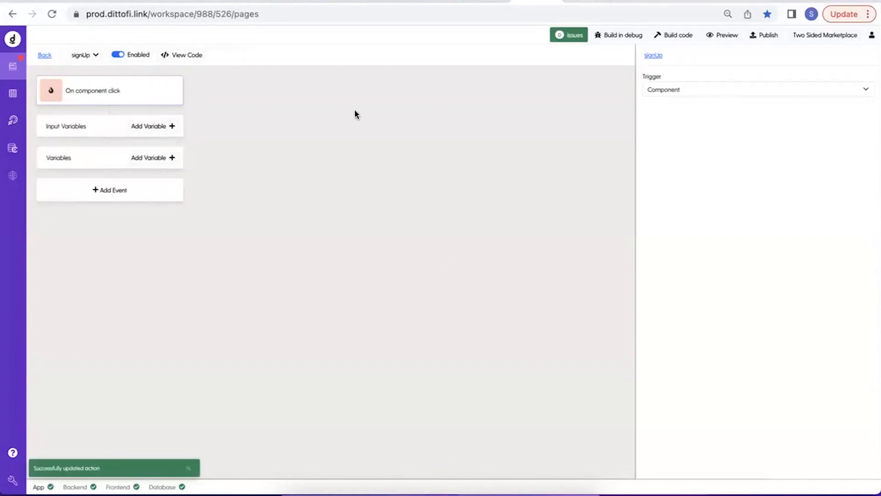
Build the code, add a Run endpoint event using the signUp endpoint, and check its email and password body variables.
click(687, 35)
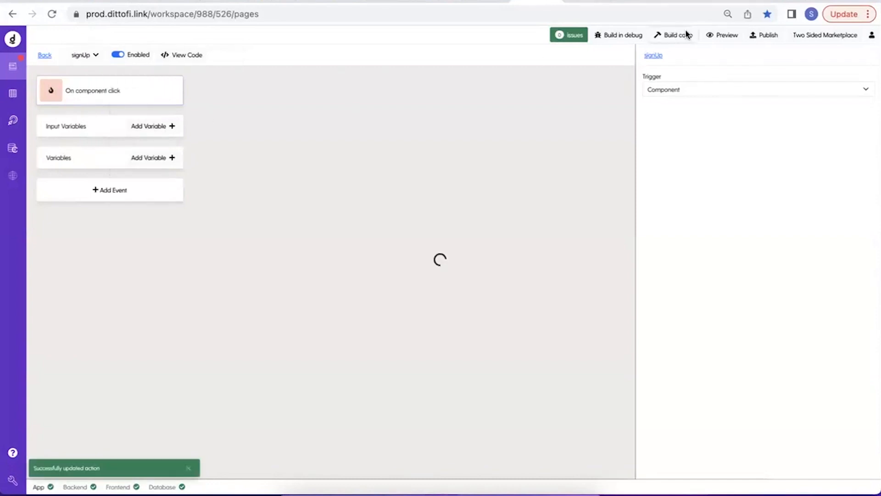
click(140, 197)
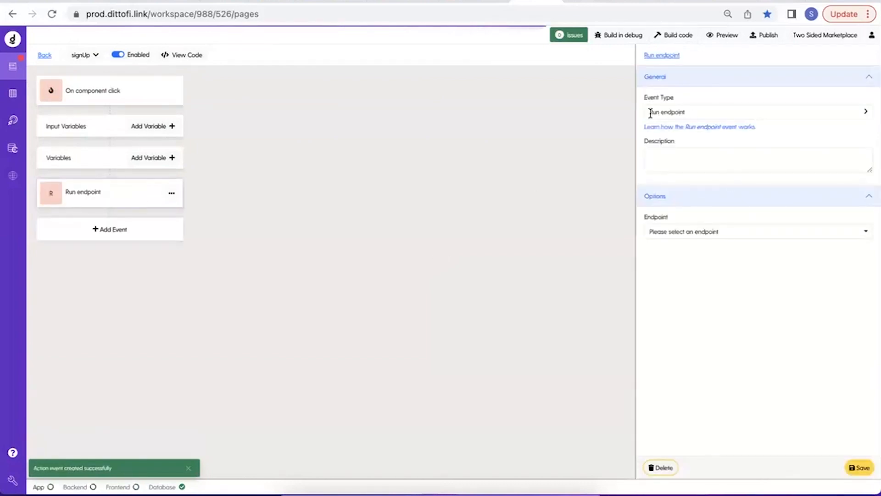
click(666, 231)
text(sig)
click(659, 265)
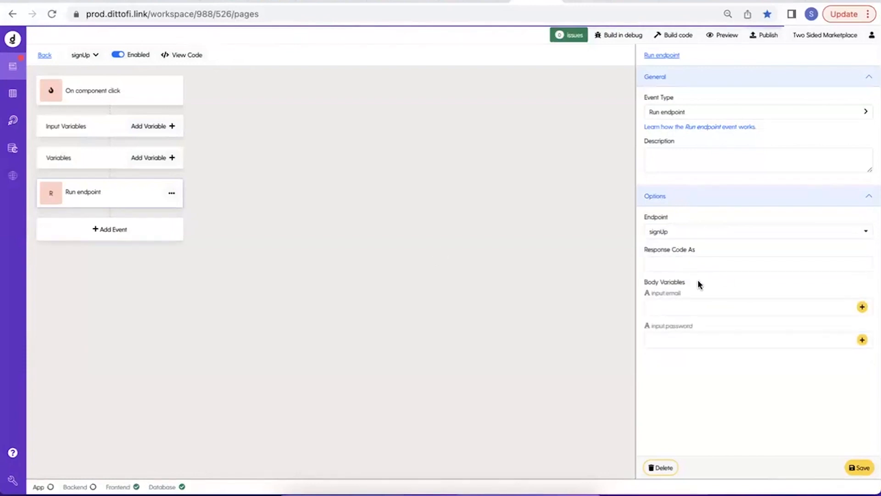
drag(651, 296, 718, 298)
drag(648, 328, 779, 328)
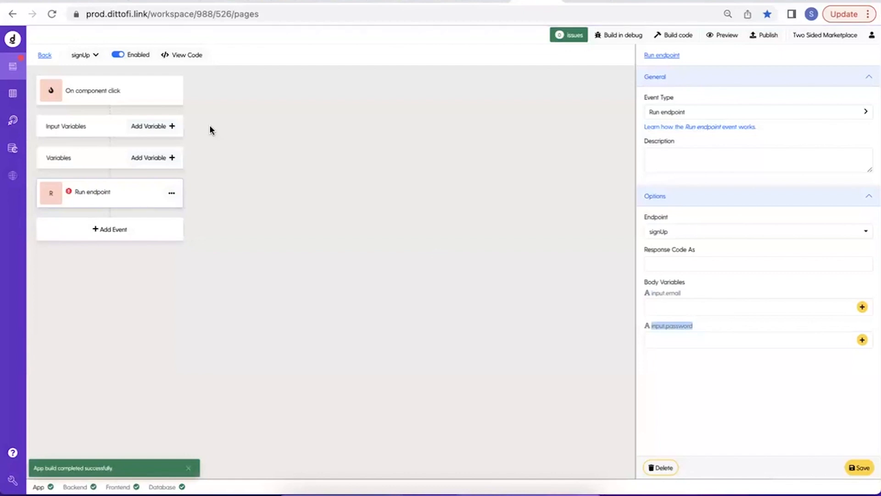
click(43, 56)
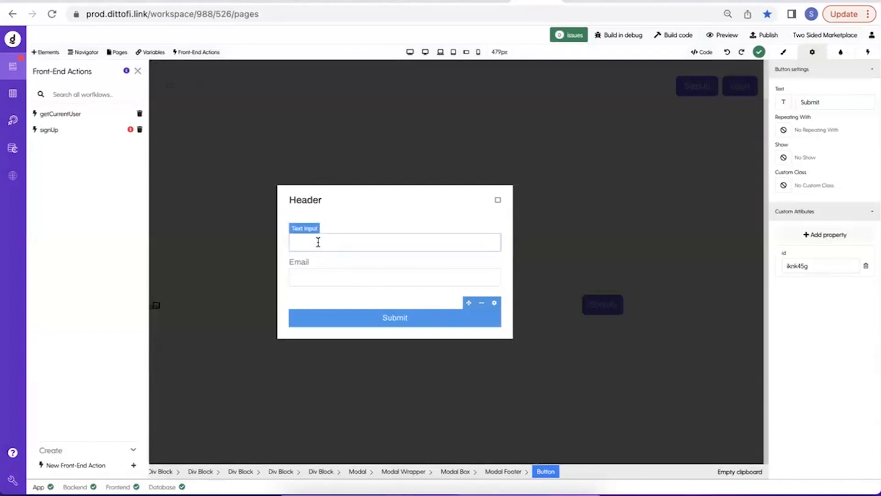
Start a new app variable.
click(151, 51)
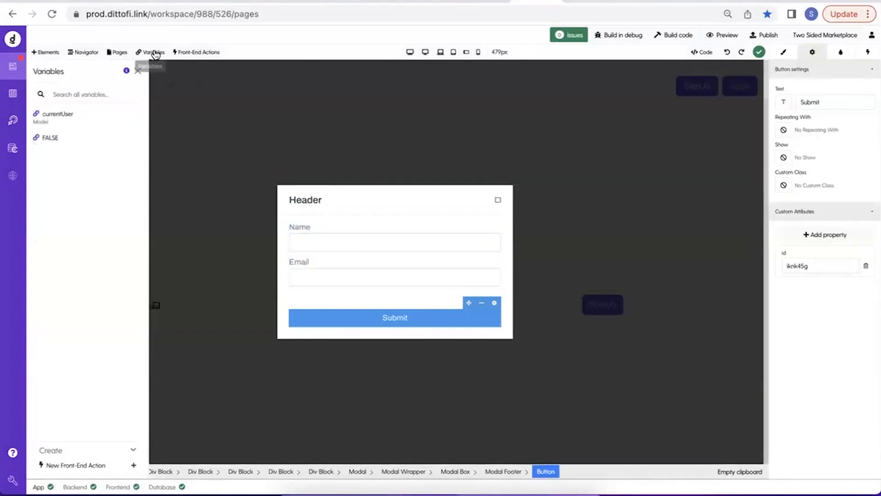
click(78, 450)
click(257, 123)
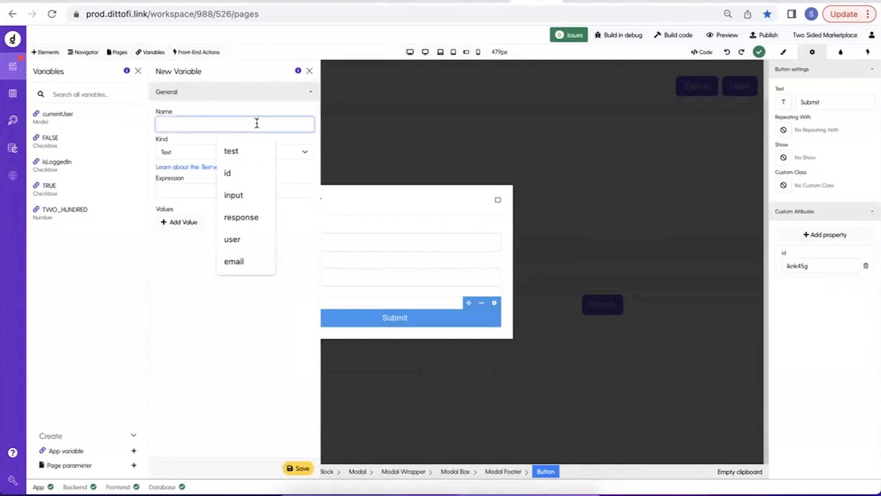
text(epi)
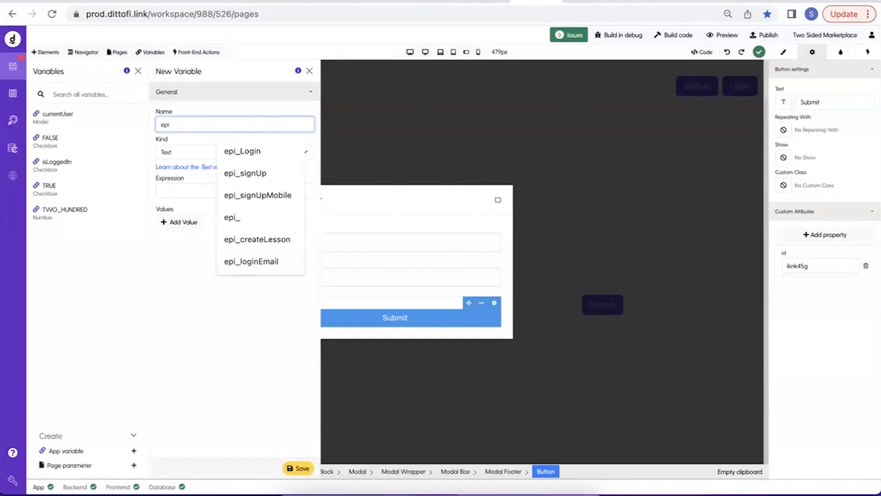
double_click(160, 123)
text(bi)
key(BackSpace)
key(BackSpace)
text(inp)
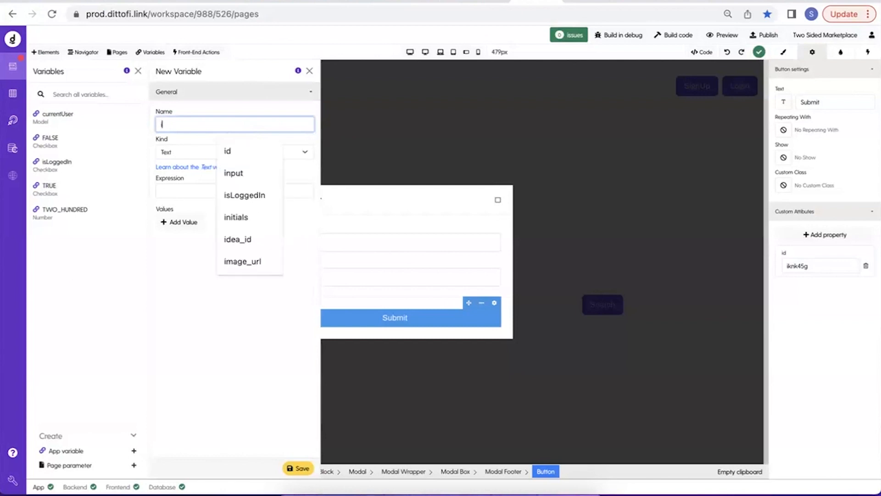
text(ut)
key(super+a)
Name the new variable epi_signUp and check it against the backend signUp action.
text(ep)
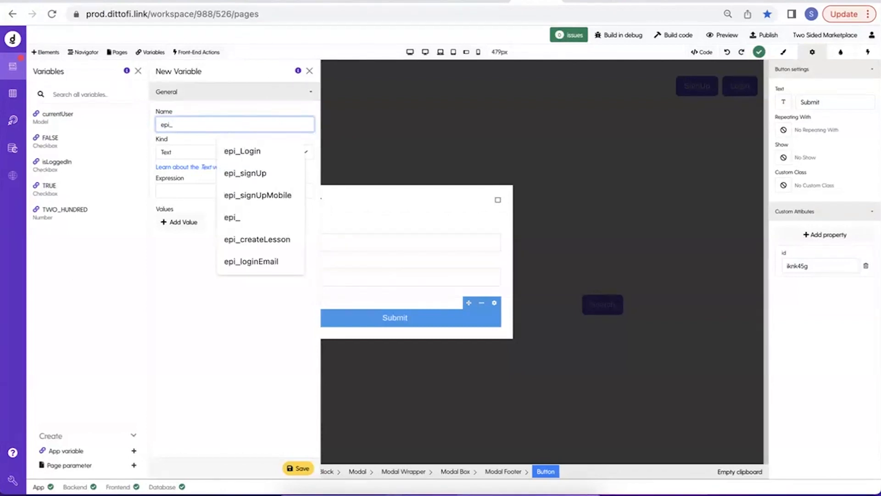
text(i_)
click(246, 174)
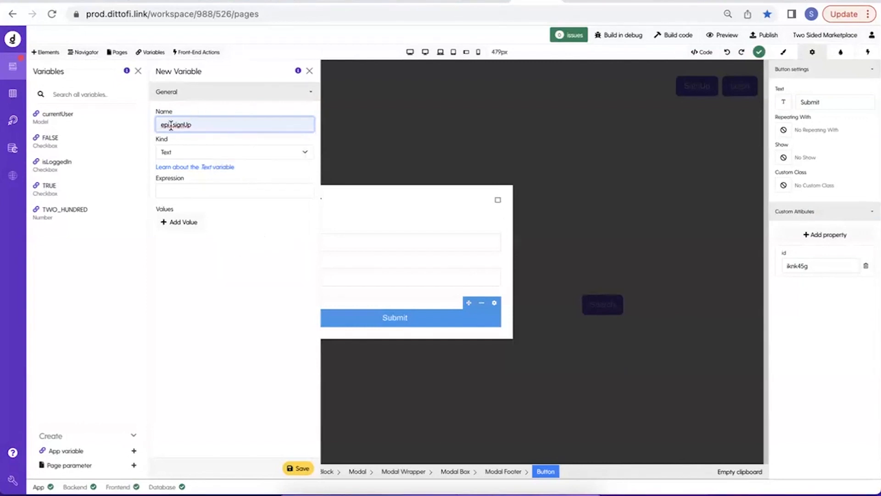
click(13, 125)
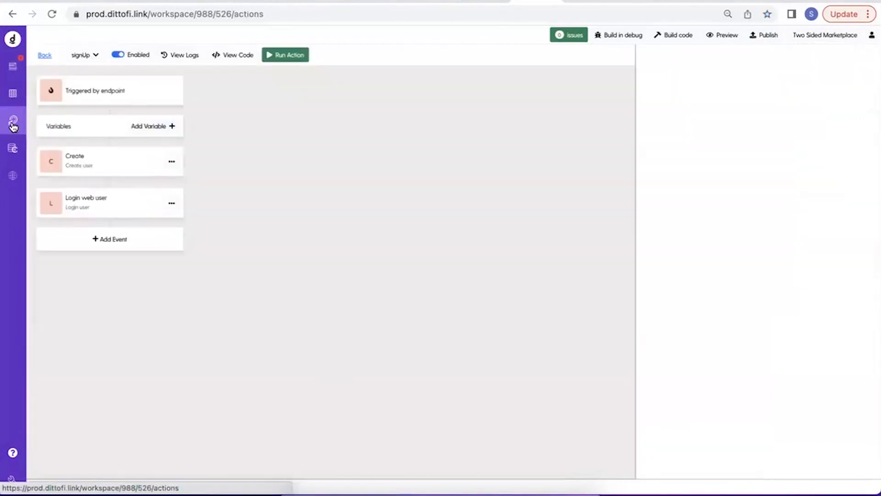
click(13, 67)
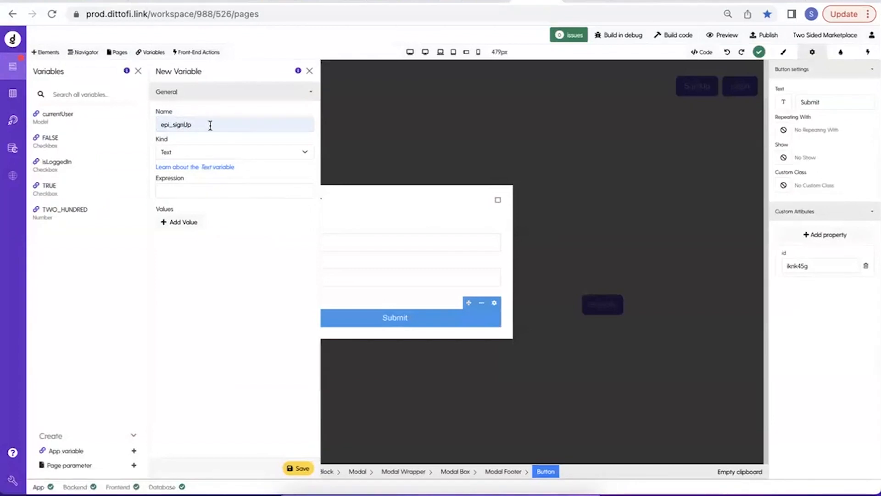
Set the epi_signUp variable's kind to Custom model, choose the epi_signUp custom model, and save it.
click(199, 155)
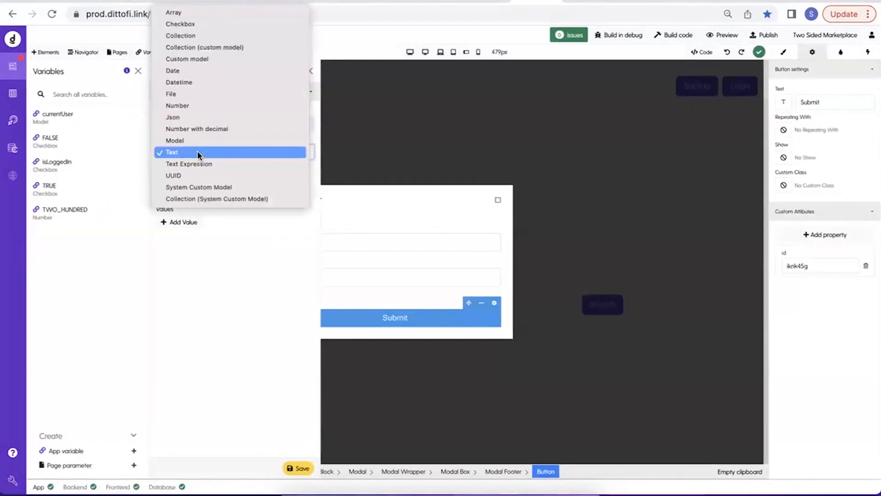
click(207, 58)
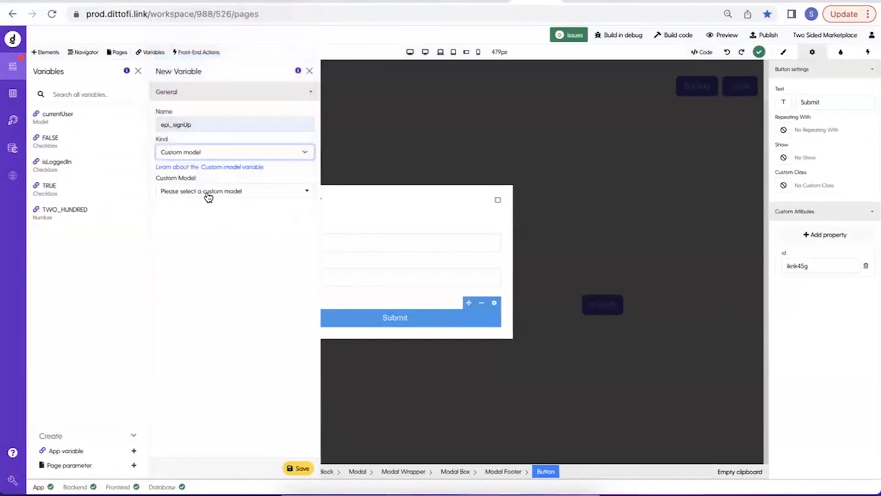
click(209, 195)
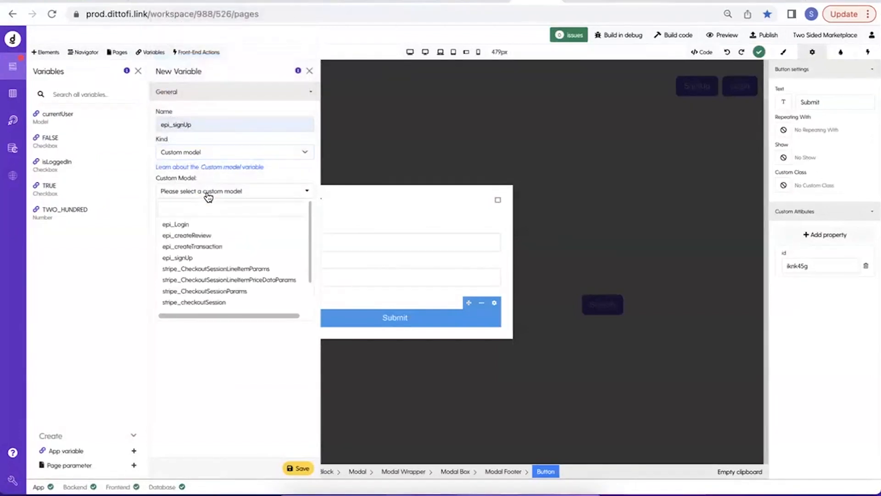
click(188, 258)
click(300, 468)
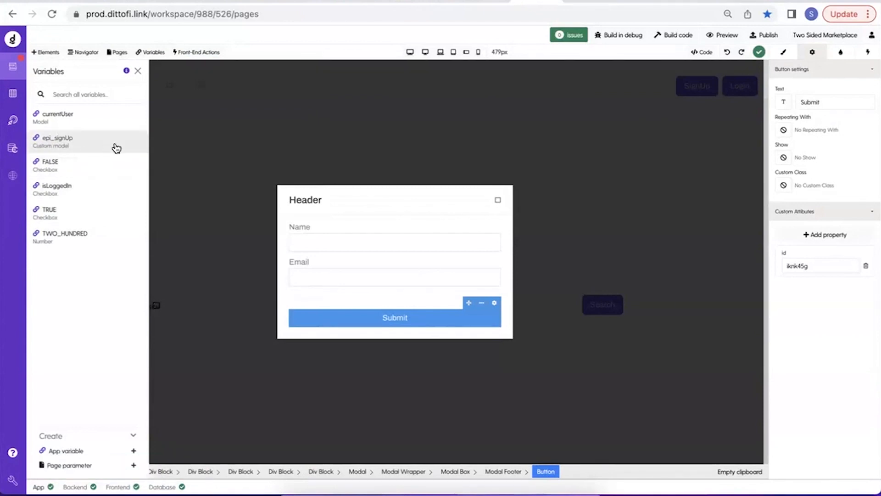
Open the signUp front-end action and set its Run endpoint event to the signUp endpoint.
click(185, 54)
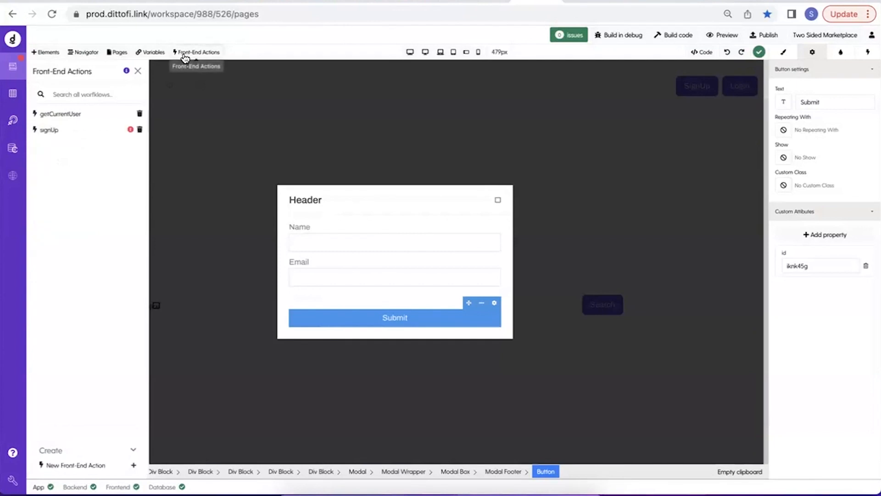
click(68, 128)
click(124, 191)
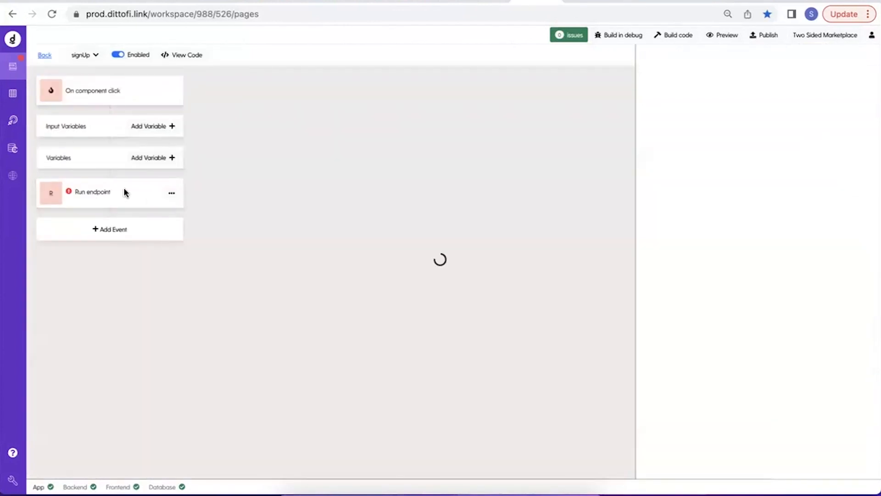
click(720, 230)
text(sign)
click(682, 269)
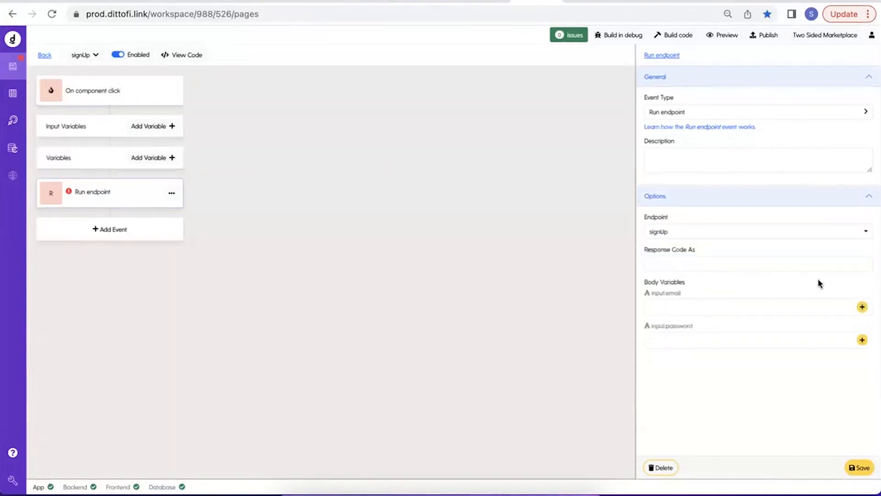
Bind the input.email body variable of the Run endpoint event to epi_signUp.email.
click(862, 307)
click(317, 77)
text(sig)
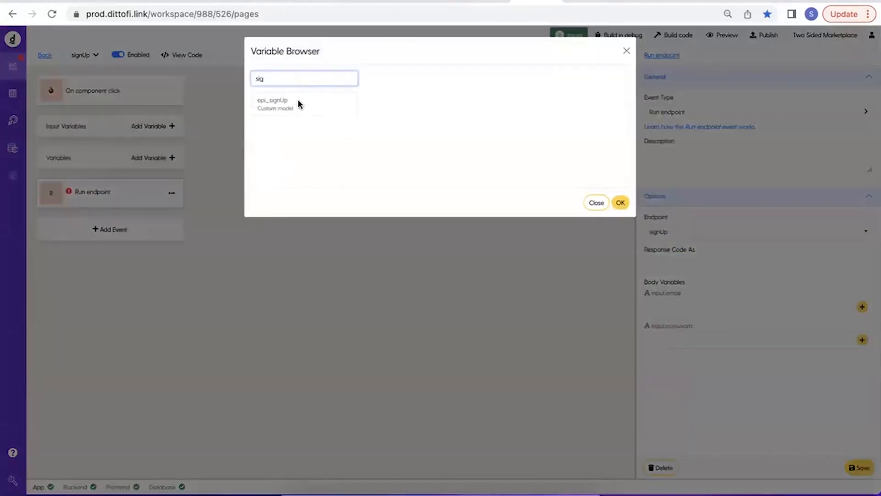
click(298, 104)
click(369, 81)
click(620, 203)
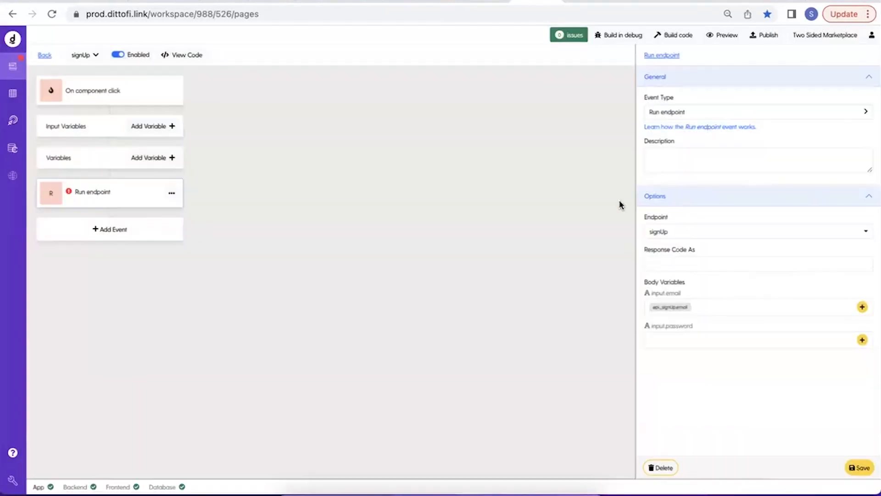
Bind the input.password body variable of the Run endpoint event to epi_signUp.password.
click(862, 339)
click(329, 78)
text(sig)
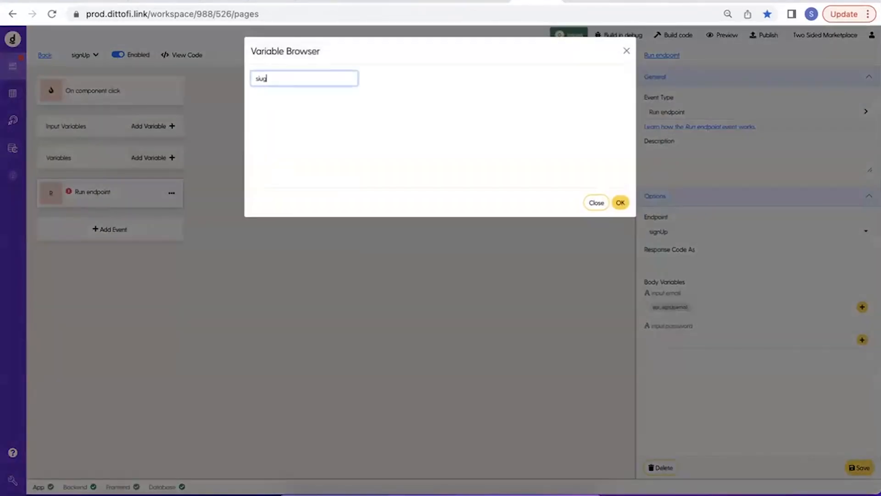
text(n)
click(320, 101)
click(376, 105)
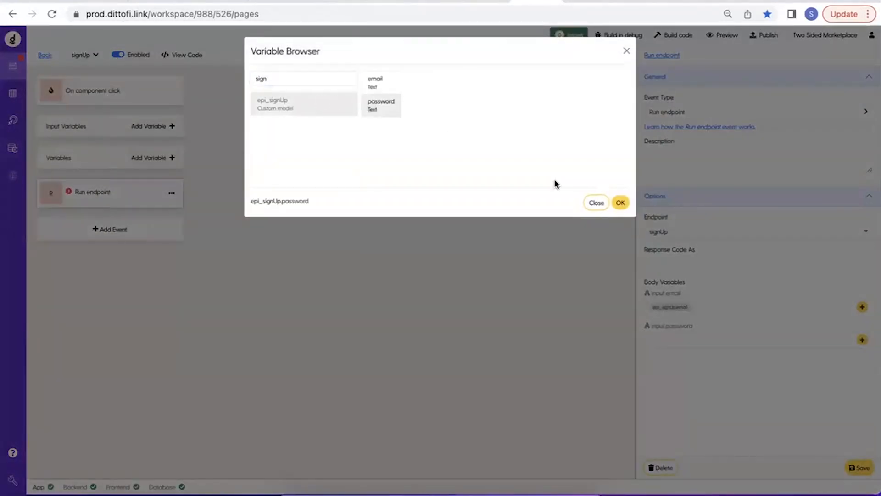
click(620, 202)
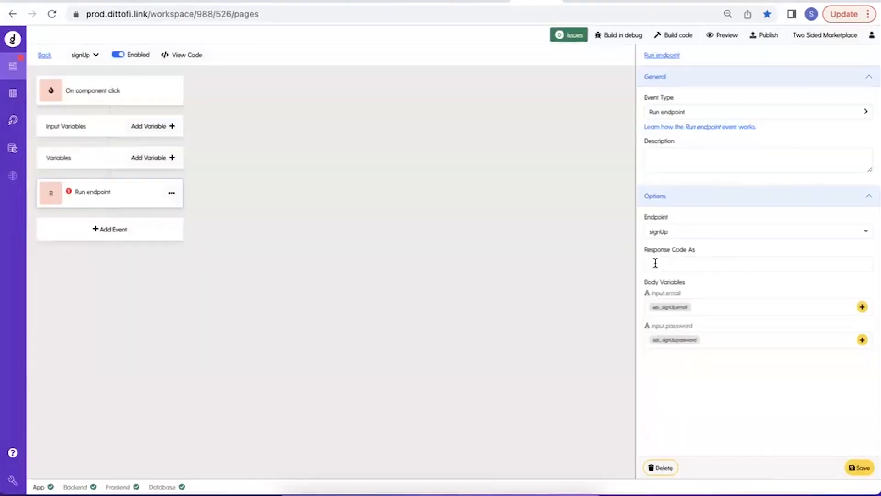
Store the endpoint's response code as signUpResponse and save the event.
drag(690, 231, 650, 232)
key(super+c)
click(702, 223)
click(675, 266)
text(s)
key(super+v)
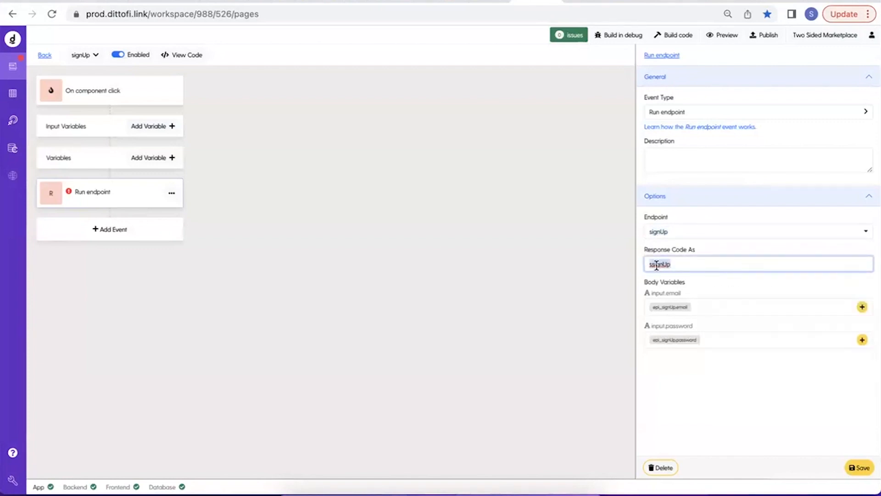
key(super+v)
text(Response)
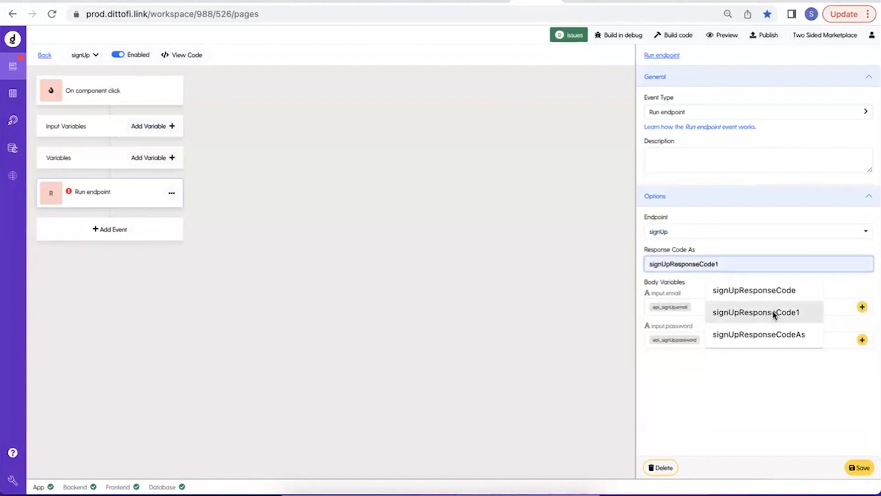
click(860, 468)
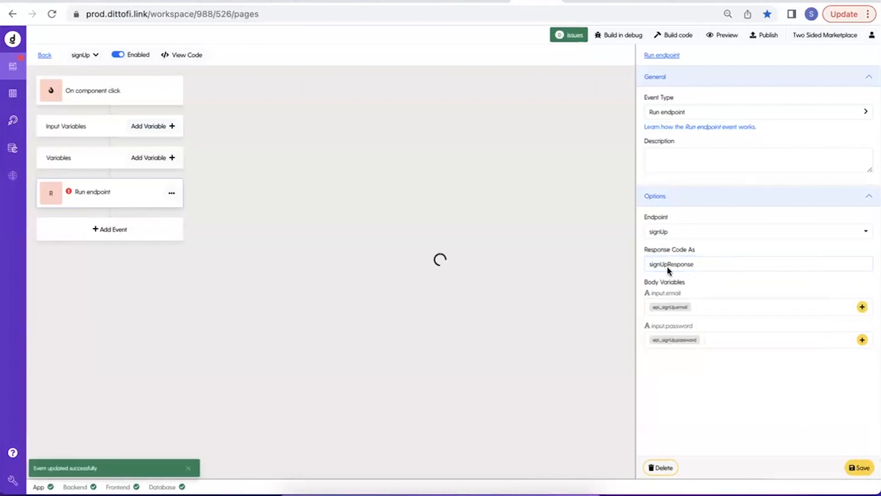
Describe the Run endpoint event as signUp and save it.
click(649, 231)
click(692, 157)
key(super+v)
click(865, 470)
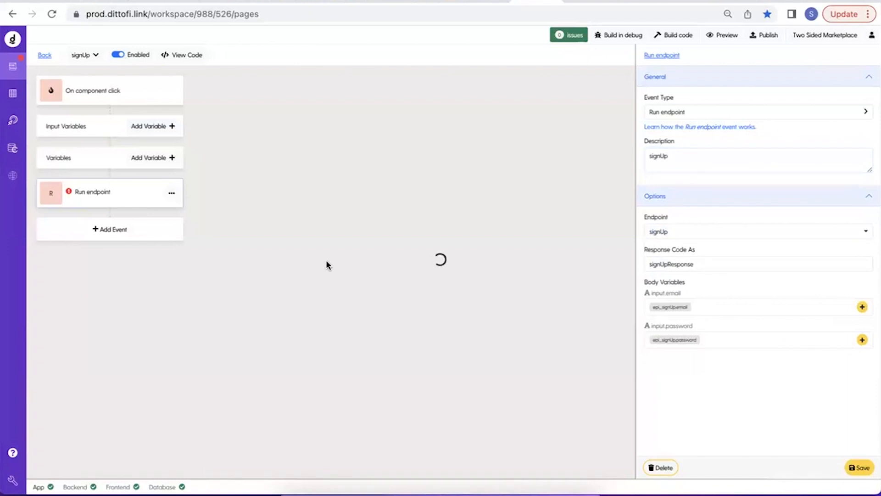
Add an event after the signUp endpoint call, make it a Condition, and give it an empty condition row.
click(143, 227)
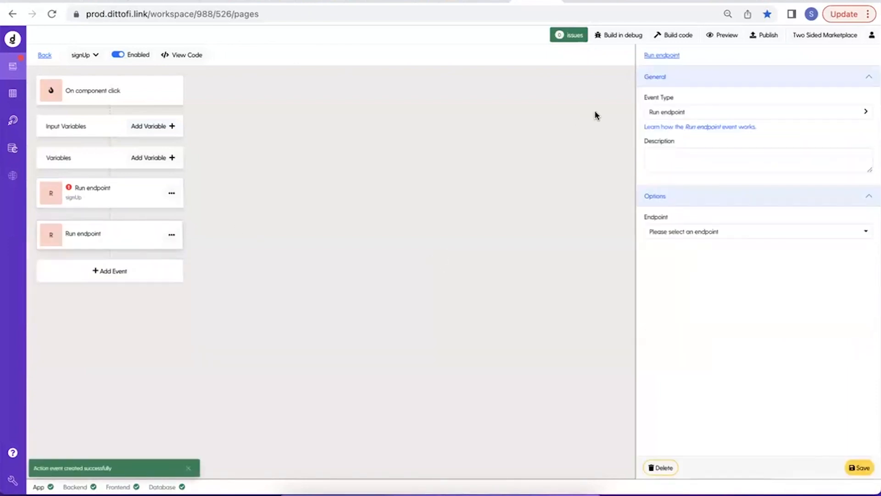
click(673, 112)
mouse_move(682, 159)
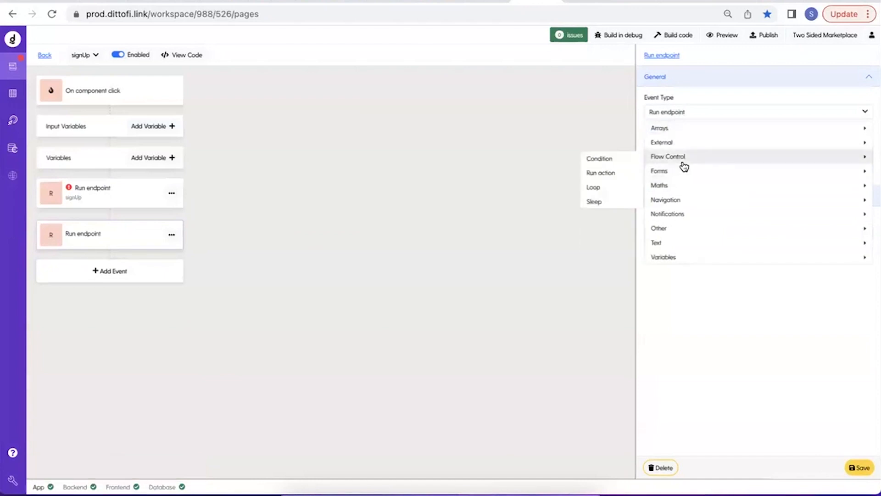
click(613, 158)
click(825, 222)
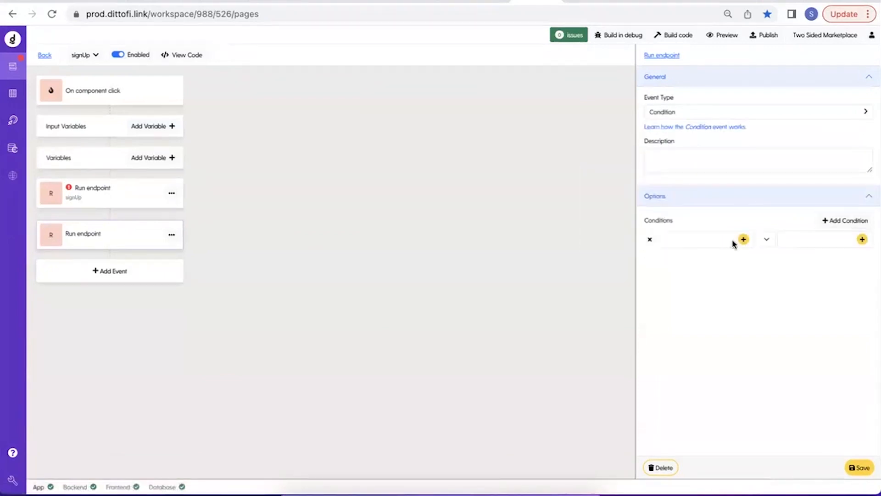
Set the condition to signUpResponse = TWO_HUNDRED, describe it as "if responseCode = 200", and save the event.
click(742, 239)
text(res)
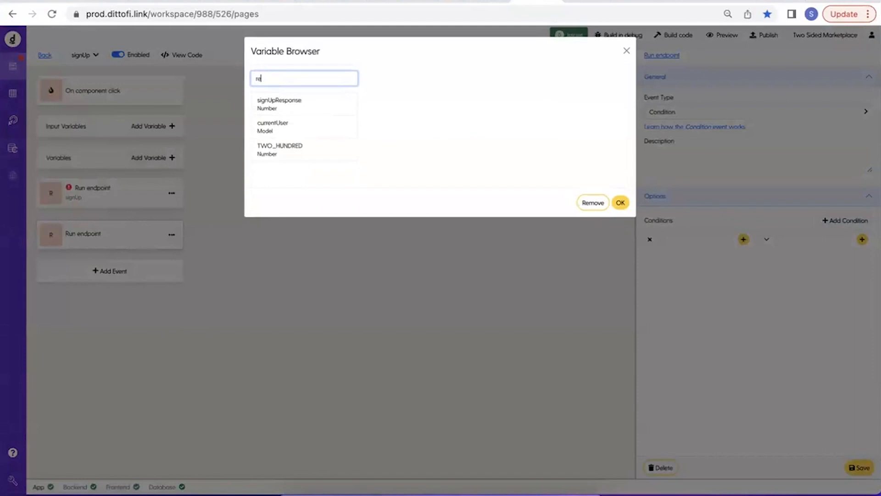
click(278, 109)
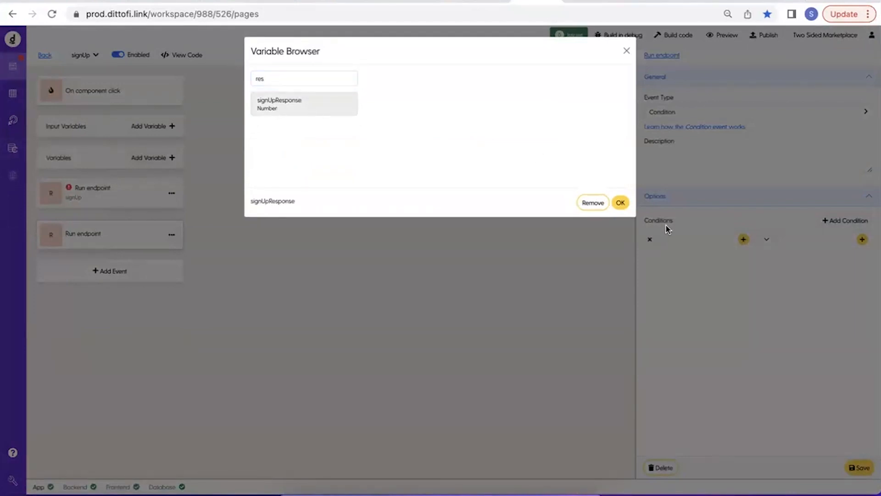
click(621, 204)
click(861, 239)
text(TW)
click(304, 104)
click(619, 203)
click(692, 164)
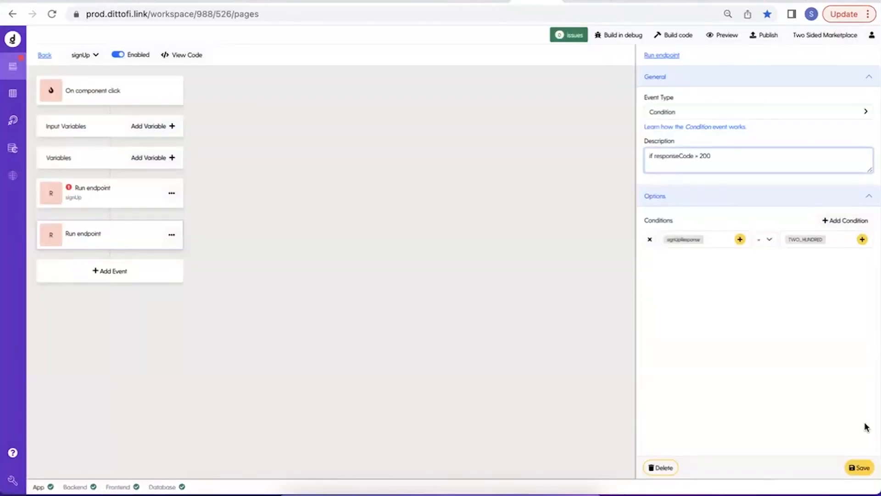
click(858, 468)
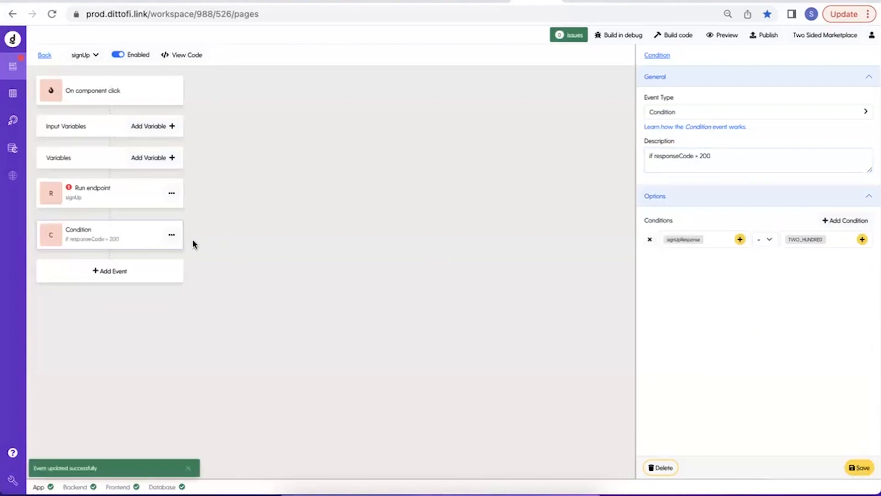
Add an event to the true branch of the signUp action's Condition.
click(172, 238)
click(202, 274)
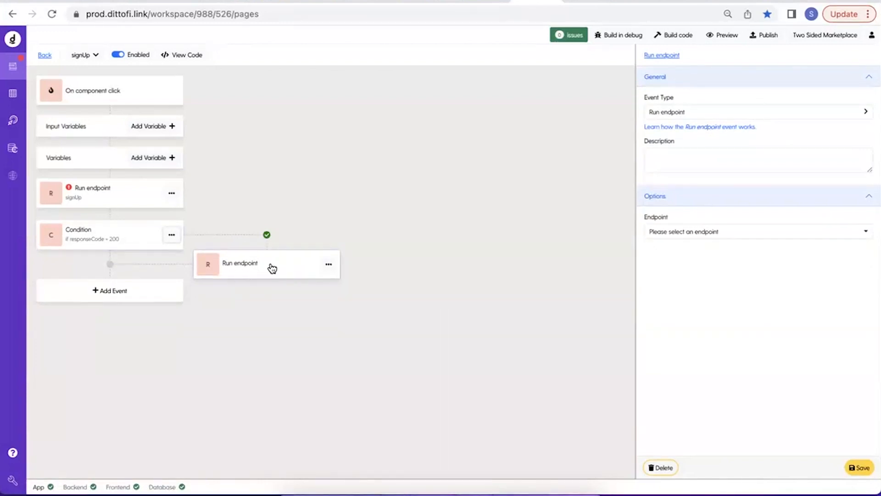
Review the events of the getCurrentUser front-end action and the backend signUp action.
click(45, 56)
click(81, 115)
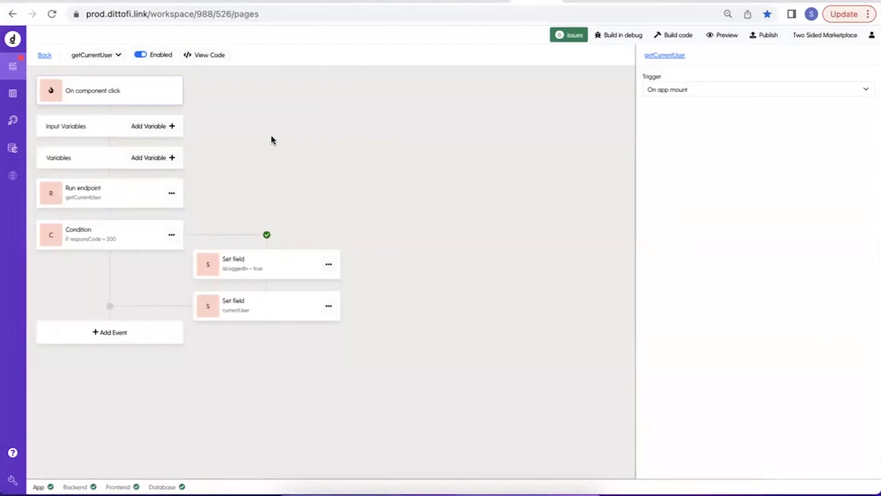
click(9, 125)
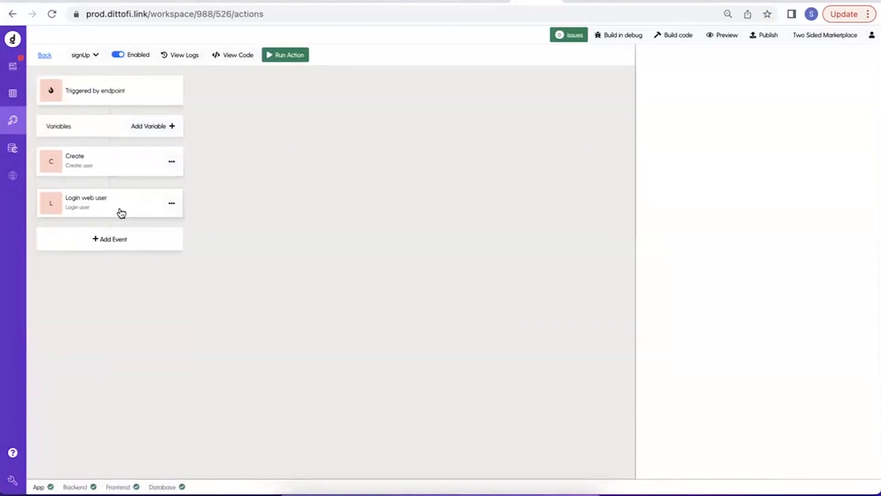
click(13, 66)
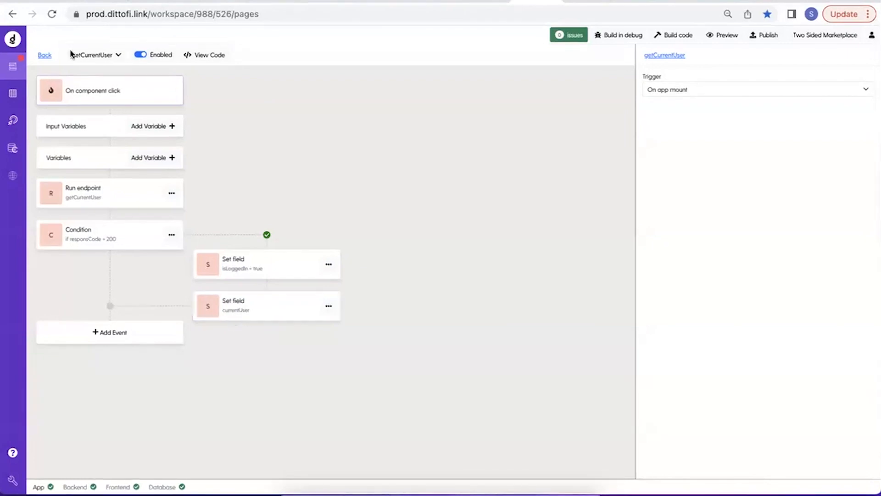
Change the event in the signUp front-end action's true branch to Run action with getCurrentUser as its workflow.
click(44, 56)
click(86, 129)
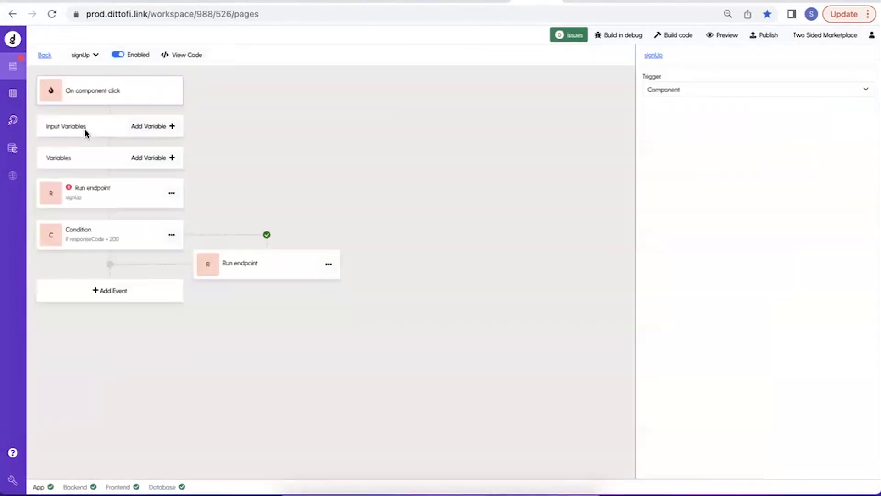
click(255, 262)
click(703, 114)
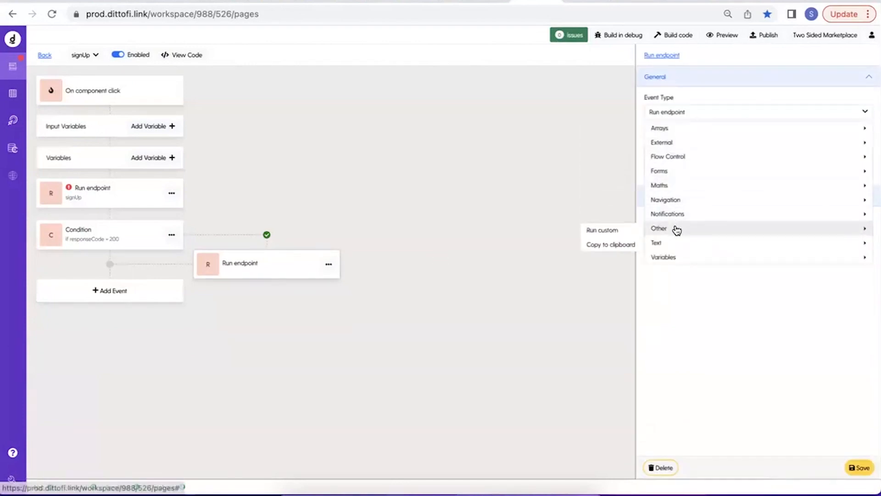
mouse_move(678, 200)
mouse_move(683, 156)
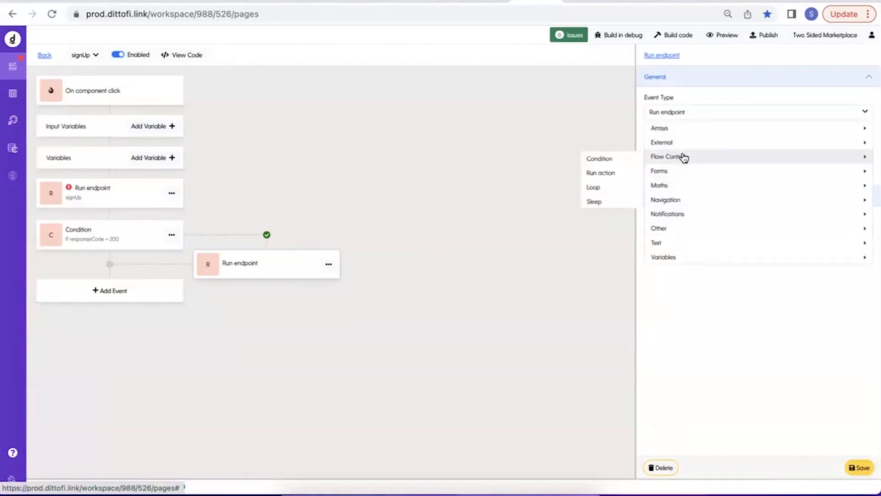
click(613, 173)
click(680, 235)
click(673, 265)
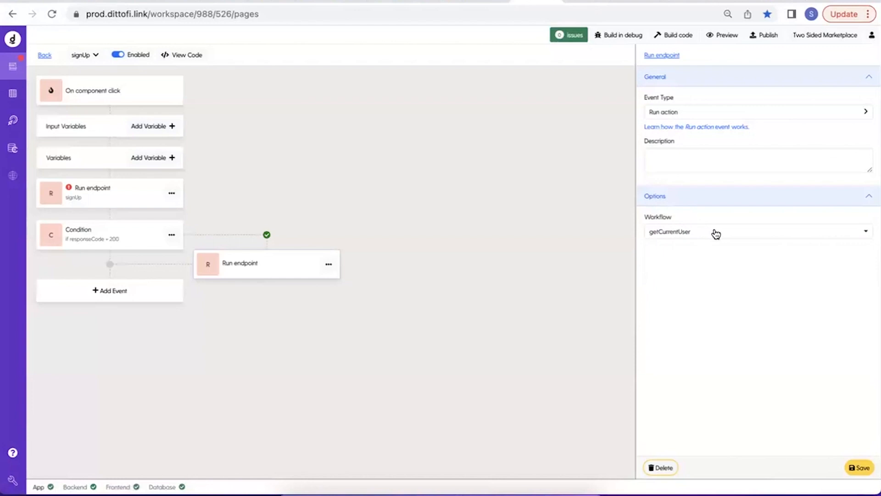
Describe the Run action event as "getCurrentUser" and save it.
drag(714, 232, 651, 234)
key(ctrl+c)
click(696, 169)
key(ctrl+v)
click(866, 468)
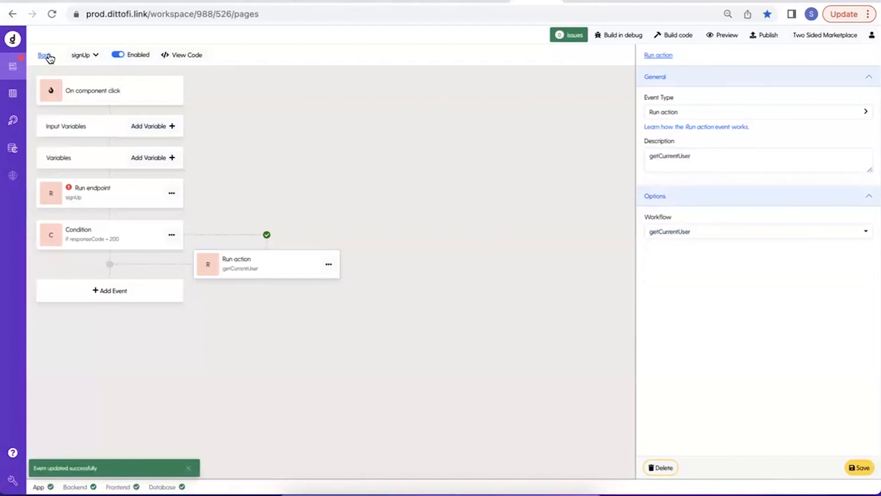
Back on the page, retitle the sign-up modal "Sign Up" and relabel its two fields "Email" and "Password".
click(49, 56)
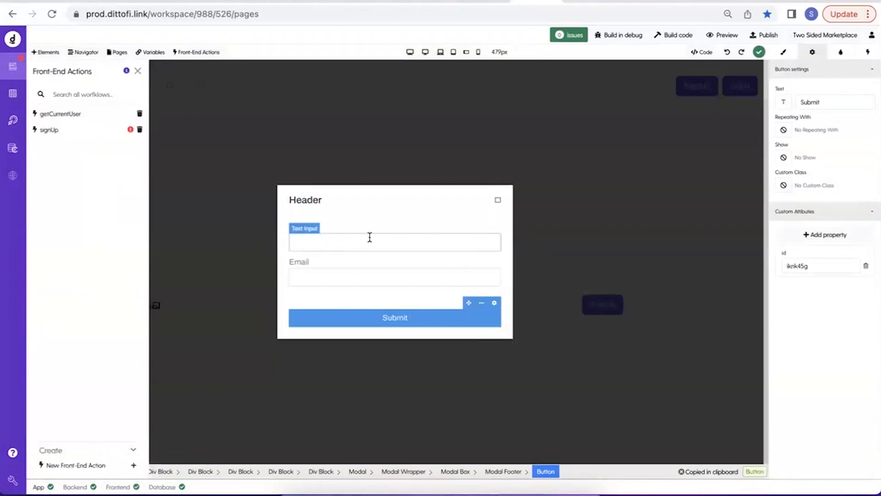
double_click(302, 206)
text(Sign Up)
double_click(300, 227)
text(Email)
double_click(295, 263)
text(Password)
Bind the Sign Up modal's email input to the email field of the epi_signUp variable.
click(378, 238)
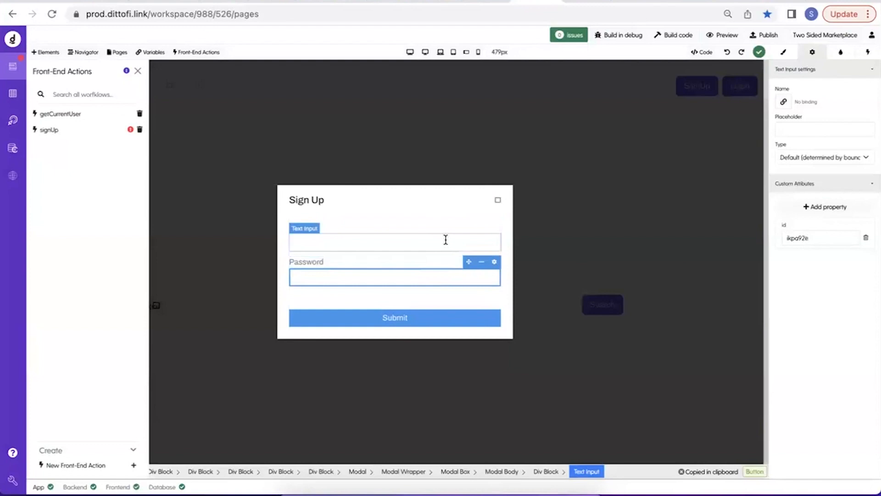
click(784, 102)
click(359, 104)
click(295, 79)
text(epi)
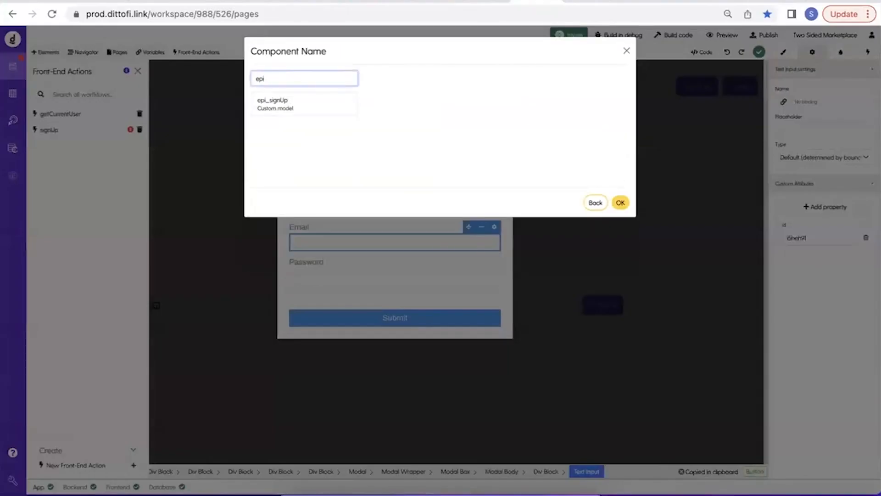
click(294, 104)
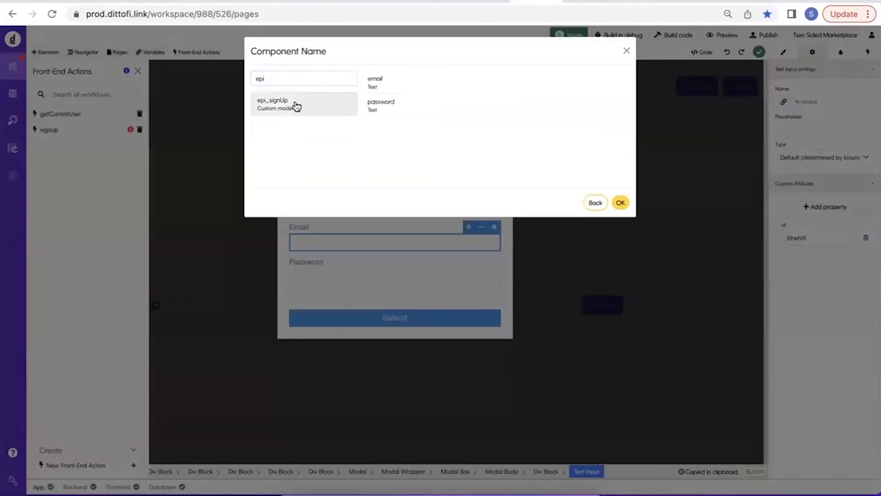
click(621, 201)
Bind the Sign Up modal's password input to the password field of the epi_signUp variable.
click(425, 277)
click(784, 102)
click(328, 112)
click(342, 77)
text(ep)
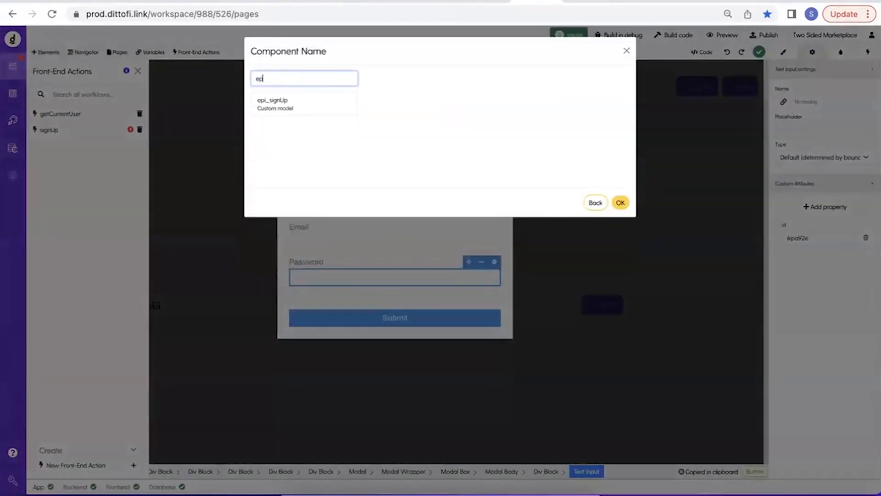
text(i)
click(315, 106)
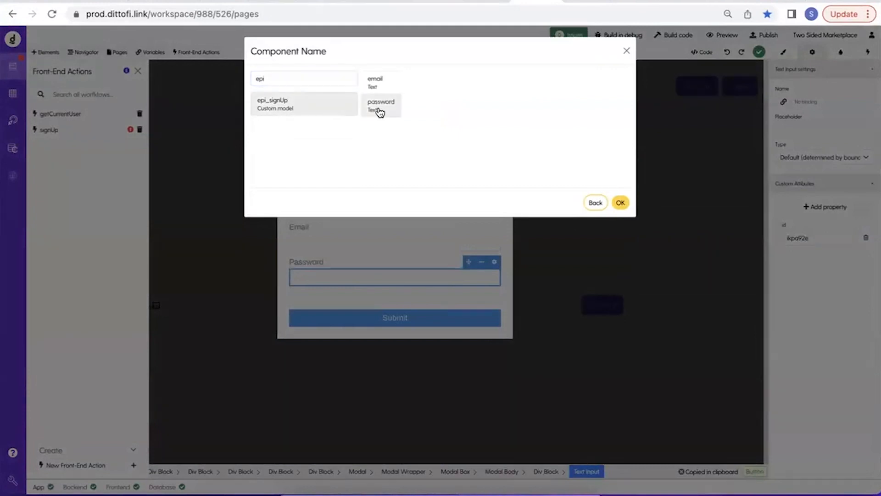
click(625, 203)
Add a front-end action to the Sign Up modal's Submit button that runs the signUp workflow On Click.
click(393, 316)
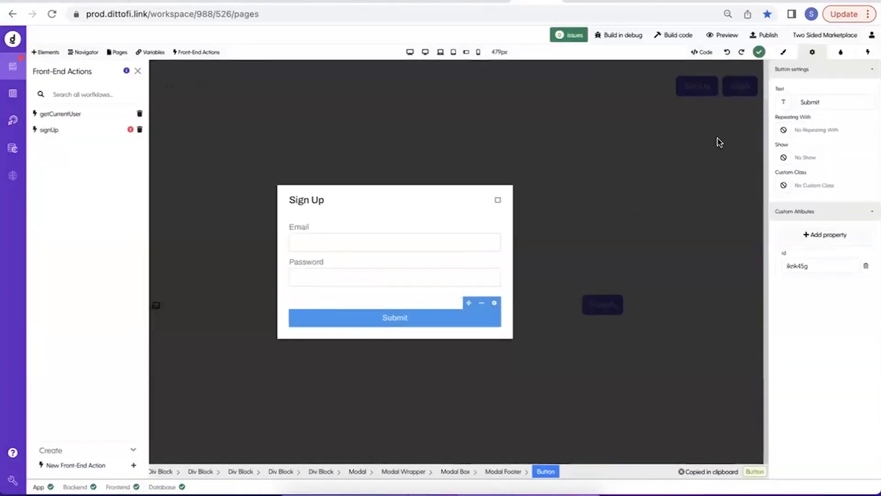
click(868, 53)
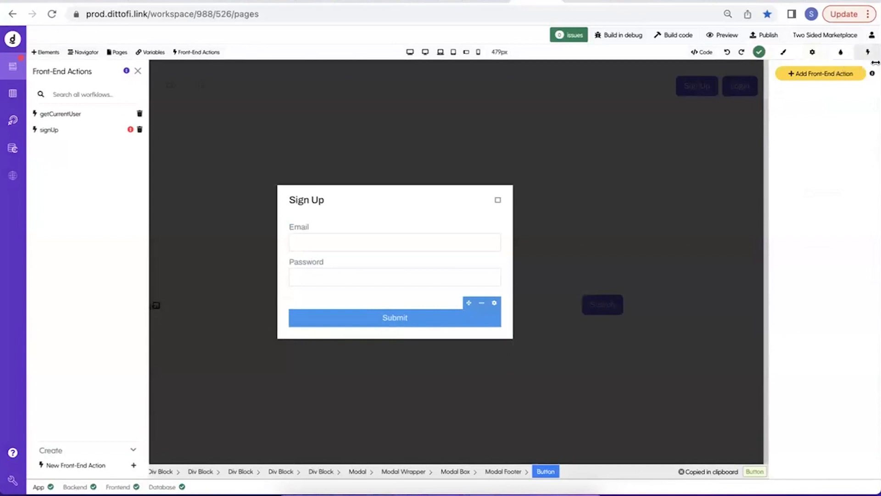
click(838, 74)
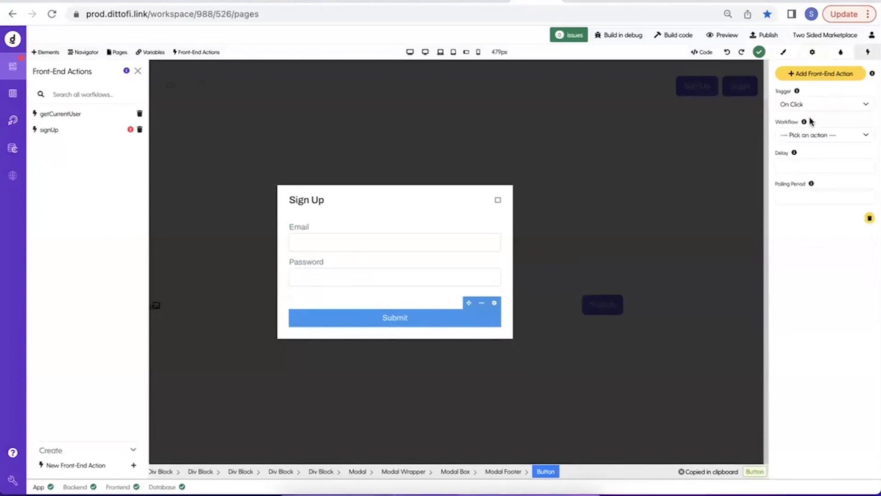
click(808, 135)
click(803, 158)
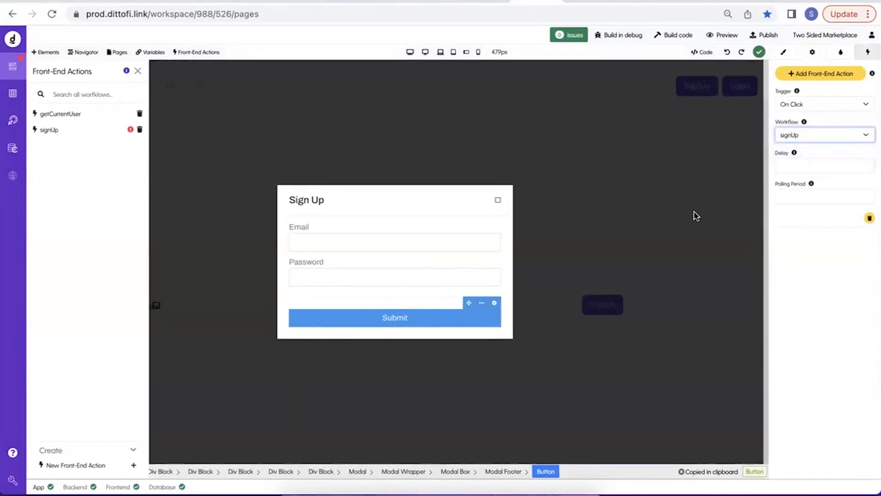
Select the whole Sign Up modal and set its preview to Hide.
click(137, 74)
click(153, 382)
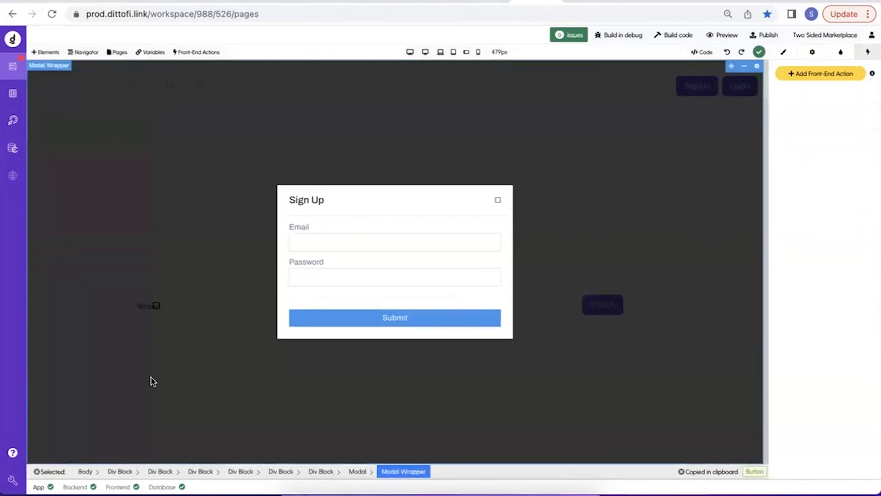
click(357, 472)
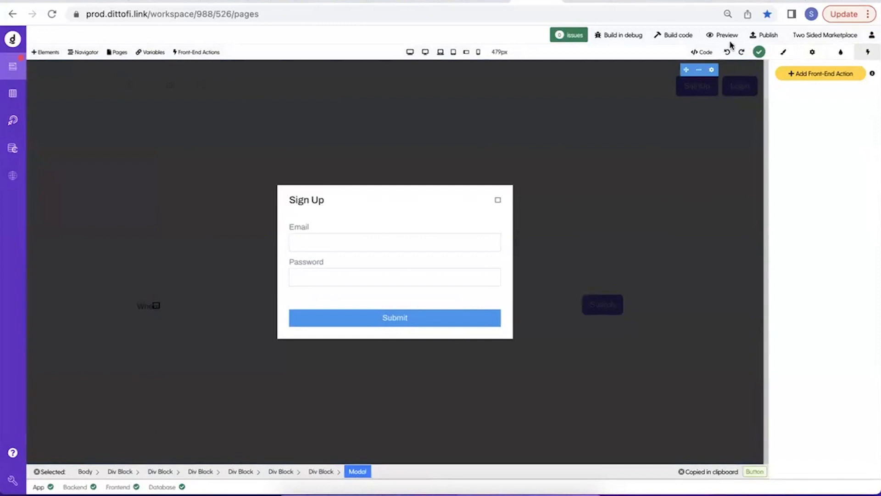
click(813, 52)
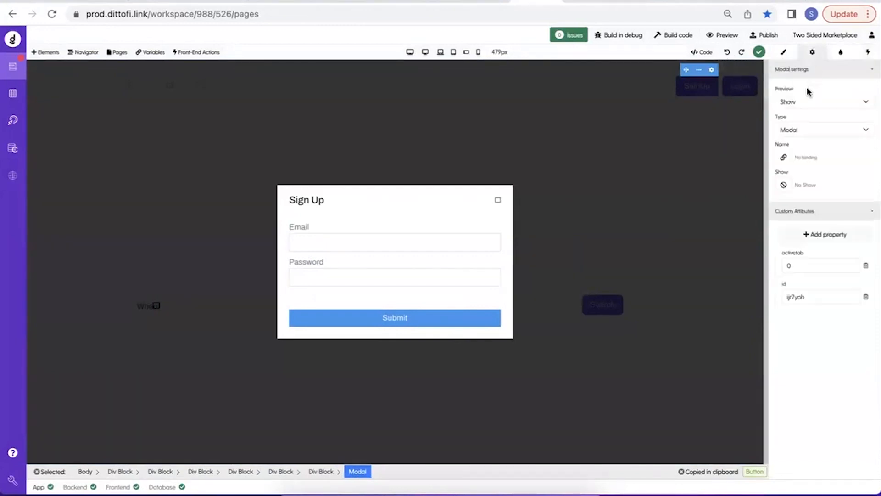
click(806, 98)
click(802, 113)
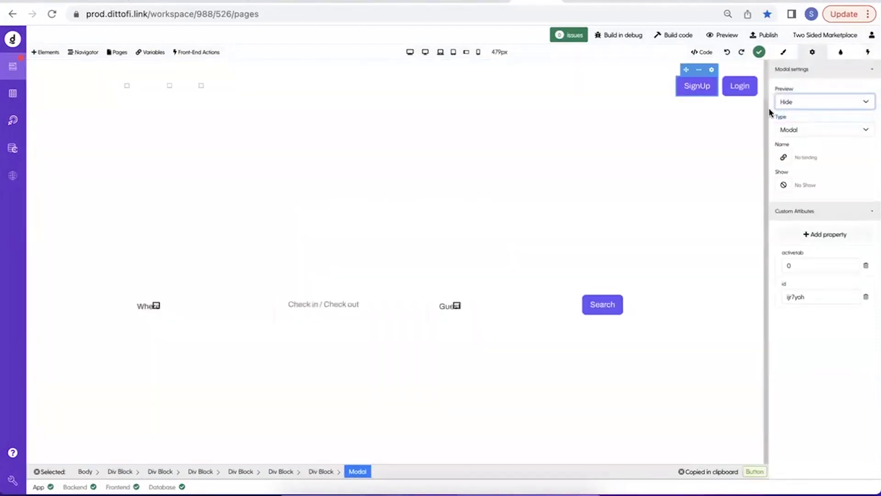
Select the modal belonging to the Login button and set its preview to Show.
click(749, 87)
click(358, 472)
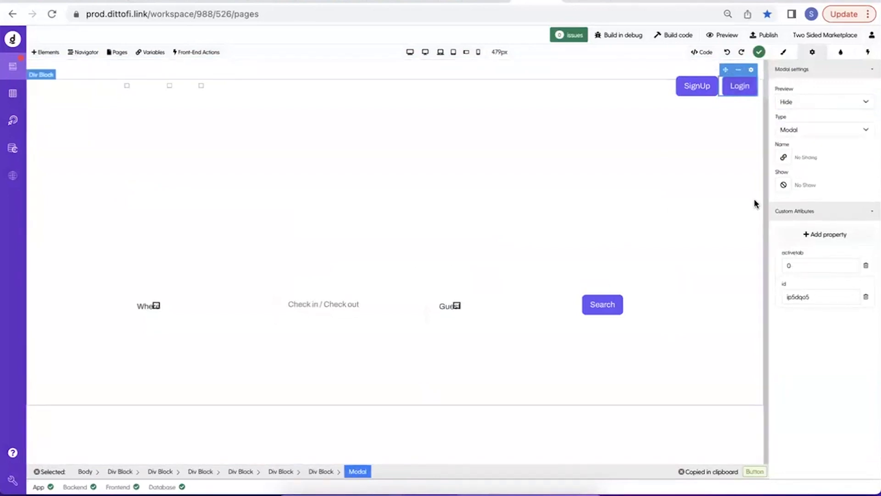
click(826, 102)
click(826, 91)
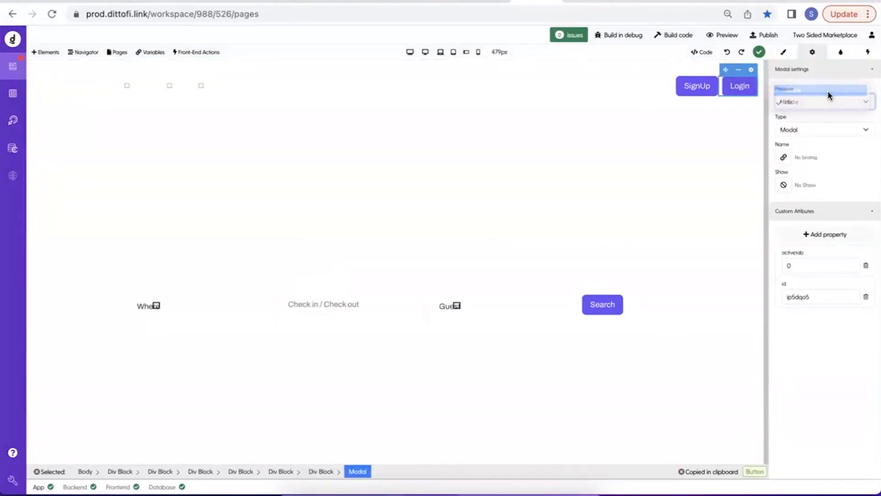
Start a new app variable and name it epi_Login.
click(193, 52)
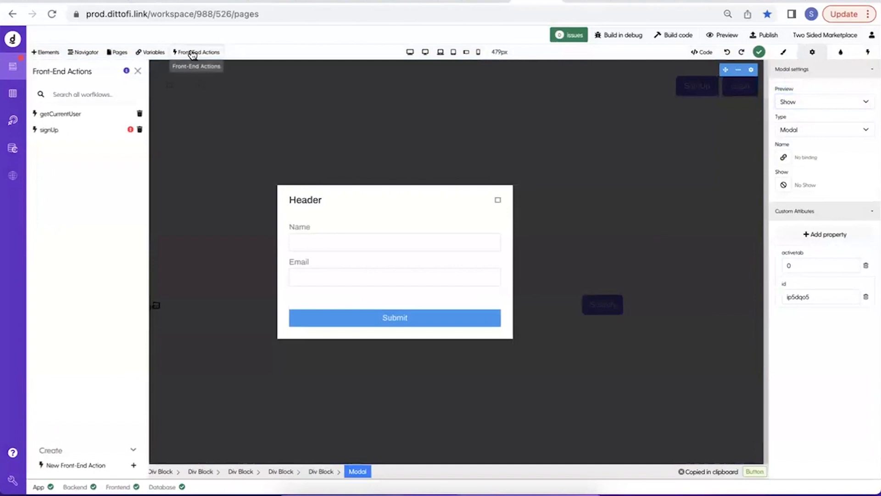
click(151, 52)
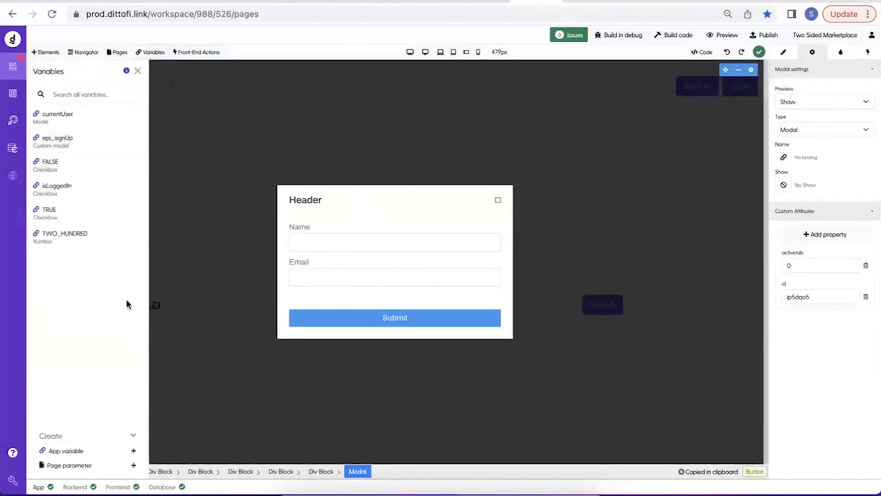
click(85, 450)
click(233, 125)
text(epi_Login)
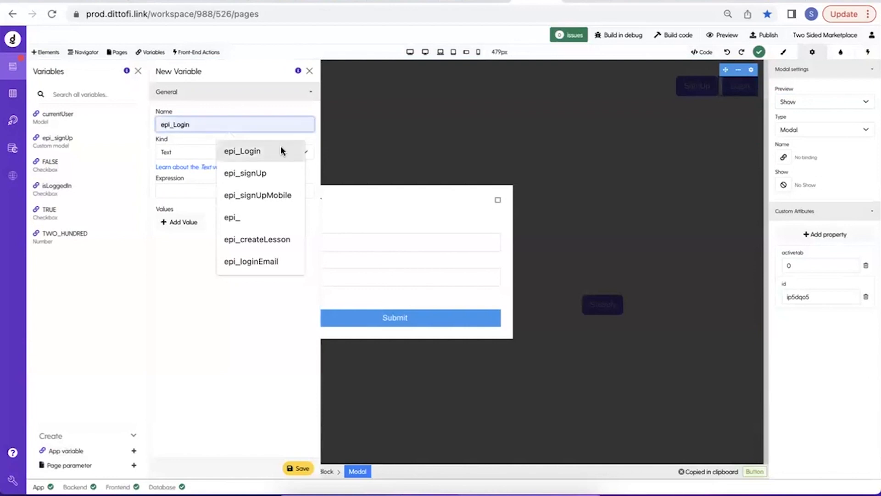
click(281, 150)
Make the new variable a Custom model based on the epi_Login custom model and save it.
click(264, 153)
click(251, 41)
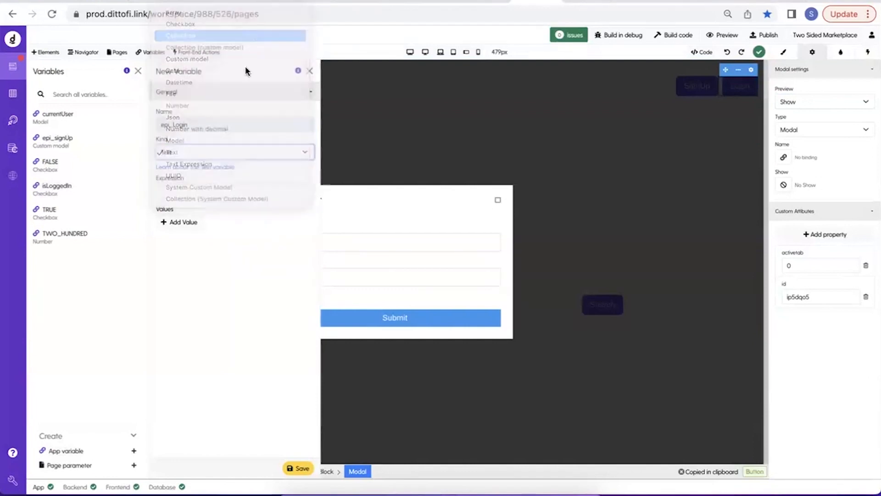
click(219, 149)
click(213, 178)
click(202, 194)
click(183, 227)
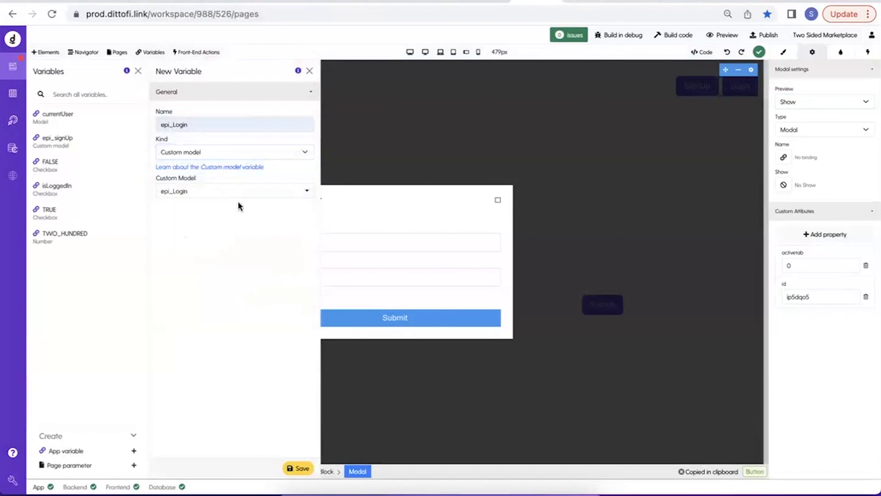
click(291, 469)
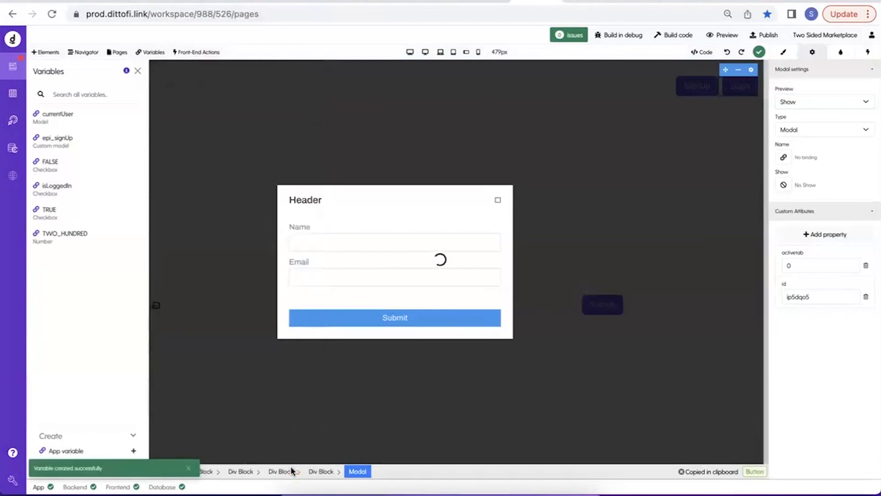
Bind the login modal's first text input to the email field of the epi_Login variable.
click(331, 236)
click(783, 102)
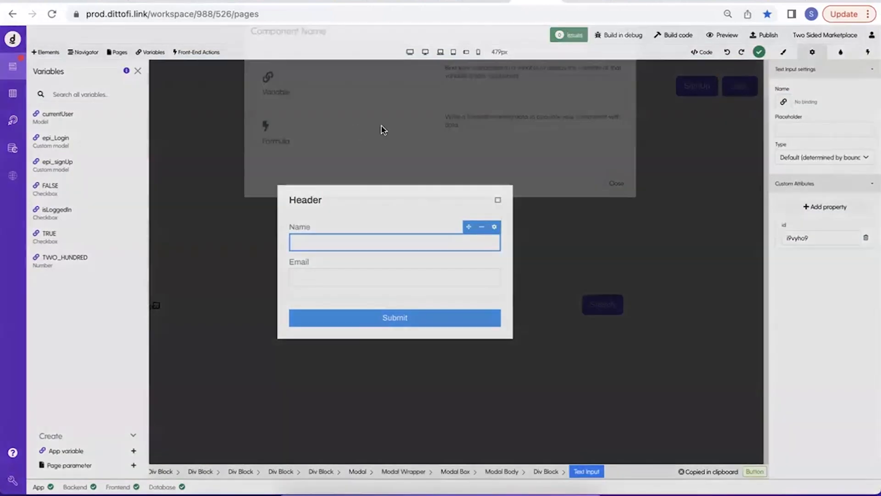
click(380, 129)
click(336, 75)
text(logi)
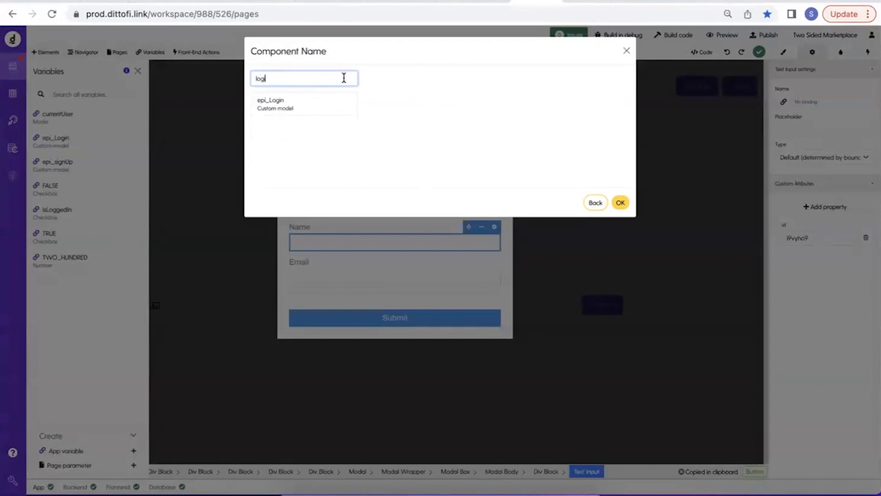
click(334, 106)
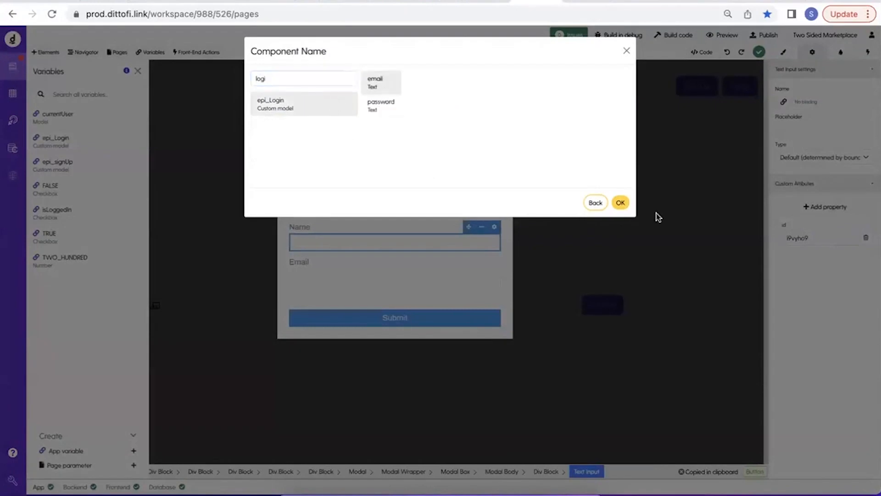
click(620, 204)
Bind the login modal's second text input to the password field of the epi_Login variable.
click(431, 276)
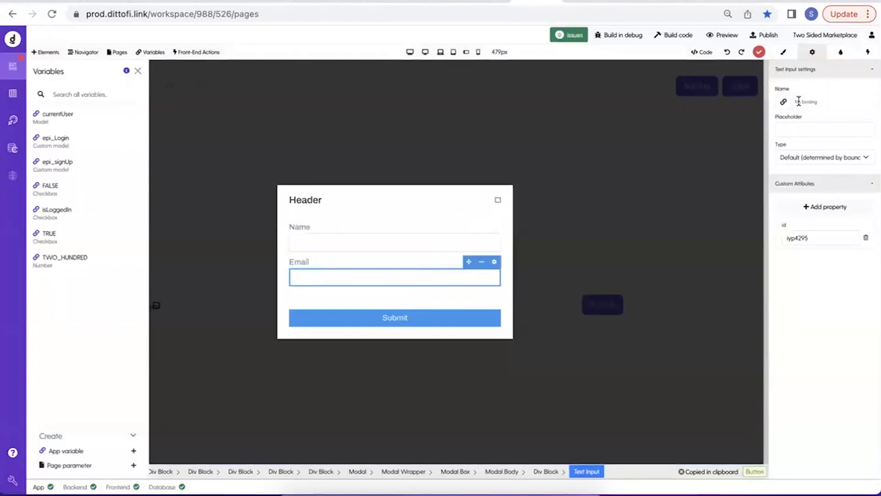
click(783, 102)
click(315, 108)
click(302, 78)
text(log)
click(301, 106)
click(384, 107)
click(620, 202)
Relabel the login modal's two input fields "Email" and "Password".
click(296, 226)
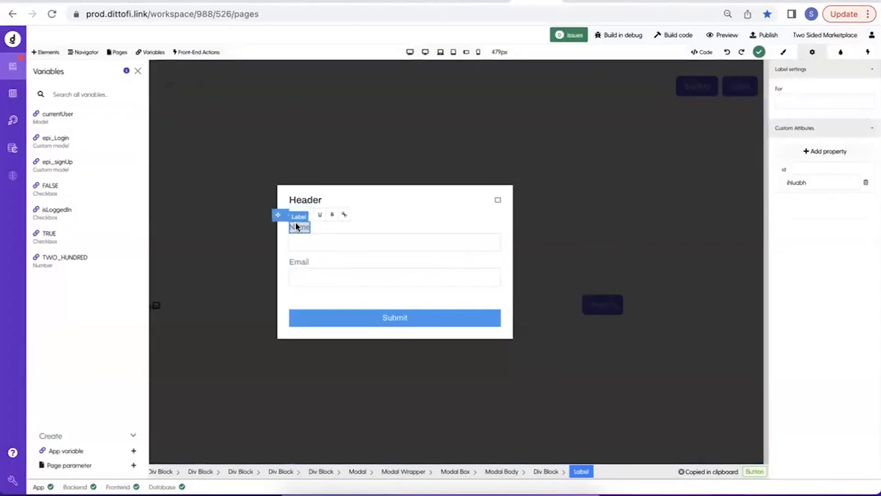
click(301, 261)
text(Password)
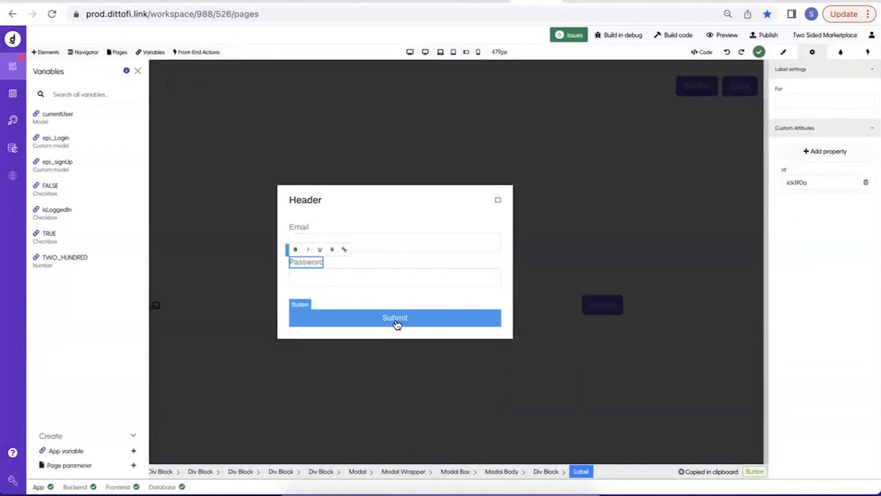
Create a new front-end action named "login" for the login modal's Submit button.
click(399, 323)
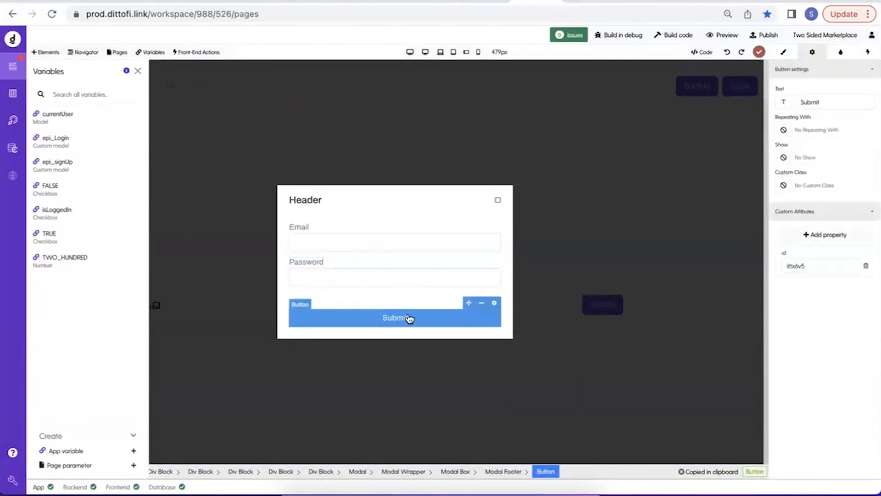
click(212, 54)
click(71, 465)
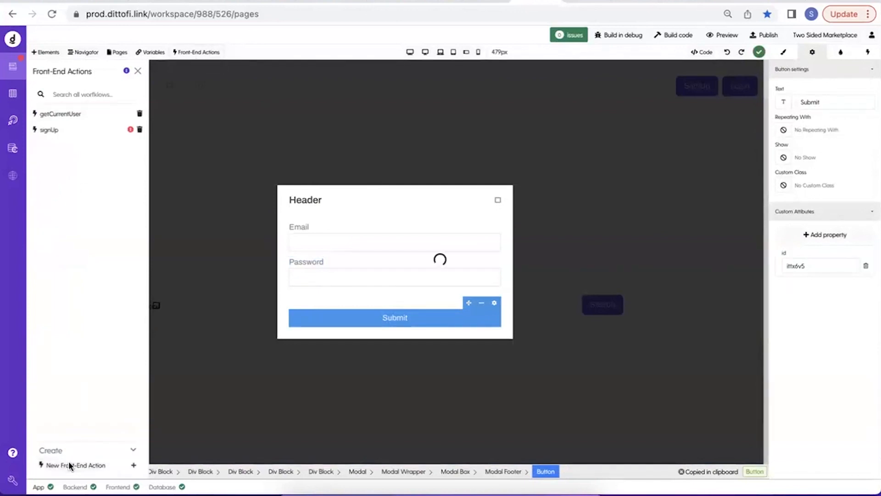
key(BackSpace)
key(BackSpace)
key(BackSpace)
key(BackSpace)
key(BackSpace)
key(BackSpace)
text(login)
key(Return)
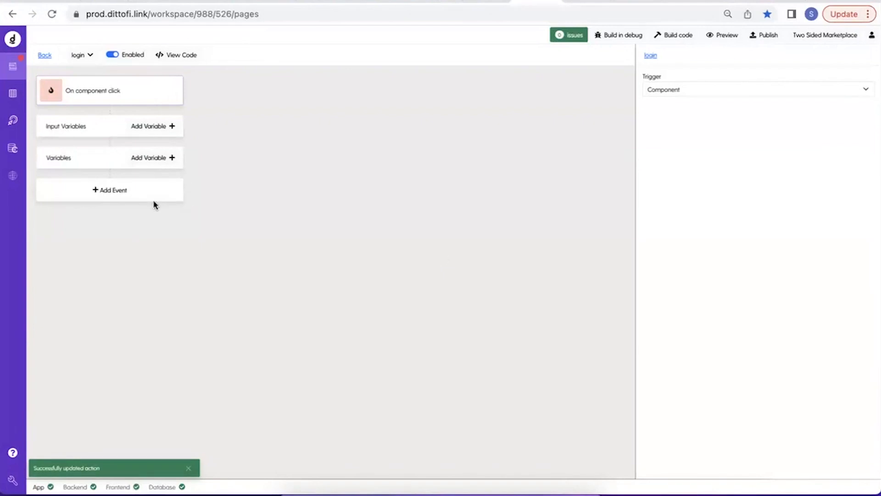
Add a Run endpoint event to the login action and choose the login endpoint.
click(151, 200)
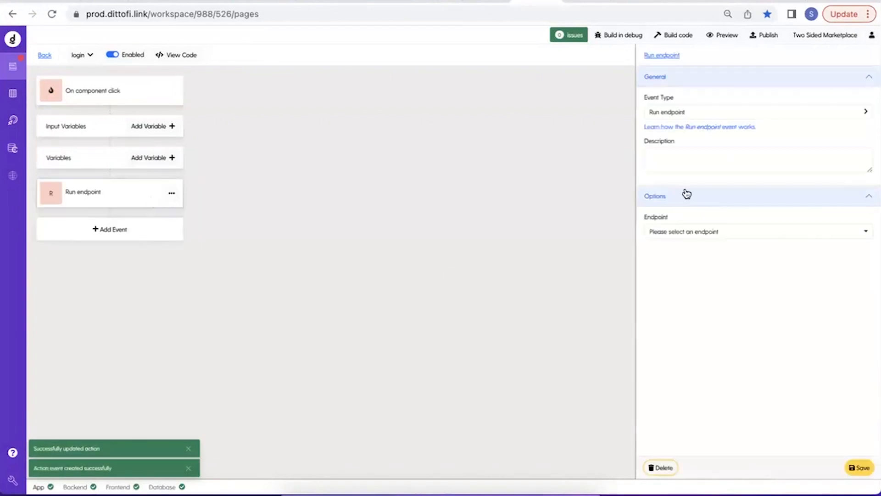
click(707, 232)
click(682, 250)
text(login)
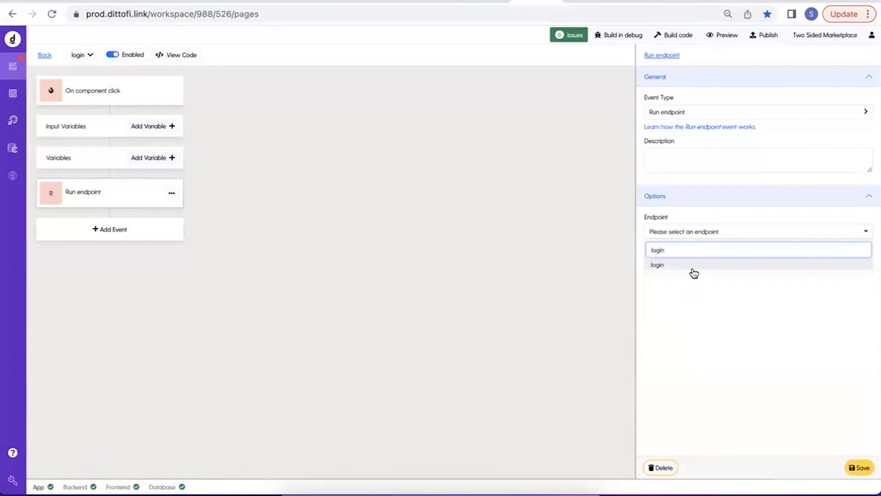
click(693, 268)
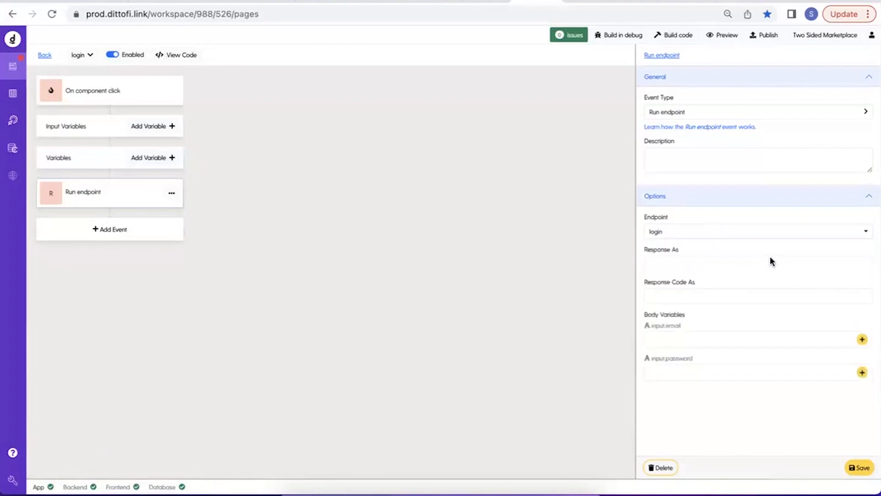
click(650, 234)
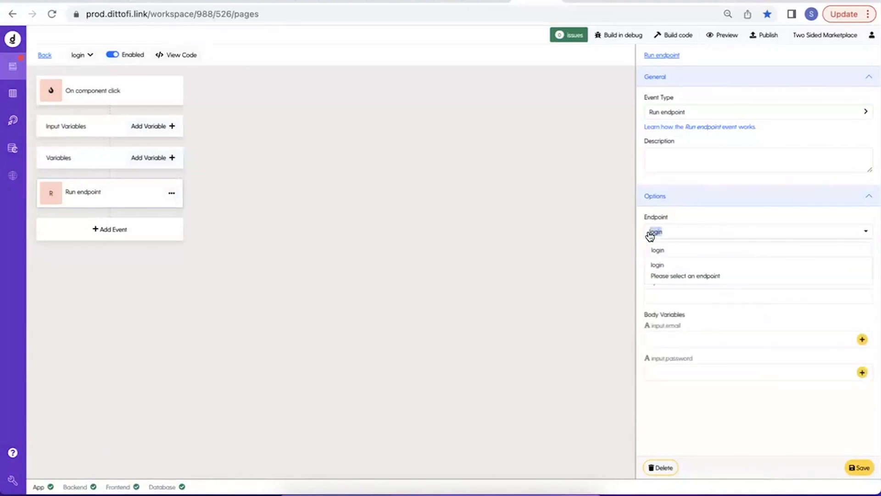
click(718, 215)
Name the endpoint's response "loginResponse" and its response code "loginResponseCode".
click(677, 263)
text(login)
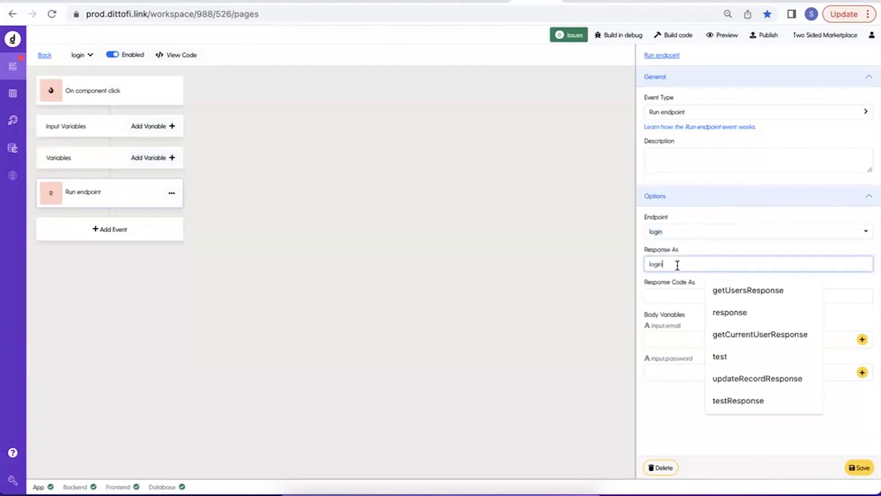
key(super+a)
key(super+c)
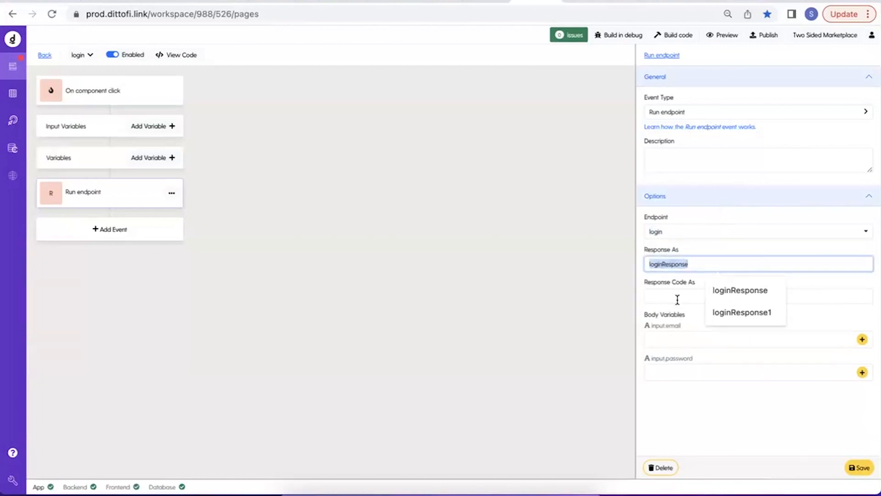
click(678, 298)
key(super+v)
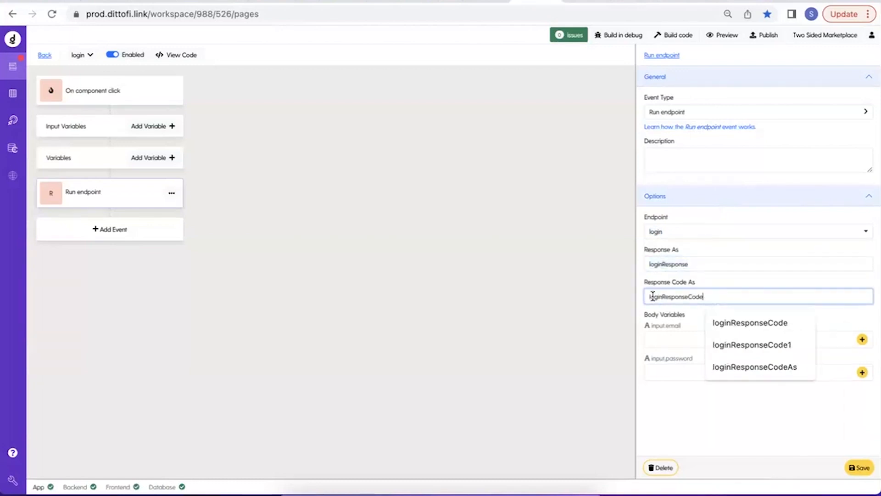
drag(652, 296, 765, 295)
click(733, 288)
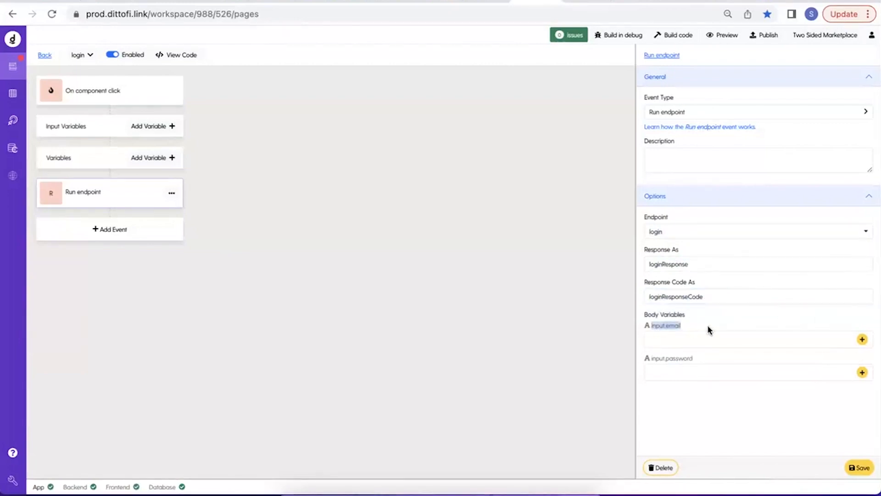
Map the endpoint's input.email body variable to the email field of the epi_Login variable.
drag(654, 358, 739, 362)
click(865, 341)
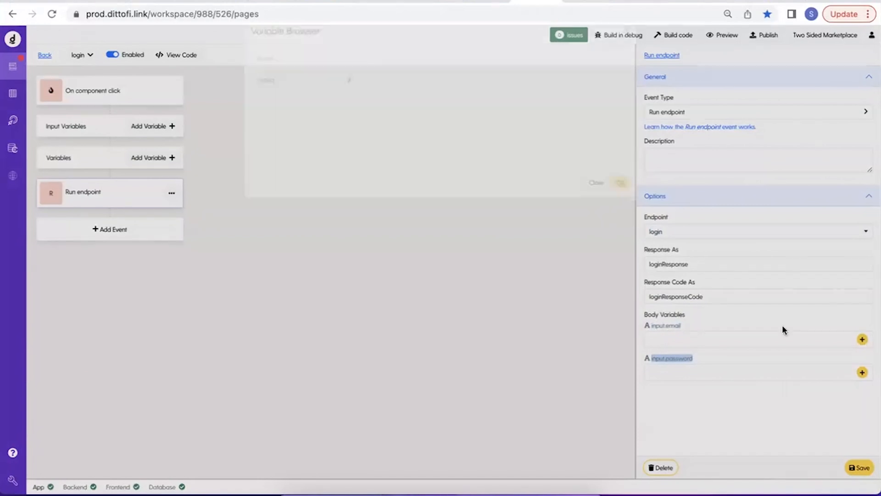
click(339, 106)
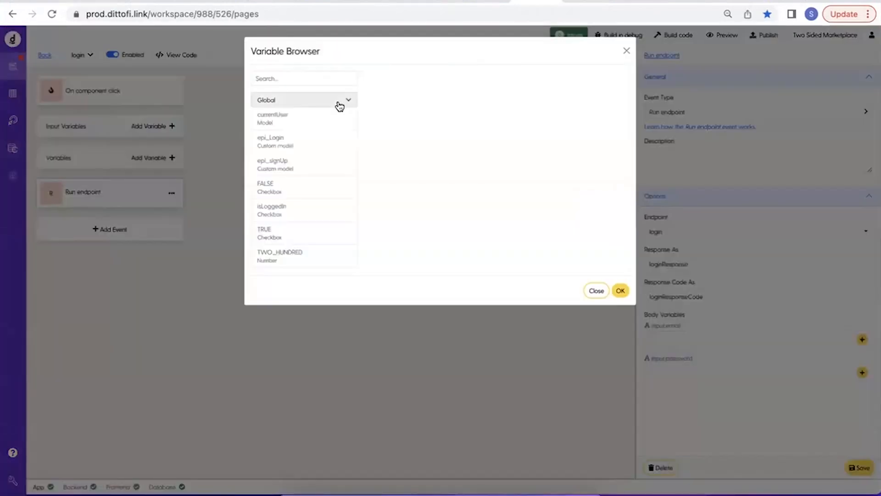
click(304, 144)
click(376, 87)
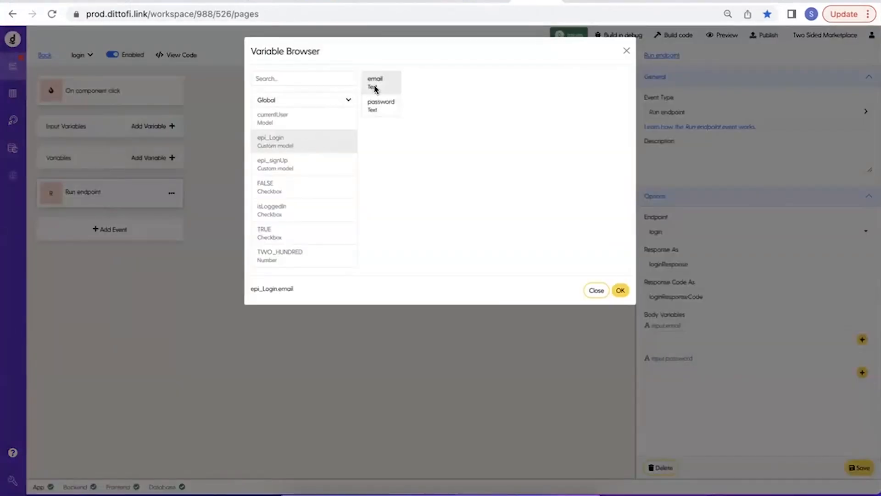
click(629, 292)
Map the endpoint's input.password body variable to the password field of the epi_Login variable.
click(861, 372)
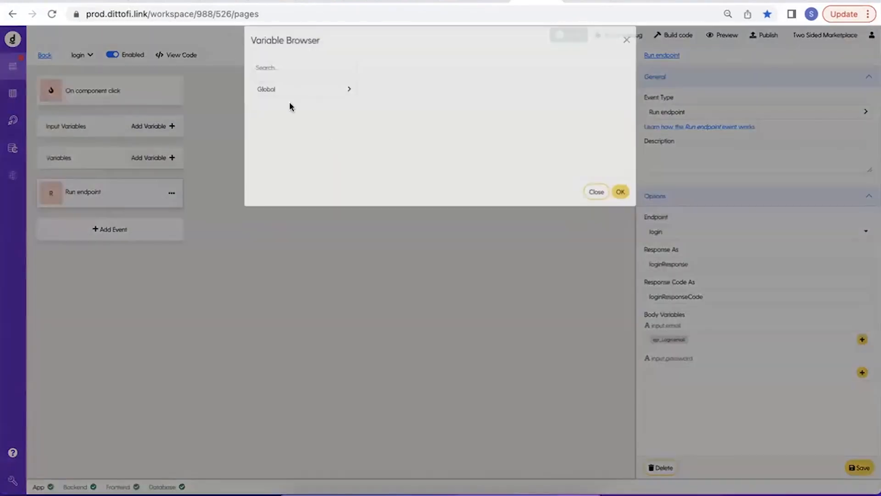
click(288, 101)
click(303, 142)
click(381, 105)
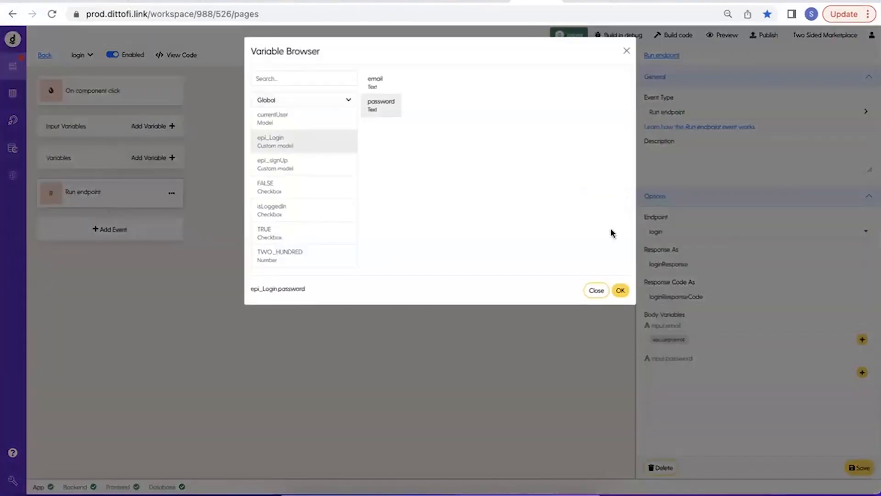
click(620, 291)
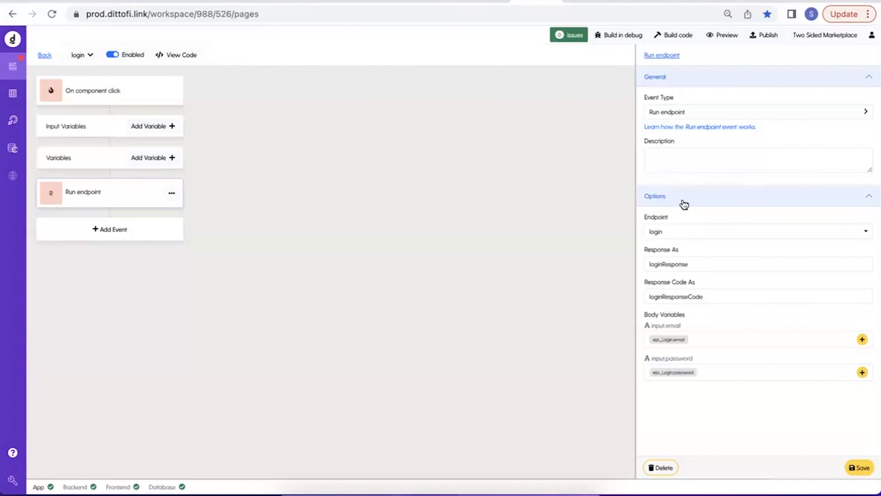
Describe the Run endpoint event as "login" and save it.
click(655, 232)
click(704, 158)
text(ogin)
click(857, 470)
click(649, 156)
text(l)
click(859, 468)
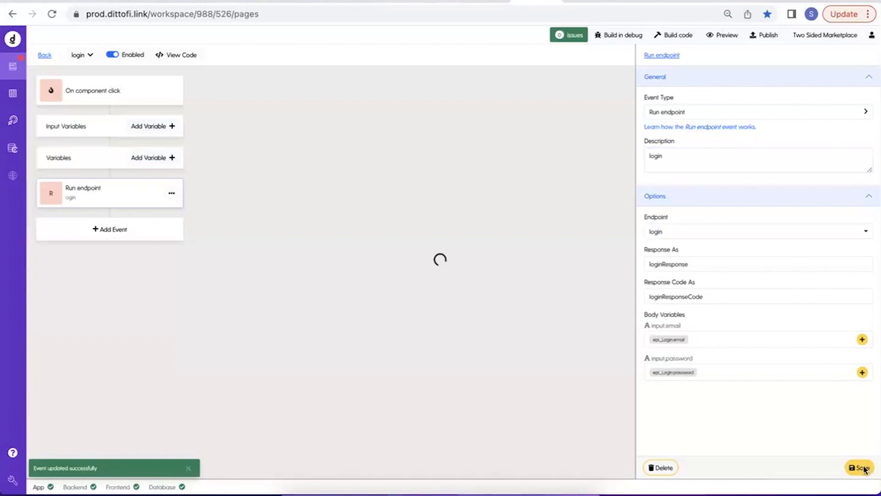
Add a second event below the login endpoint, make its type Condition and give it an empty condition row.
click(125, 229)
click(677, 115)
click(682, 150)
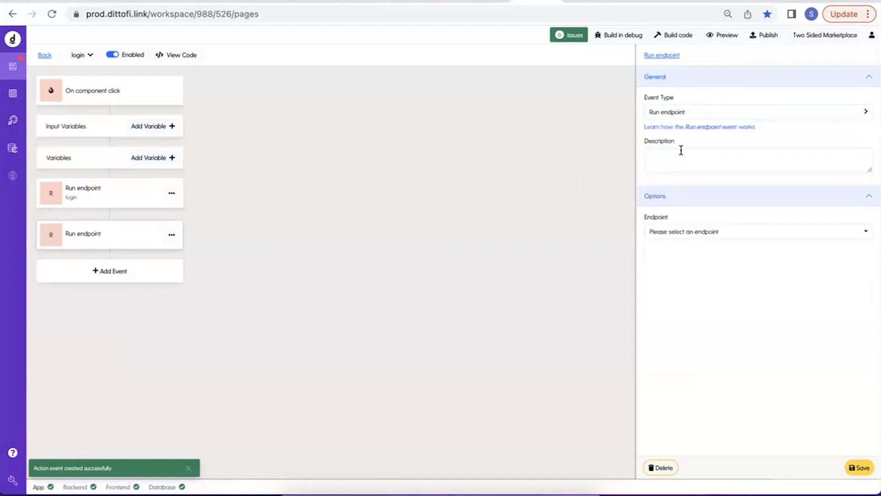
click(678, 114)
mouse_move(671, 155)
click(615, 160)
click(854, 222)
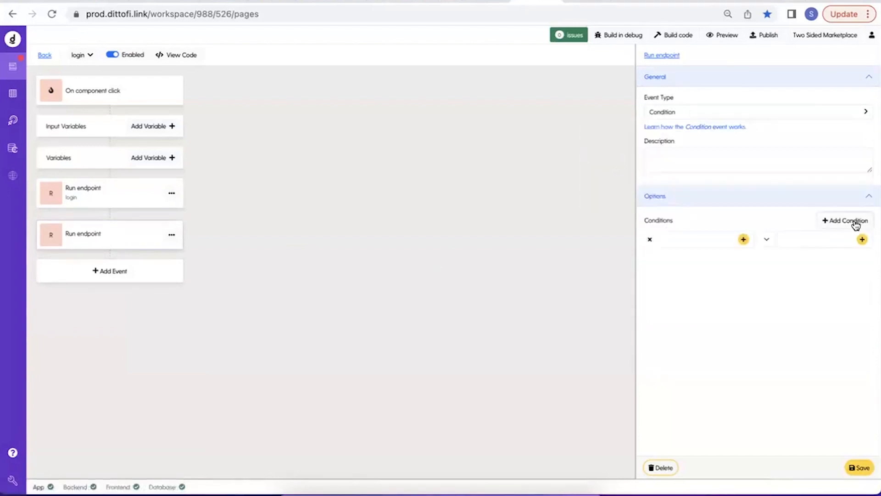
Set the condition to compare loginResponseCode for equality with the TWO_HUNDRED variable.
click(744, 240)
text(respo)
click(326, 130)
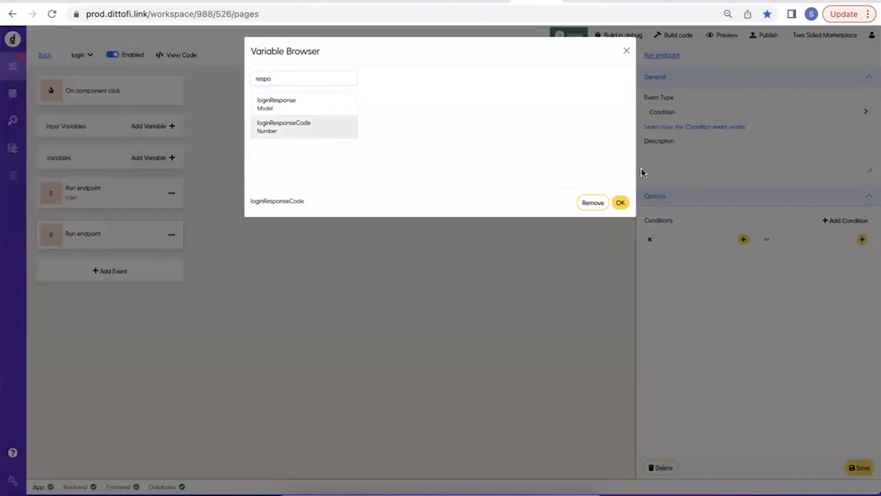
click(618, 205)
click(862, 239)
click(338, 79)
text(two)
click(328, 97)
click(620, 203)
Describe the condition event as "responseCode = 200" and save it.
click(693, 165)
text(responseCode = 200)
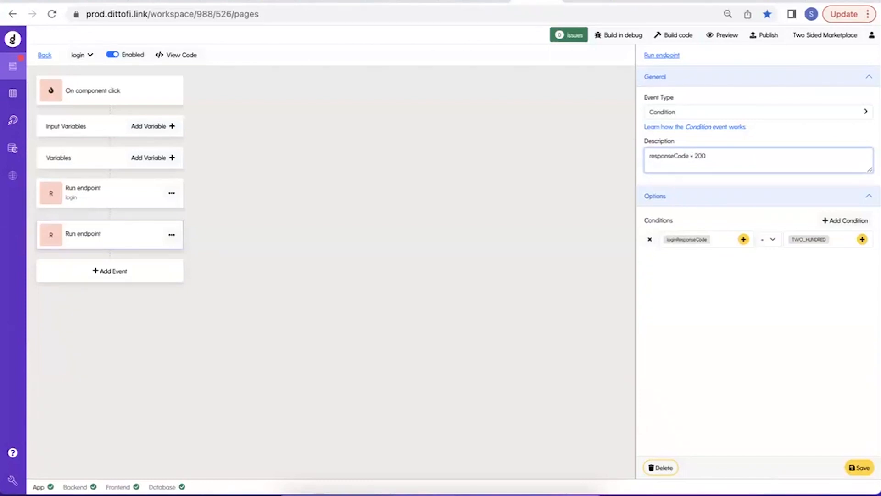
click(859, 467)
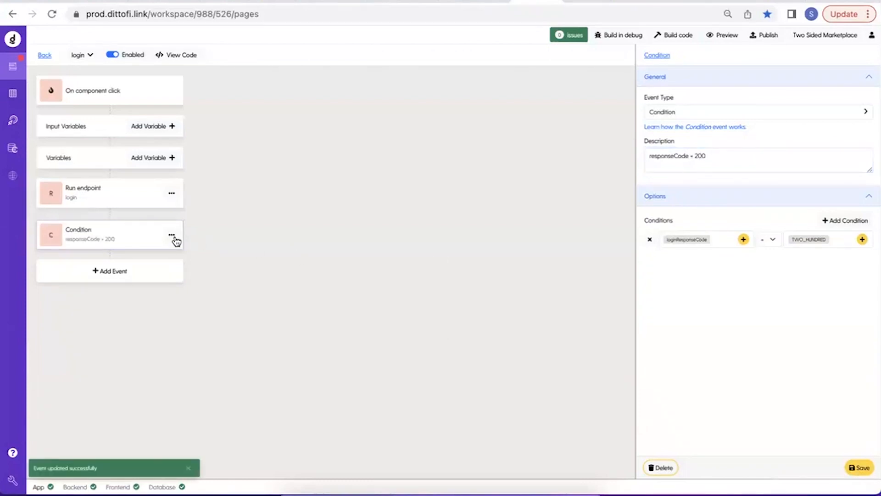
Add an event to the condition's true branch as a Run action with the getCurrentUser workflow.
click(172, 236)
click(198, 270)
click(663, 112)
mouse_move(684, 150)
click(619, 172)
click(696, 232)
click(672, 265)
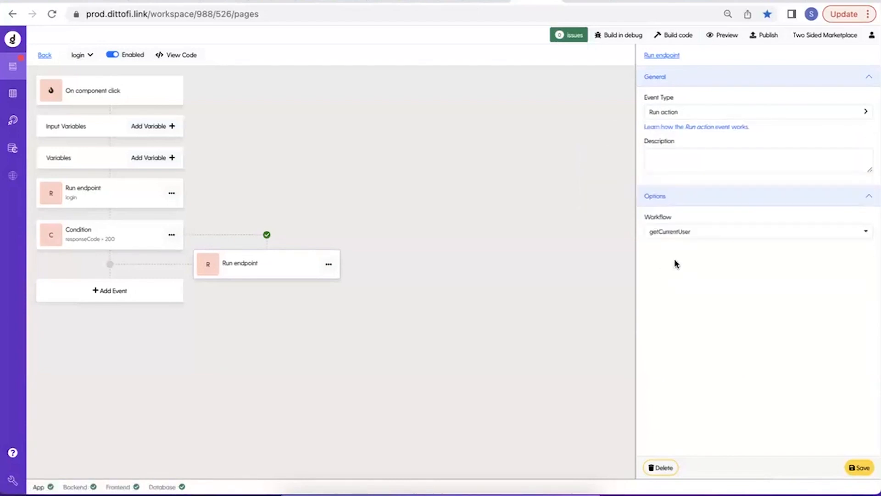
Describe the Run action event as "getCurrentUser", save it and return to the page editor.
click(653, 232)
click(703, 154)
key(ctrl+v)
click(852, 467)
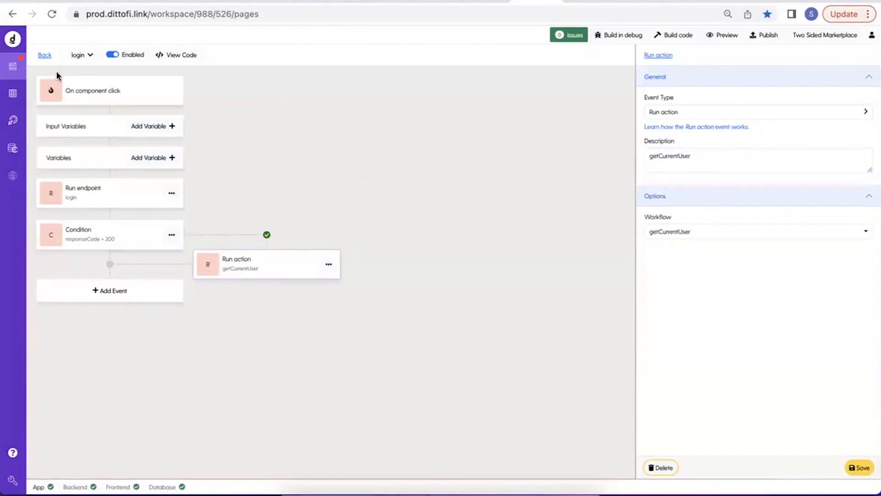
click(44, 55)
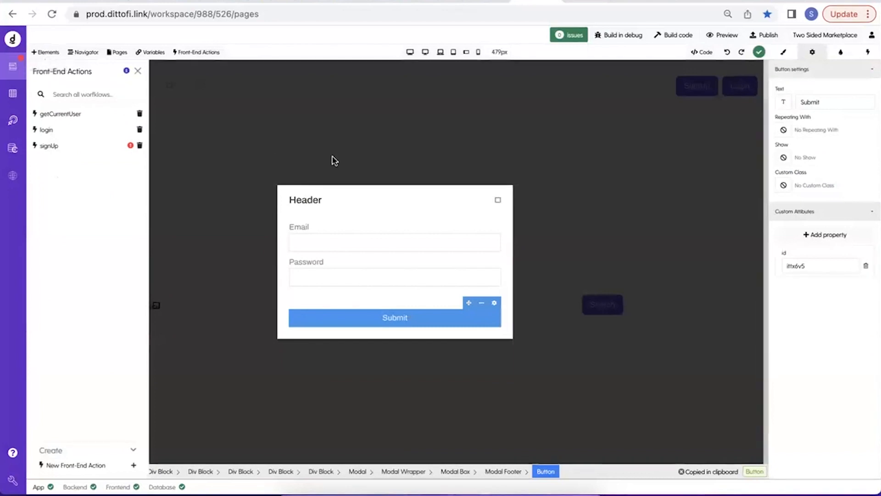
Change the login modal's heading text to "Login".
double_click(305, 199)
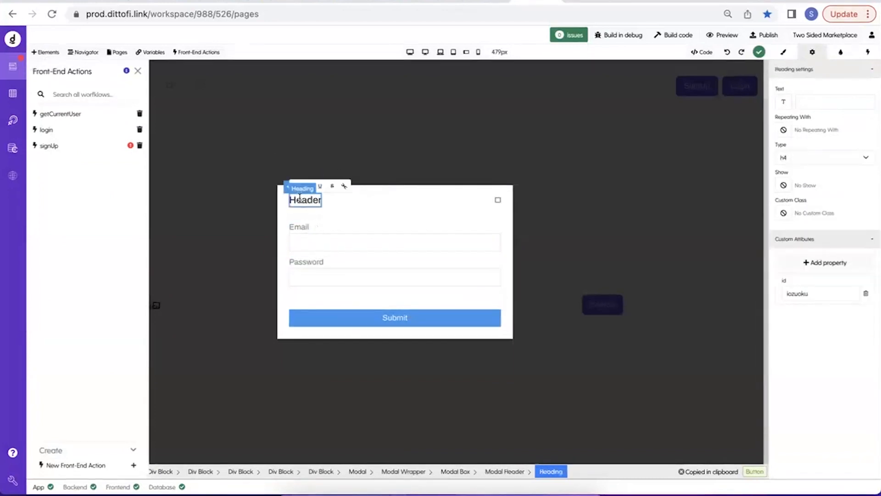
text(Login)
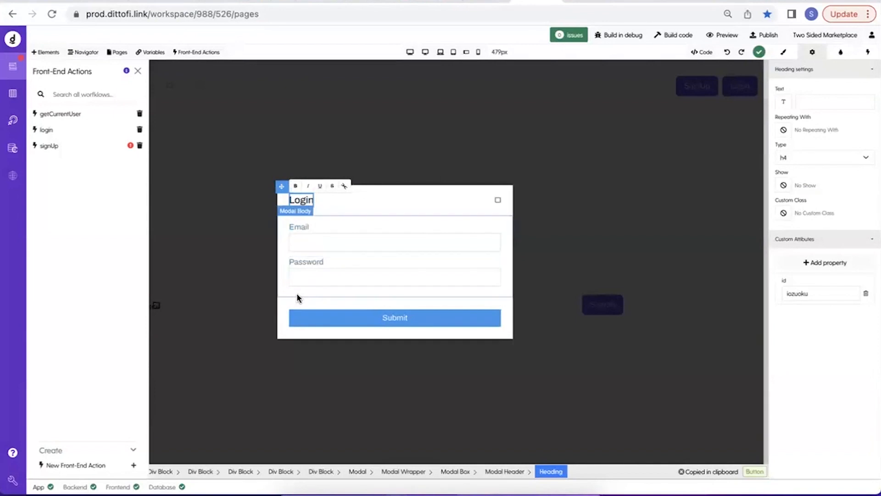
click(260, 312)
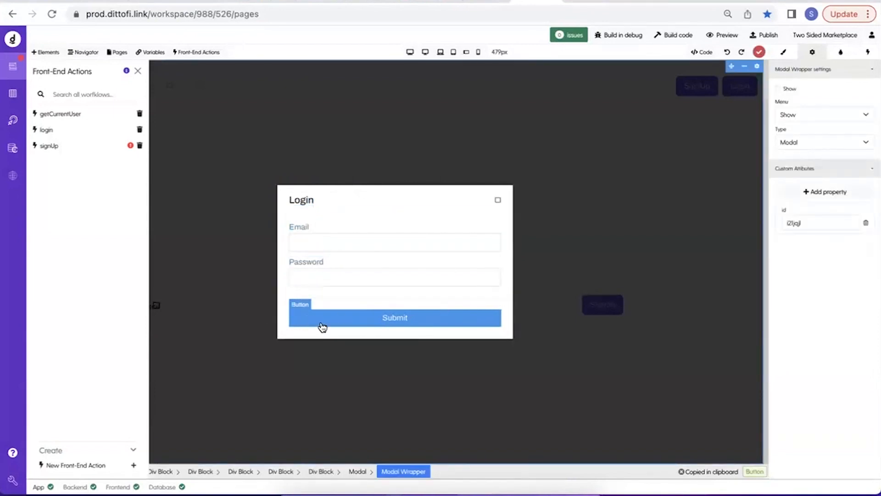
Attach a front-end action to the modal's Submit button that runs the login workflow on click.
click(296, 313)
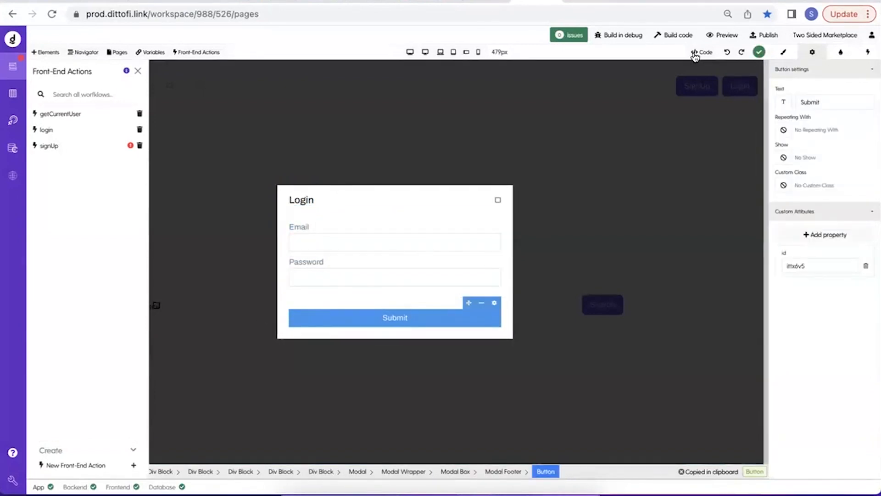
click(864, 50)
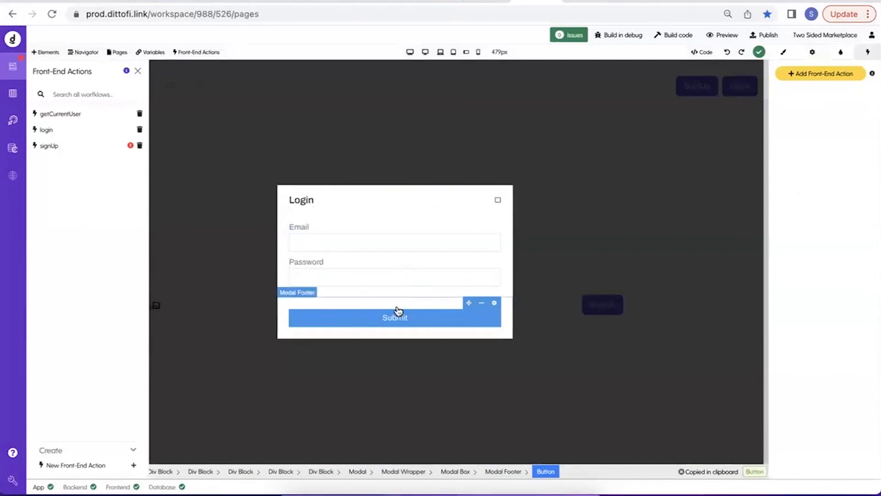
click(799, 77)
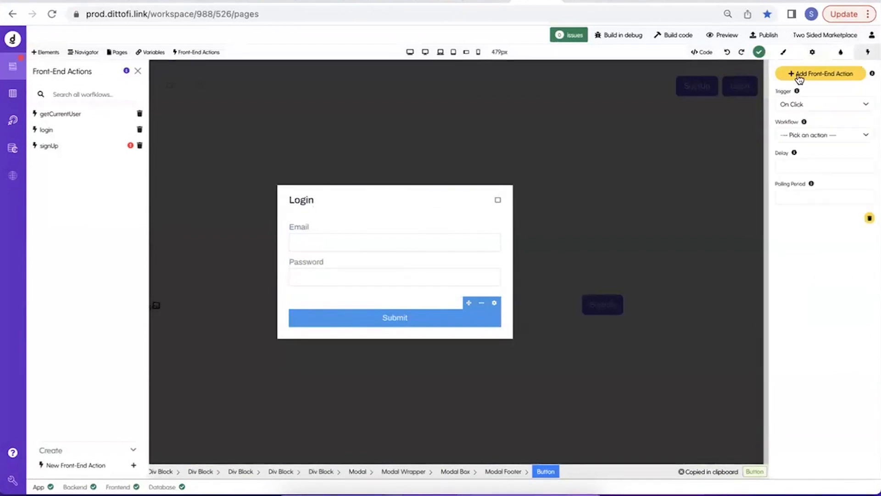
click(800, 136)
click(803, 158)
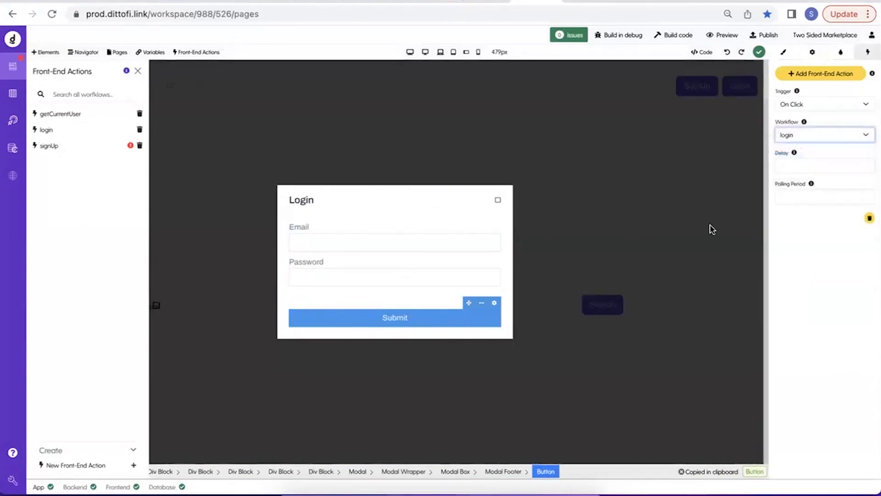
Check which variables the Email and Password inputs of the login modal are bound to.
click(333, 242)
click(812, 53)
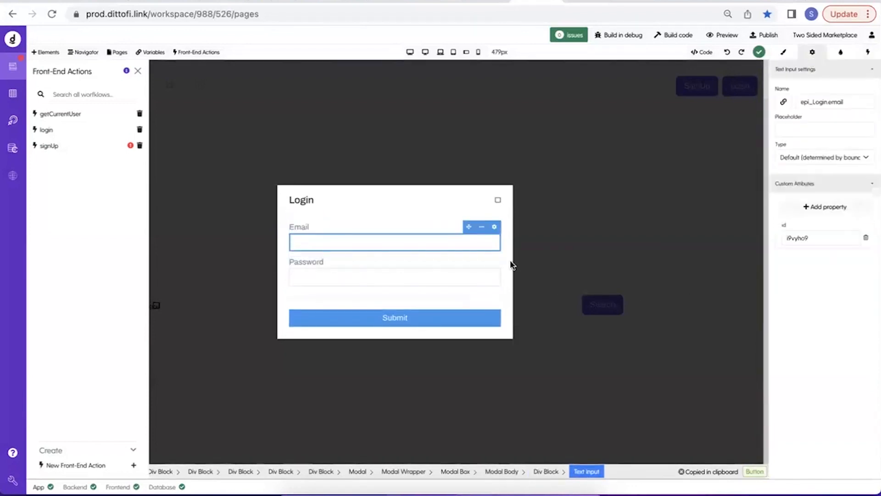
click(435, 276)
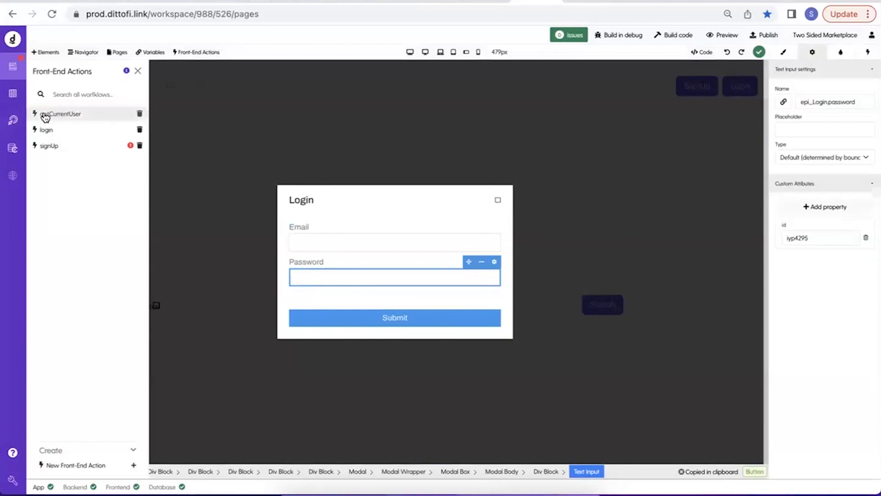
Run the getListings back-end action and examine the listing data returned in its response body.
click(9, 115)
click(45, 55)
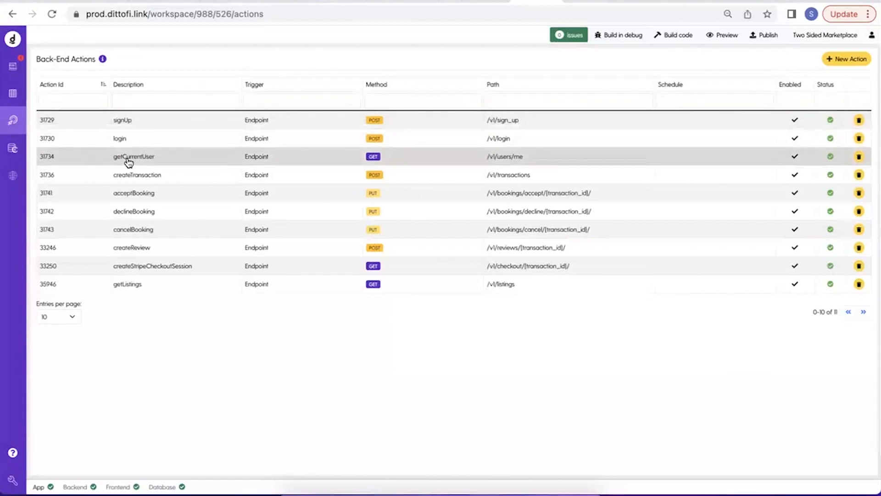
click(235, 289)
click(293, 62)
click(864, 469)
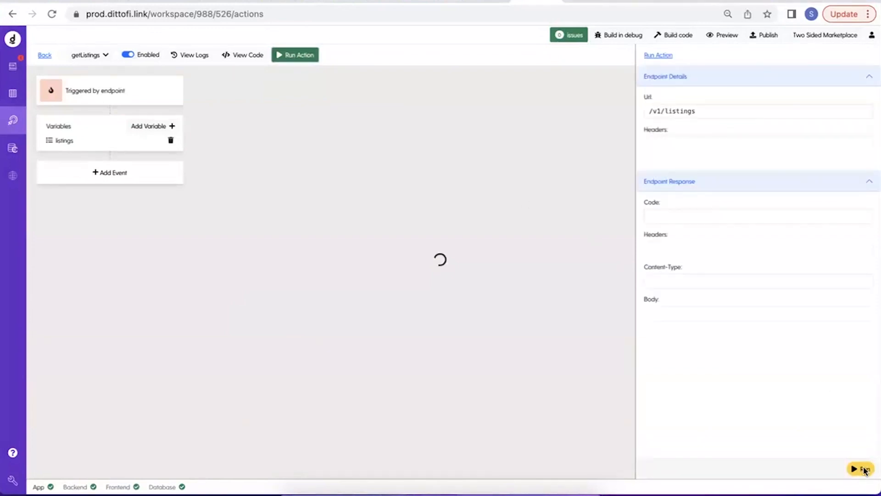
scroll(816, 298, down, 1)
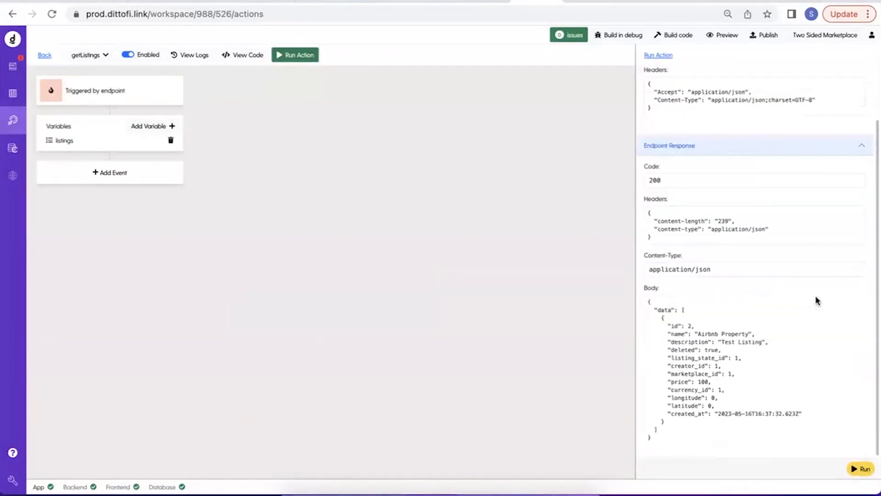
drag(684, 310, 684, 432)
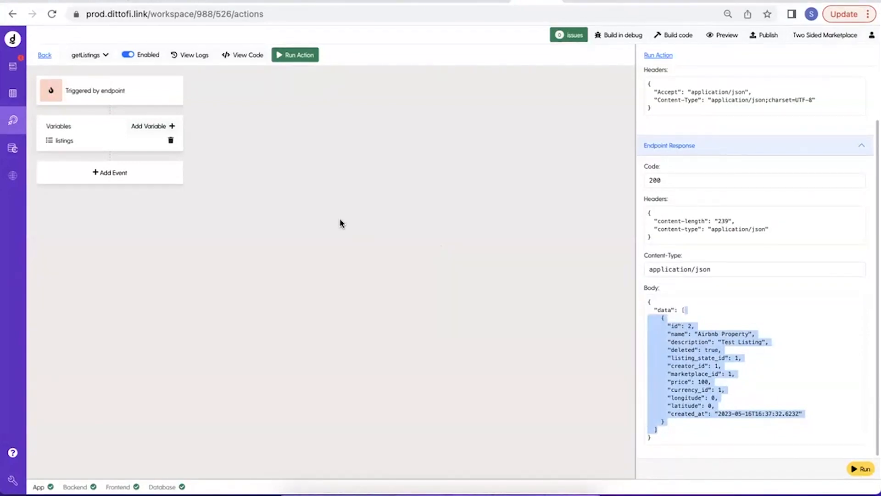
Return to the page editor and create a new front-end action named getListings.
click(13, 66)
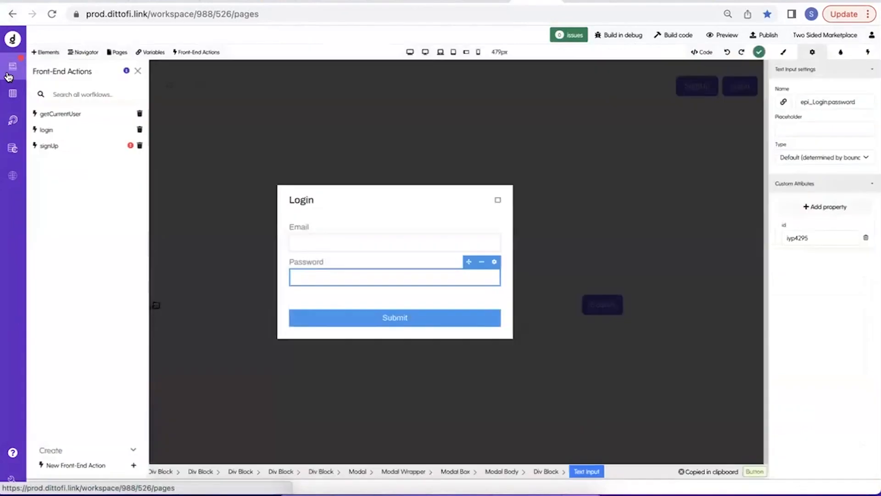
click(137, 70)
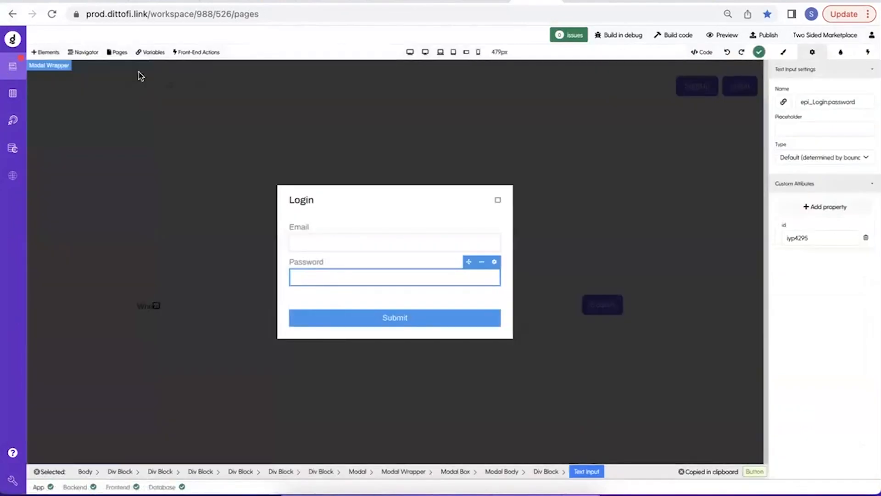
click(202, 52)
click(80, 465)
text(g)
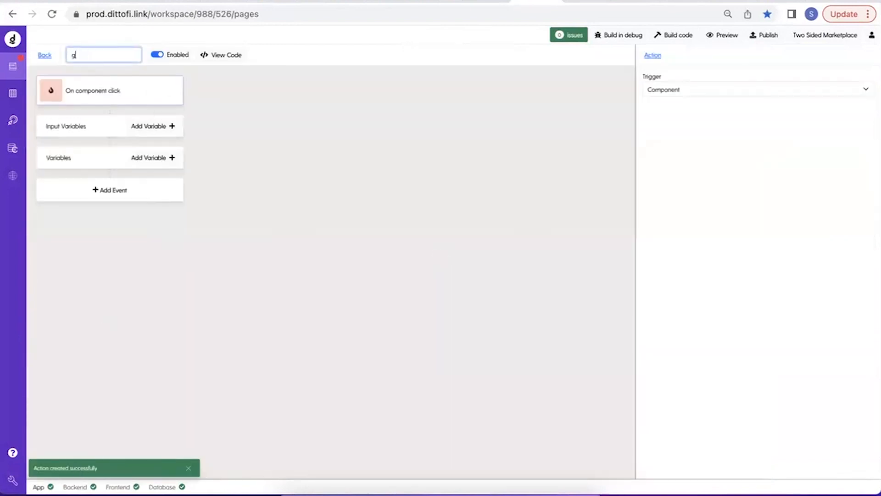
text(etListings)
key(Return)
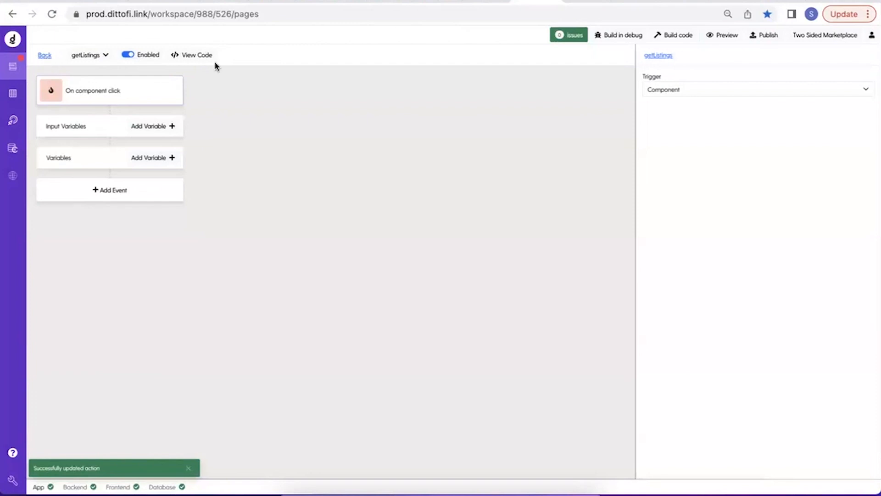
Add a Run endpoint event to the action and select getListings as its endpoint.
click(161, 197)
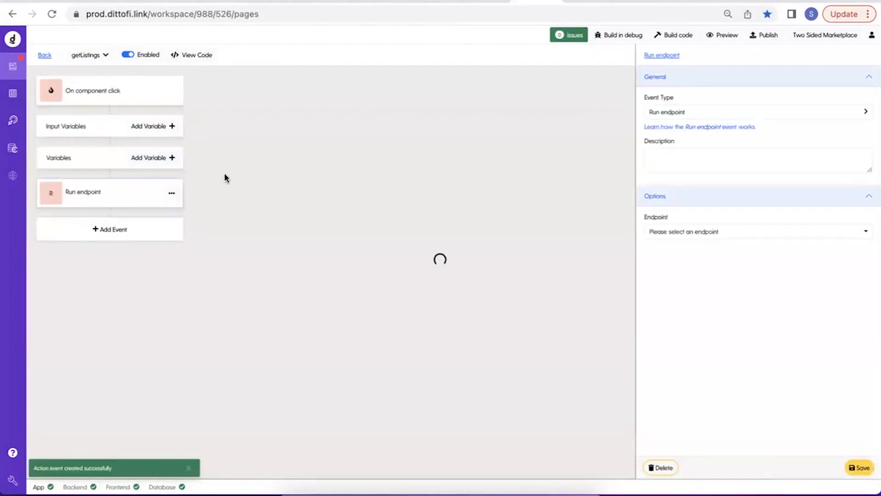
click(691, 232)
text(getList)
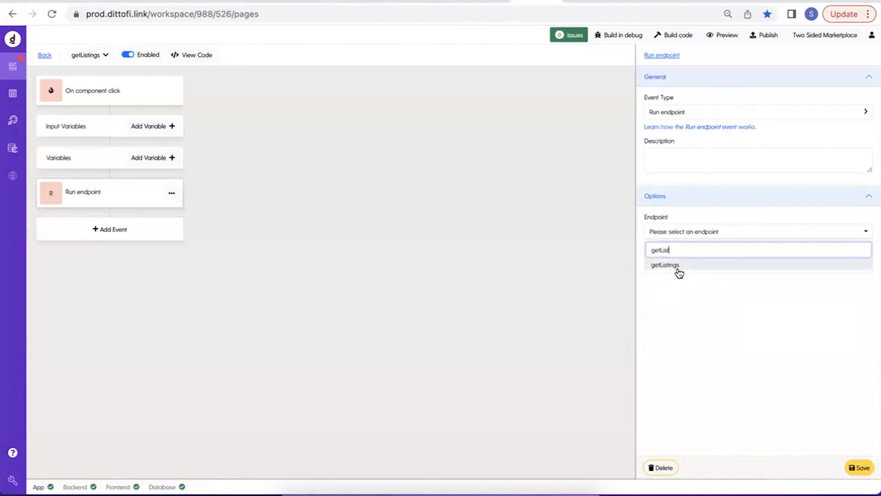
click(678, 270)
Store the endpoint's response as getListingsResponse and its response code as getListingsResponseCode.
drag(711, 234, 652, 235)
key(super+c)
click(651, 235)
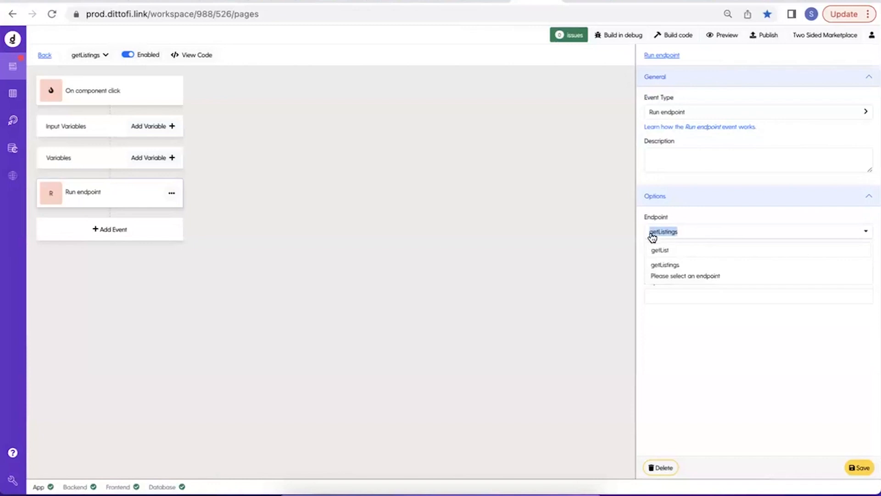
click(685, 259)
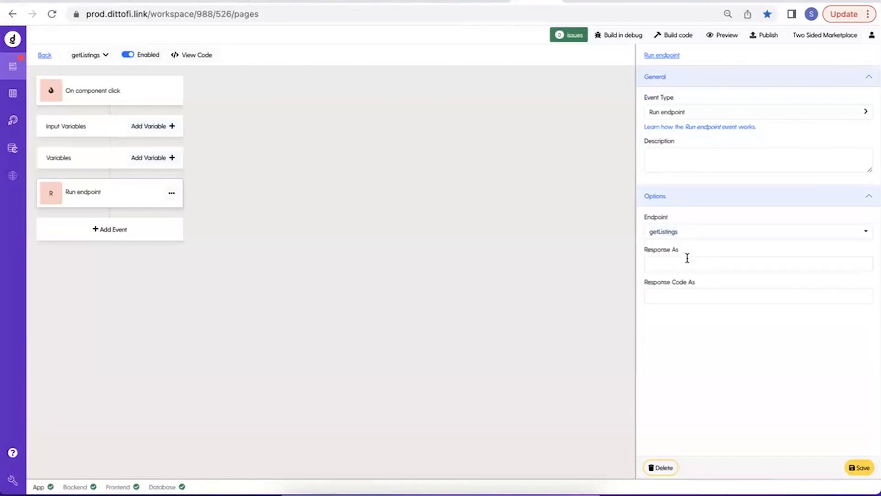
key(super+v)
text(Response)
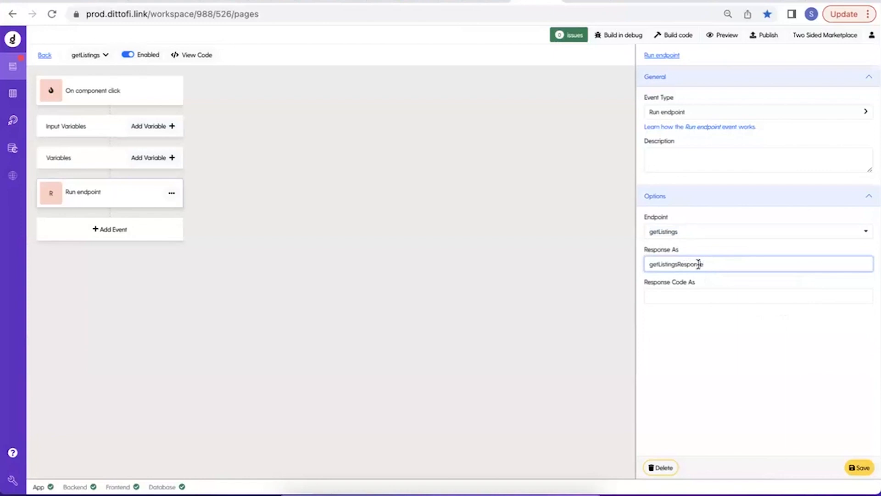
double_click(698, 264)
key(ctrl+c)
click(674, 294)
key(ctrl+v)
text(Code)
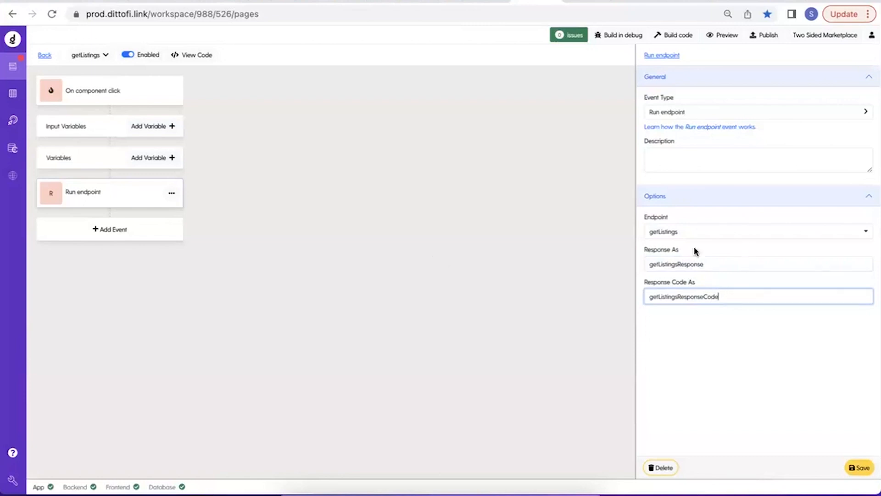
Describe the Run endpoint event as "getListings" and save it.
click(706, 156)
text(getListings)
click(856, 467)
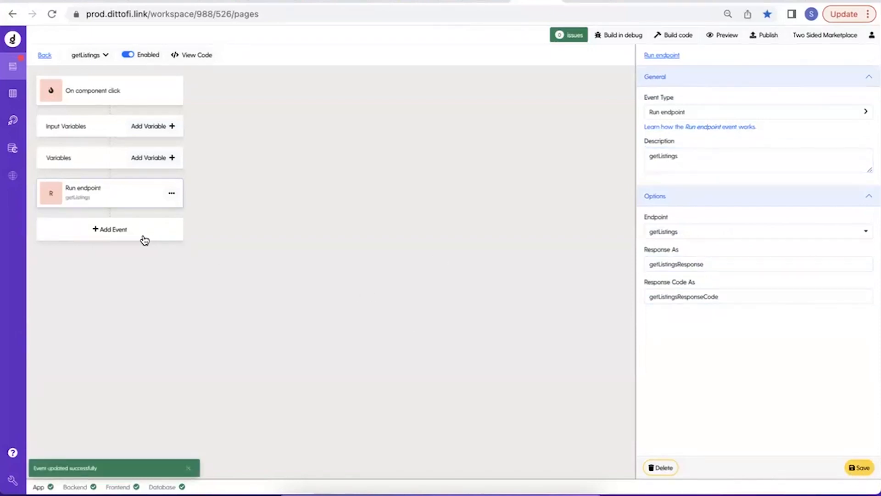
Add a second event of type Condition with getListingsResponseCode as the variable being compared.
click(117, 237)
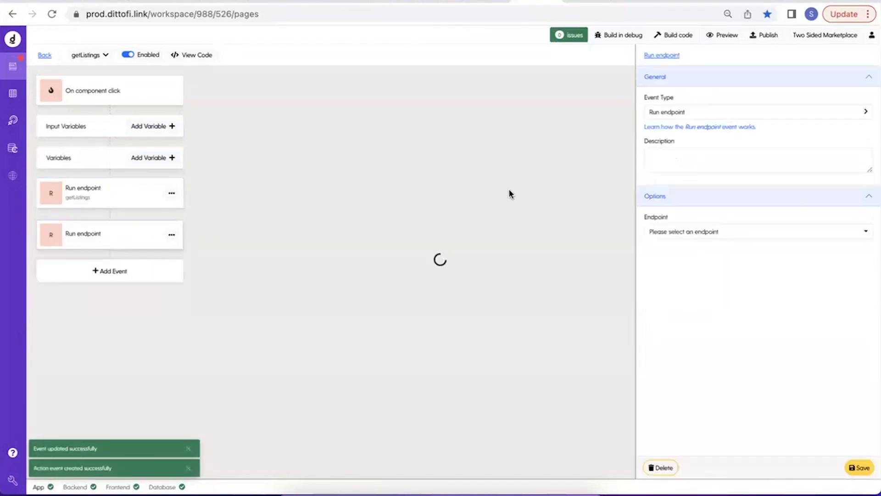
click(717, 115)
mouse_move(712, 161)
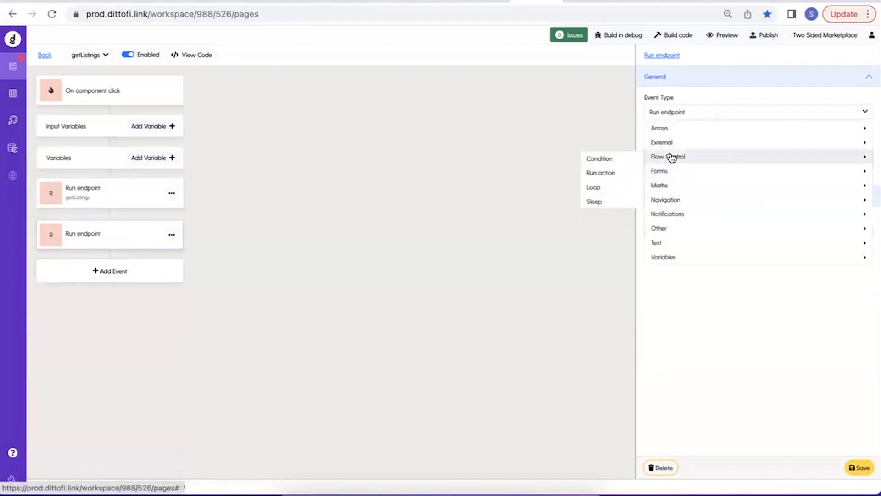
click(610, 159)
click(829, 225)
click(743, 239)
text(respo)
click(344, 136)
click(621, 202)
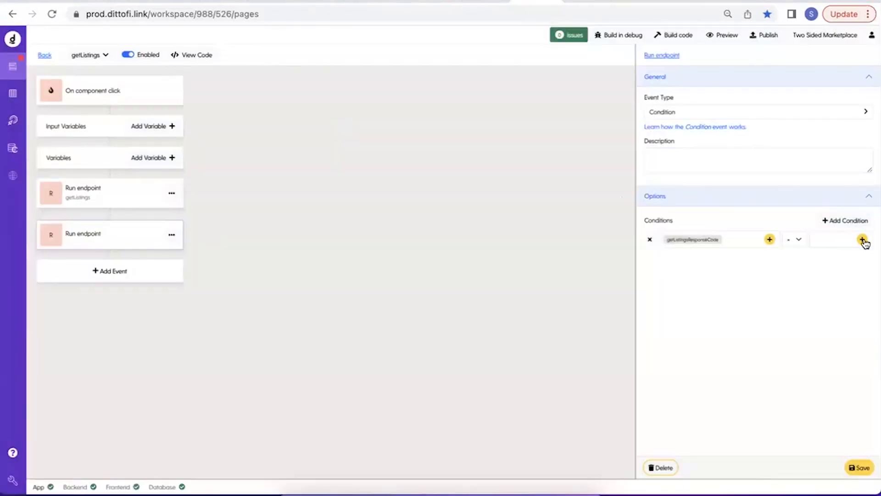
Set the condition's comparison value to the TWO_HUNDRED variable.
click(863, 240)
text(suc)
key(BackSpace)
key(BackSpace)
text(two)
click(308, 104)
click(619, 203)
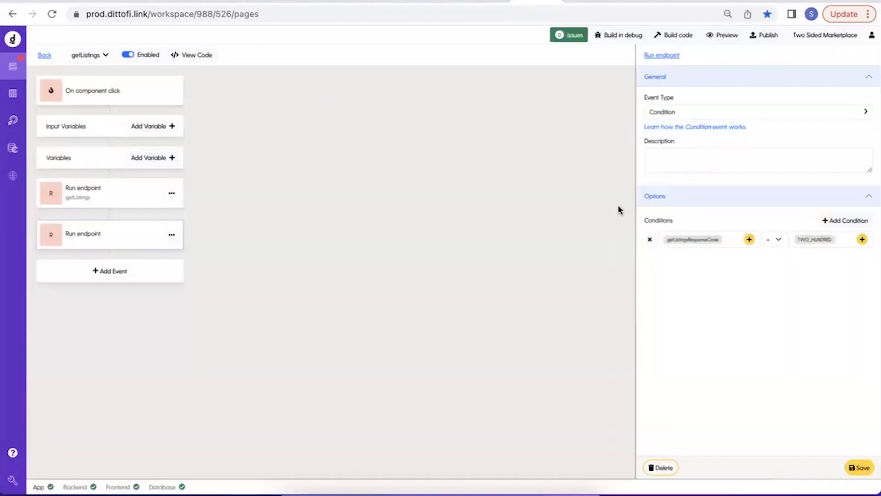
Describe the condition as "responseCode = 200", save it and add a new event inside it.
click(708, 167)
text(responseCode = 200)
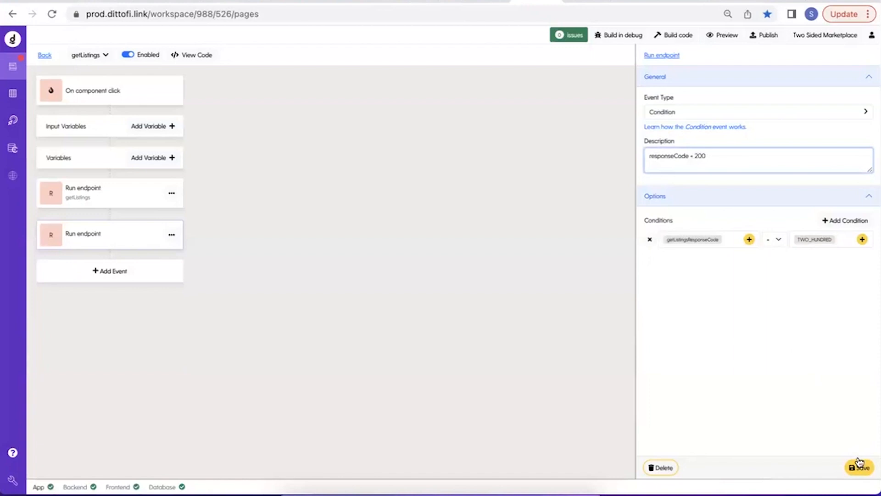
click(859, 463)
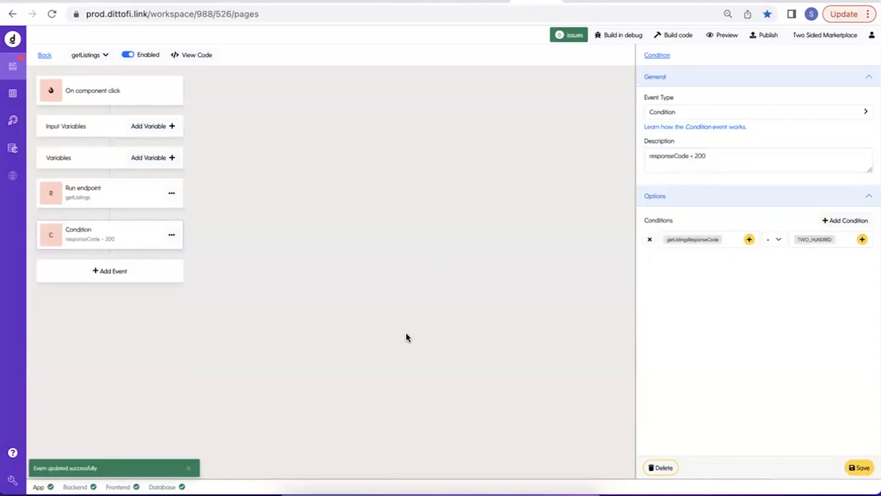
click(172, 235)
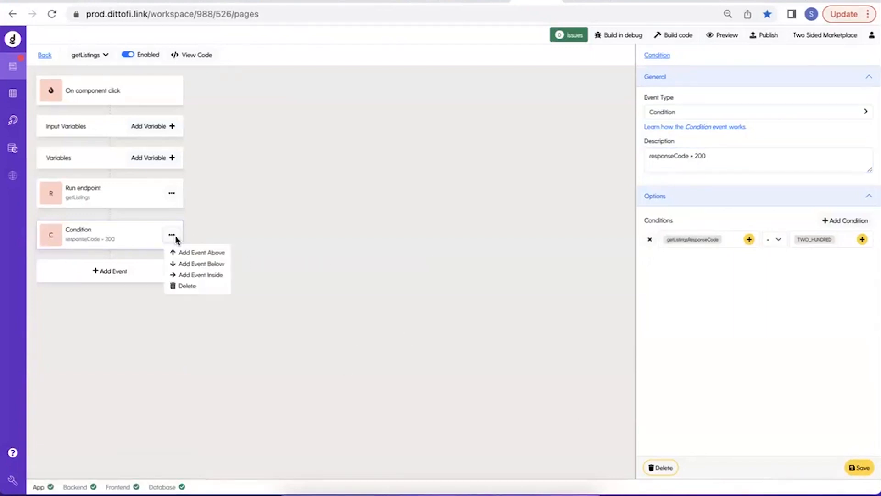
click(206, 274)
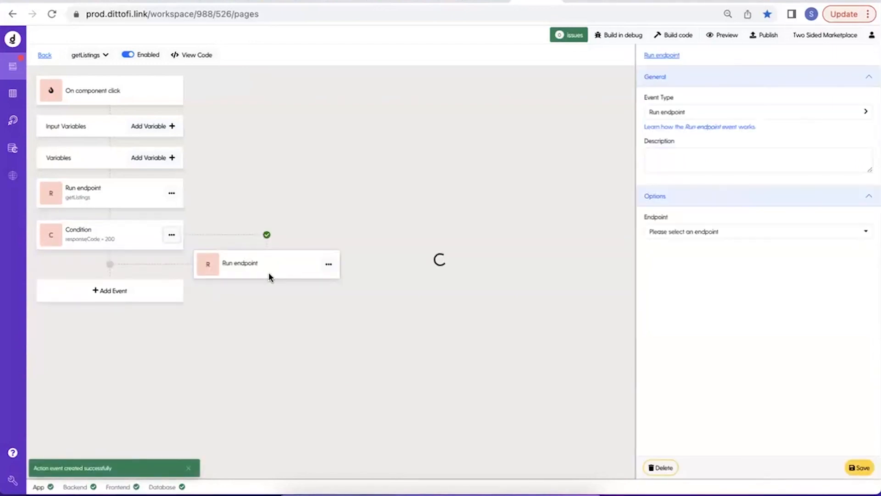
Return to the page editor and start a new app variable named epr_getListings.
click(44, 56)
click(152, 52)
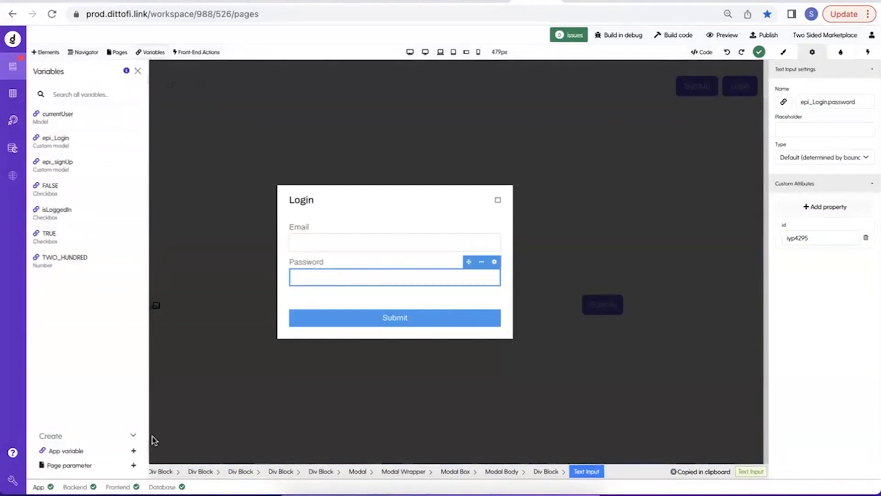
click(133, 450)
click(254, 124)
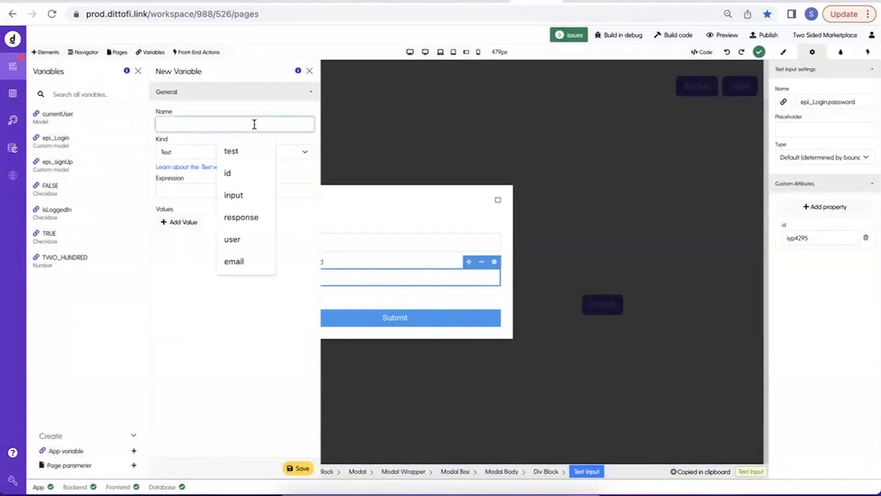
text(epr)
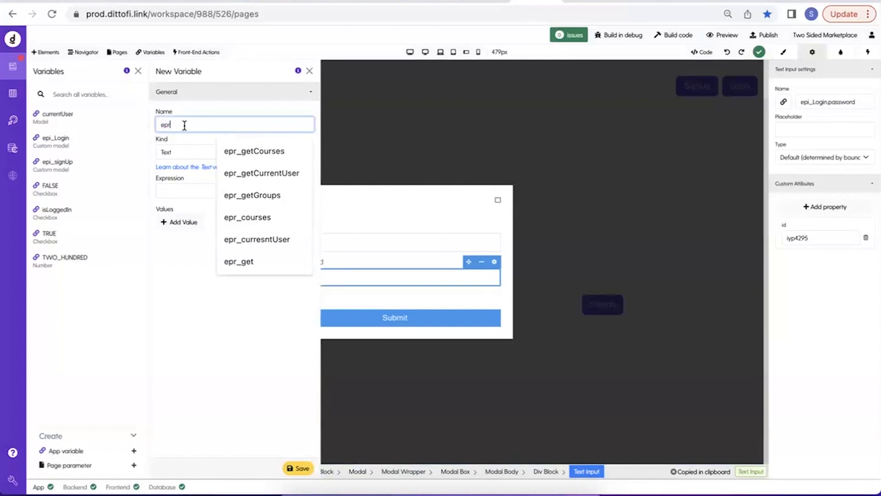
text(_getListings)
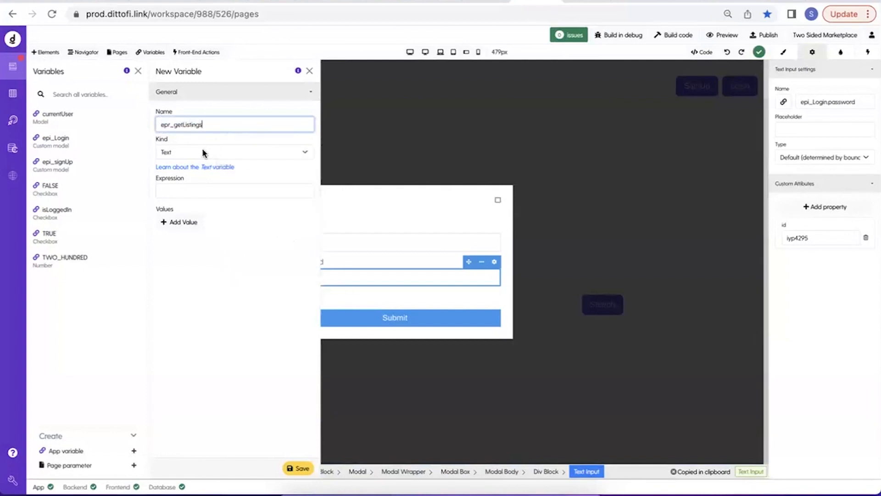
Make the new variable a Collection based on the listings model and save it.
click(203, 150)
click(206, 41)
click(198, 152)
click(211, 37)
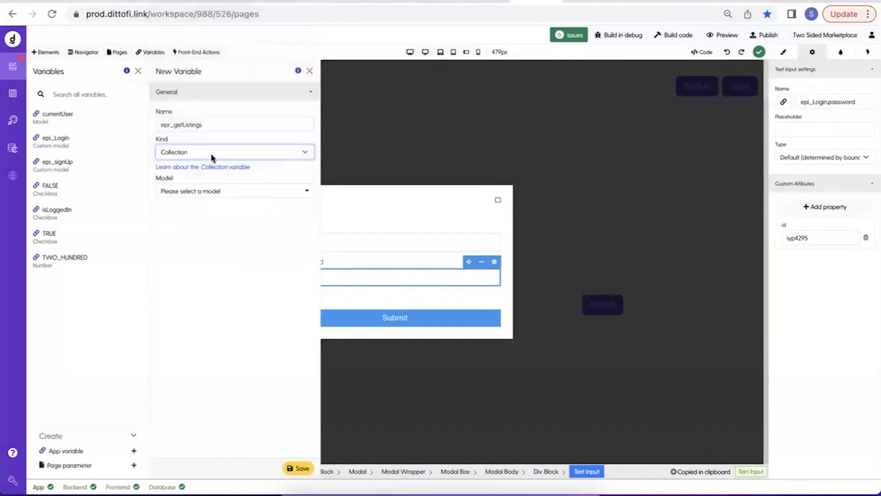
click(187, 191)
text(list)
click(171, 235)
click(292, 468)
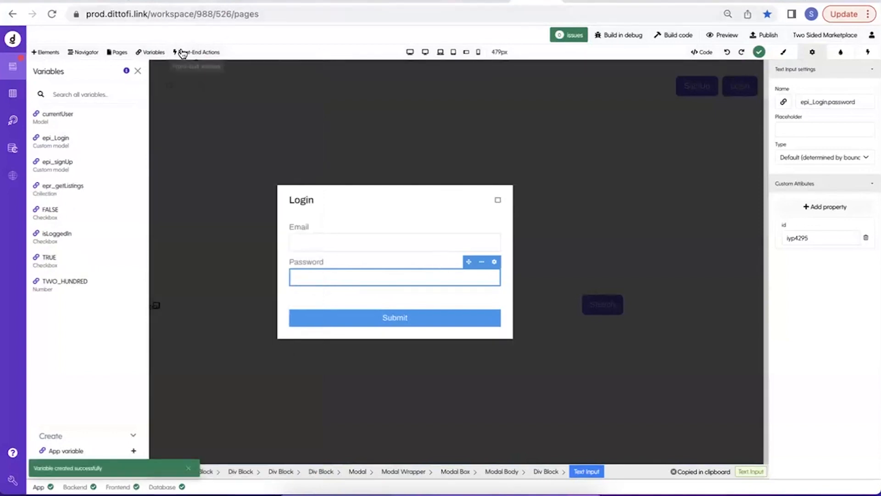
Reopen the getListings front-end action and change the event inside the condition to Set field.
click(182, 54)
click(88, 133)
click(248, 269)
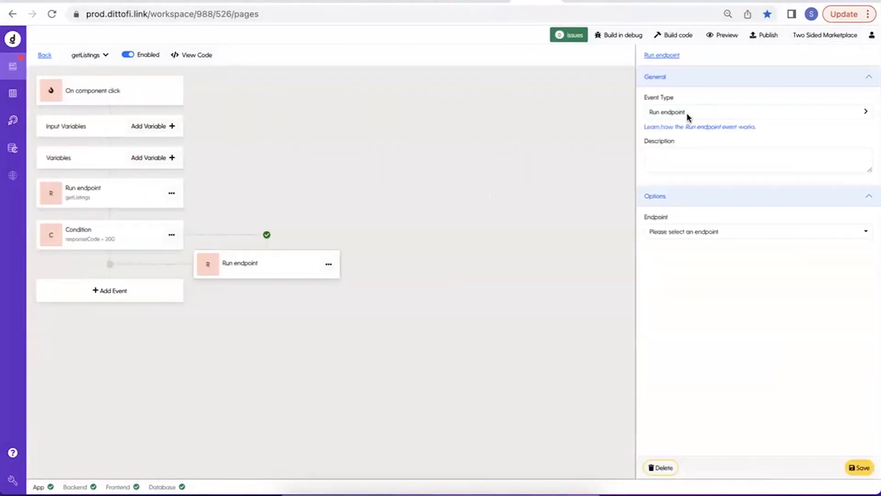
click(688, 117)
mouse_move(674, 258)
click(624, 259)
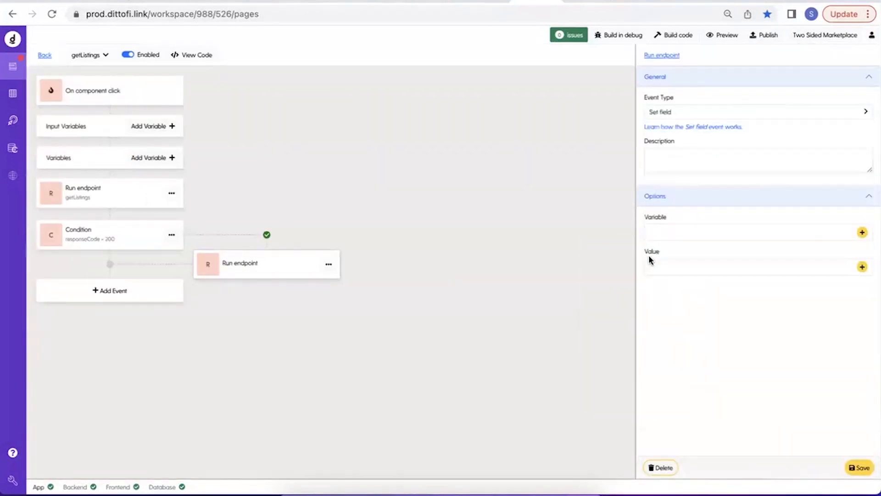
Choose epr_getListings as the variable that the Set field event fills.
click(862, 231)
click(343, 76)
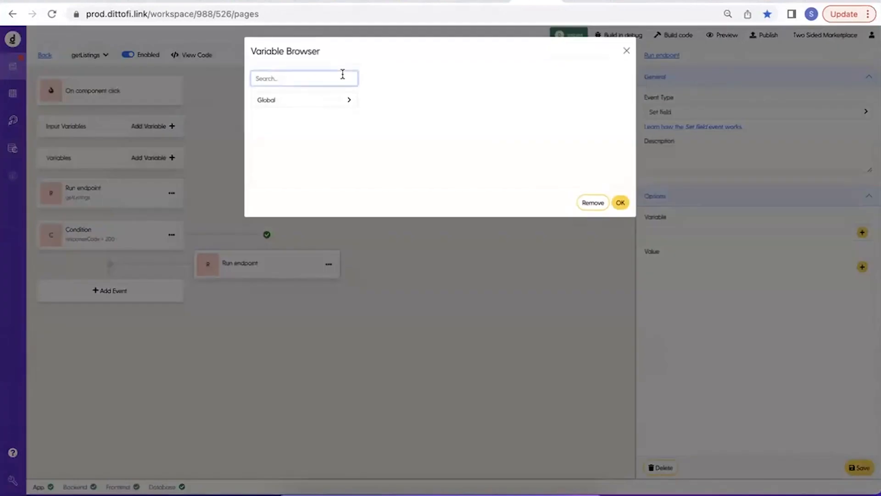
text(epr)
click(322, 101)
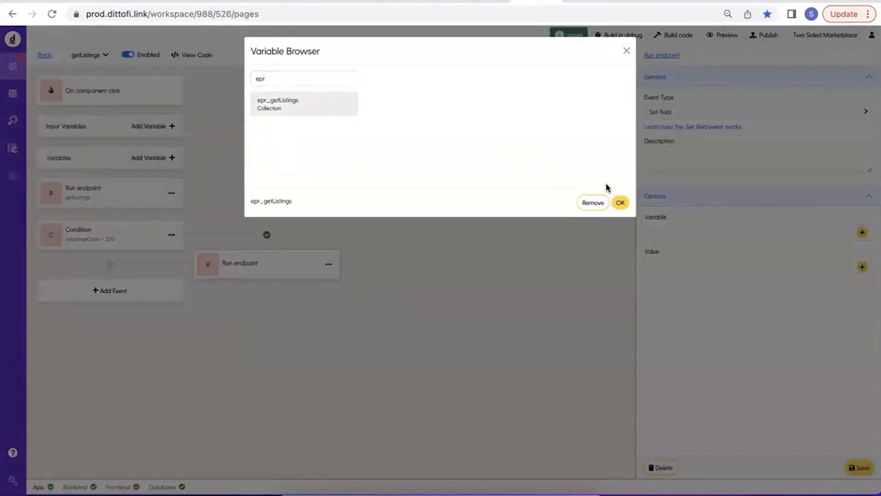
click(618, 202)
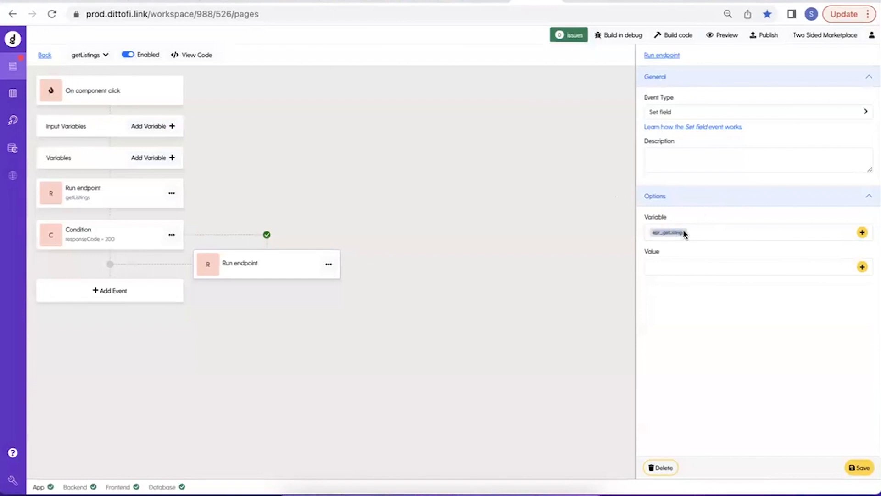
Describe the Set field event as epr_getListings, use getListingsResponse as its value and save the event.
click(715, 162)
text(epr_getListings)
click(862, 267)
click(310, 100)
click(306, 118)
click(620, 203)
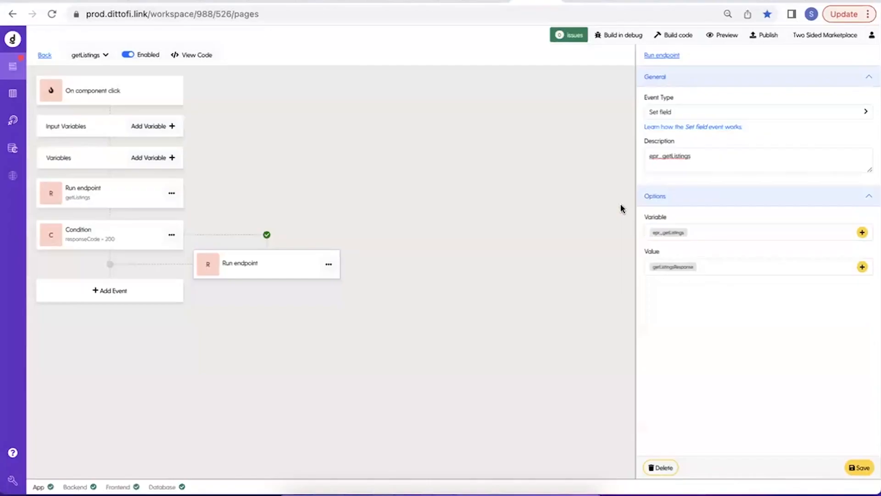
click(859, 467)
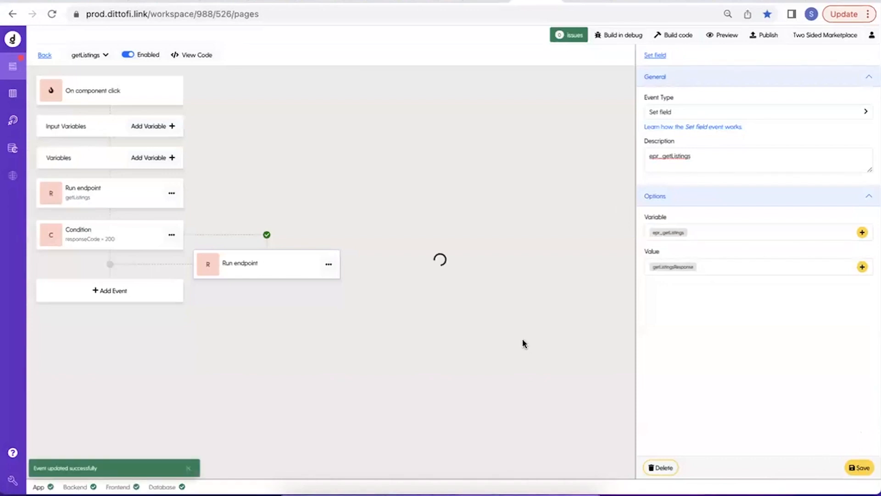
Return to the page editor and set the Login modal's preview to Hide.
click(44, 56)
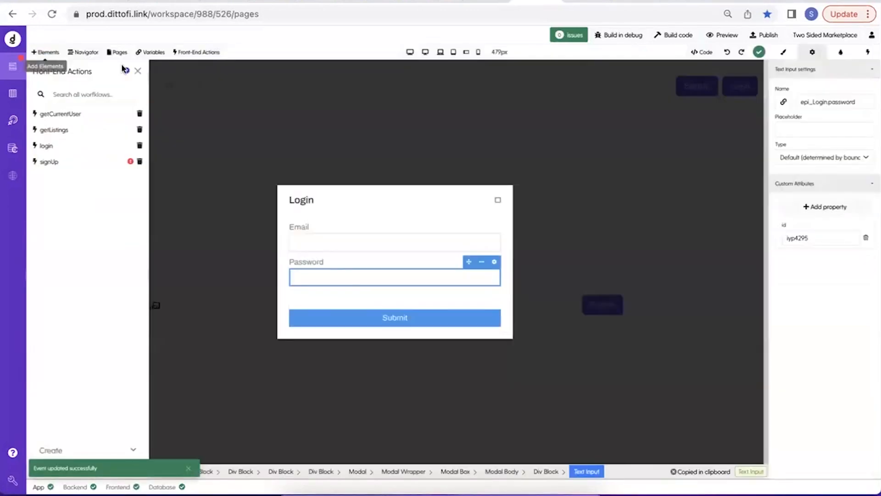
click(134, 71)
click(116, 143)
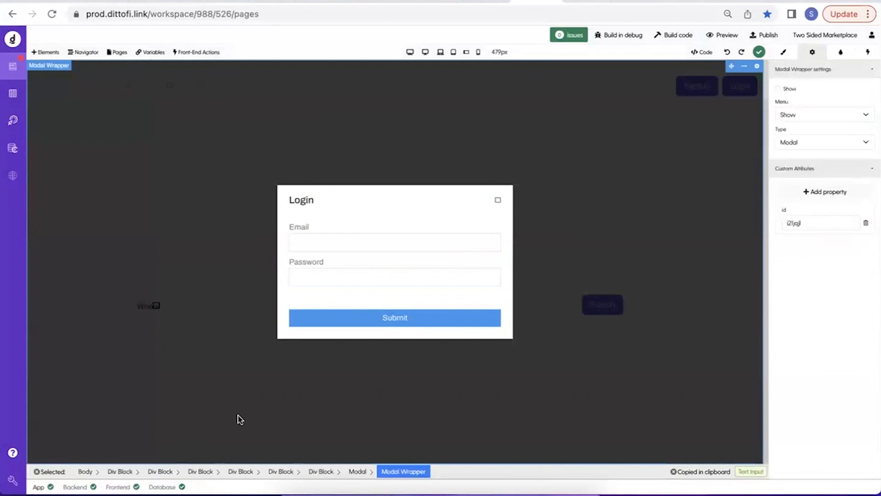
click(358, 471)
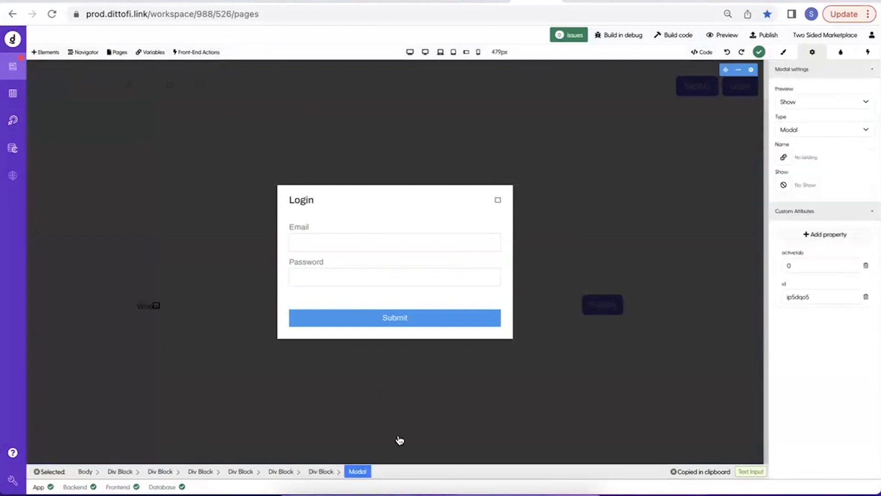
click(807, 101)
click(804, 114)
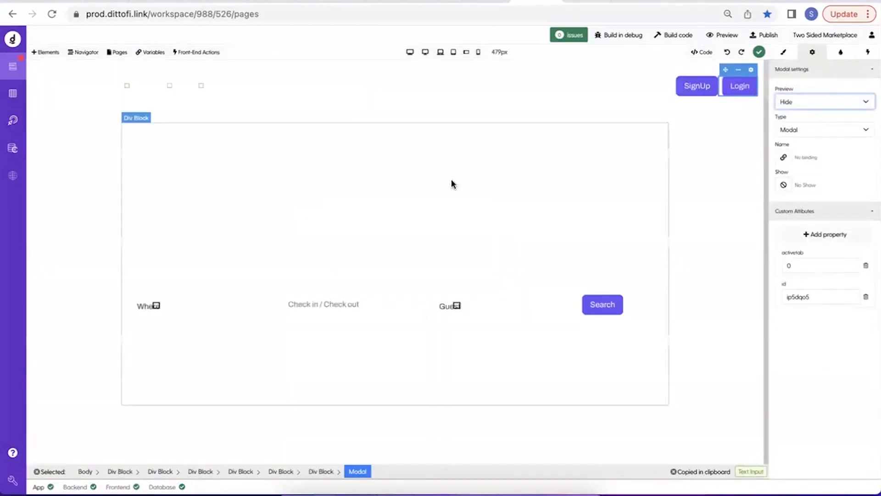
Add a front-end action to the header's outermost div block that runs getListings on Component Did Mount, and build the code.
click(120, 472)
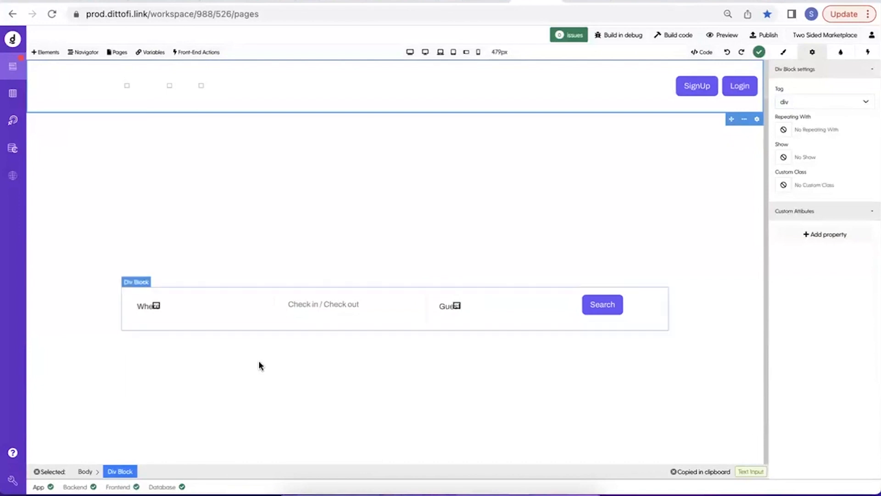
click(868, 52)
click(829, 75)
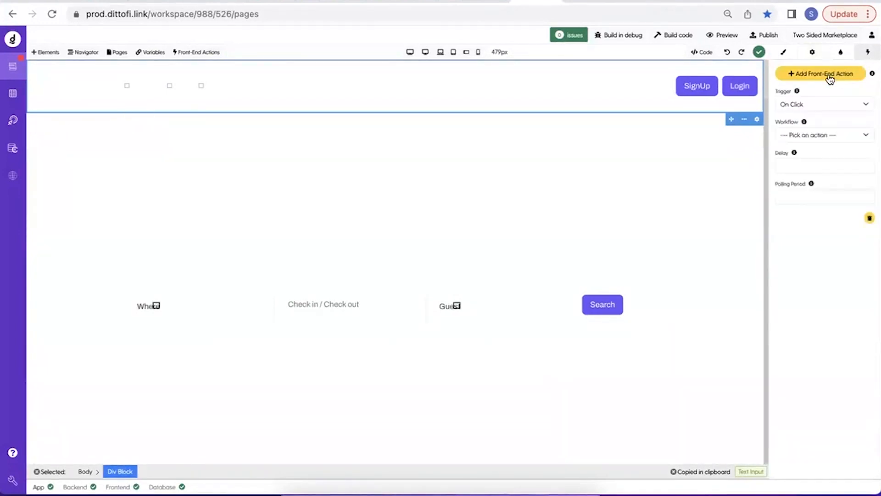
click(810, 103)
click(813, 325)
click(809, 136)
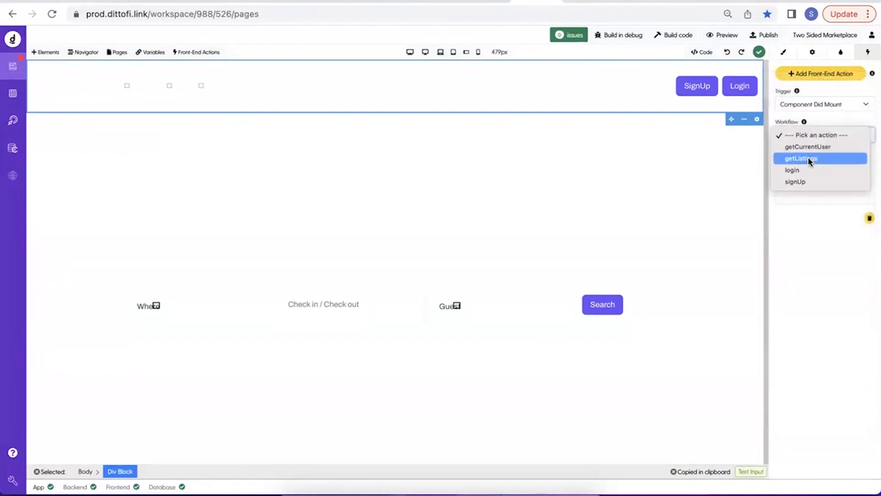
click(808, 158)
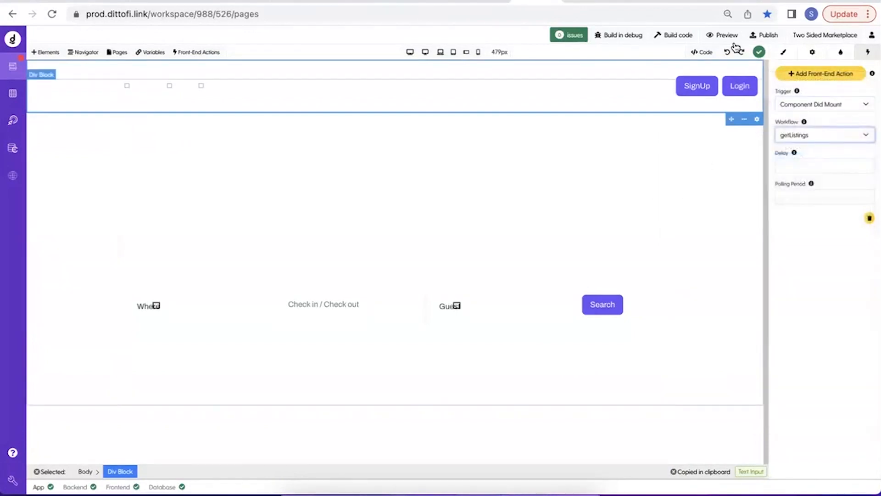
click(666, 38)
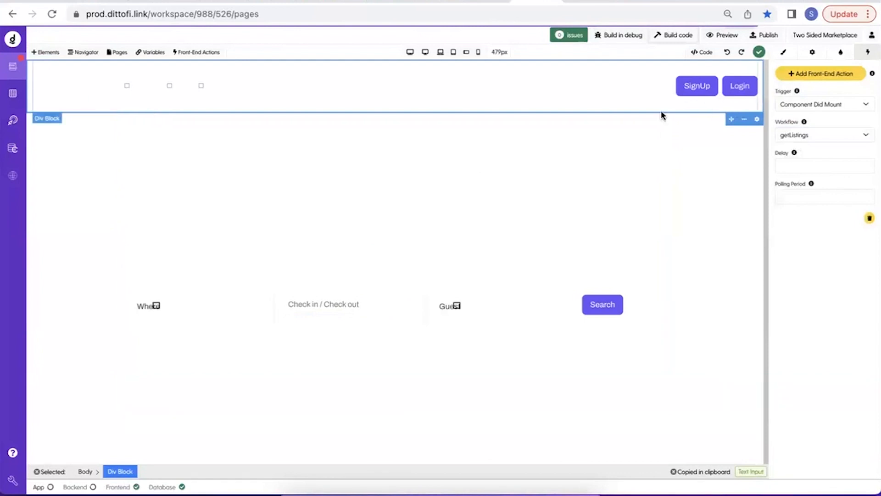
Select the outer div block that wraps the whole Beautiful Cozy Home card under Explore Our Listing.
scroll(316, 219, down, 1)
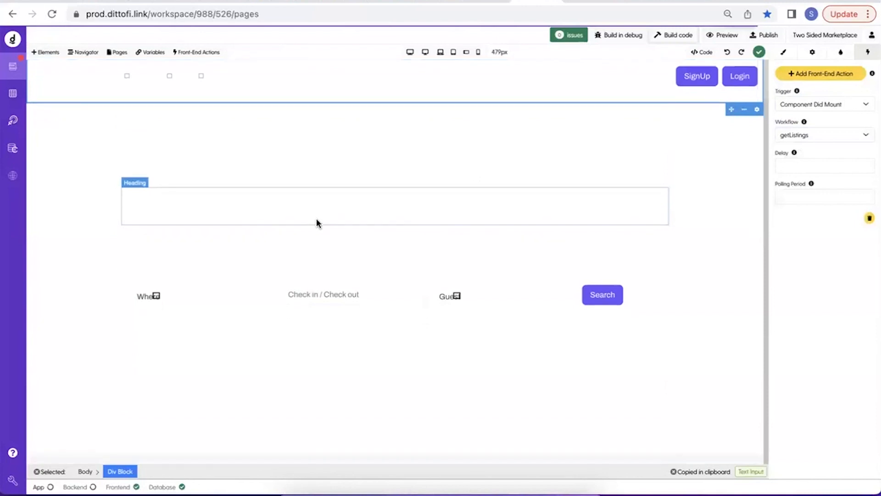
scroll(316, 222, down, 10)
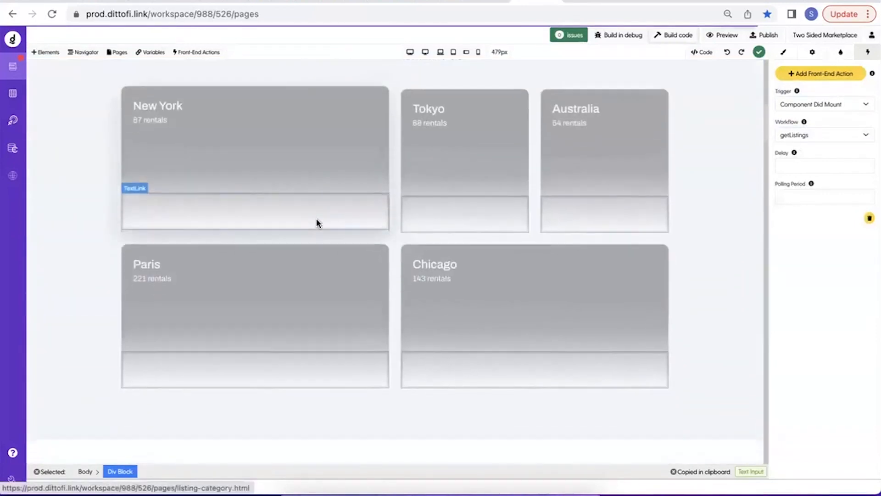
scroll(316, 223, down, 7)
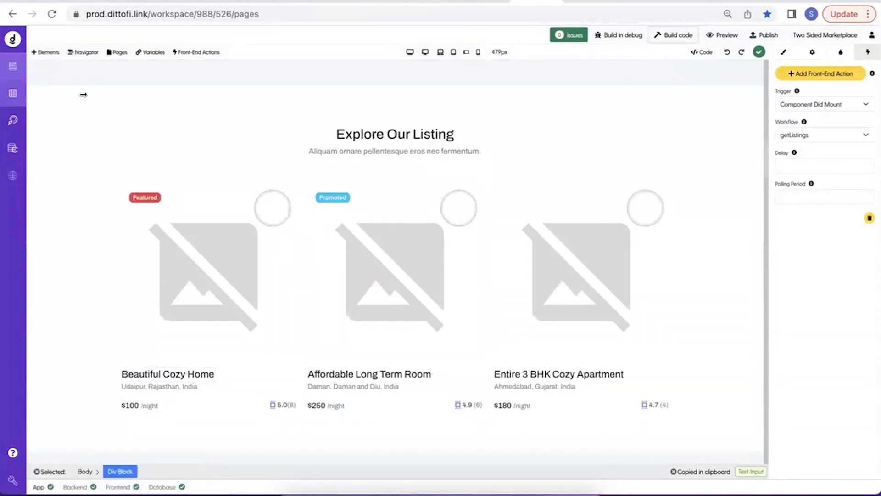
click(288, 334)
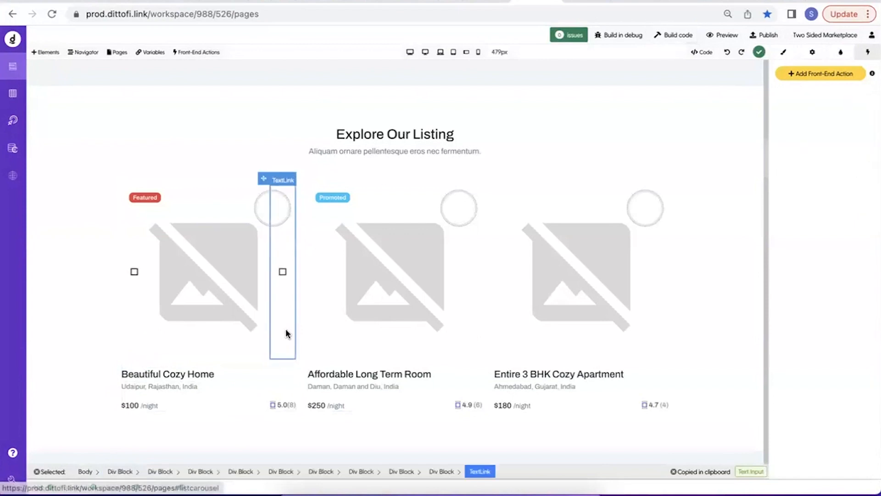
click(236, 334)
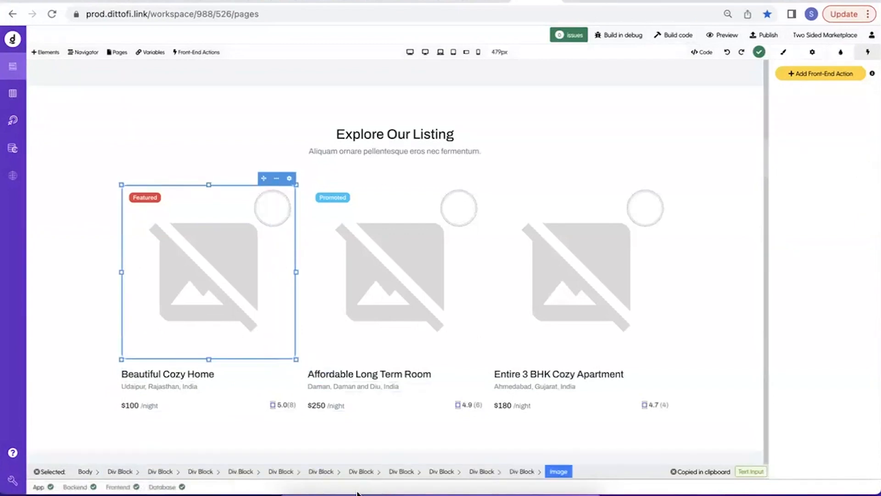
click(525, 472)
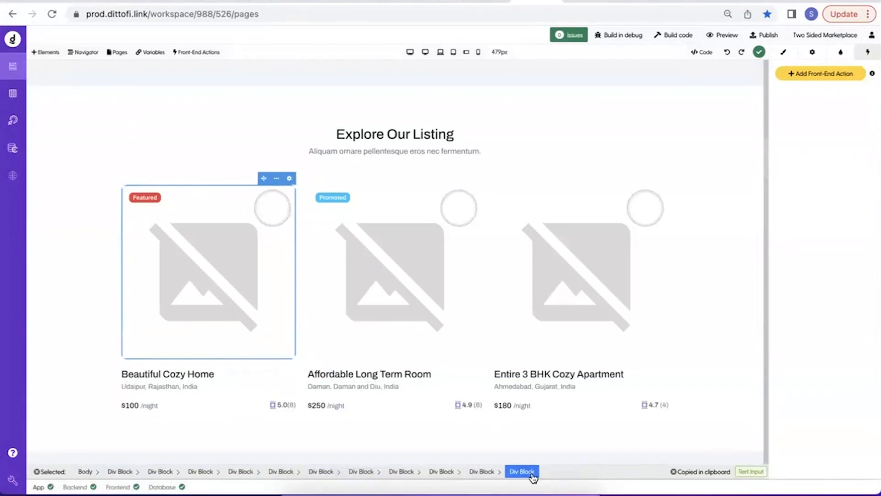
click(482, 472)
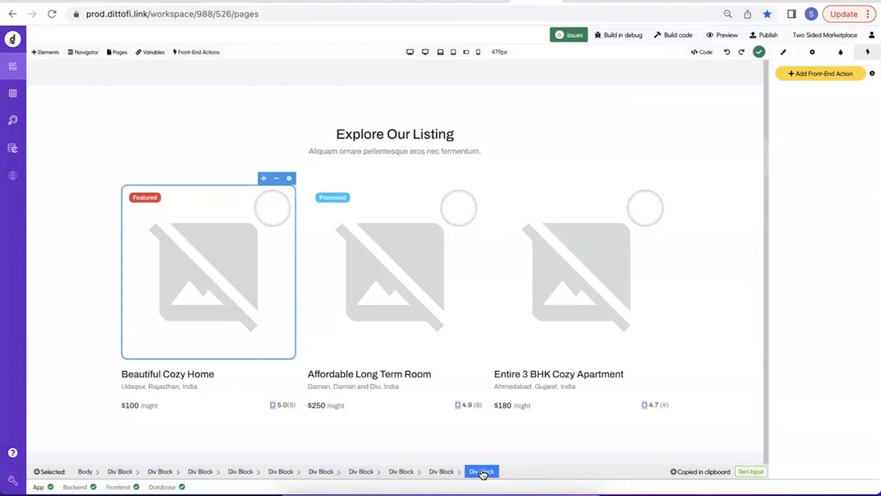
click(439, 472)
click(401, 472)
click(360, 473)
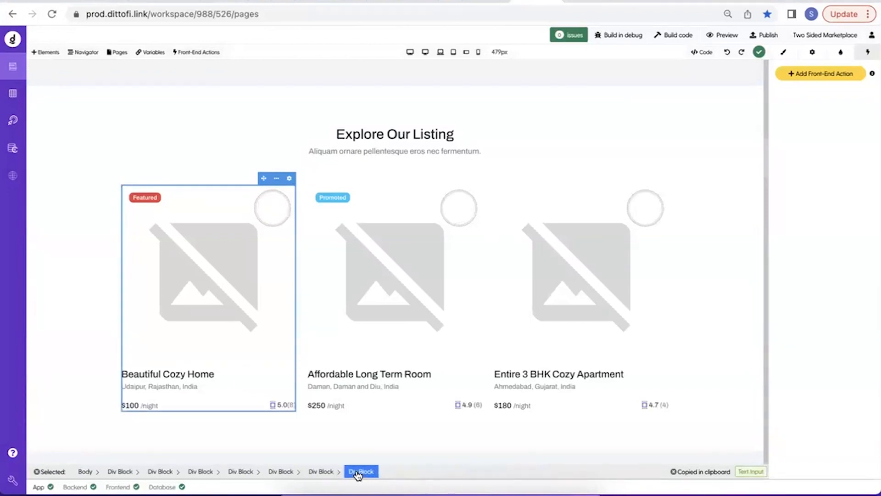
click(322, 473)
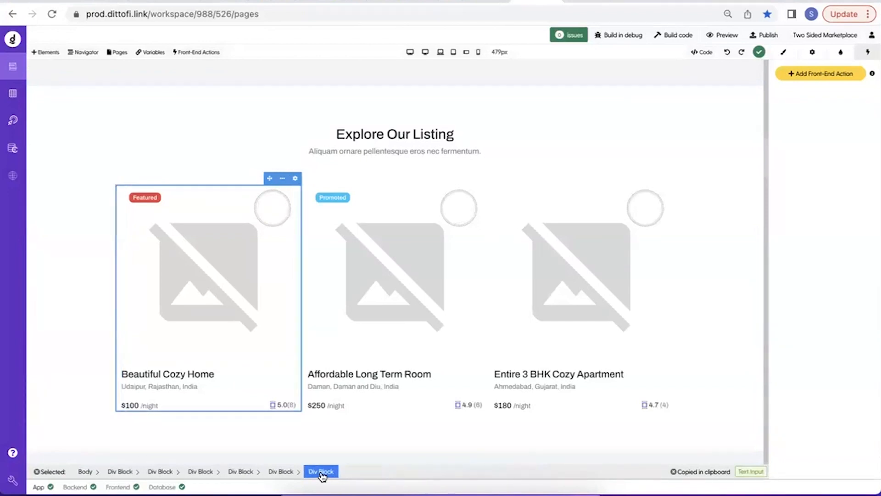
click(280, 472)
key(Down)
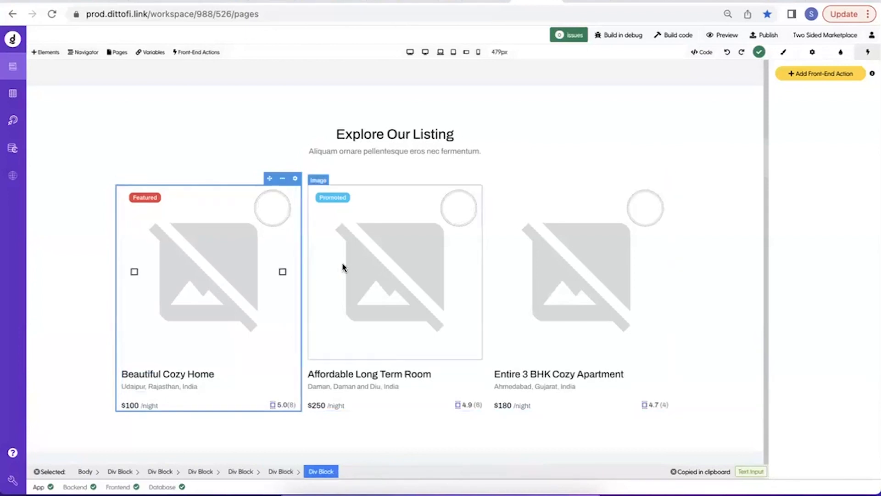
Make the selected card div block repeat with the epr_getListings collection variable.
click(810, 52)
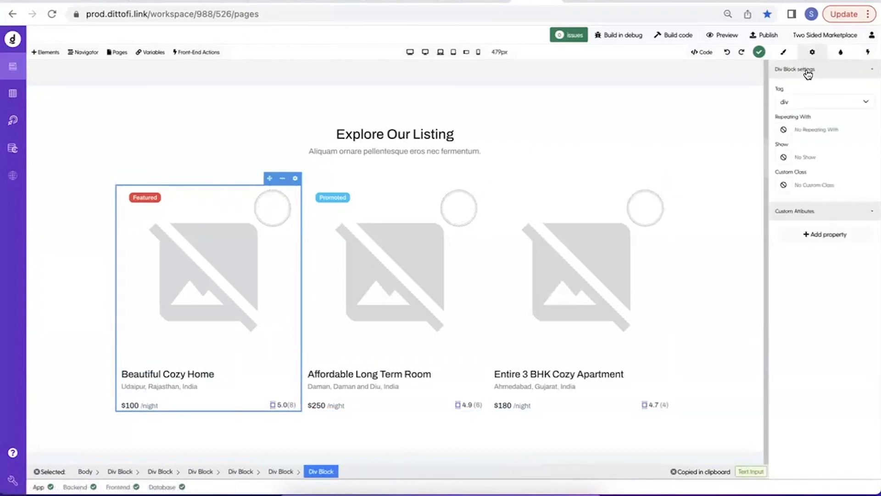
click(780, 132)
click(380, 144)
click(350, 76)
text(list)
click(345, 116)
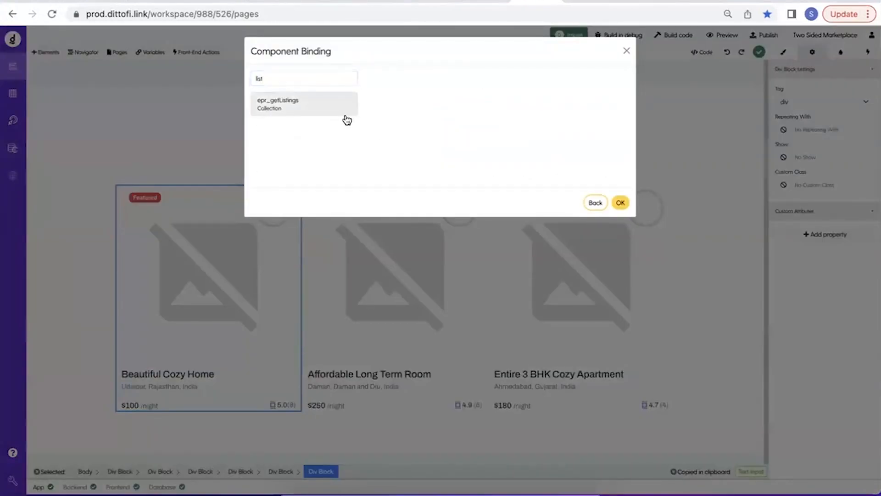
click(619, 202)
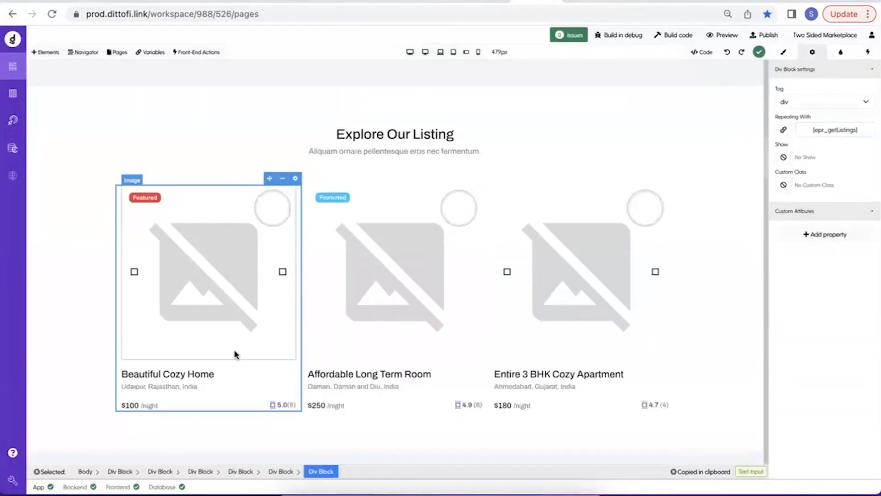
Bind the Beautiful Cozy Home title text to the name field of the repeating group's row.
click(181, 375)
click(783, 102)
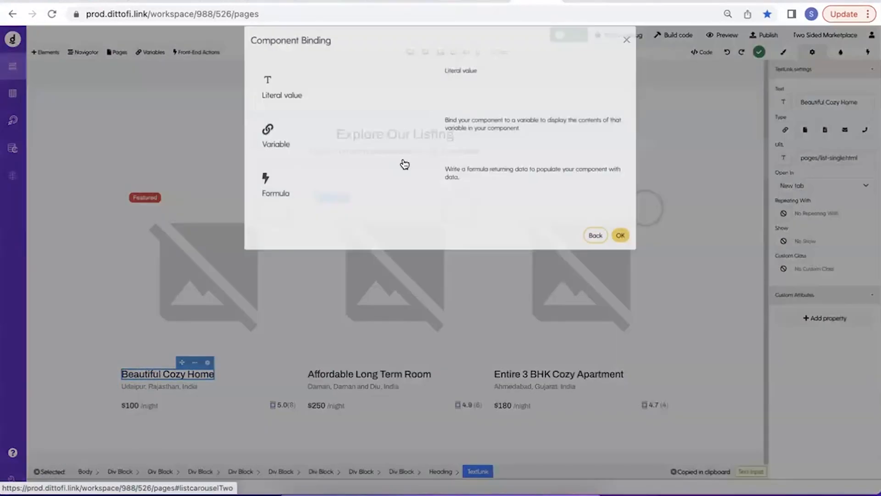
click(326, 118)
click(304, 143)
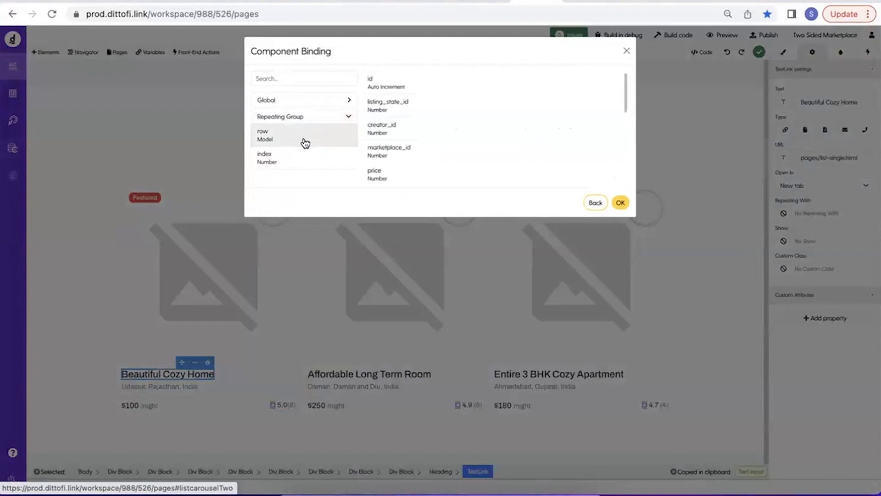
scroll(386, 117, down, 3)
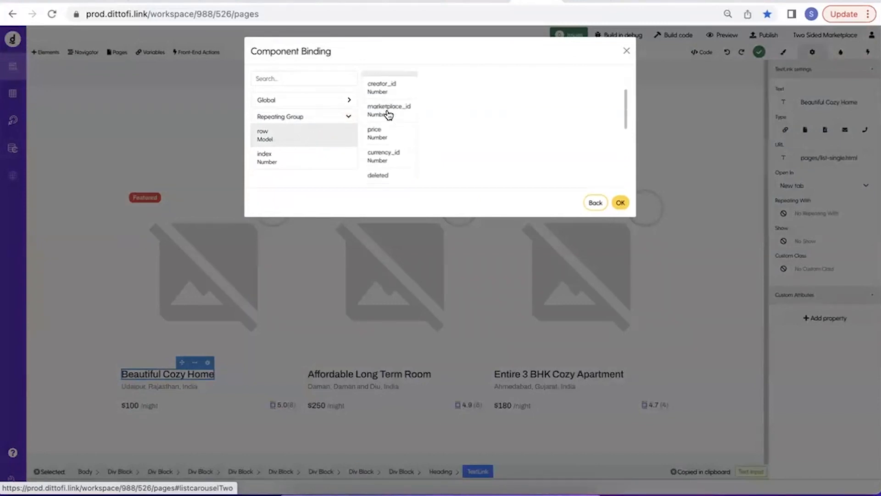
click(393, 161)
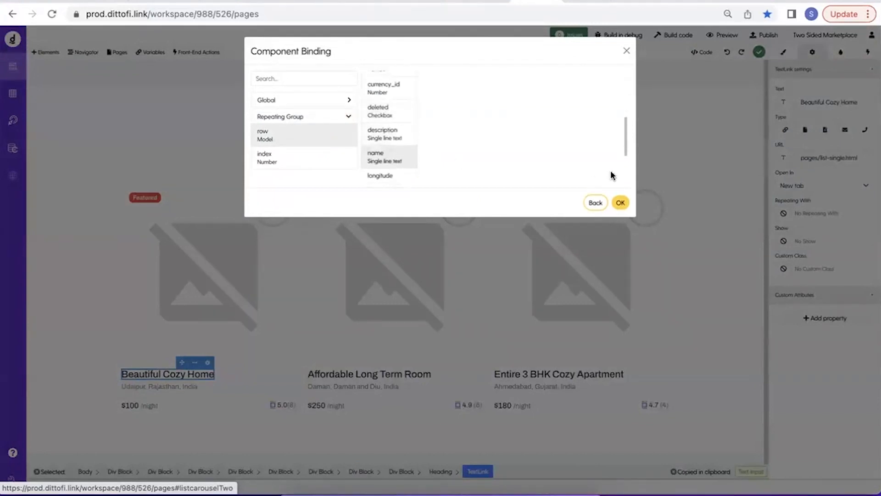
click(620, 203)
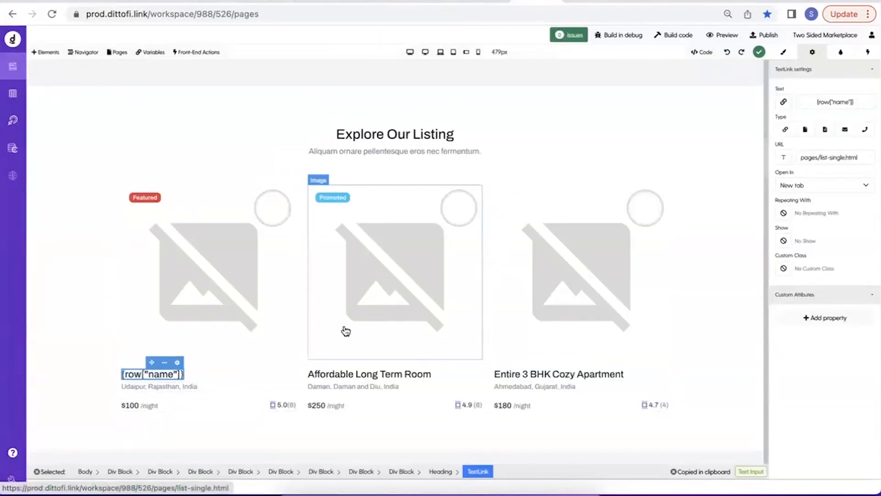
Delete the Affordable Long Term Room and Entire 3 BHK Cozy Apartment cards and rebuild the code.
click(313, 341)
click(400, 476)
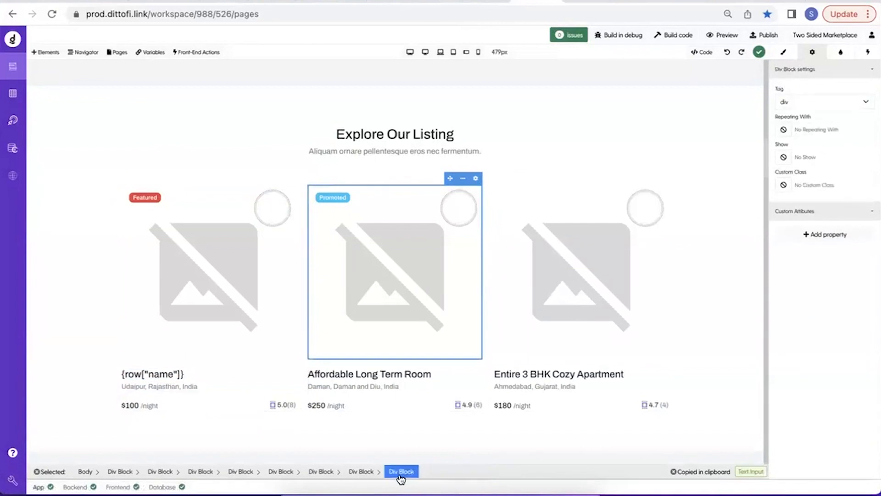
click(321, 471)
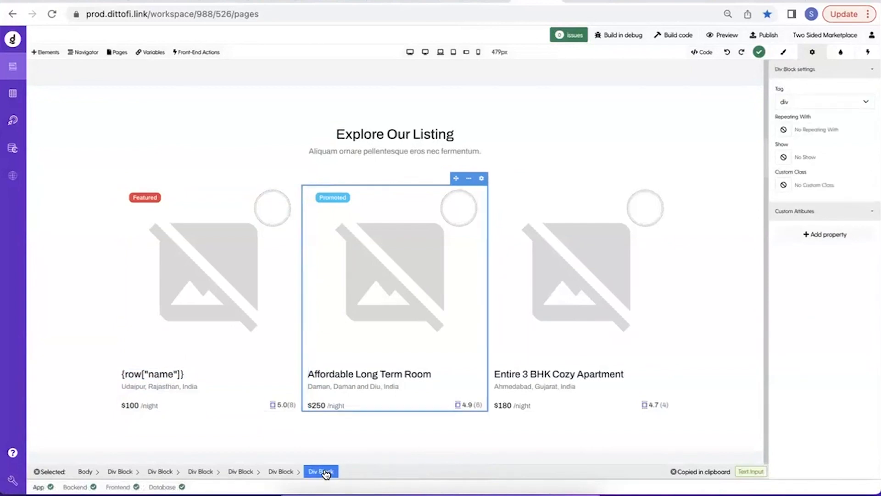
key(Delete)
click(345, 368)
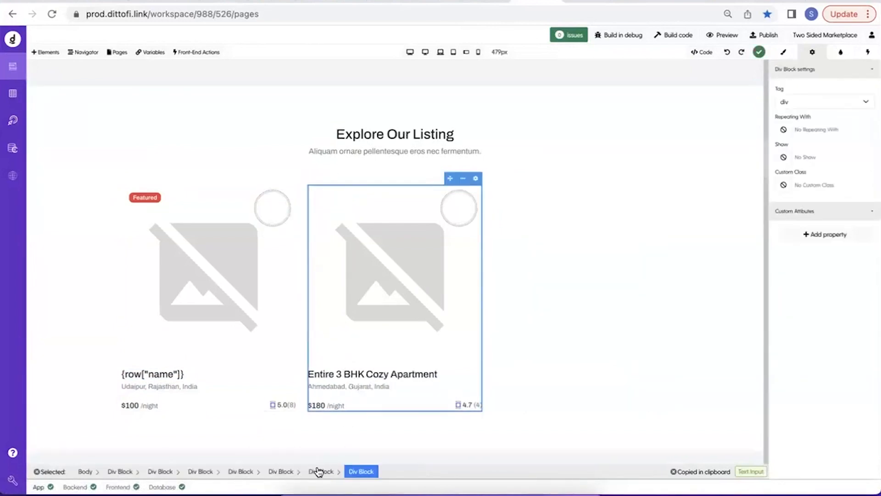
click(280, 471)
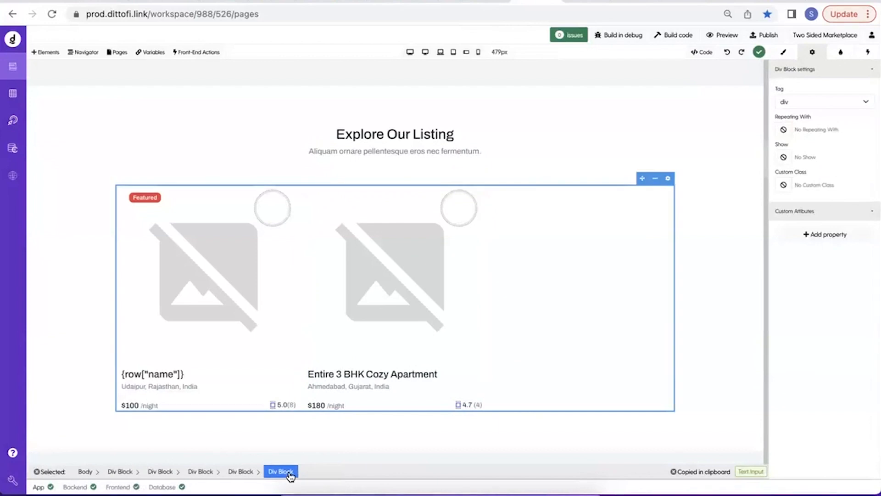
key(Delete)
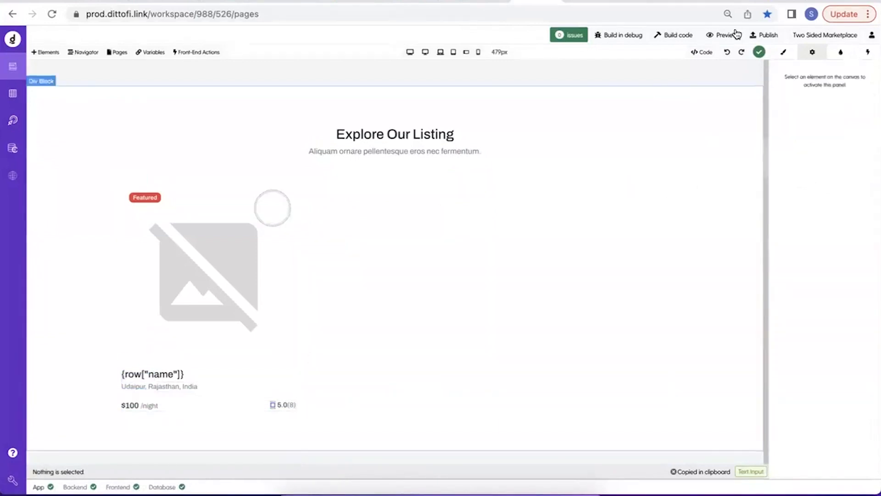
click(680, 35)
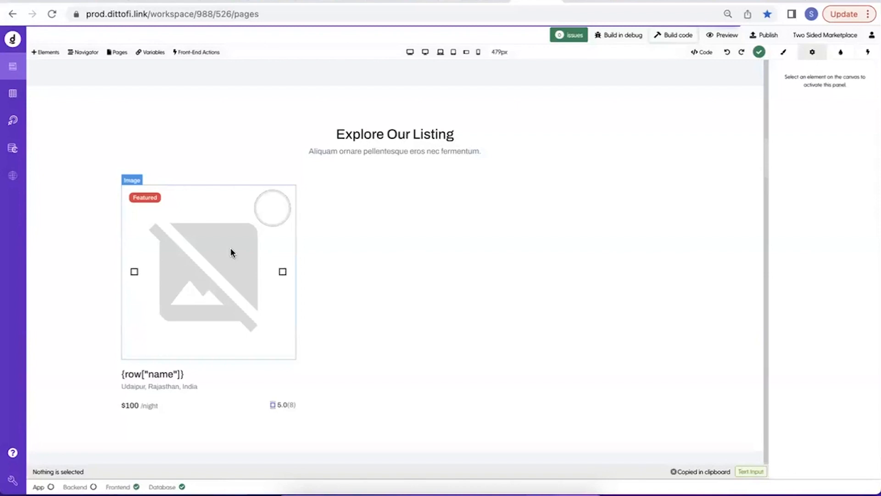
Reload the published app, open the developer tools and check the cards in the Explore Our Listing section.
click(589, 1)
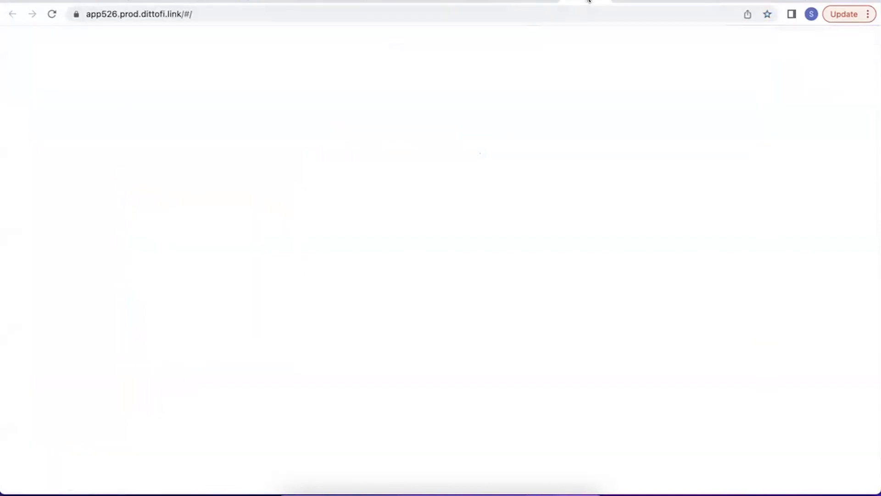
click(49, 16)
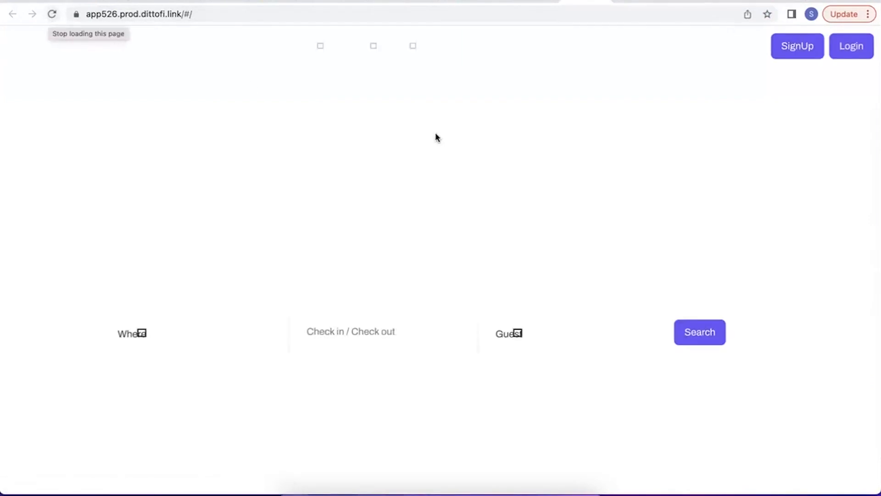
right_click(742, 94)
click(769, 278)
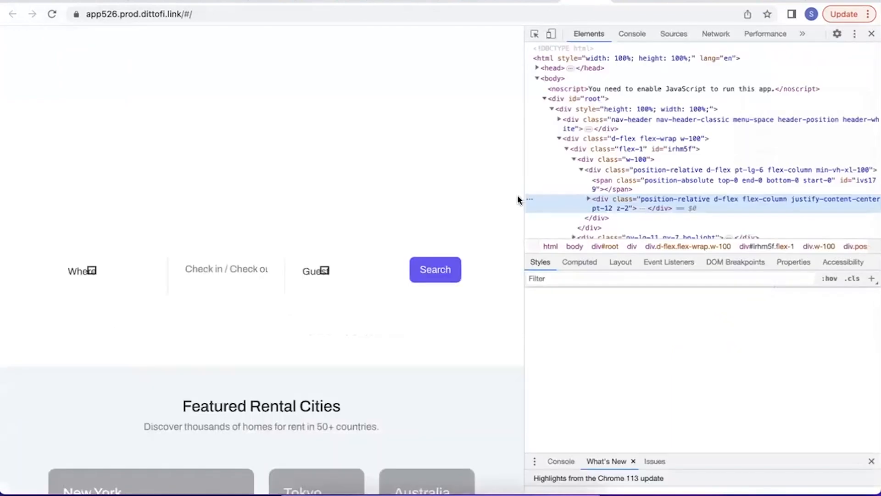
scroll(349, 294, down, 10)
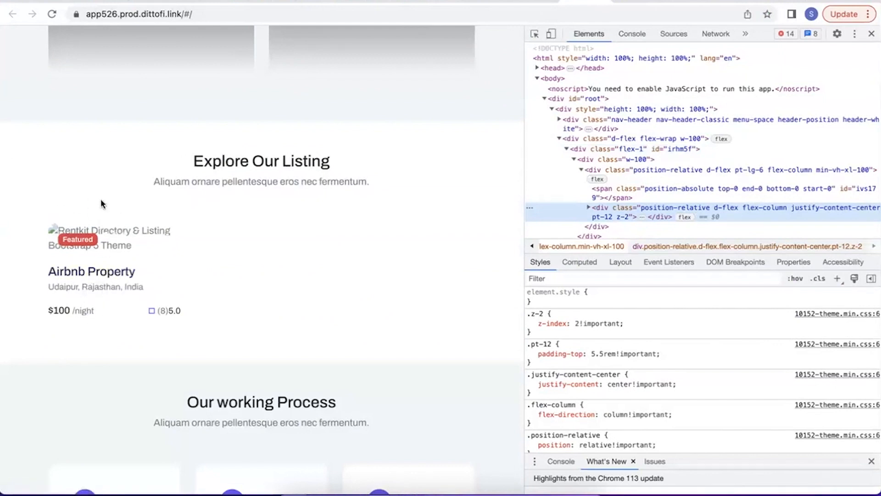
scroll(342, 293, up, 10)
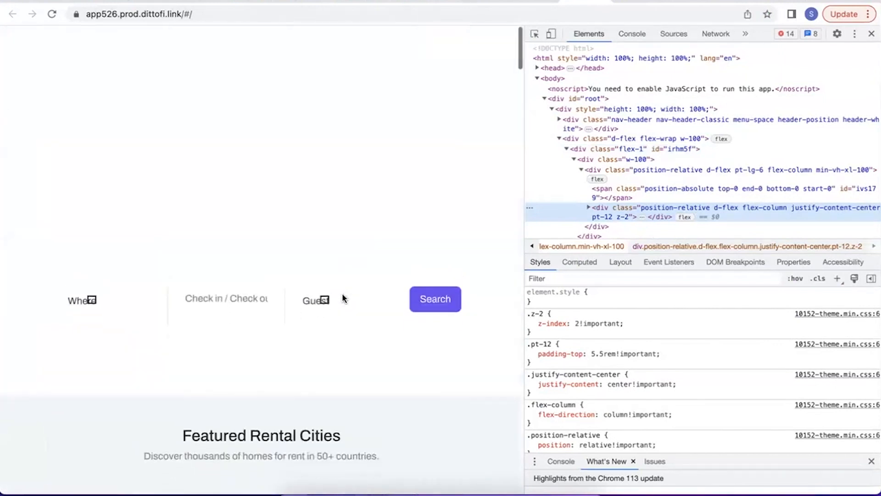
scroll(363, 253, down, 1)
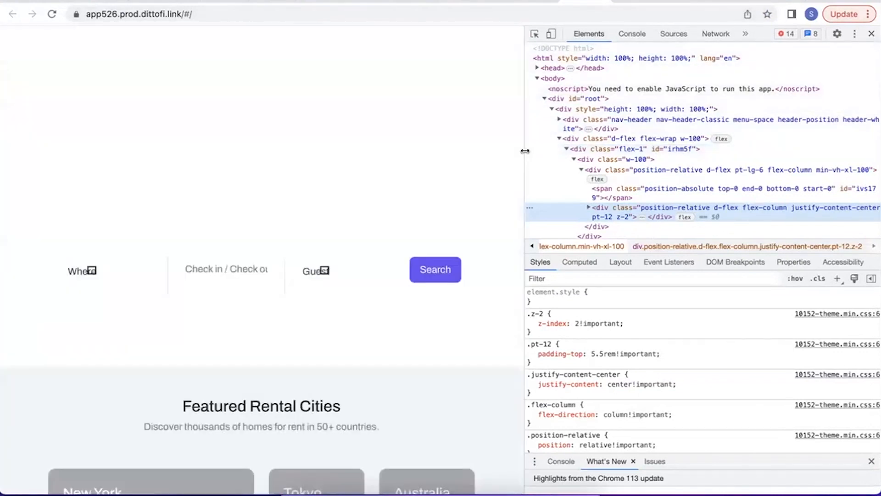
Narrow the developer tools pane and show its Network log with earlier entries cleared.
drag(525, 150, 723, 148)
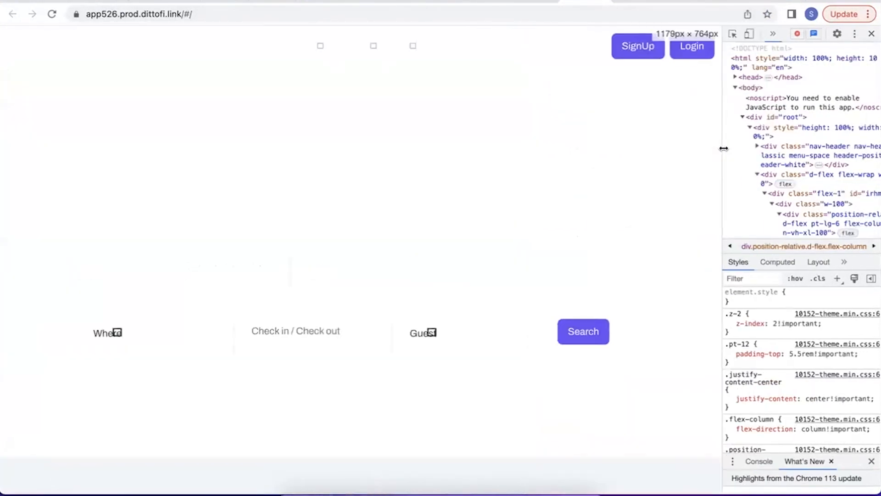
click(774, 35)
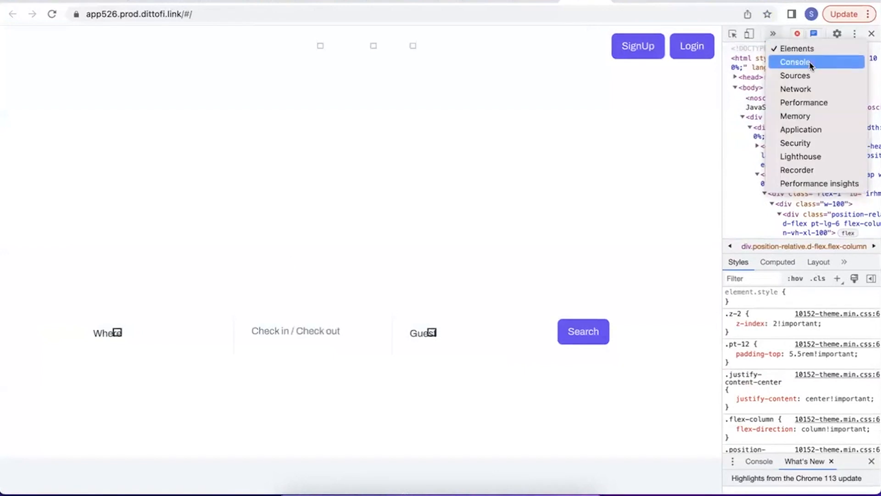
click(807, 89)
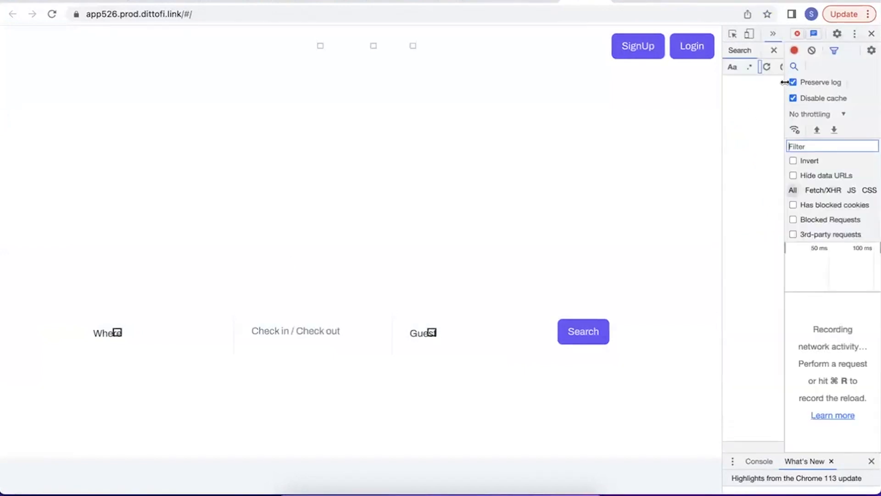
click(812, 52)
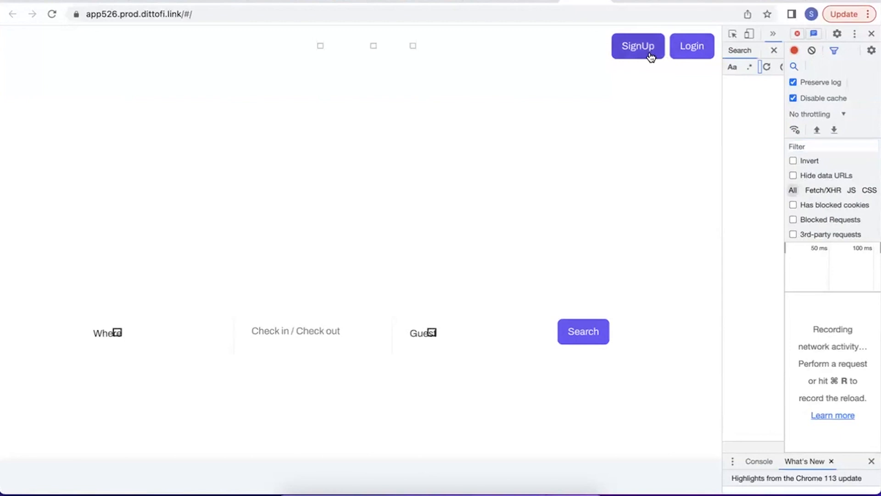
Try to log in to the published app with a suggested account e-mail and the account password.
click(684, 53)
click(312, 238)
click(324, 265)
click(304, 281)
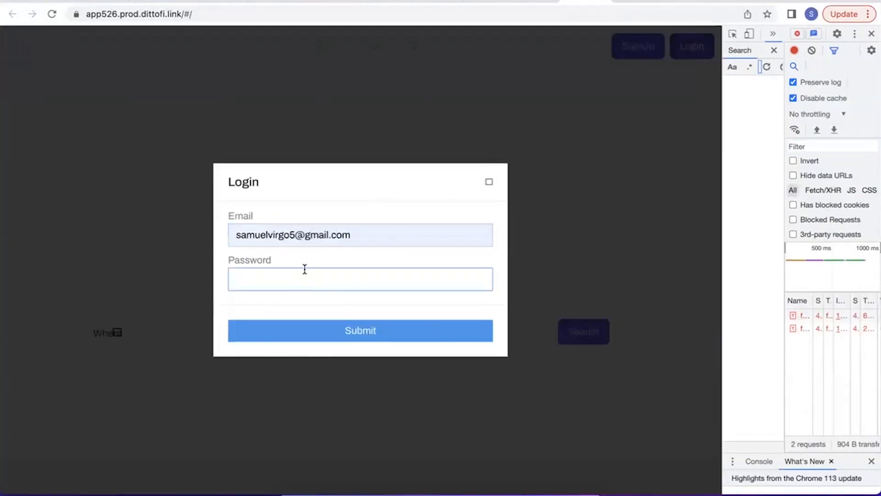
text(pas)
click(304, 328)
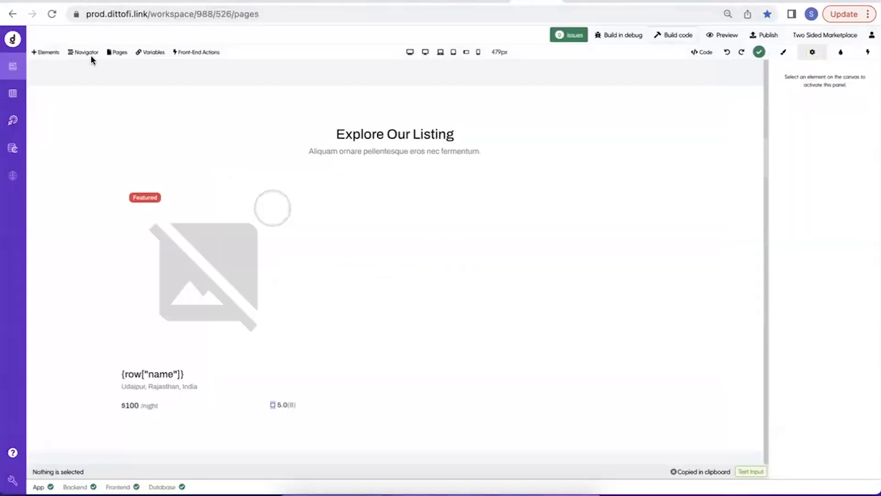
Copy the e-mail of the third record in the users table and resubmit the login form with it.
click(12, 94)
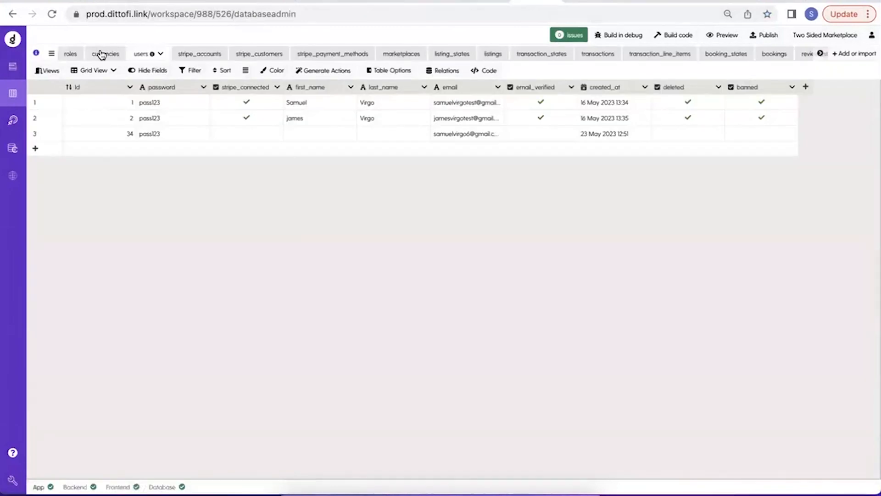
double_click(472, 133)
key(super+c)
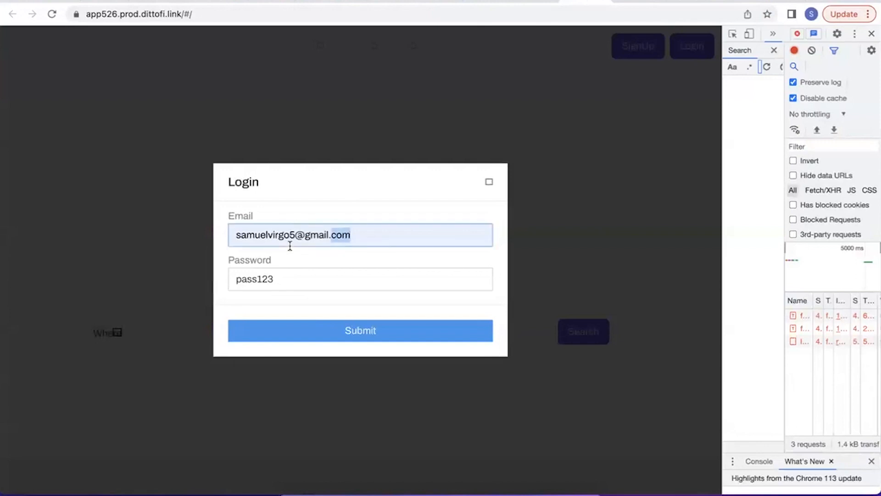
triple_click(290, 246)
key(super+v)
click(301, 339)
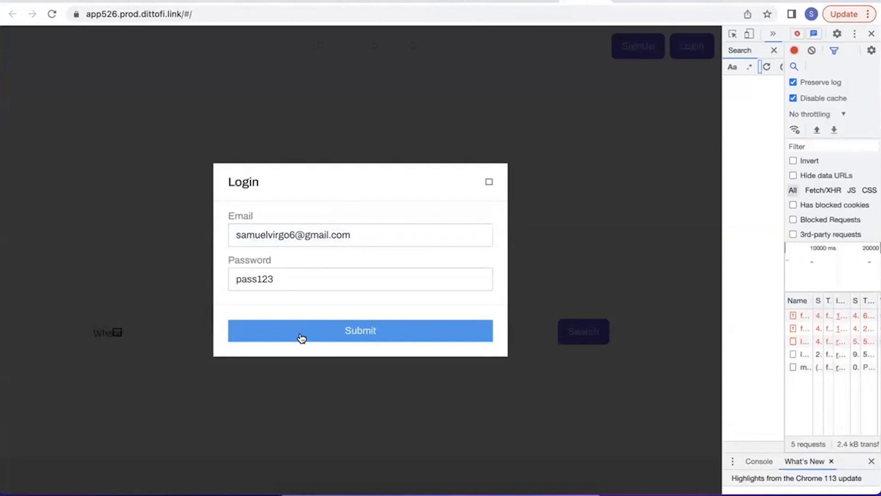
Examine the latest login request and the me request in the network log, and close the login dialog.
click(806, 356)
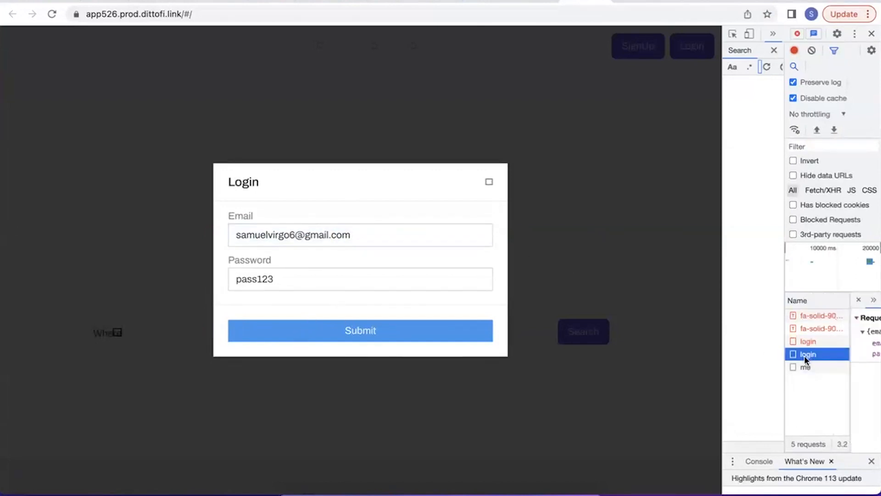
click(805, 367)
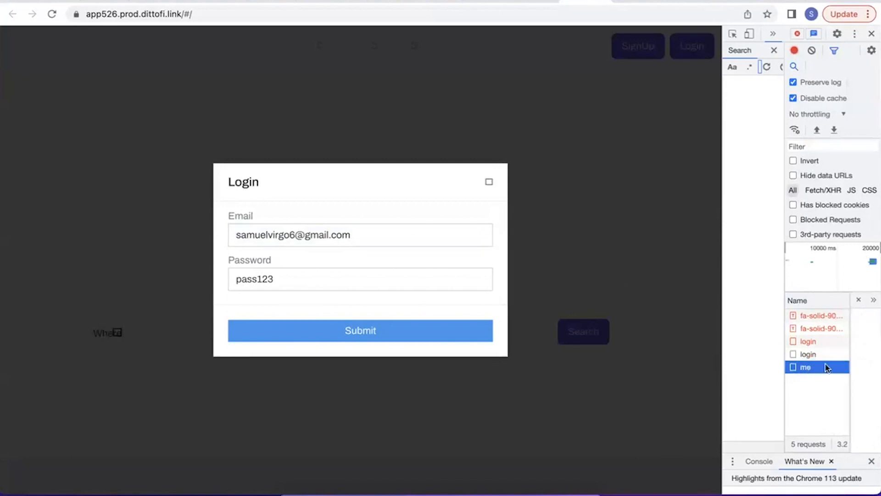
click(532, 203)
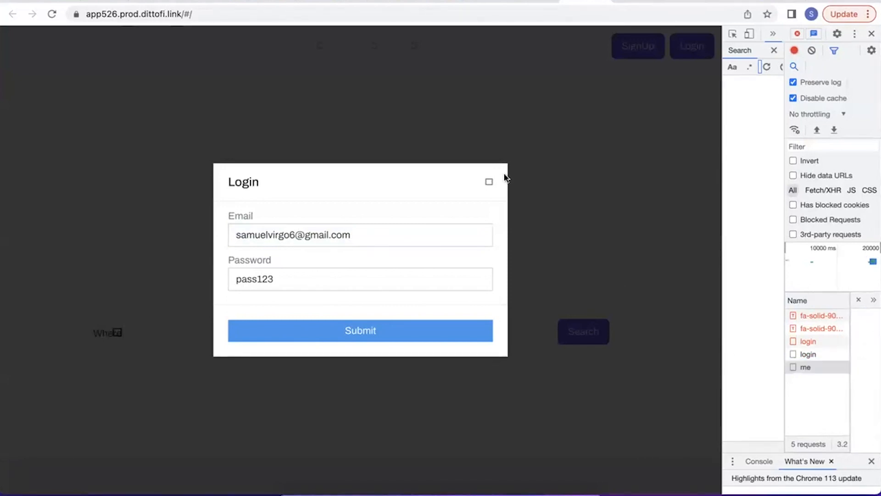
click(489, 182)
click(230, 14)
click(273, 15)
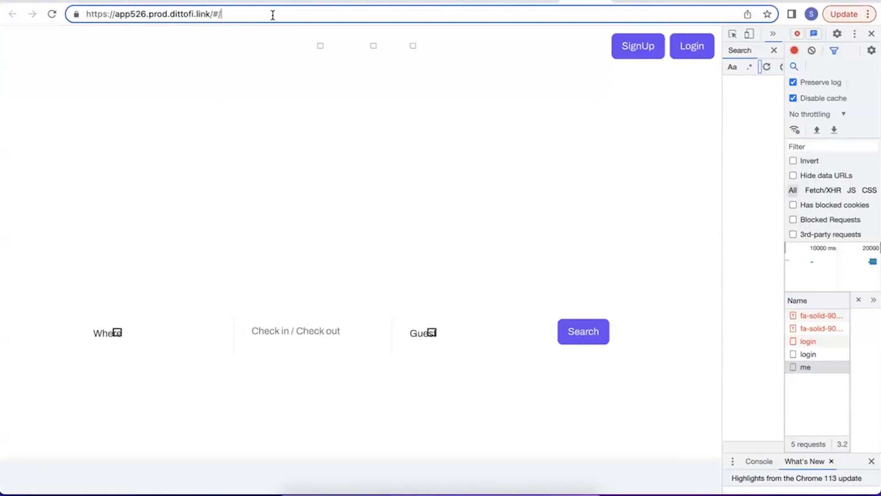
text(li)
key(BackSpace)
key(BackSpace)
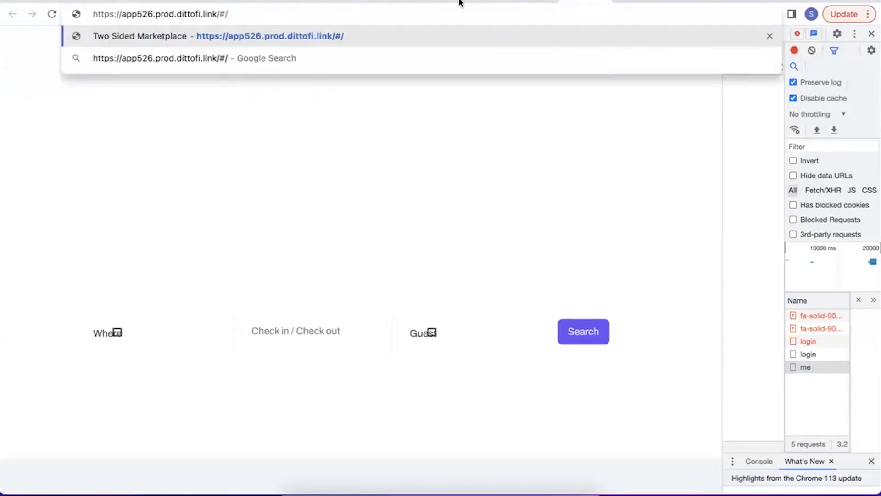
Open the settings of the ListingDashboard page in the Dittofi editor and copy its slug.
click(543, 1)
click(13, 66)
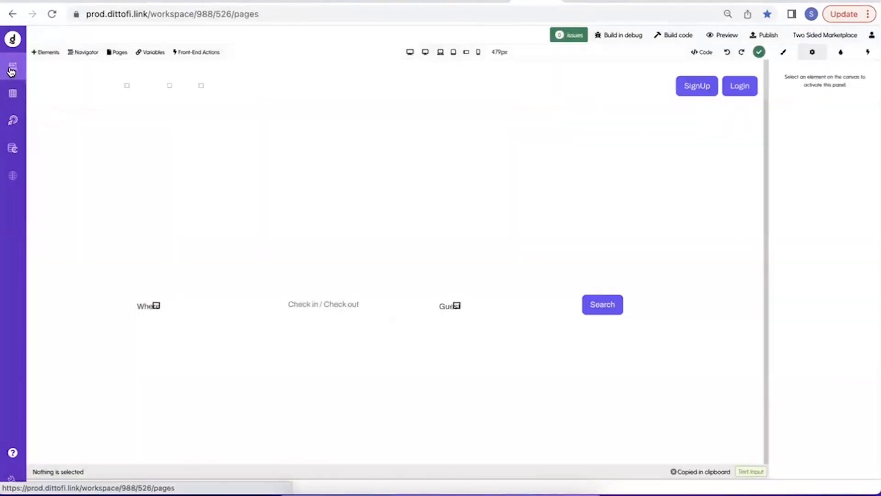
click(115, 52)
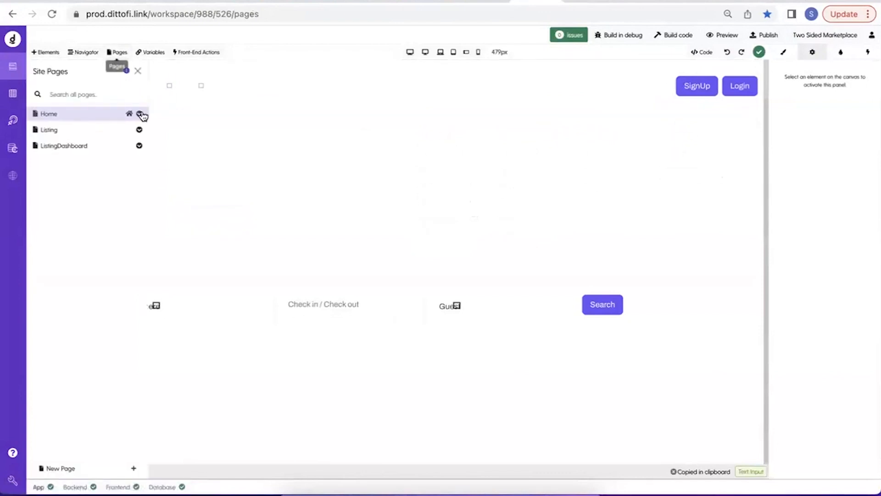
click(139, 146)
click(115, 157)
click(199, 192)
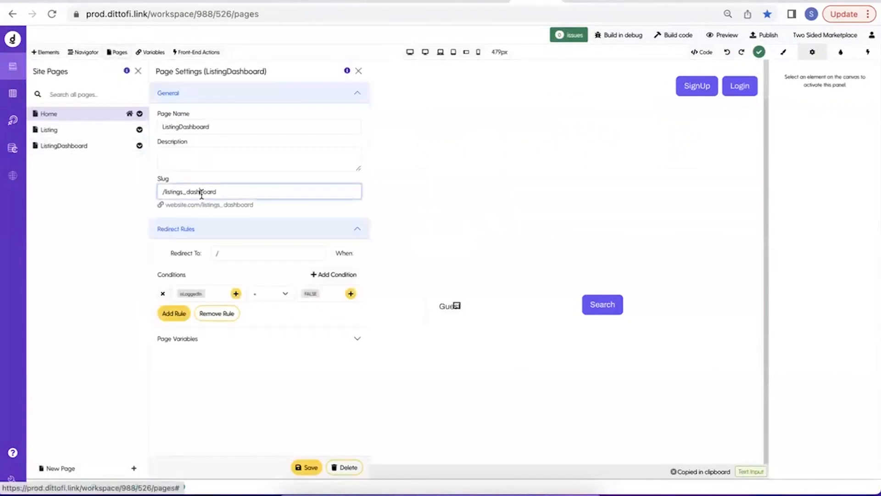
key(ctrl+a)
key(ctrl+c)
Open the /listings_dashboard page of the published app using the copied slug.
click(594, 5)
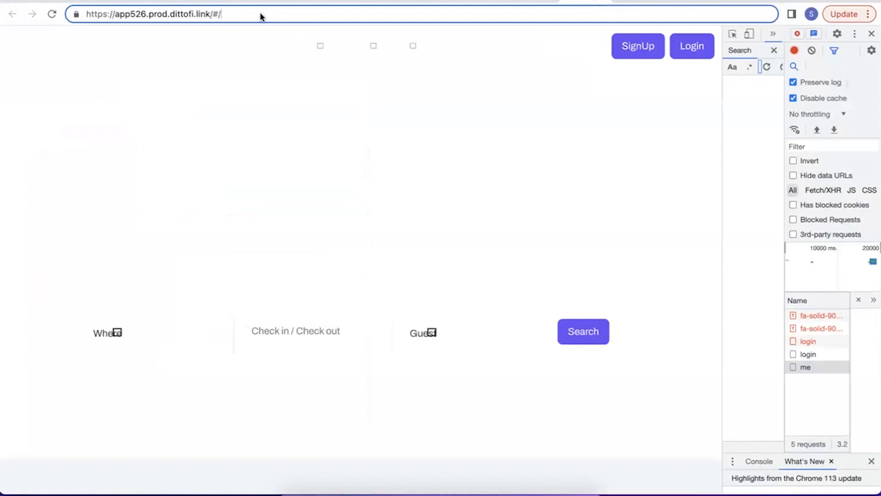
click(228, 15)
key(ctrl+v)
click(228, 15)
key(BackSpace)
key(Return)
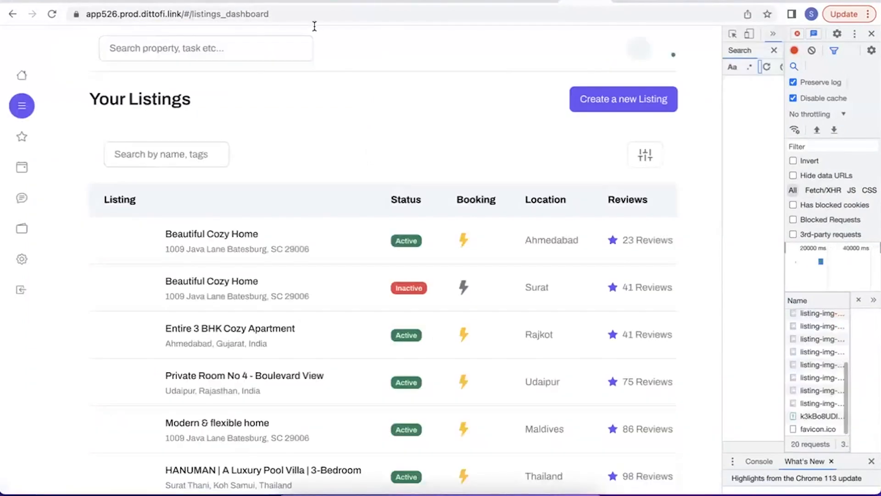
Find the logout back-end action in Dittofi by filtering descriptions for "log", and run it.
click(534, 4)
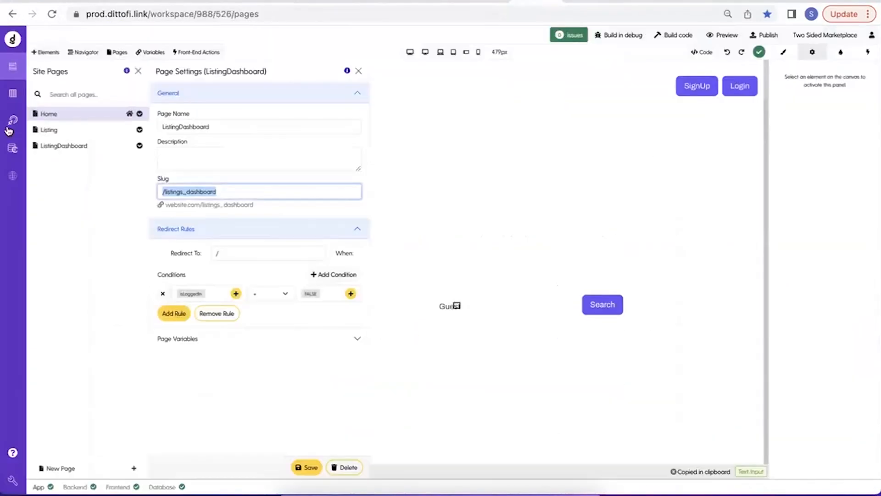
click(8, 139)
click(13, 120)
click(46, 54)
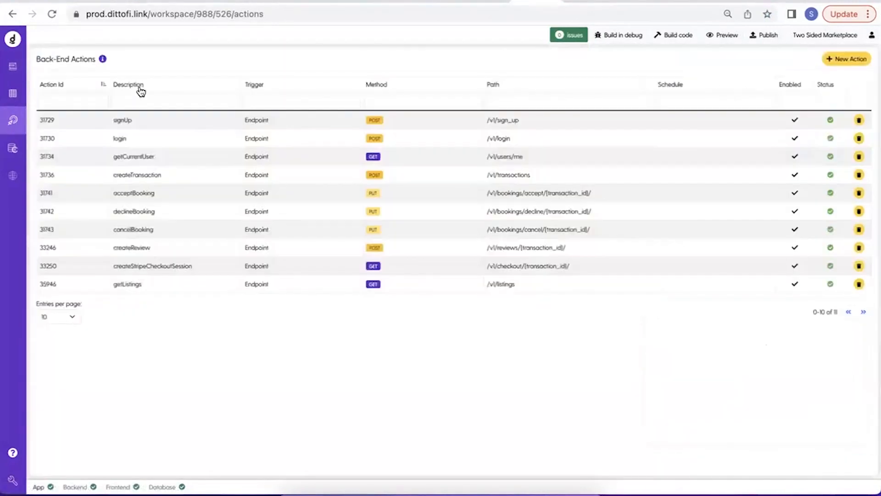
click(154, 104)
text(log)
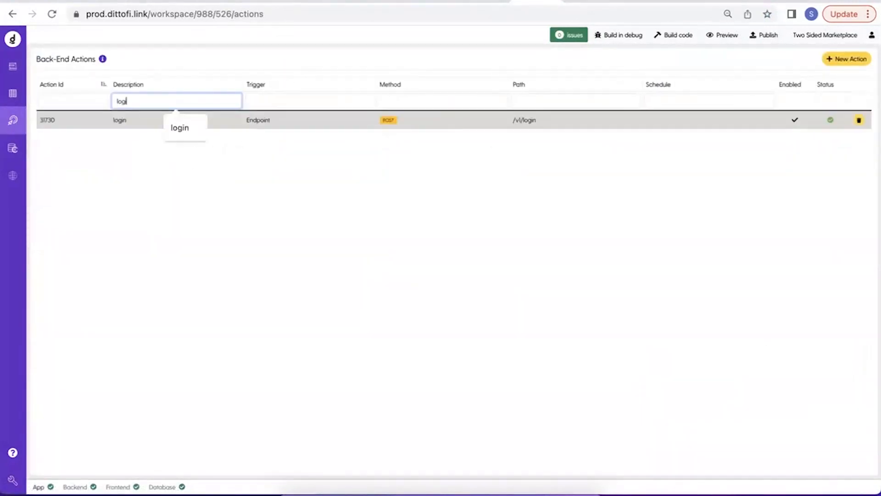
click(111, 144)
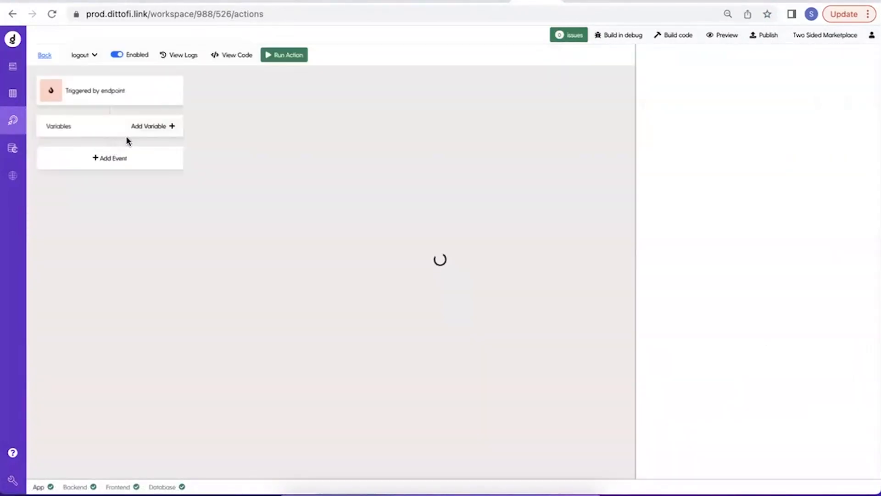
click(301, 57)
click(862, 468)
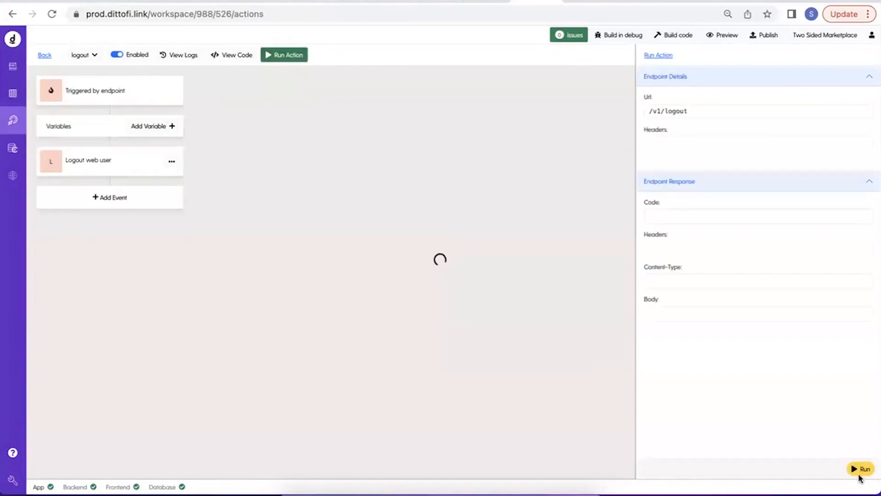
Reload the published app and try to open the listings dashboard page while logged out.
click(589, 4)
click(53, 17)
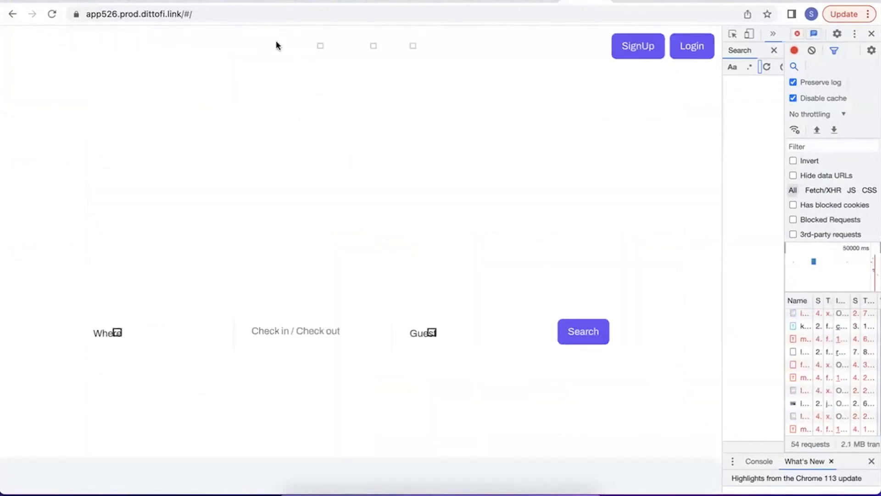
click(248, 9)
click(255, 9)
text(list)
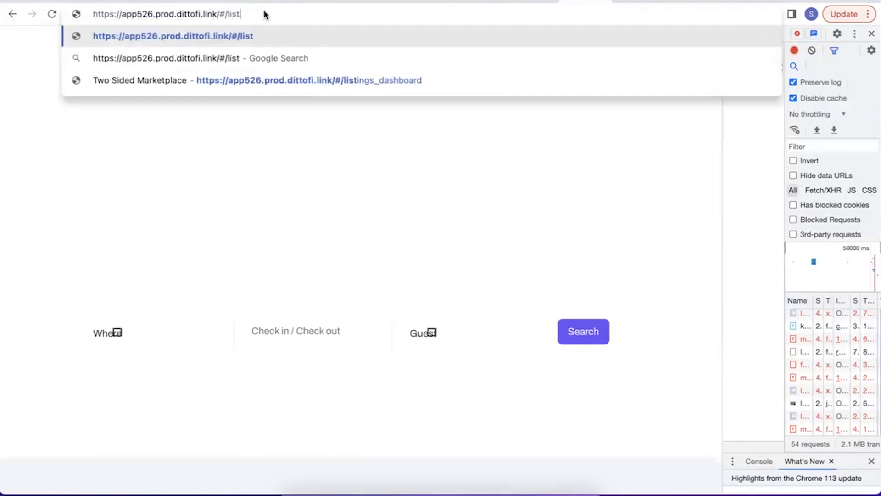
key(Return)
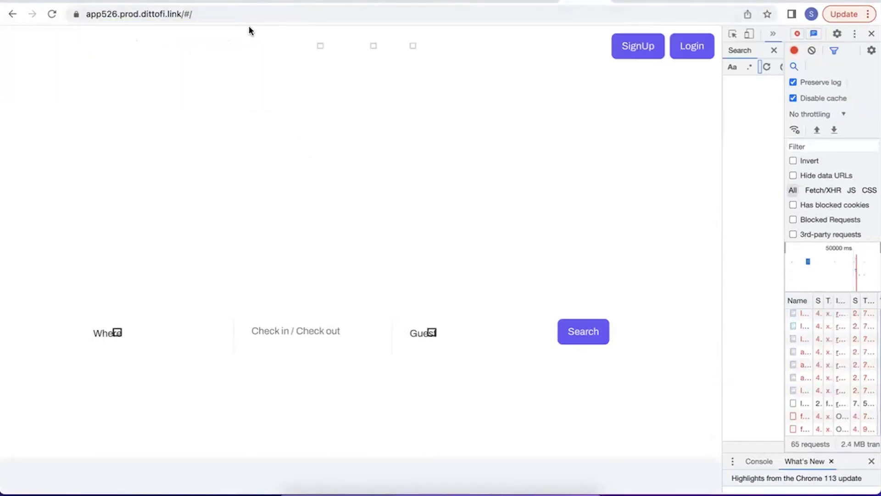
drag(249, 28, 606, 29)
Log in to the published app with the test account's email and password.
click(684, 50)
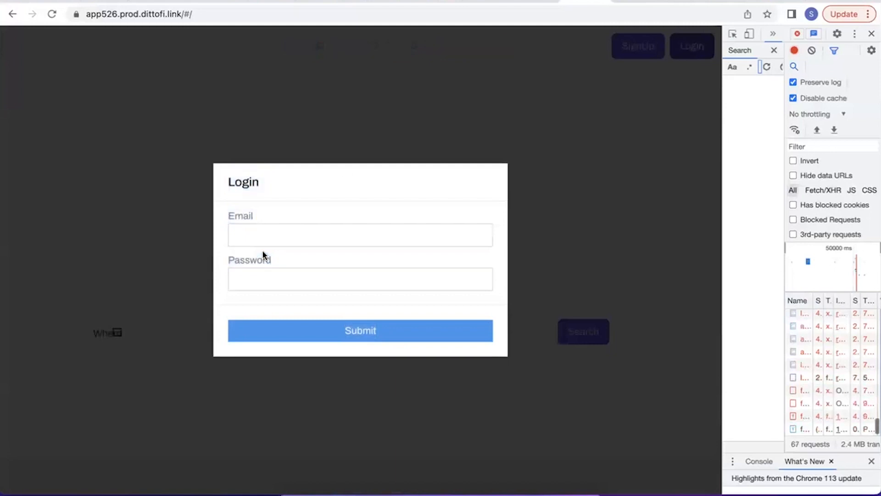
click(285, 237)
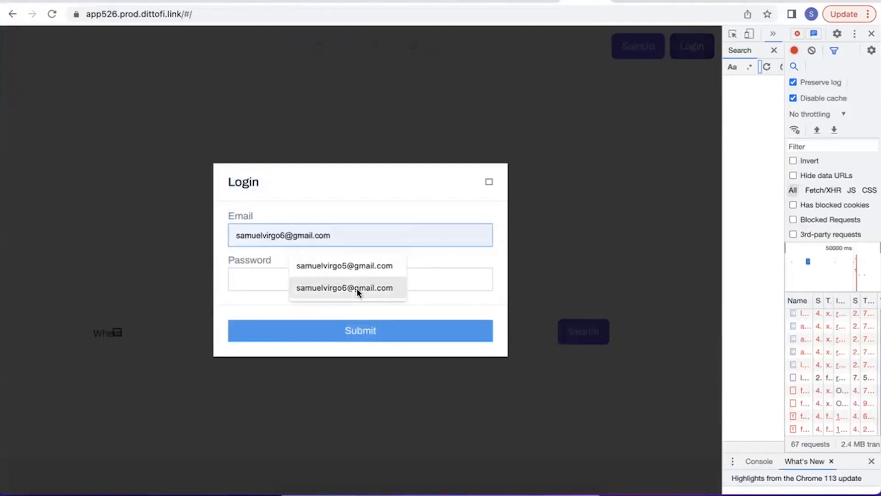
click(356, 288)
click(308, 279)
click(311, 312)
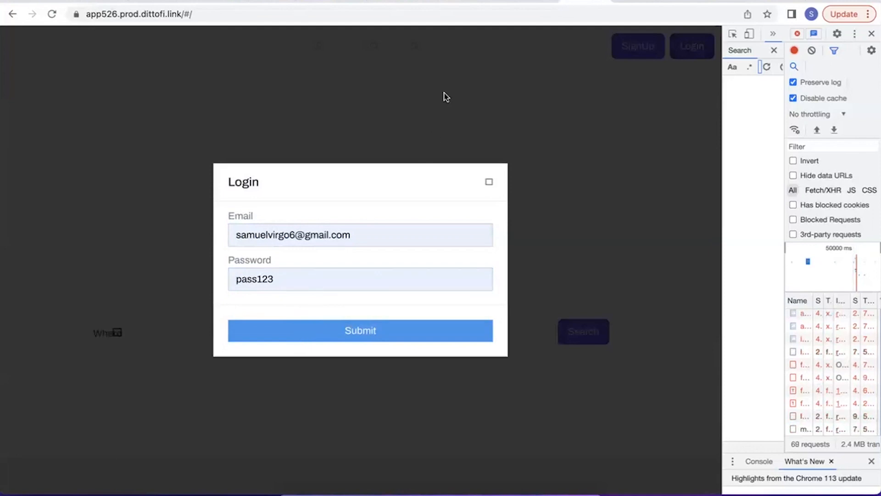
Open the /listings_dashboard page of the published app while logged in to test its access rule.
click(242, 18)
click(252, 16)
text(li)
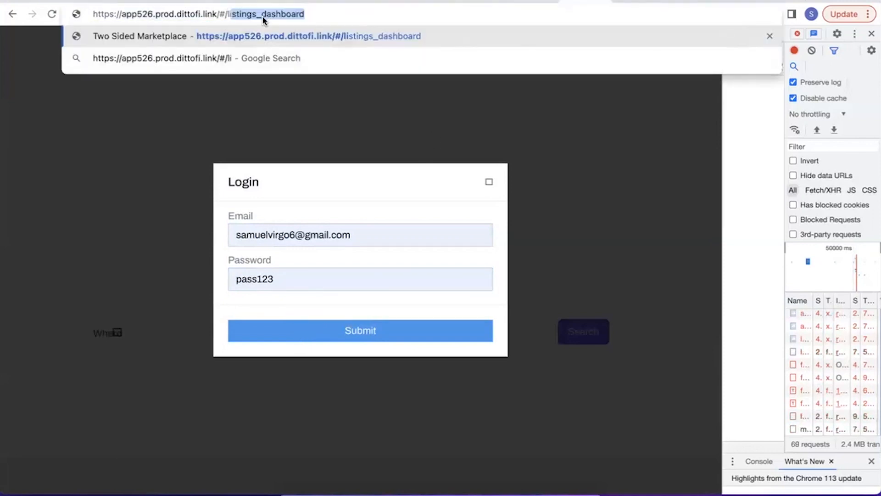
key(Return)
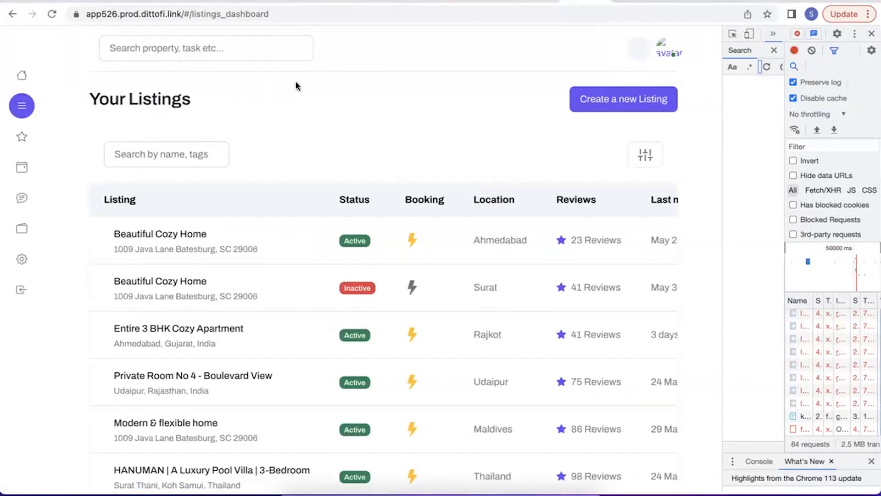
Go back to the published home page, review its sections down to Explore Our Listing, and close the browser's developer tools.
click(13, 14)
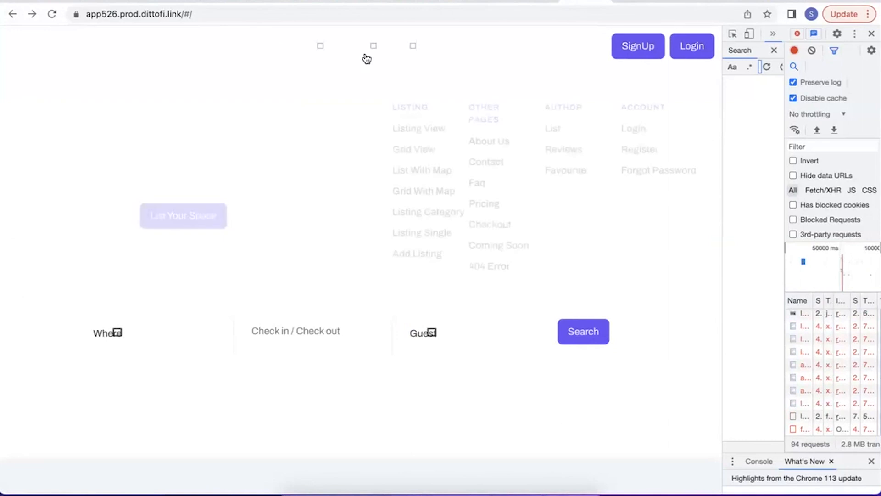
scroll(224, 305, down, 10)
scroll(225, 308, down, 20)
scroll(225, 308, down, 15)
scroll(225, 309, up, 12)
scroll(225, 308, down, 20)
scroll(225, 308, up, 6)
scroll(225, 308, up, 15)
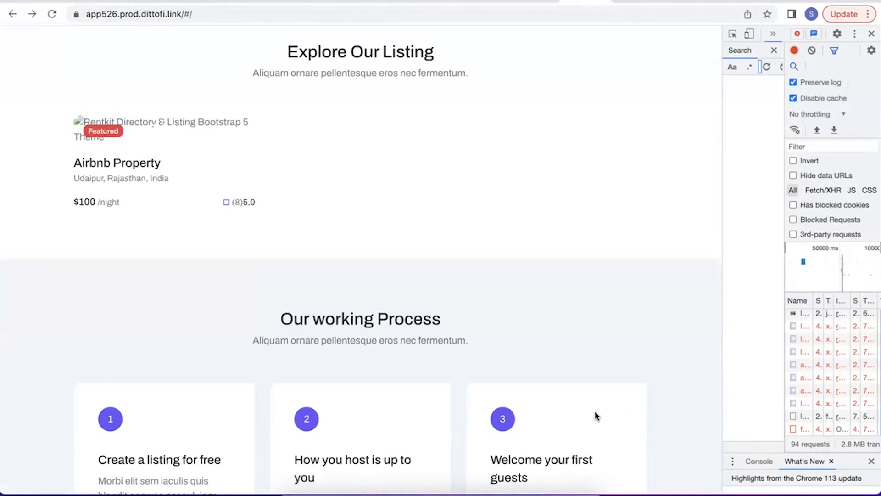
click(871, 34)
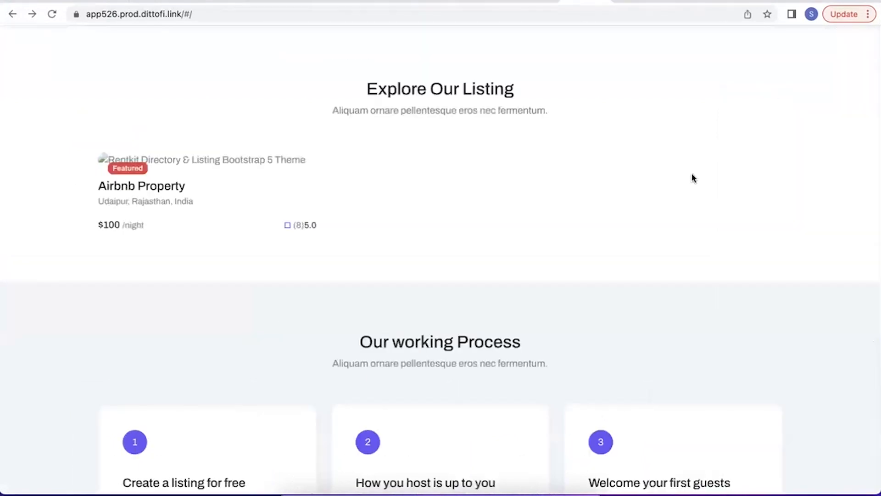